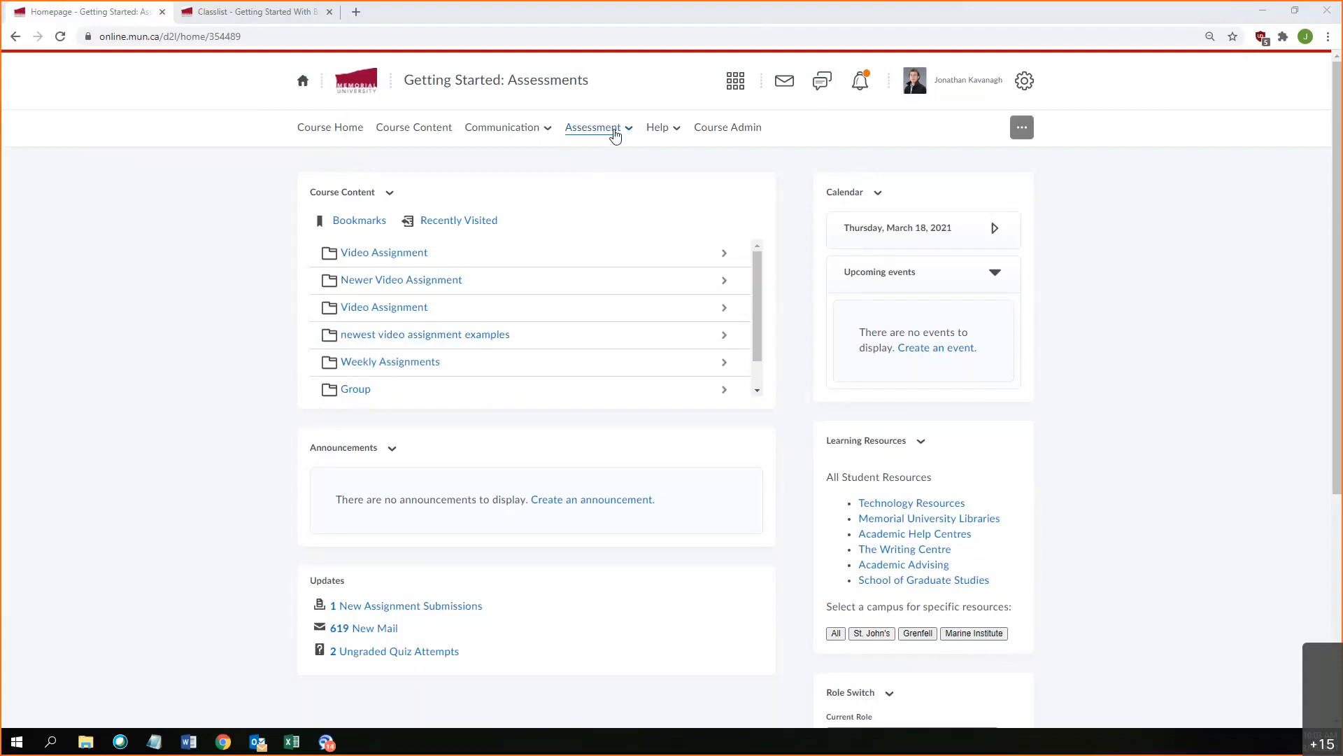
Step: Open the course's Question Library from its quizzes and list the question types available for a new question
click(615, 135)
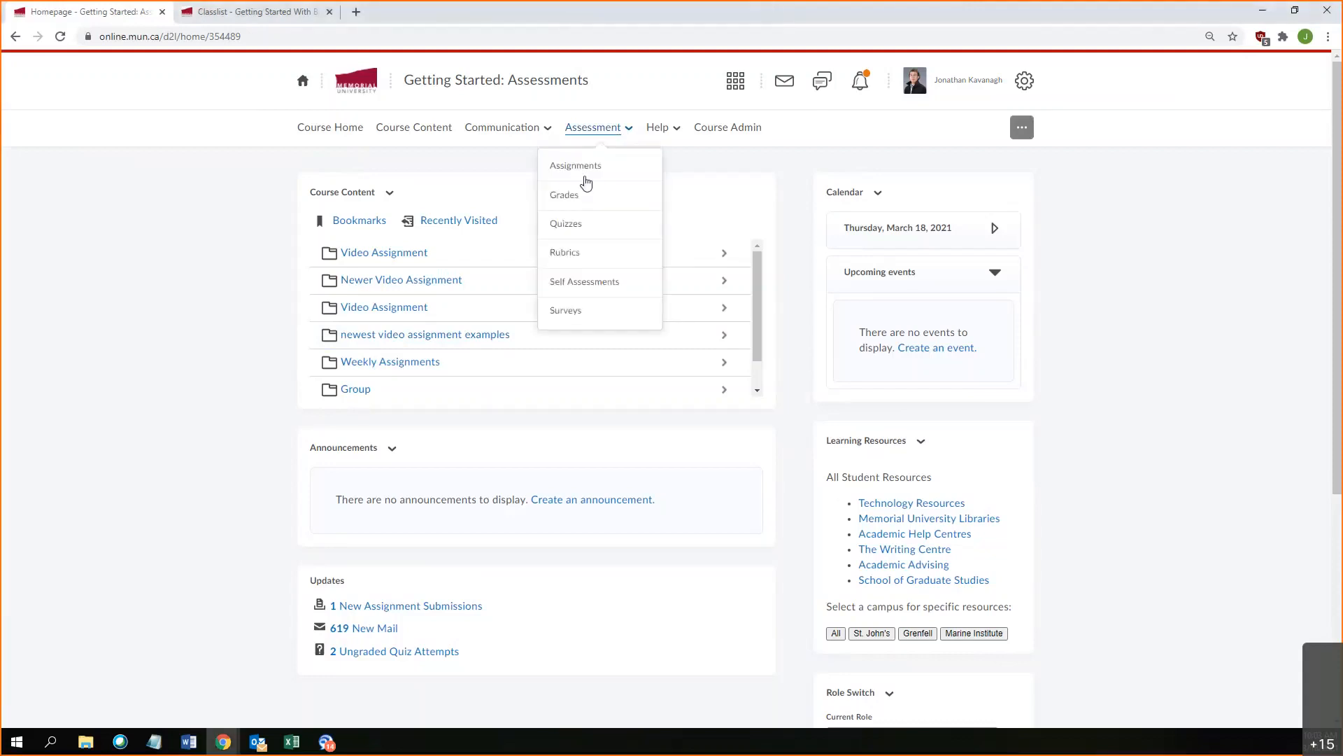
click(574, 223)
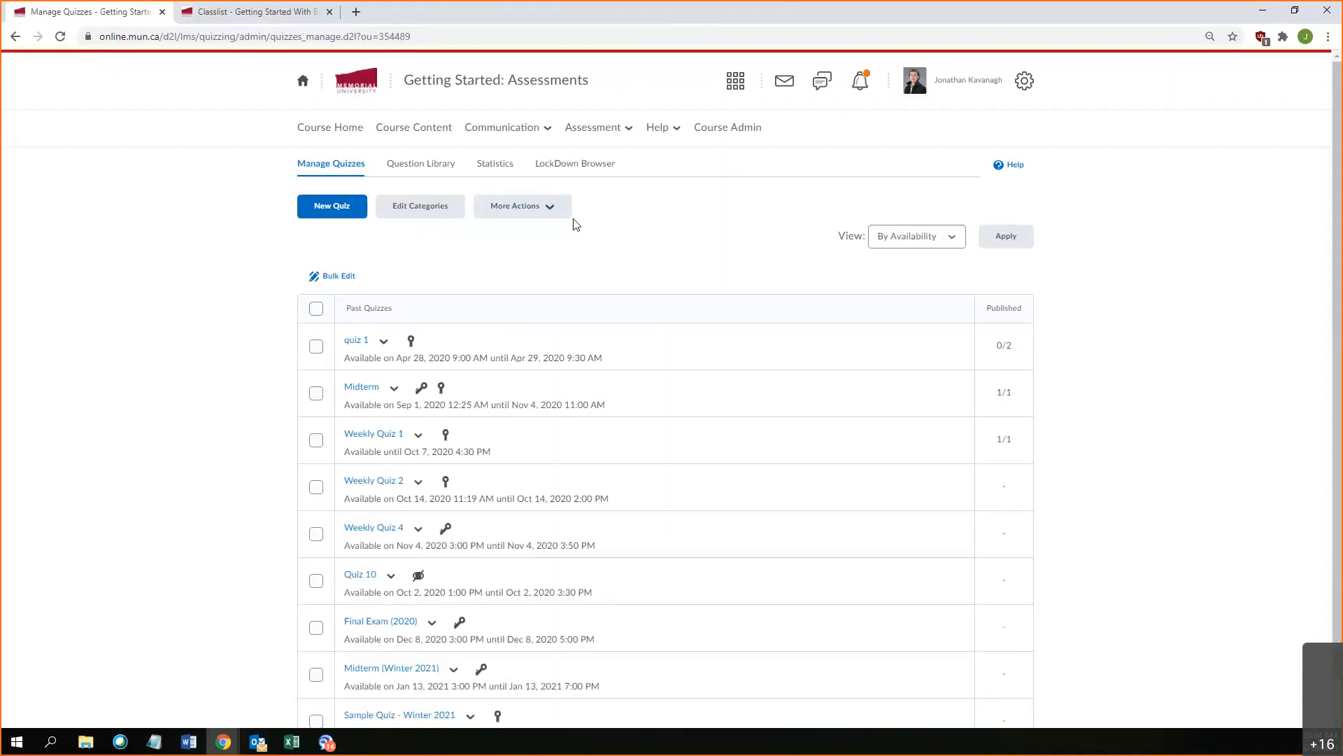
click(418, 166)
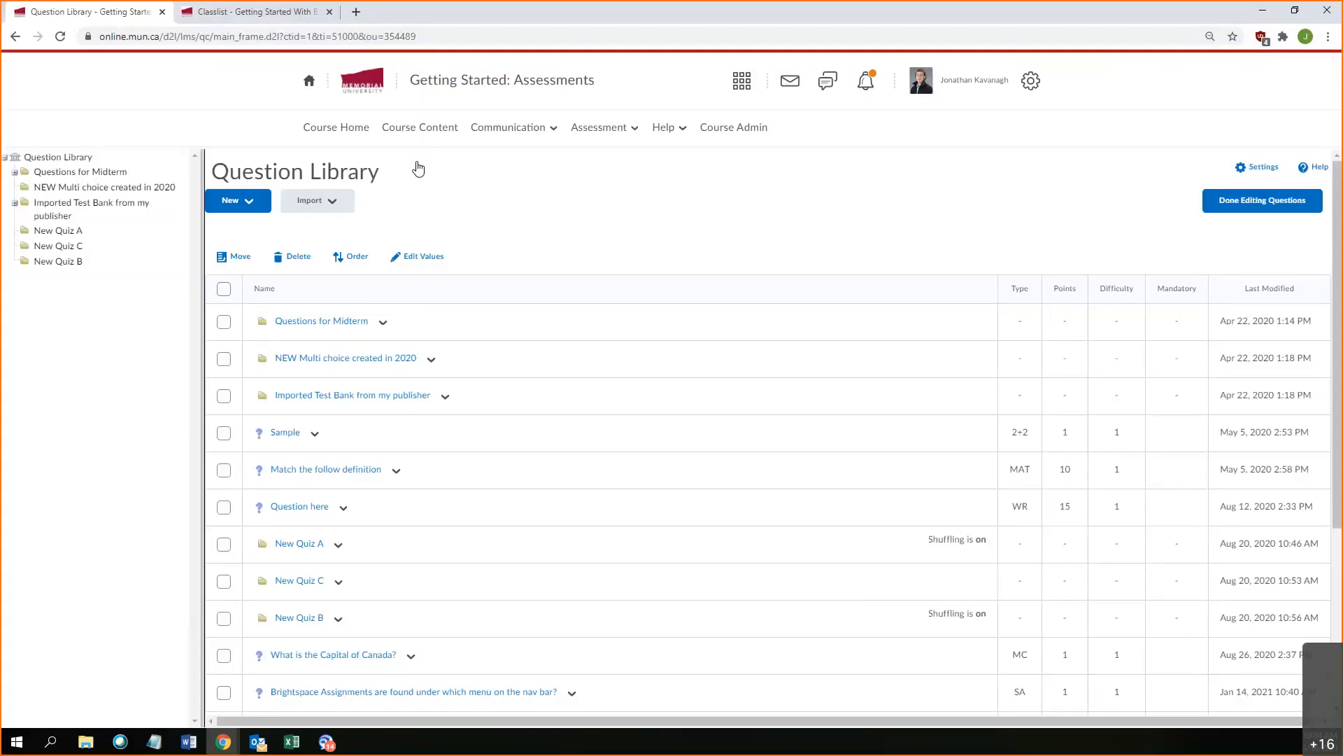
click(238, 201)
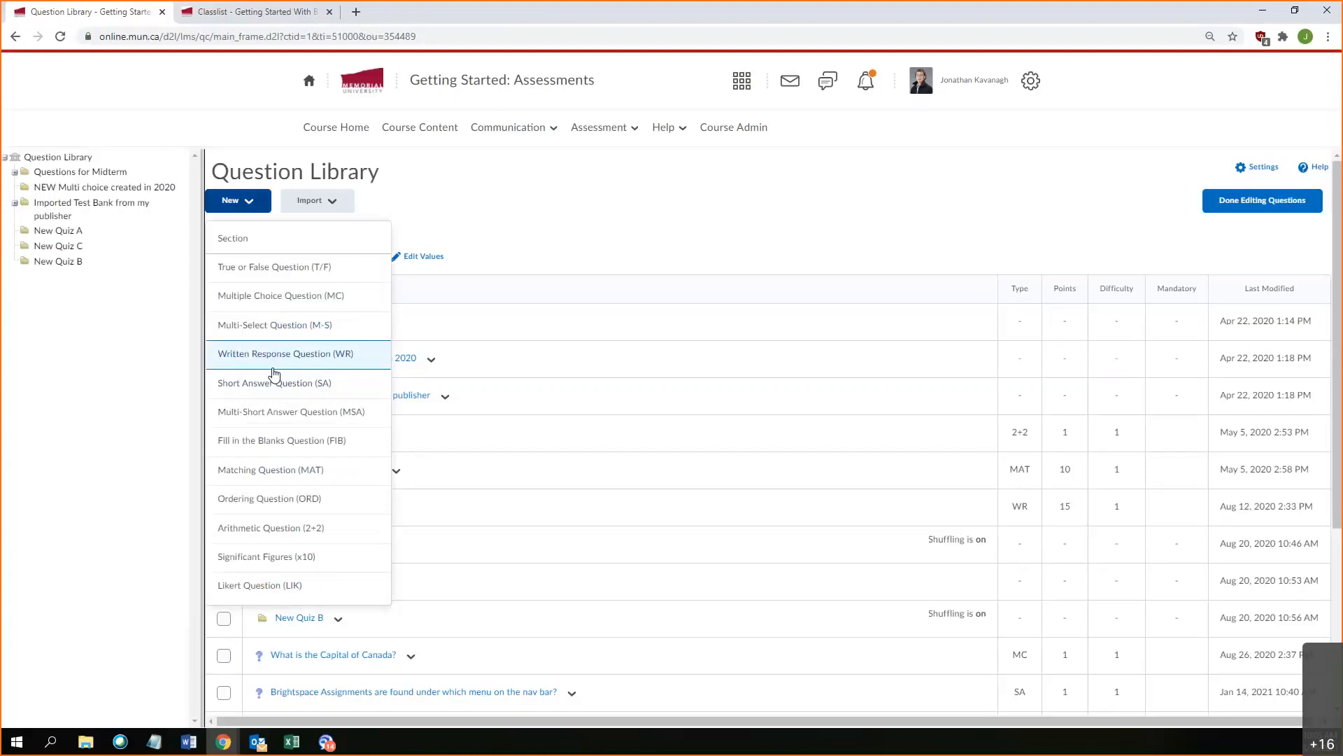
Step: Check which file formats are supported for importing questions from an uploaded file, and close the upload without choosing one
click(327, 203)
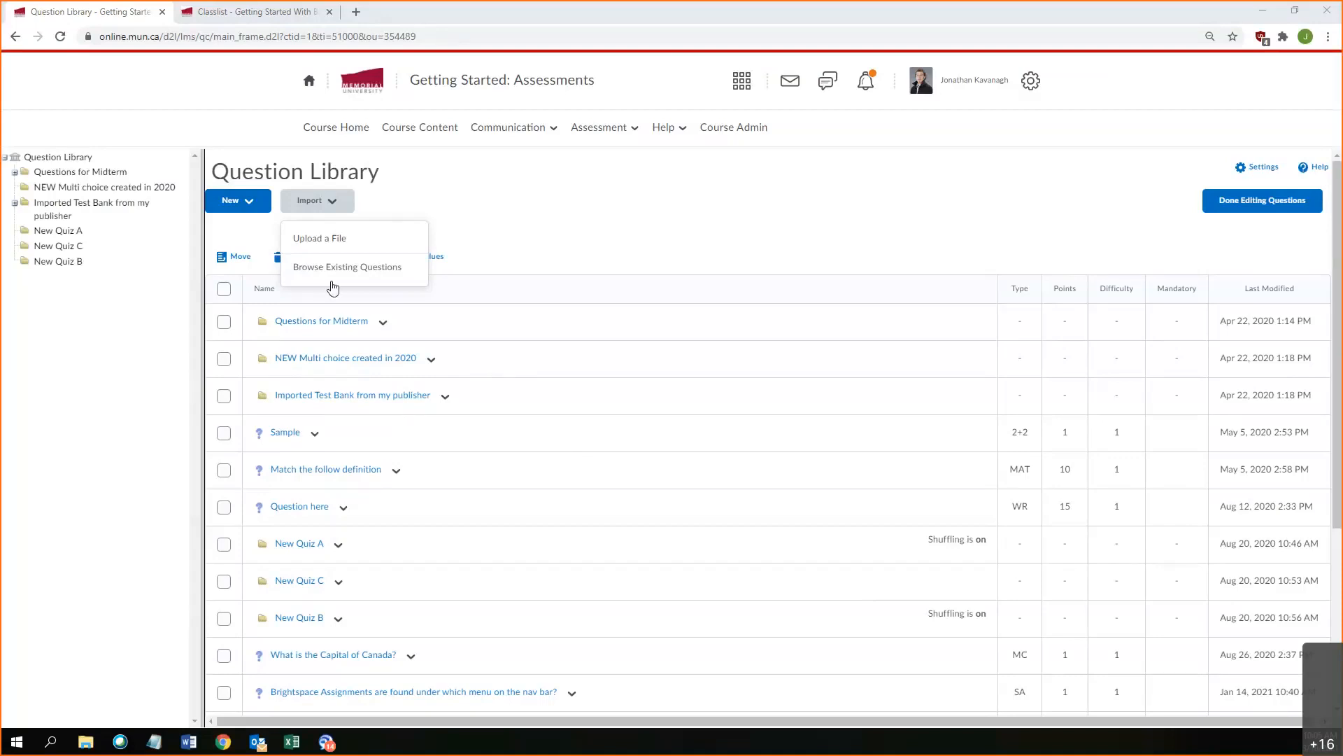
click(339, 241)
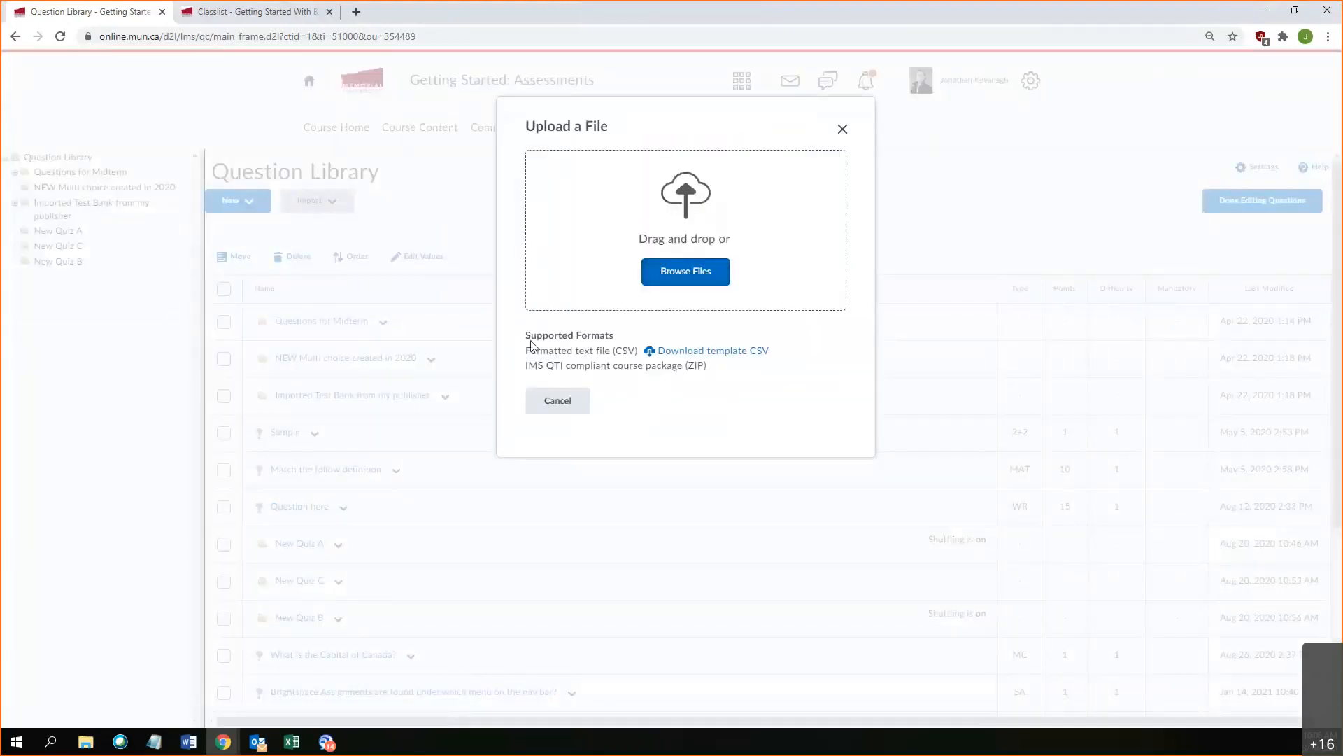
drag(531, 337, 708, 366)
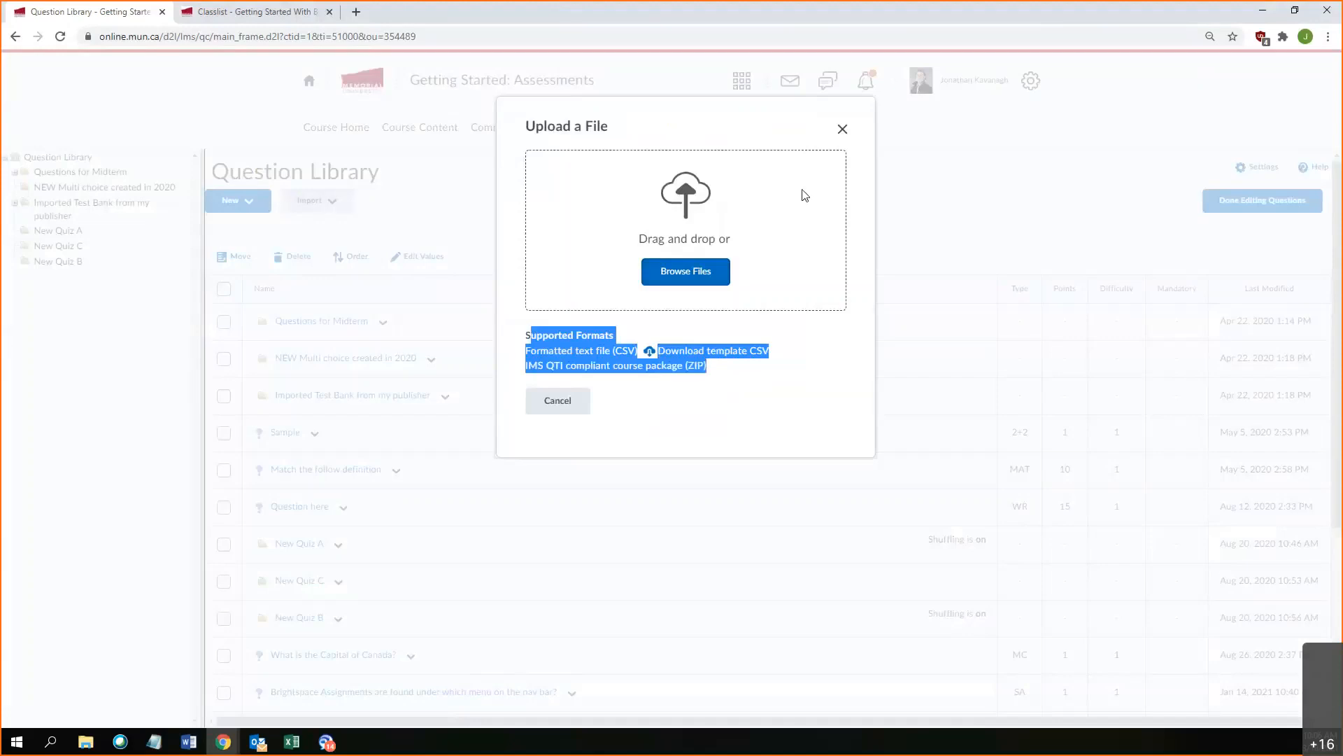
click(844, 132)
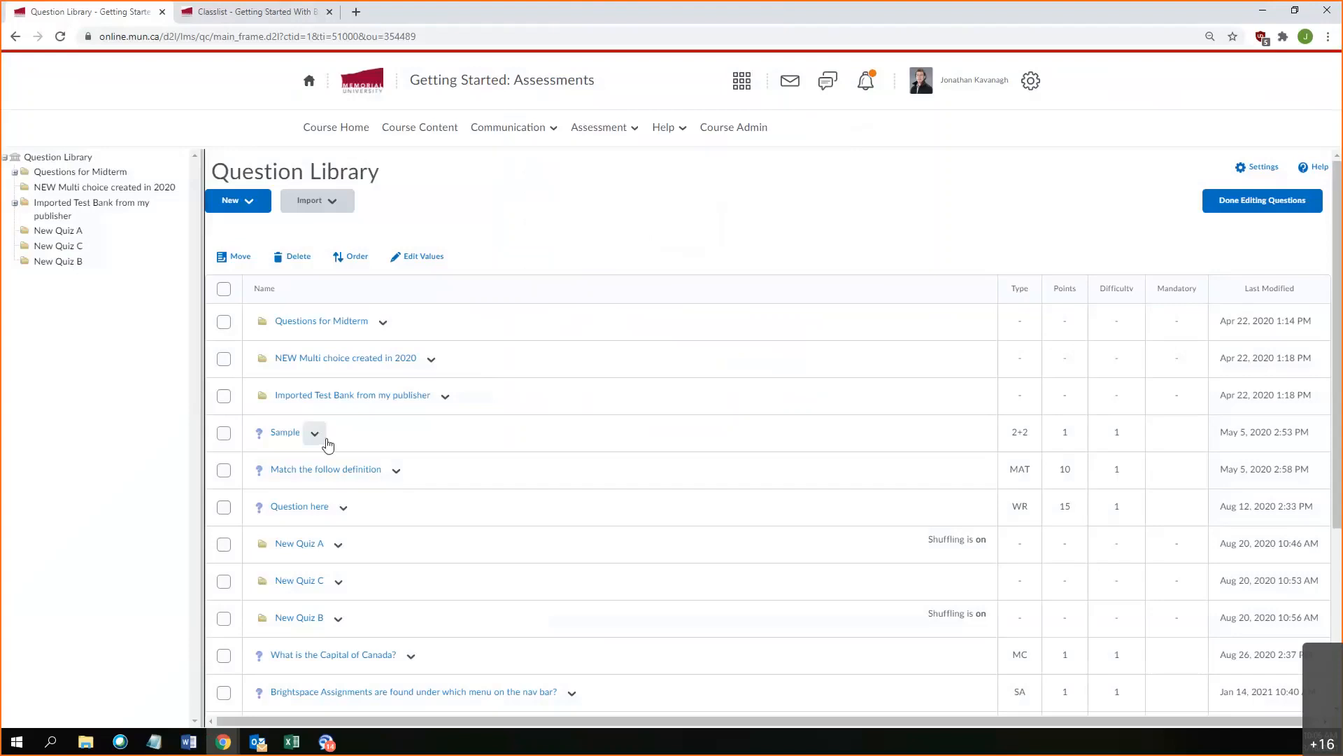
Step: Open the question "What is the Capital of Canada?", review its text and answers, and return to the Question Library
scroll(319, 493, down, 1)
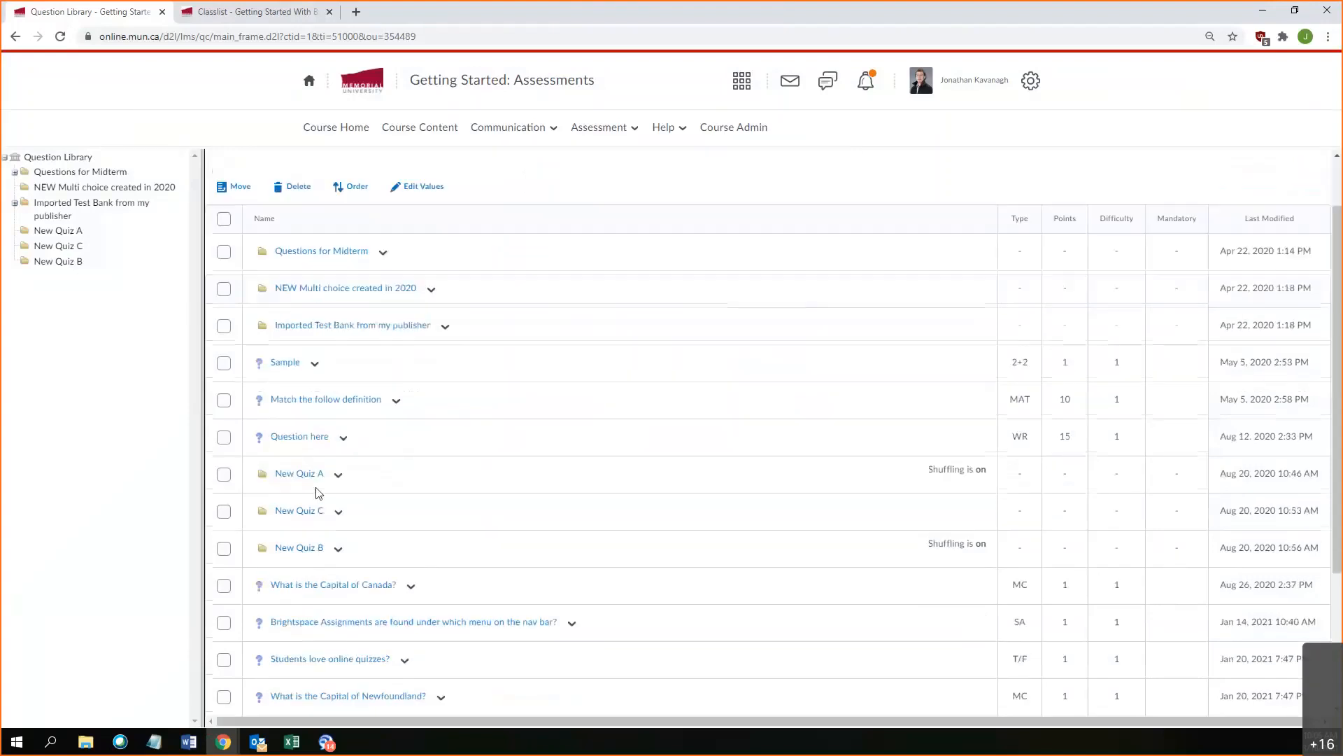
click(319, 587)
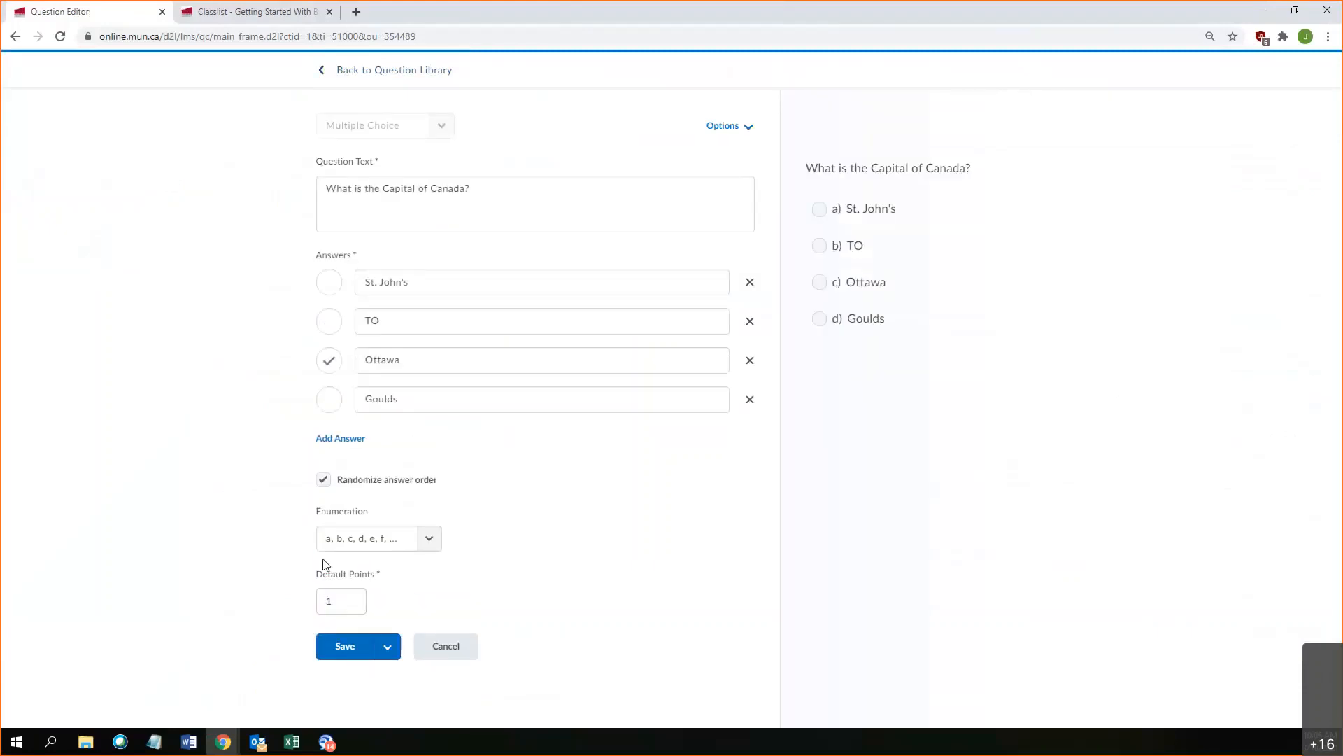
click(501, 209)
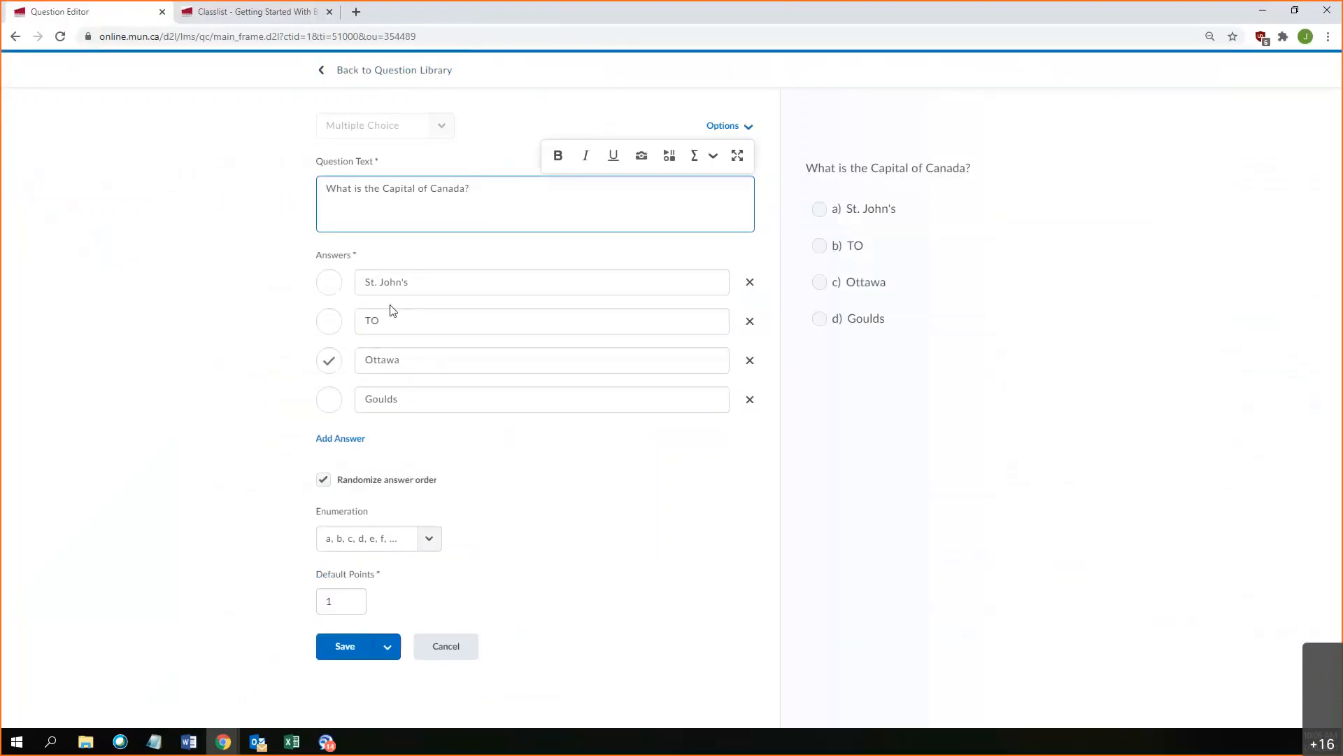
triple_click(385, 191)
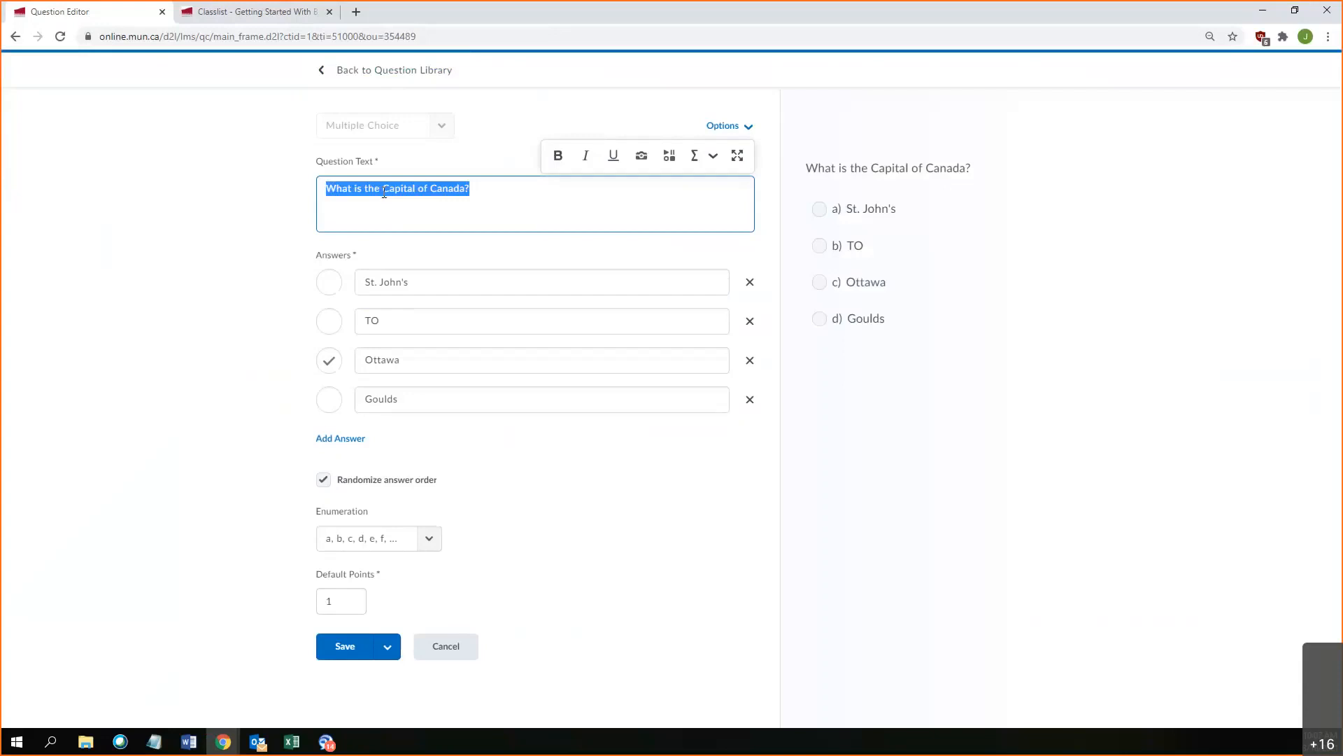
click(341, 81)
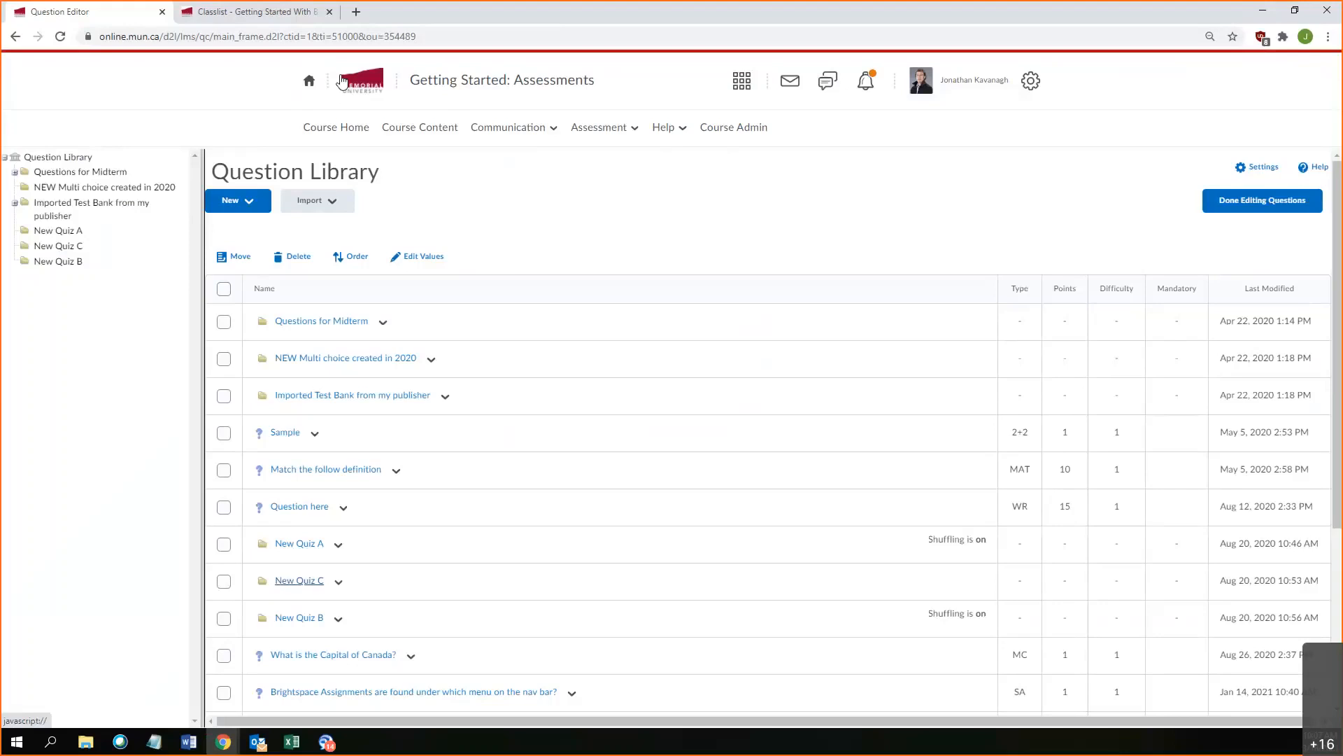
Step: Reopen the question "What is the Capital of Canada?", save it with a copy, and discard the copy
click(410, 657)
click(389, 660)
click(389, 658)
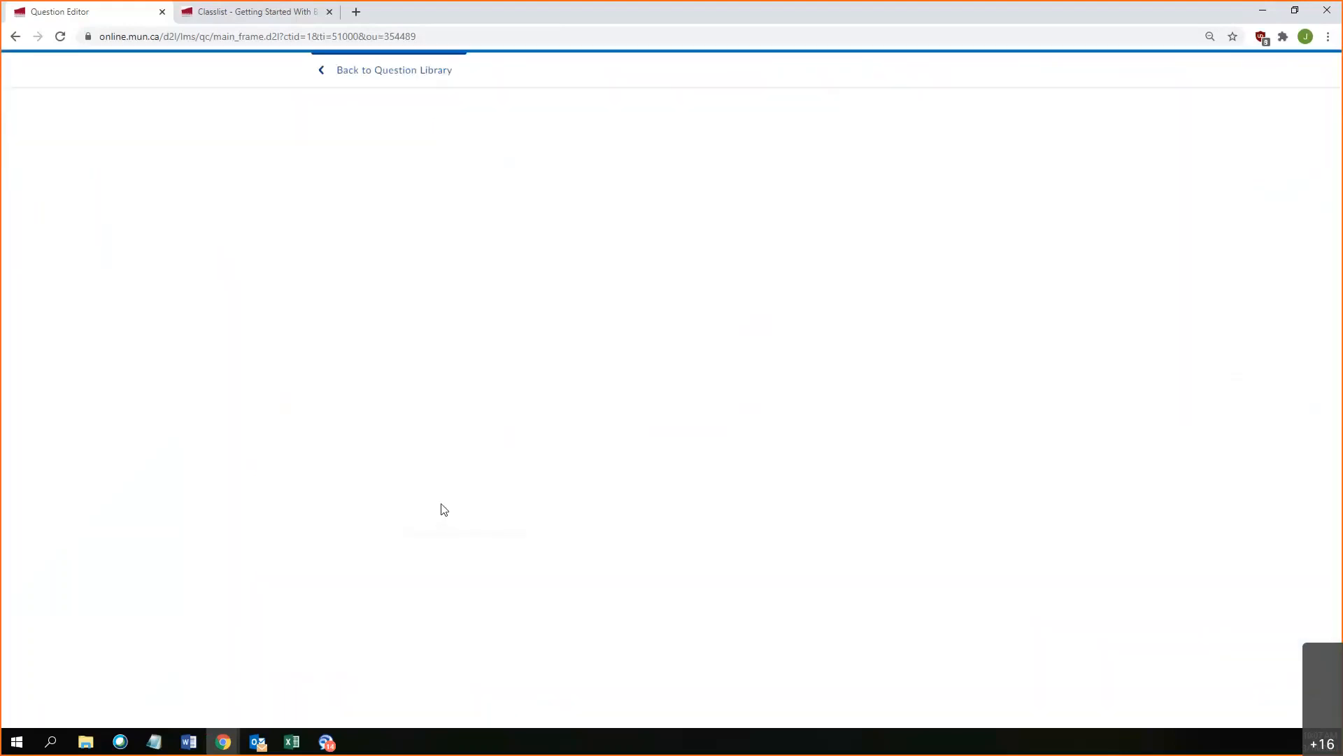
click(385, 645)
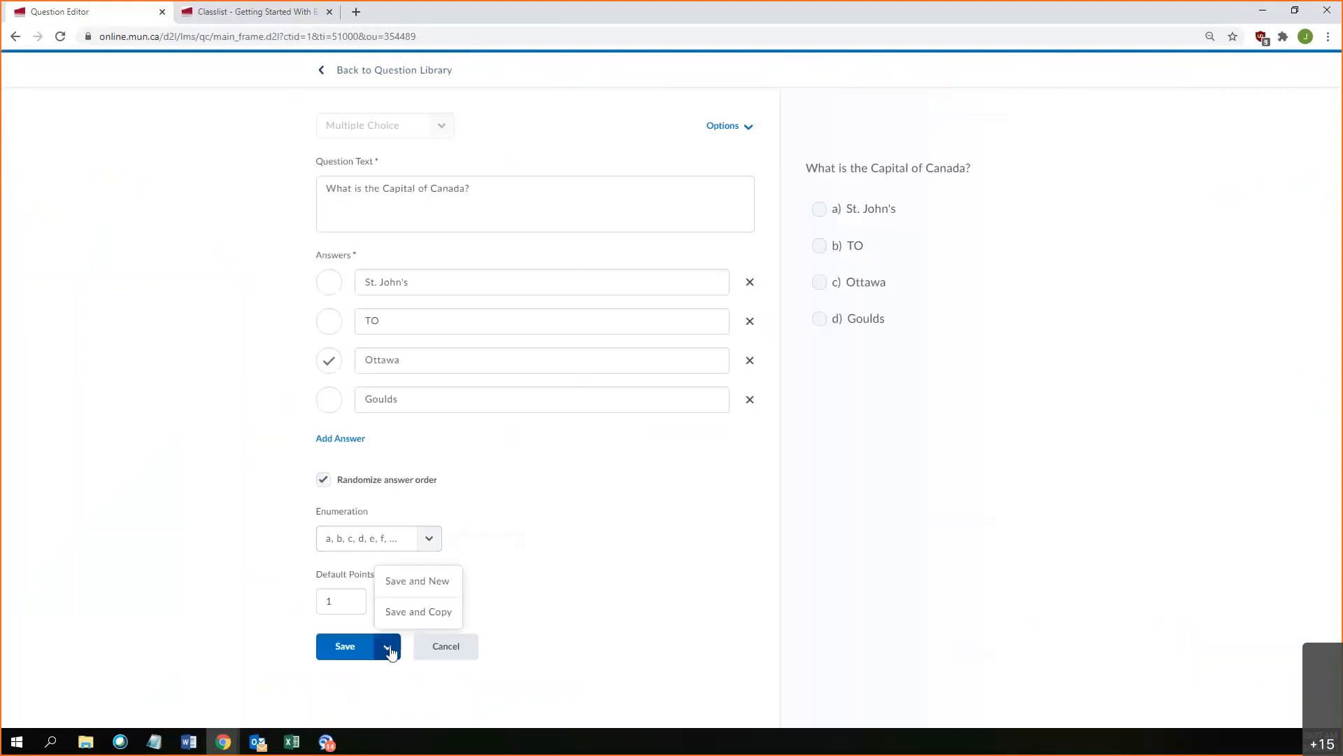
click(431, 613)
click(524, 192)
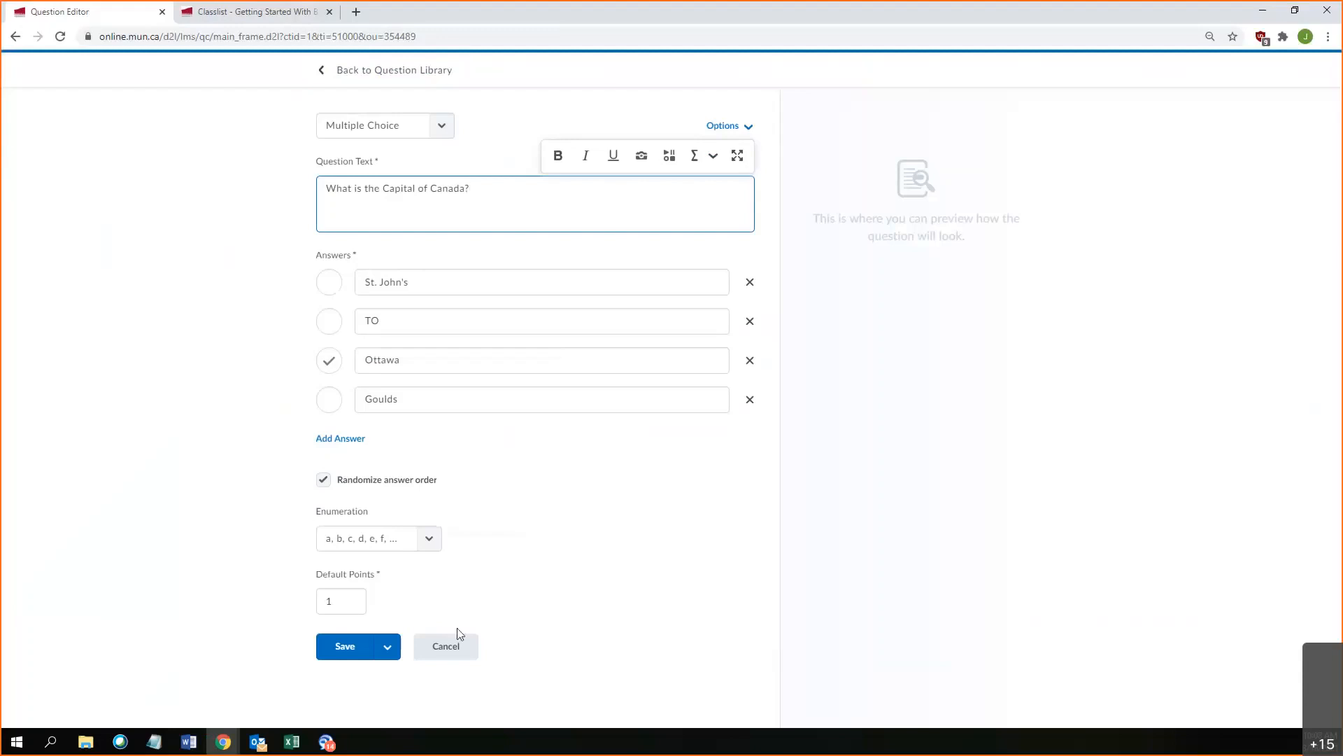
click(448, 652)
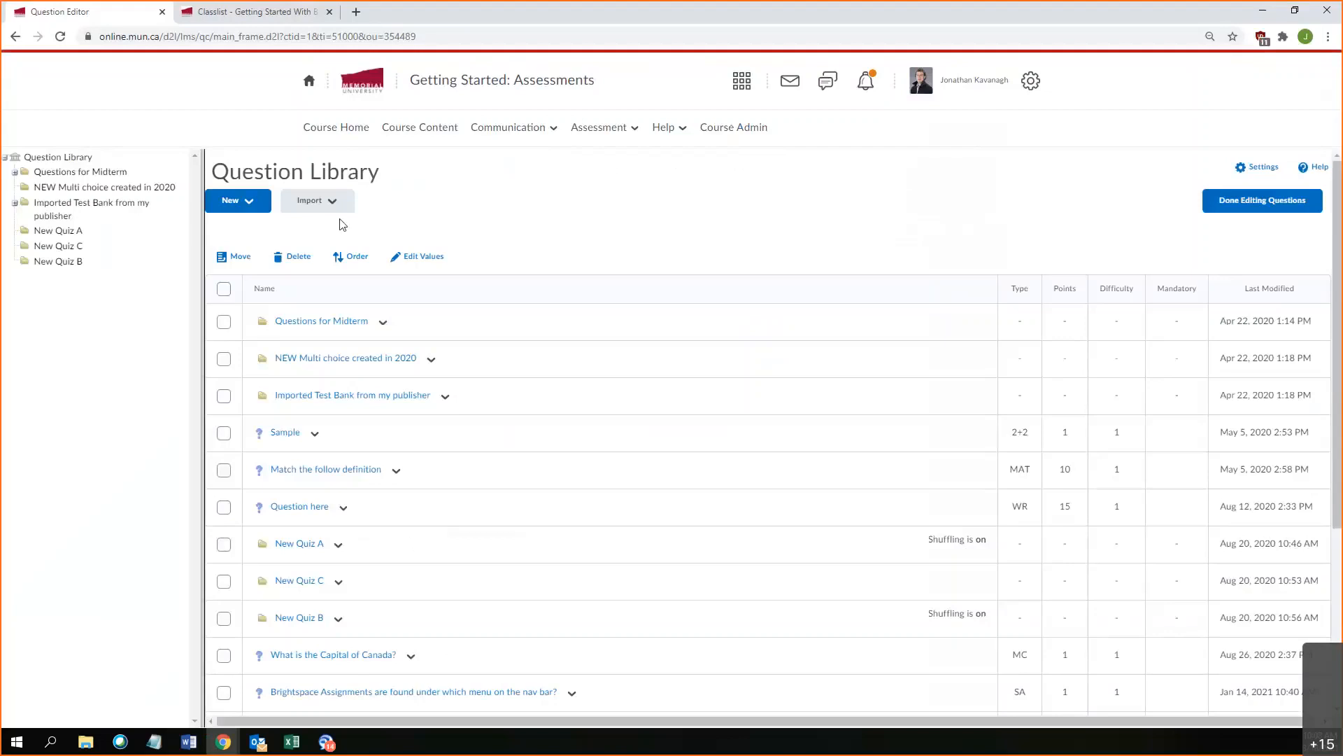
Step: Finish editing the Question Library, then create and save a new quiz named "Winter 2021 Midterm (Remote)"
click(1231, 203)
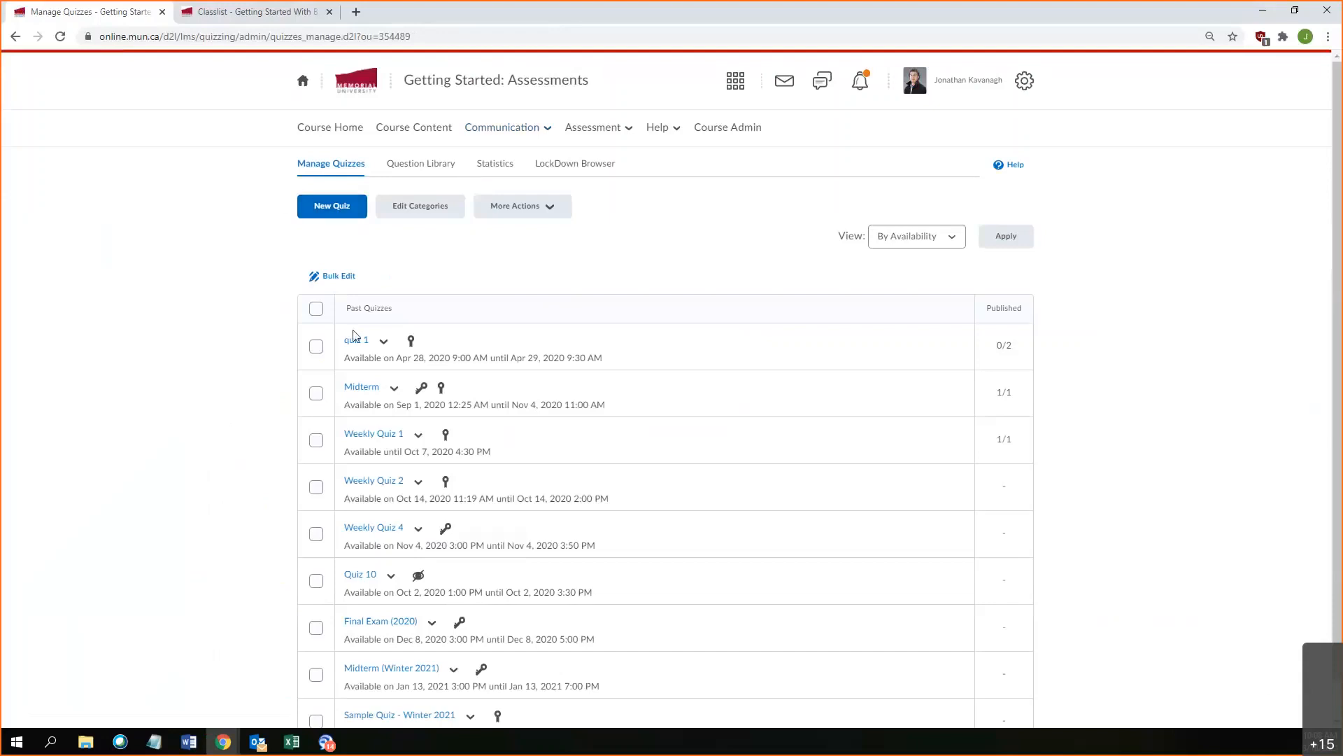
click(344, 213)
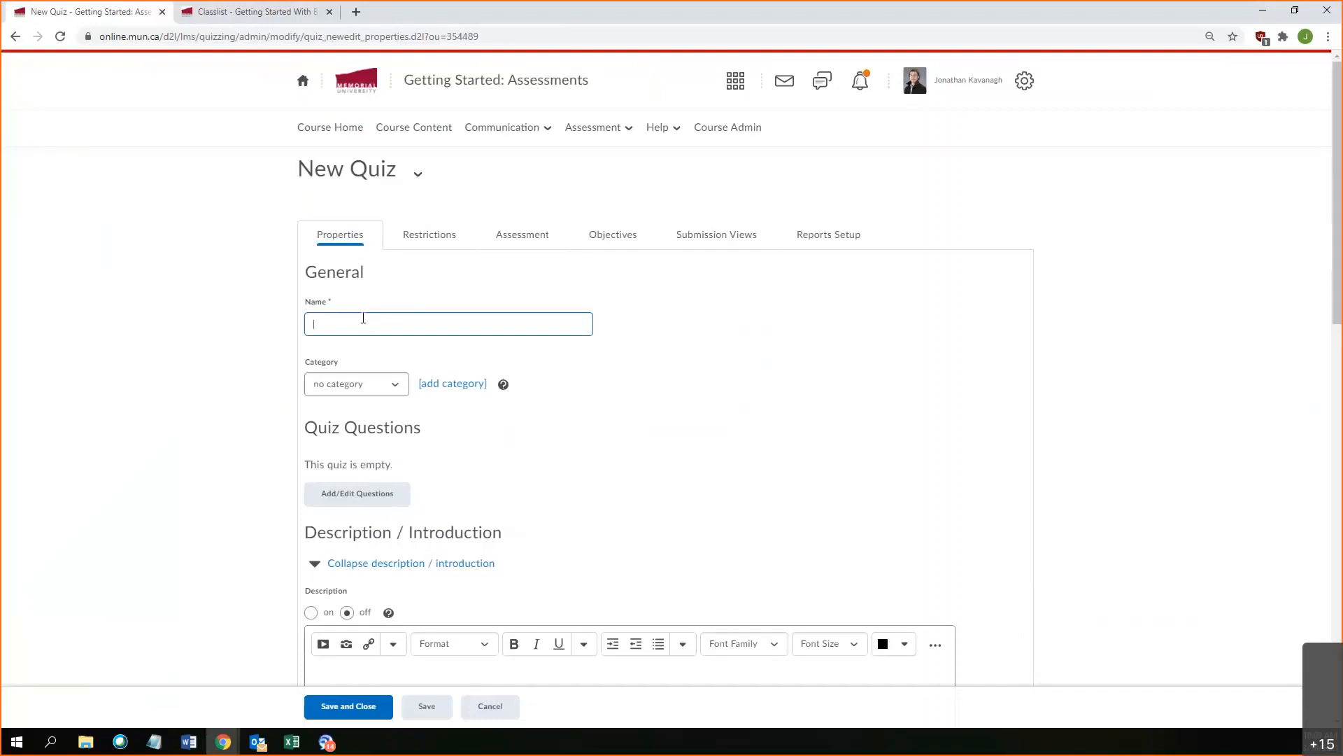
text(Winter 2021 Midterm (Online)
key(BackSpace)
key(BackSpace)
key(BackSpace)
key(BackSpace)
key(BackSpace)
key(BackSpace)
key(BackSpace)
text(Remote)
click(423, 708)
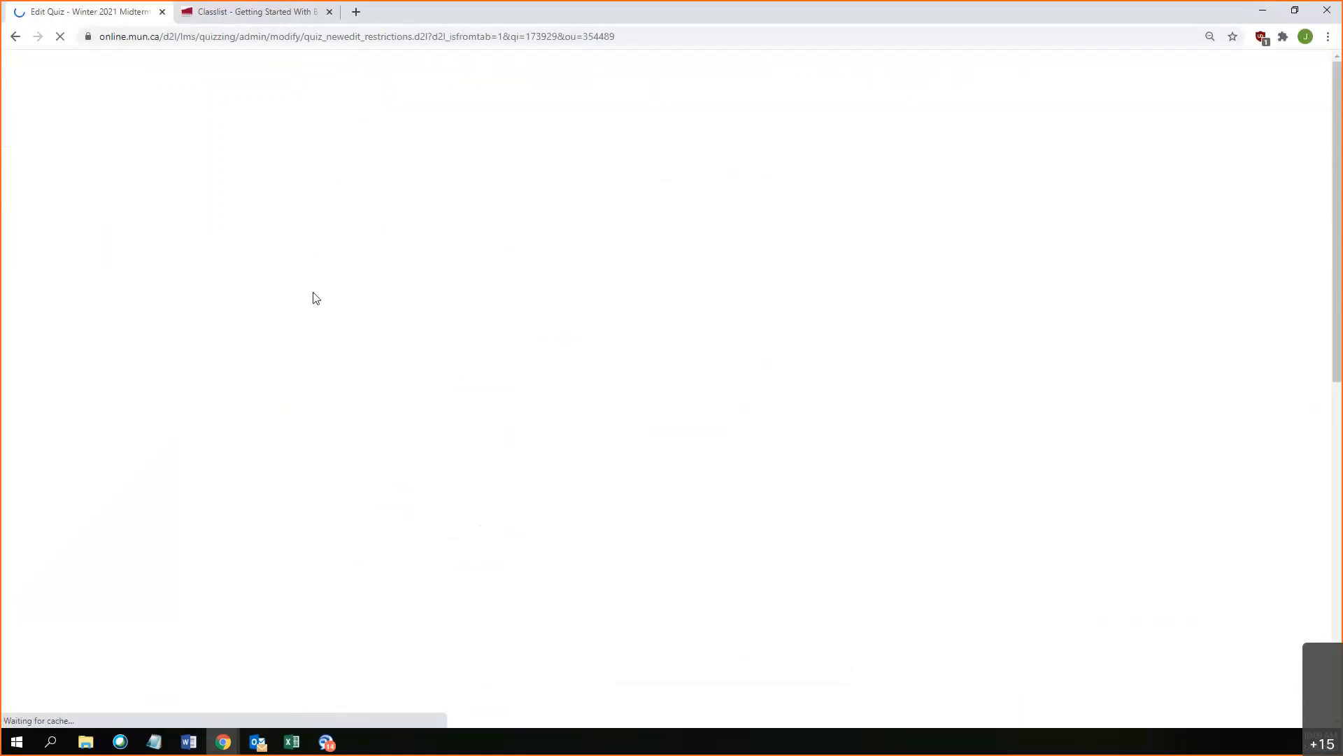
Step: Turn off Hide from Users in the restrictions of the Winter 2021 Midterm (Remote) quiz
click(316, 273)
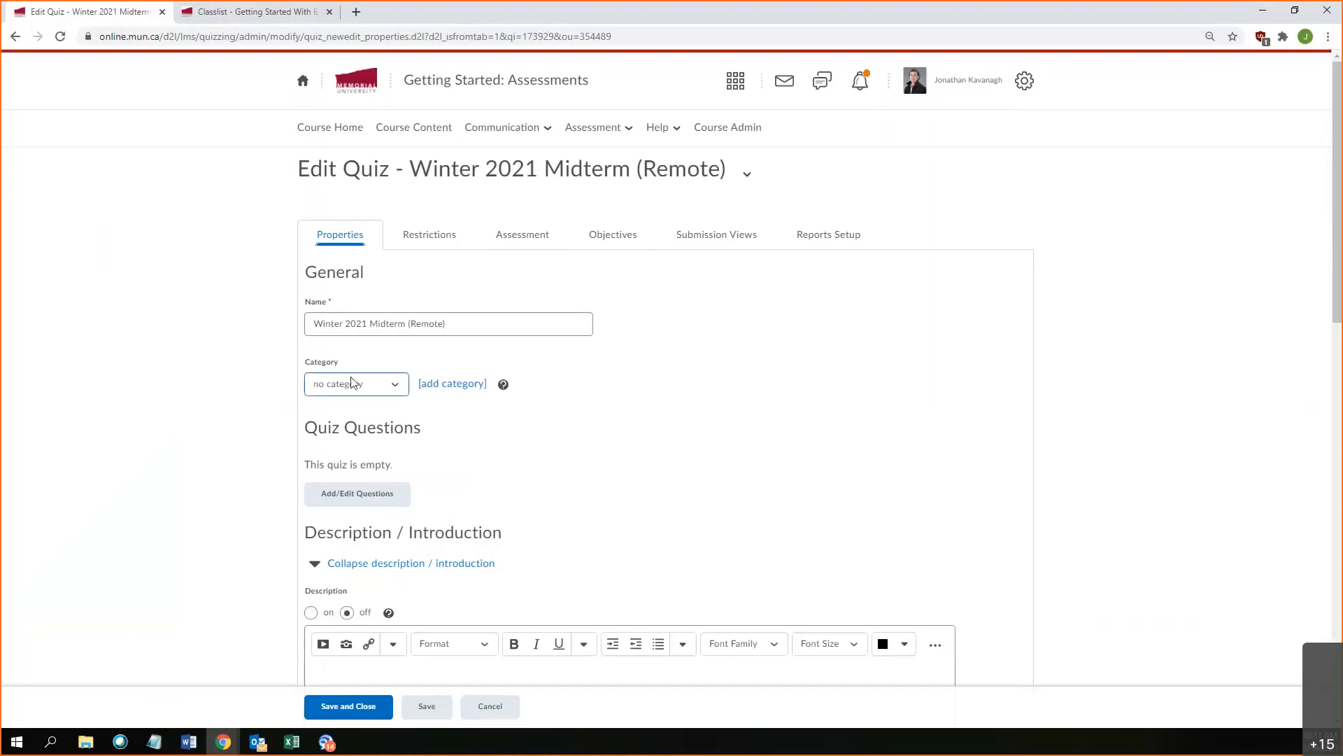
click(367, 323)
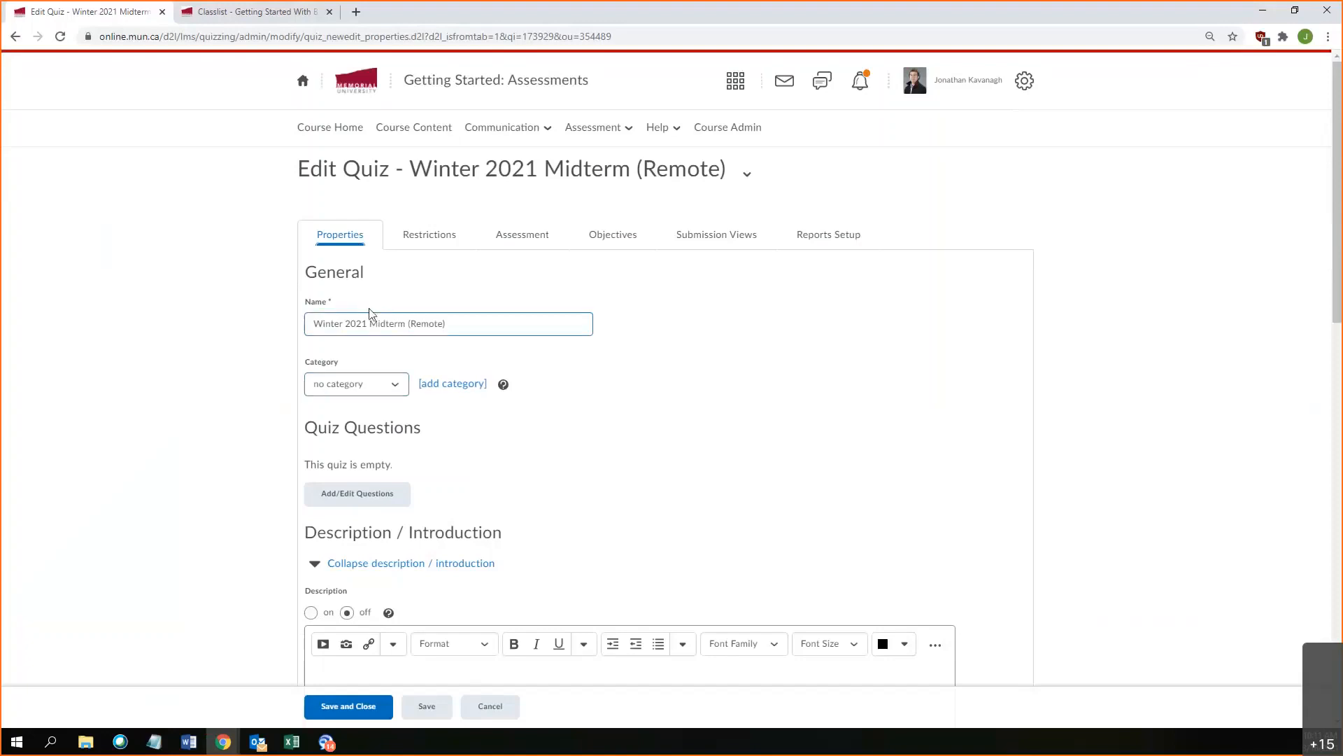
click(408, 237)
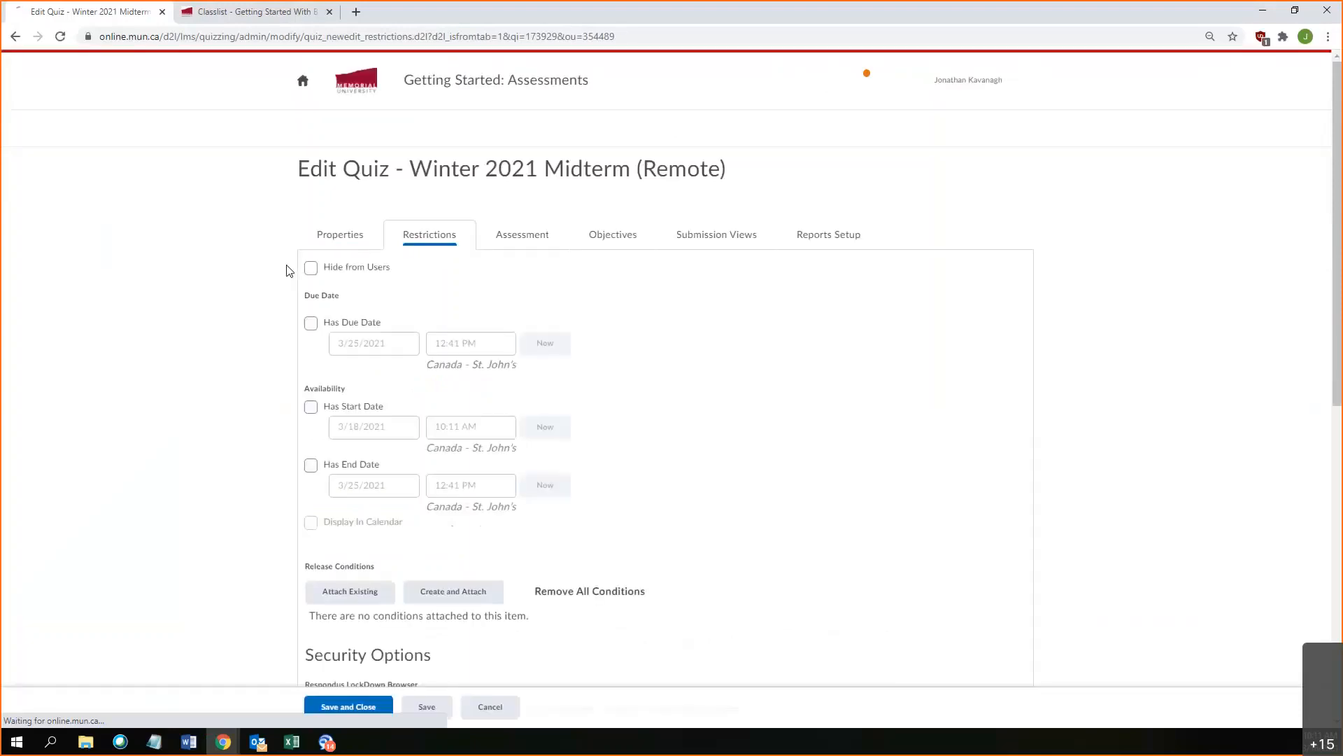
click(310, 275)
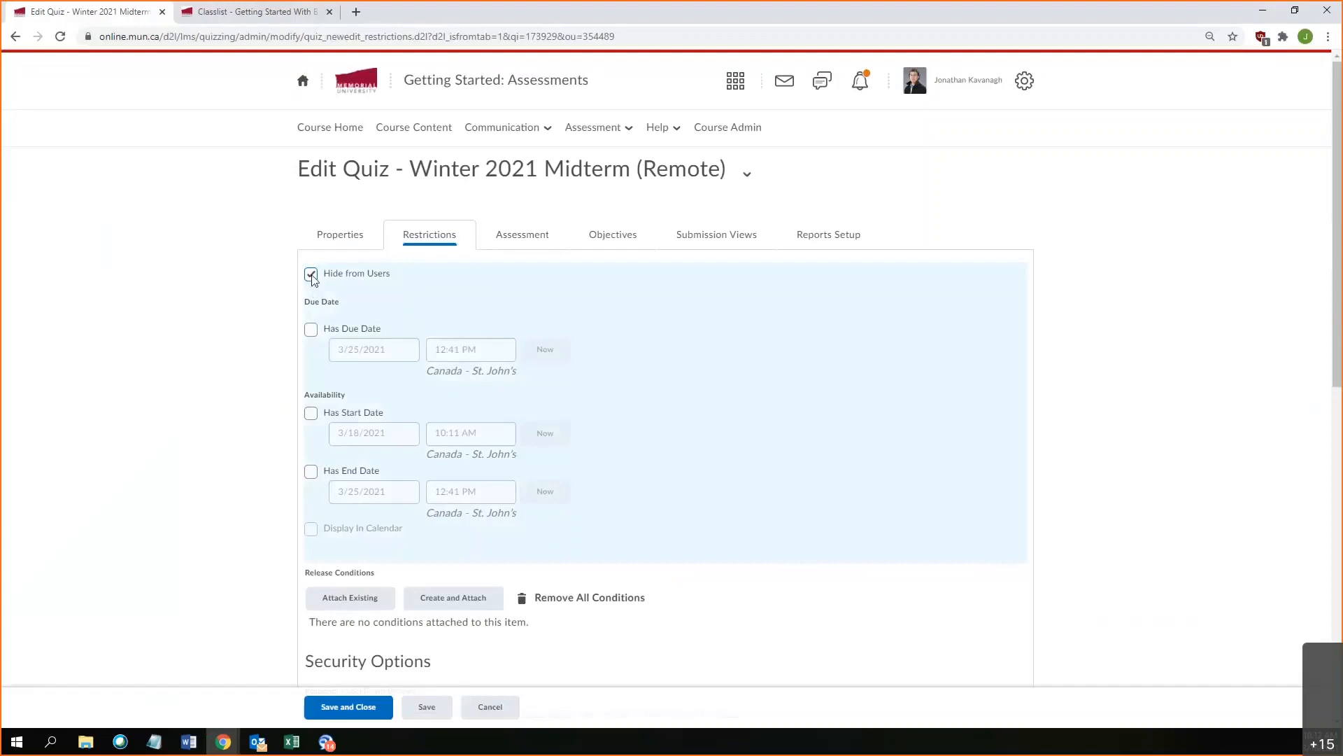
click(312, 276)
Step: Switch the quiz timing to an Enforced Time Limit of 50 minutes
scroll(324, 434, down, 10)
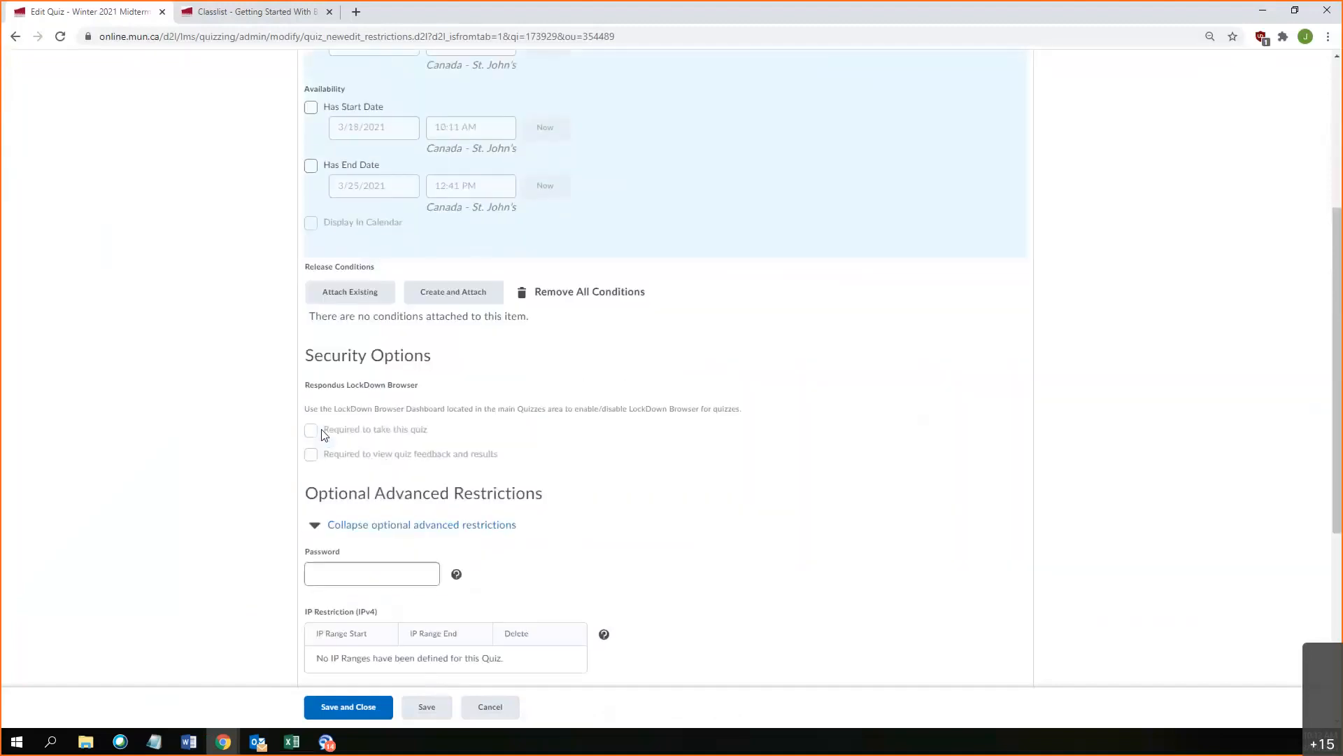
scroll(323, 434, down, 1)
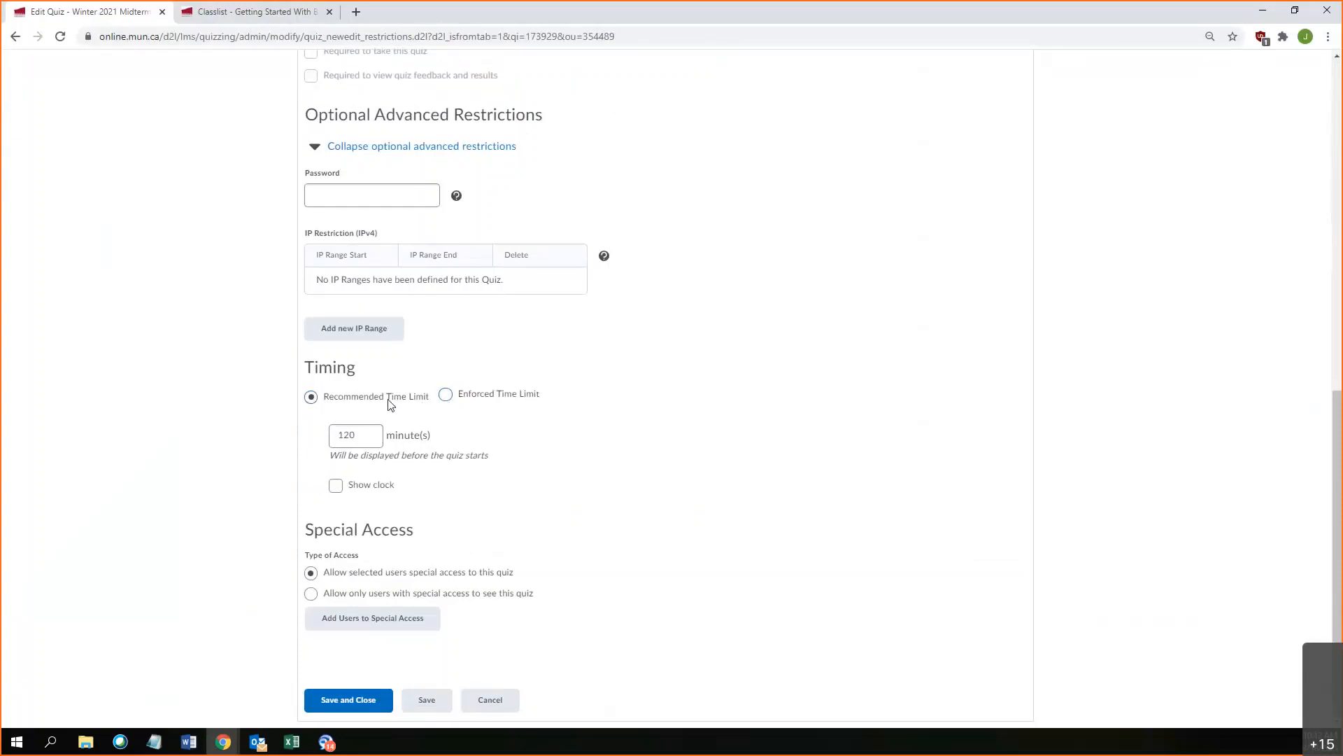
click(349, 435)
click(446, 396)
double_click(353, 453)
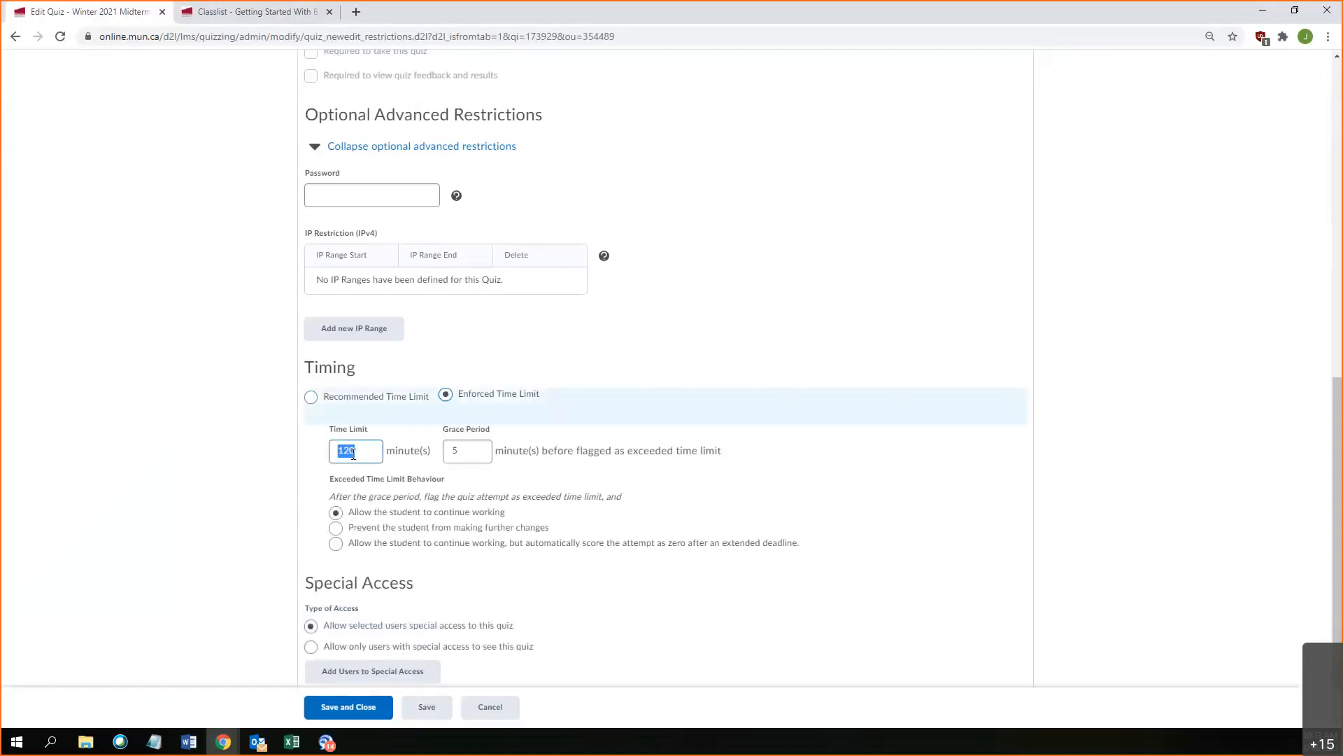
text(50)
Step: Set the exceeded time limit behaviour to prevent the student from making further changes
click(465, 459)
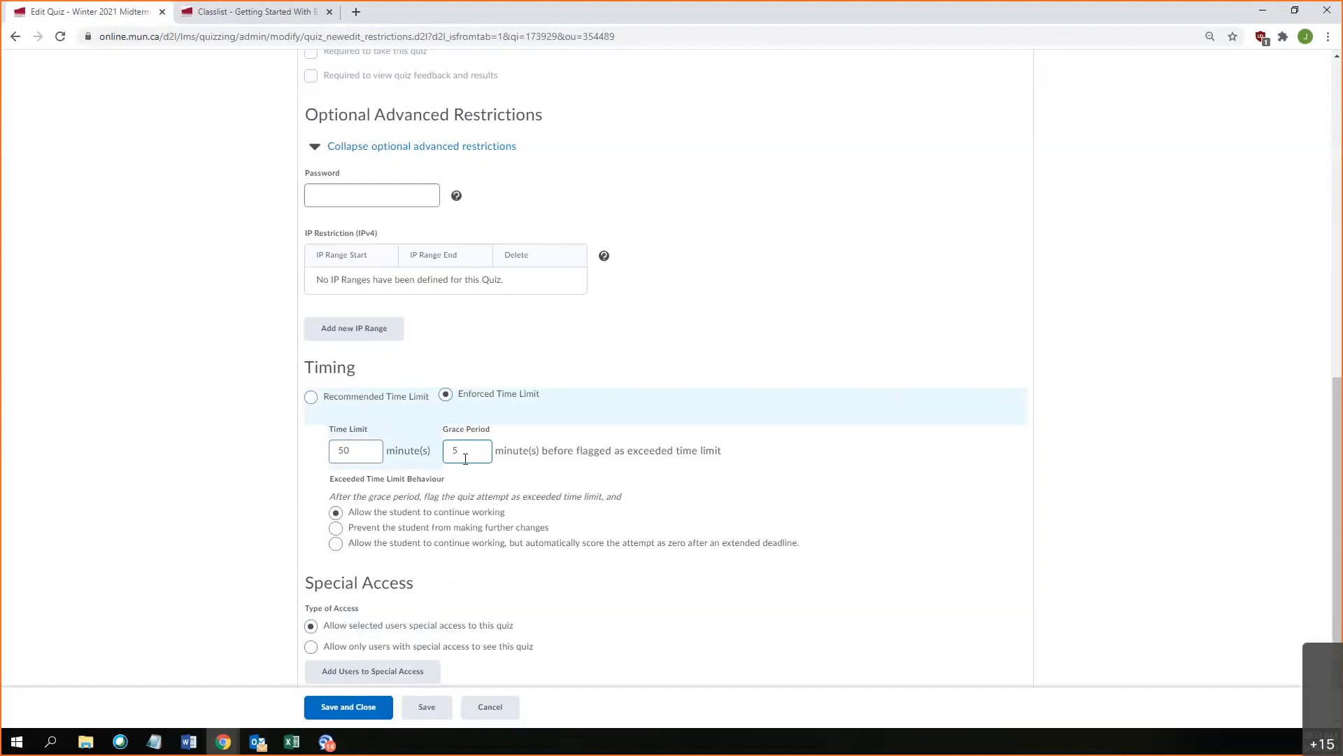
scroll(420, 525, up, 1)
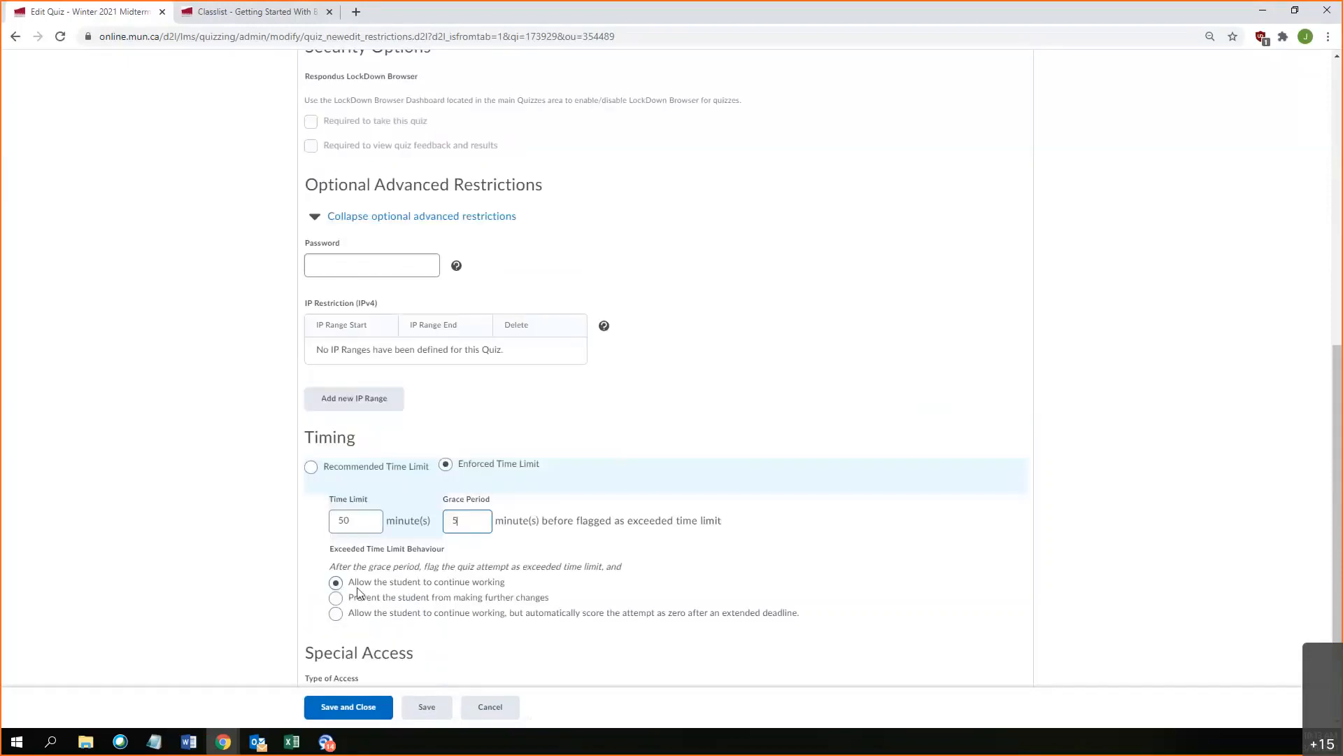
drag(534, 597, 363, 565)
click(407, 600)
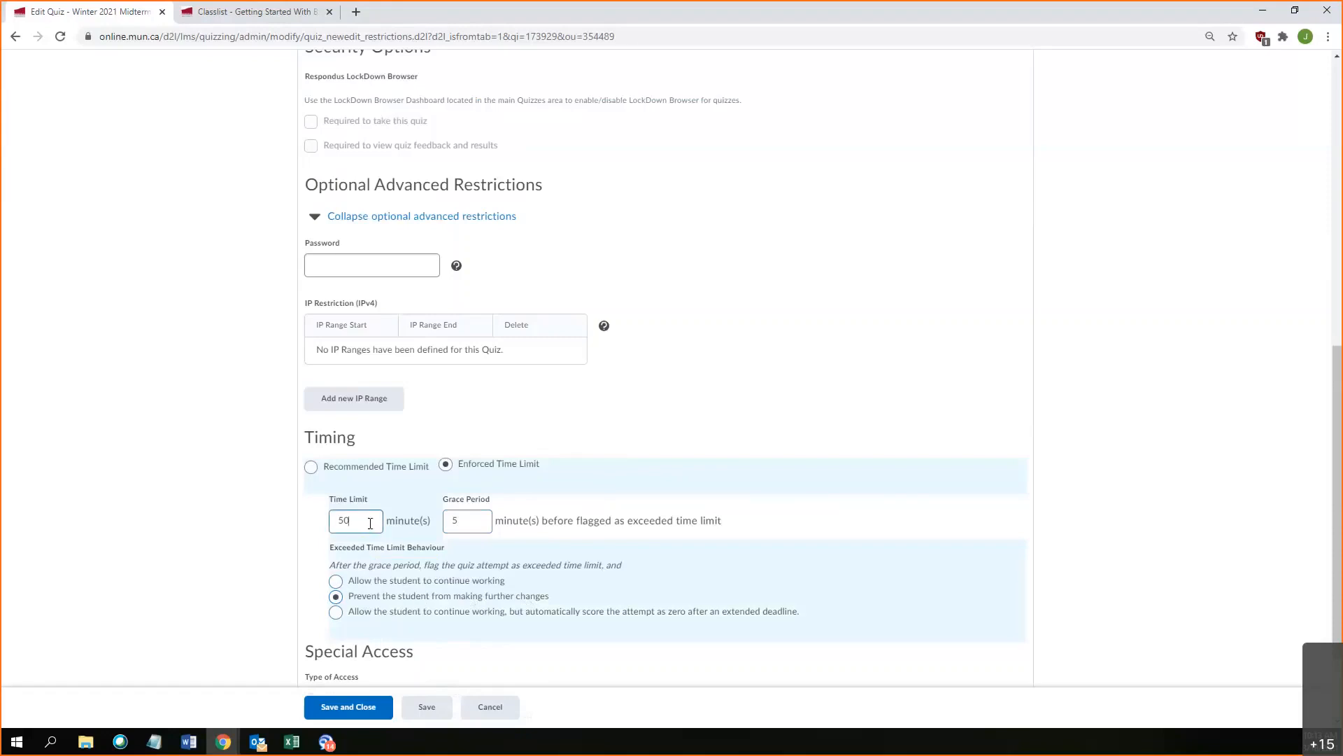
Step: Set the grace period of the enforced time limit to 1 minute
drag(354, 521, 334, 519)
click(455, 521)
double_click(455, 521)
click(463, 522)
double_click(449, 521)
text(1)
click(298, 499)
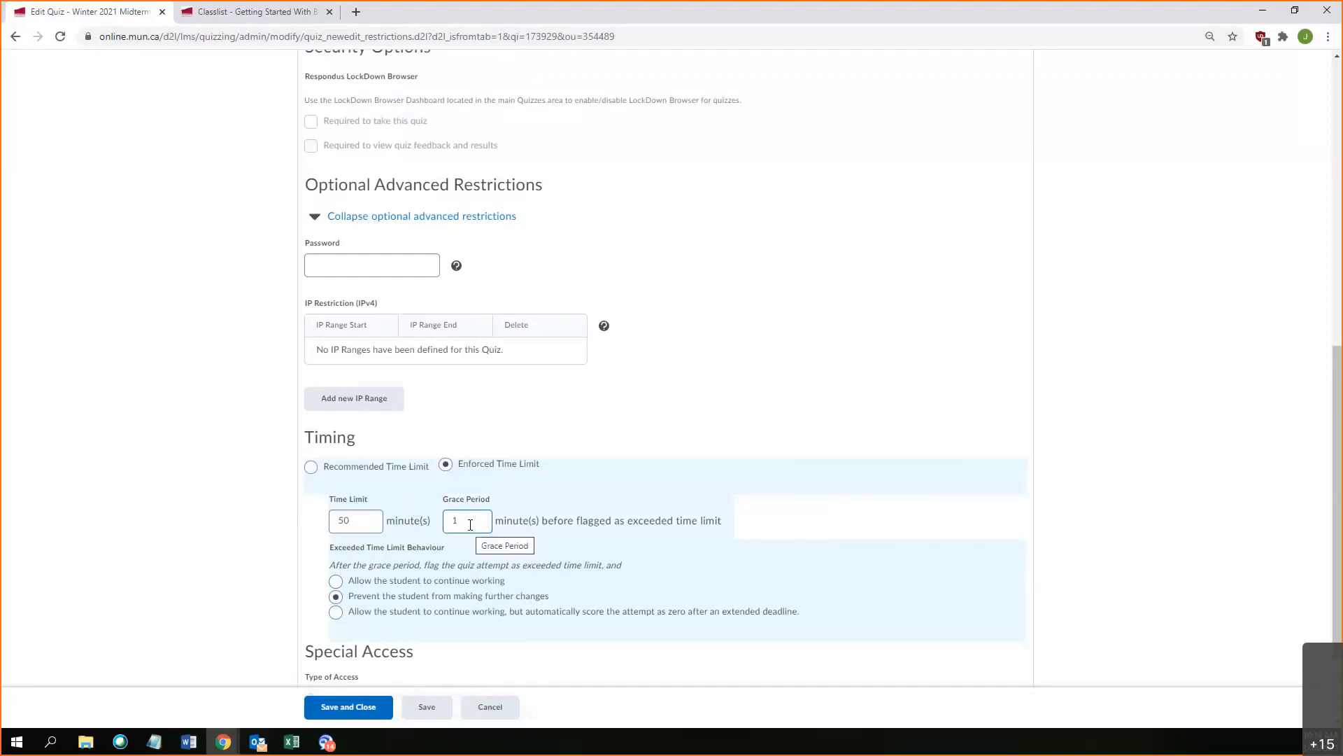
Step: Enable the quiz's availability start date and set it to 3/24/2021 at 10:00 AM
scroll(470, 524, up, 2)
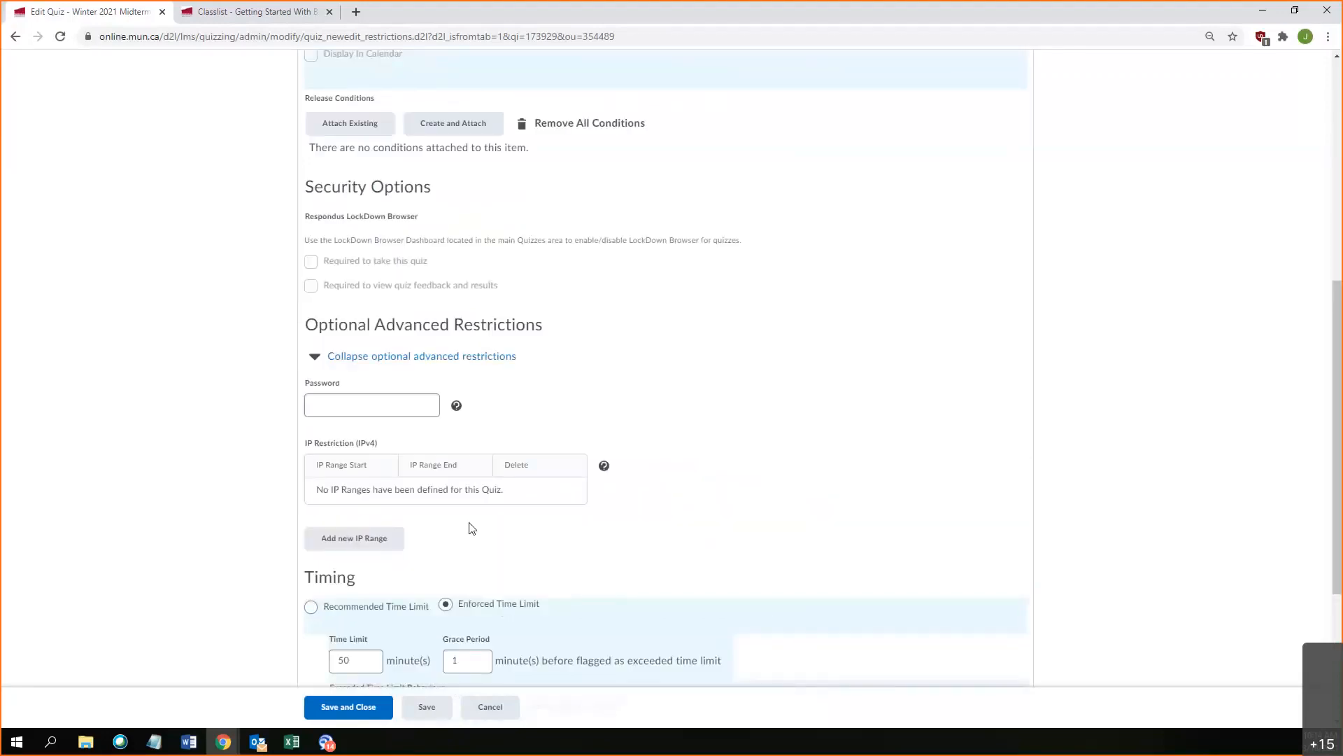
scroll(395, 632, up, 5)
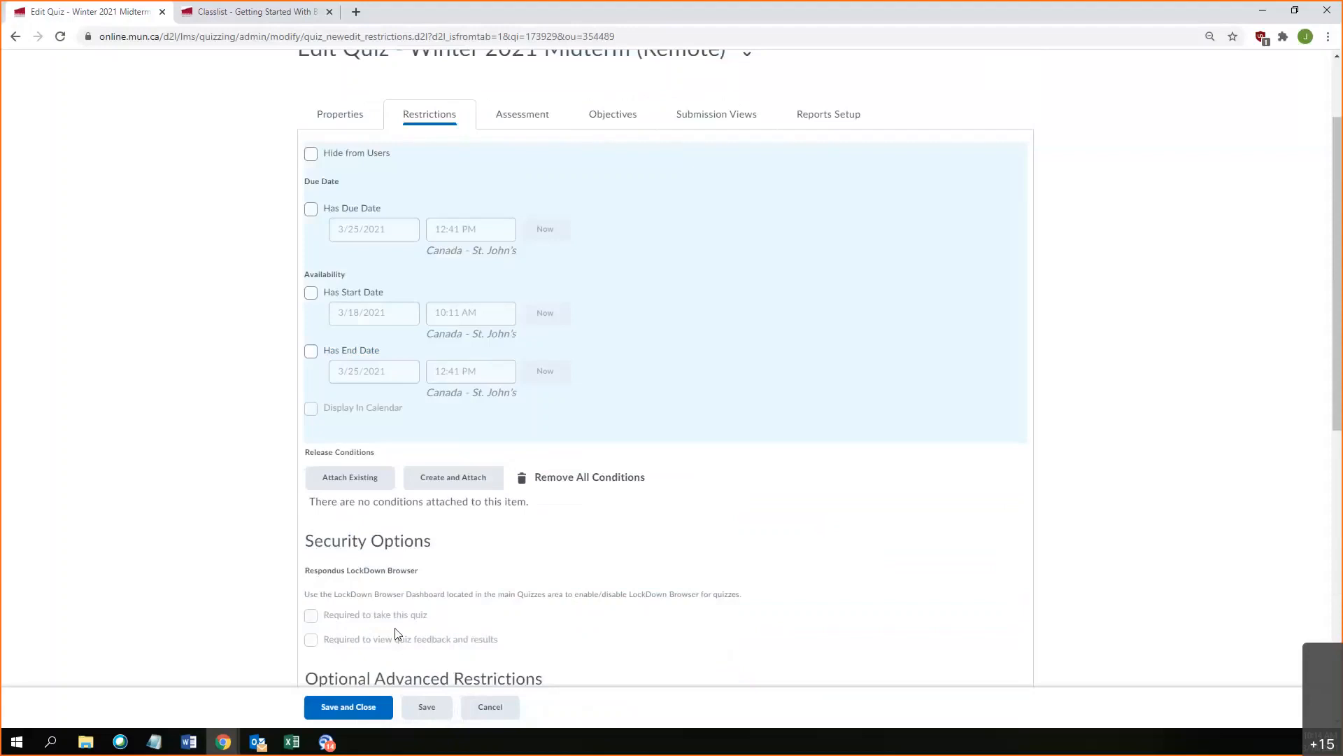
scroll(396, 633, up, 1)
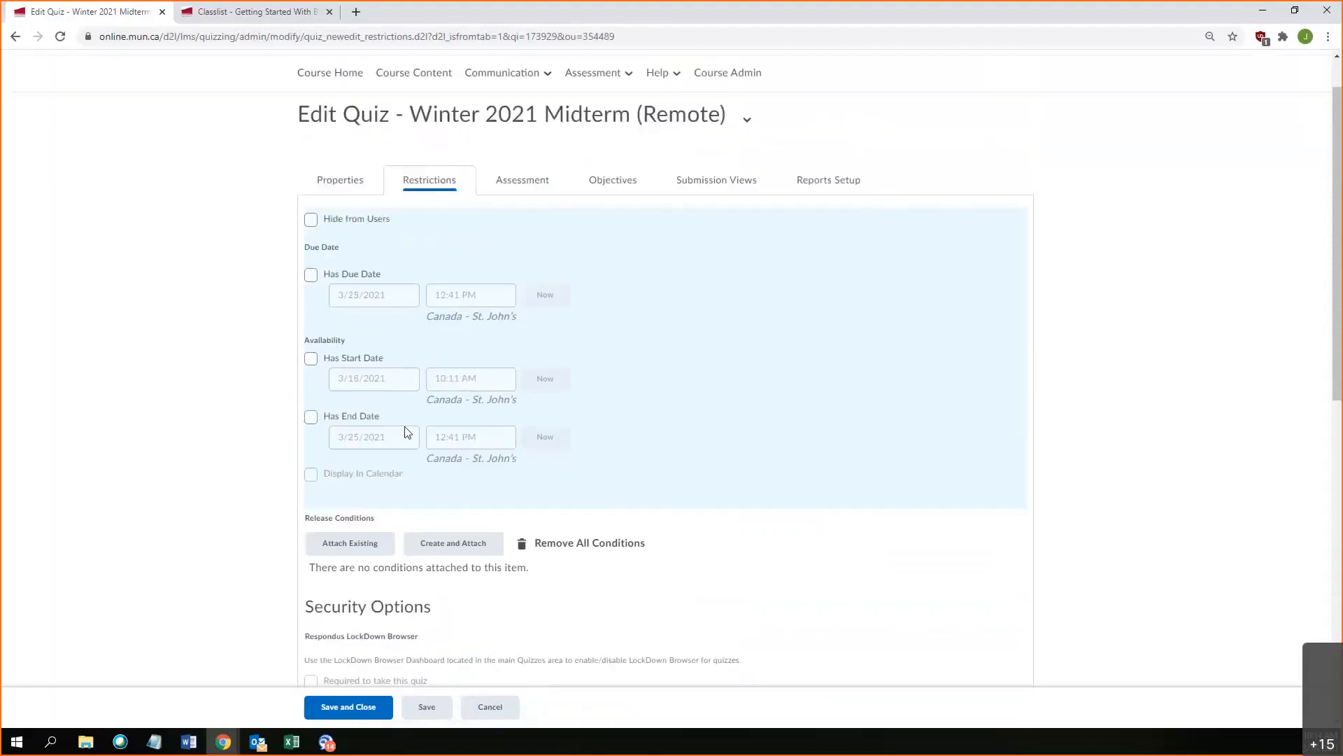
click(312, 361)
click(368, 378)
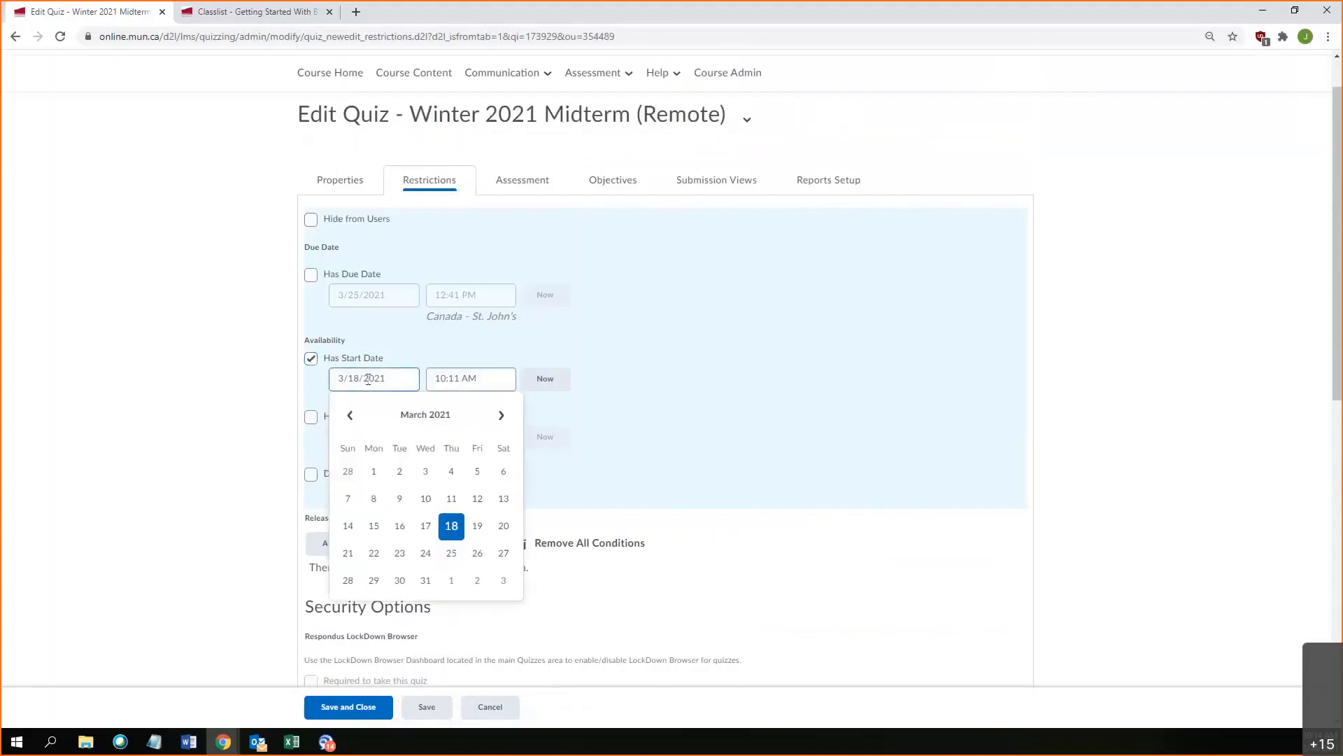
click(427, 555)
click(441, 378)
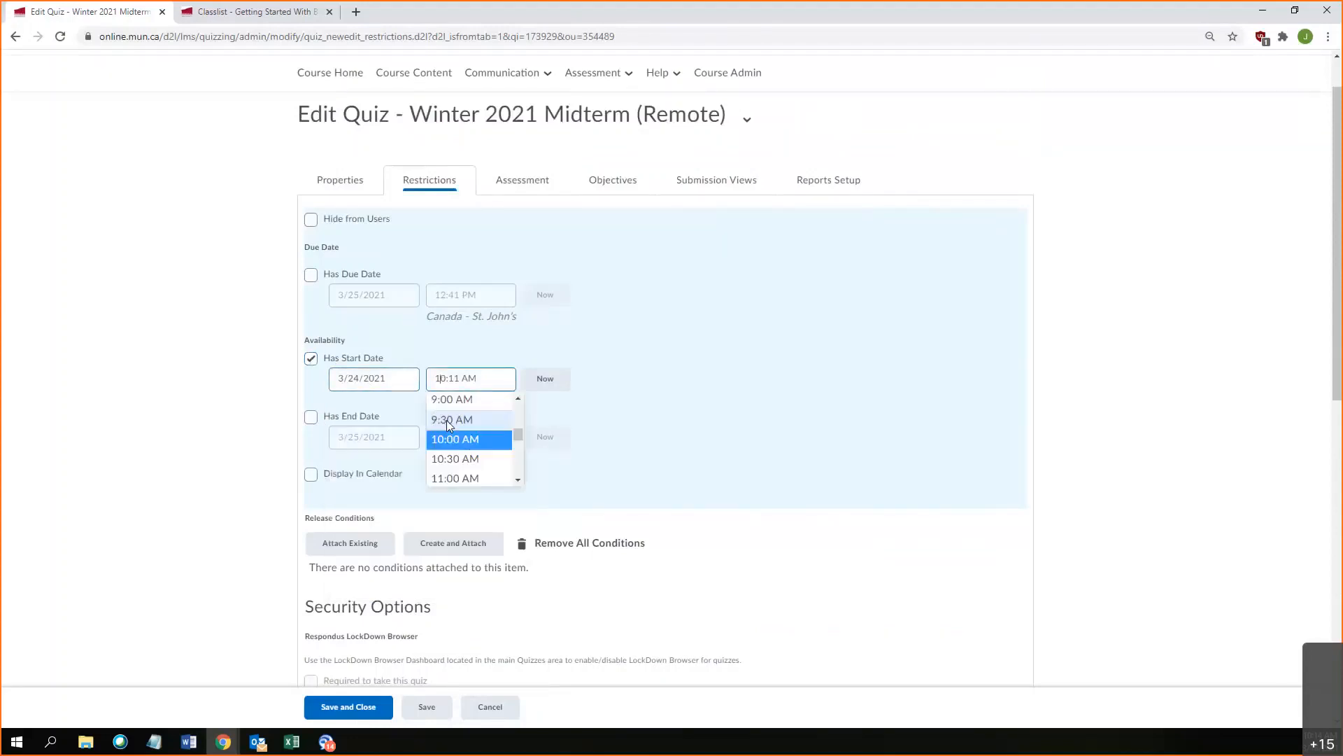
click(452, 440)
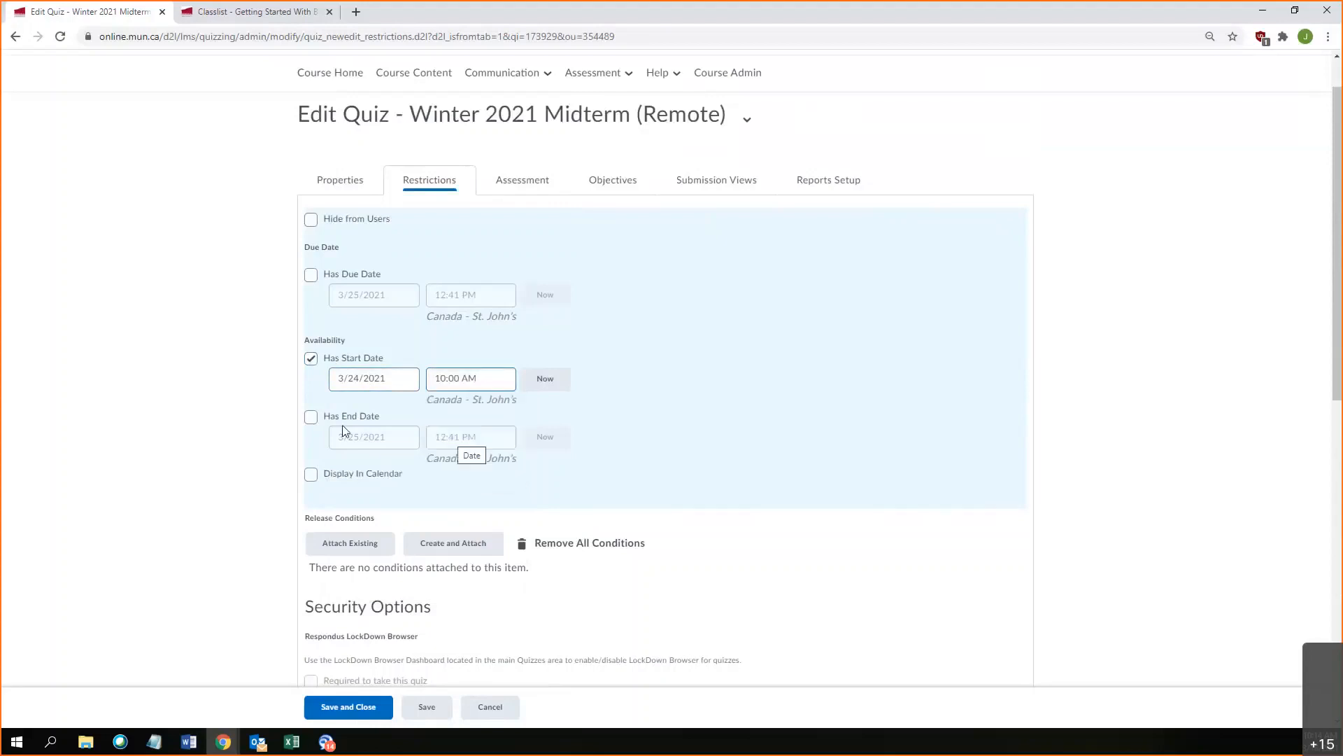
Step: Enable the quiz's availability end date and set it to 3/24/2021 at 1:00 PM
click(311, 418)
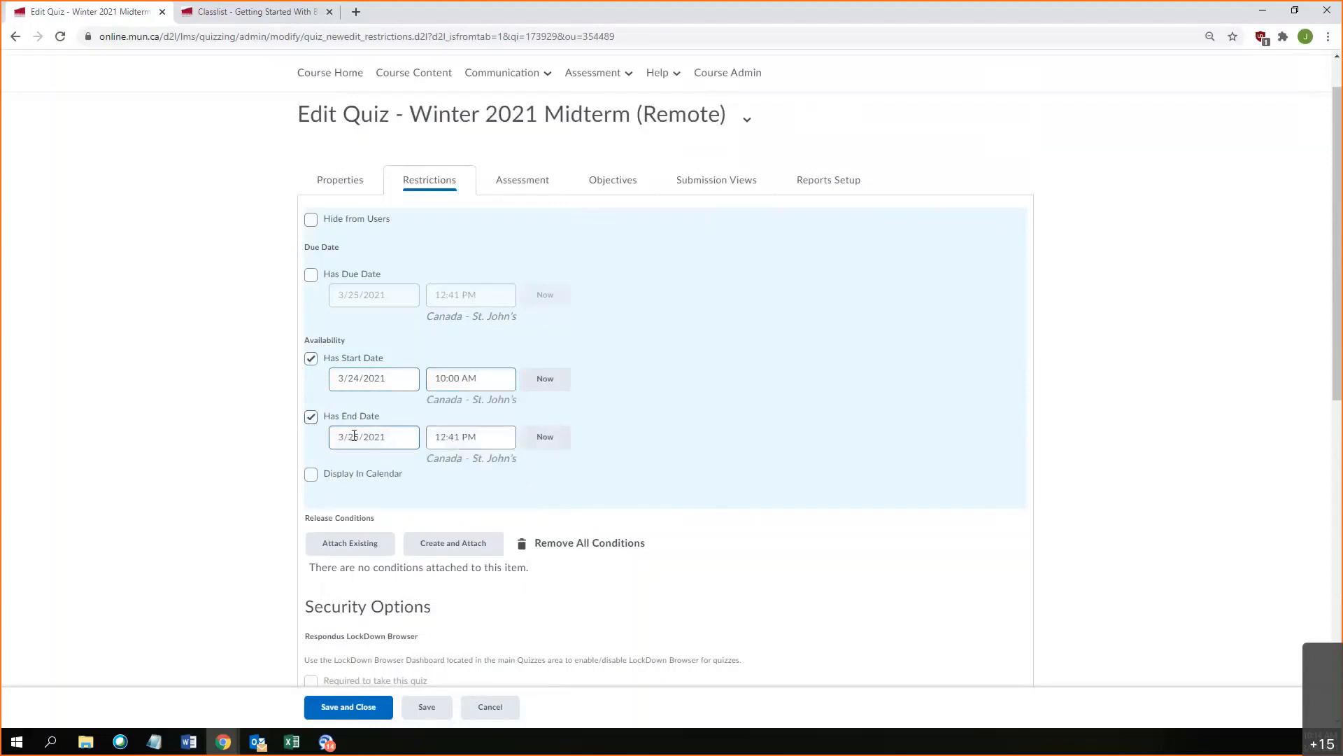
click(351, 437)
click(422, 609)
click(451, 438)
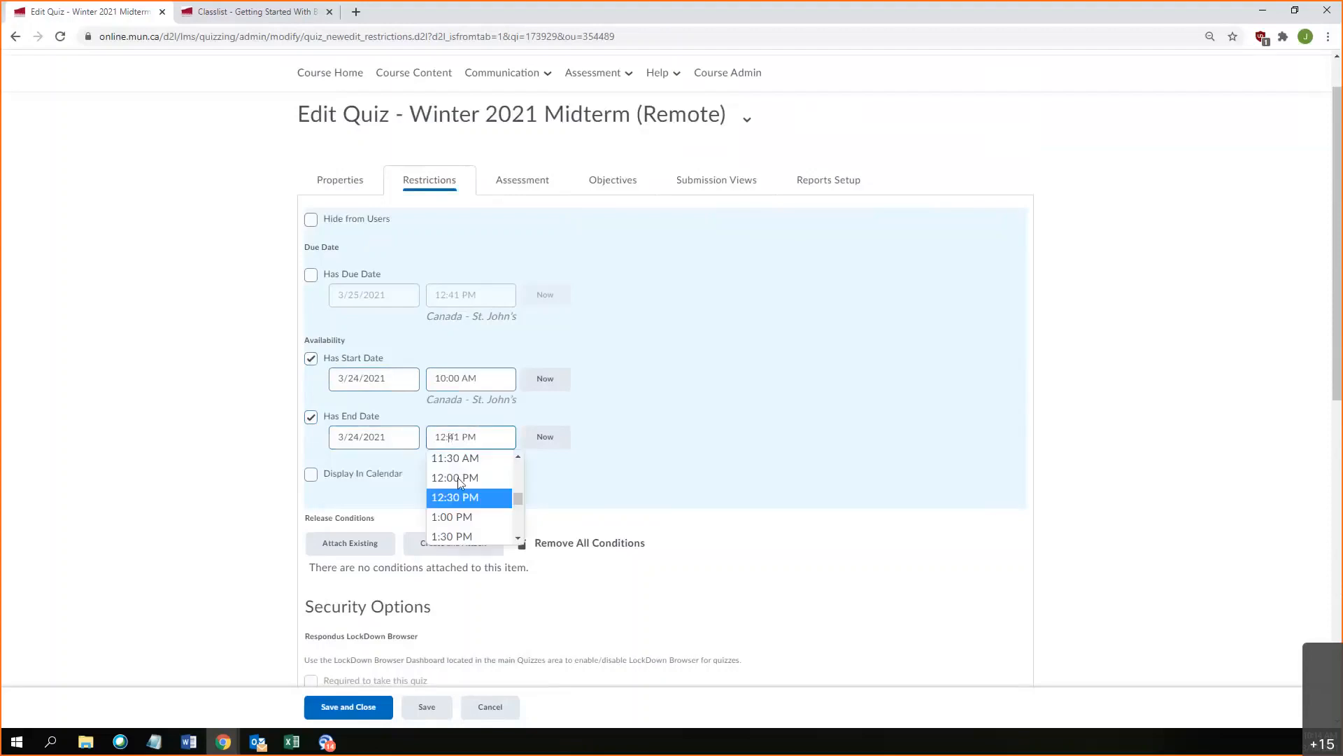
click(466, 518)
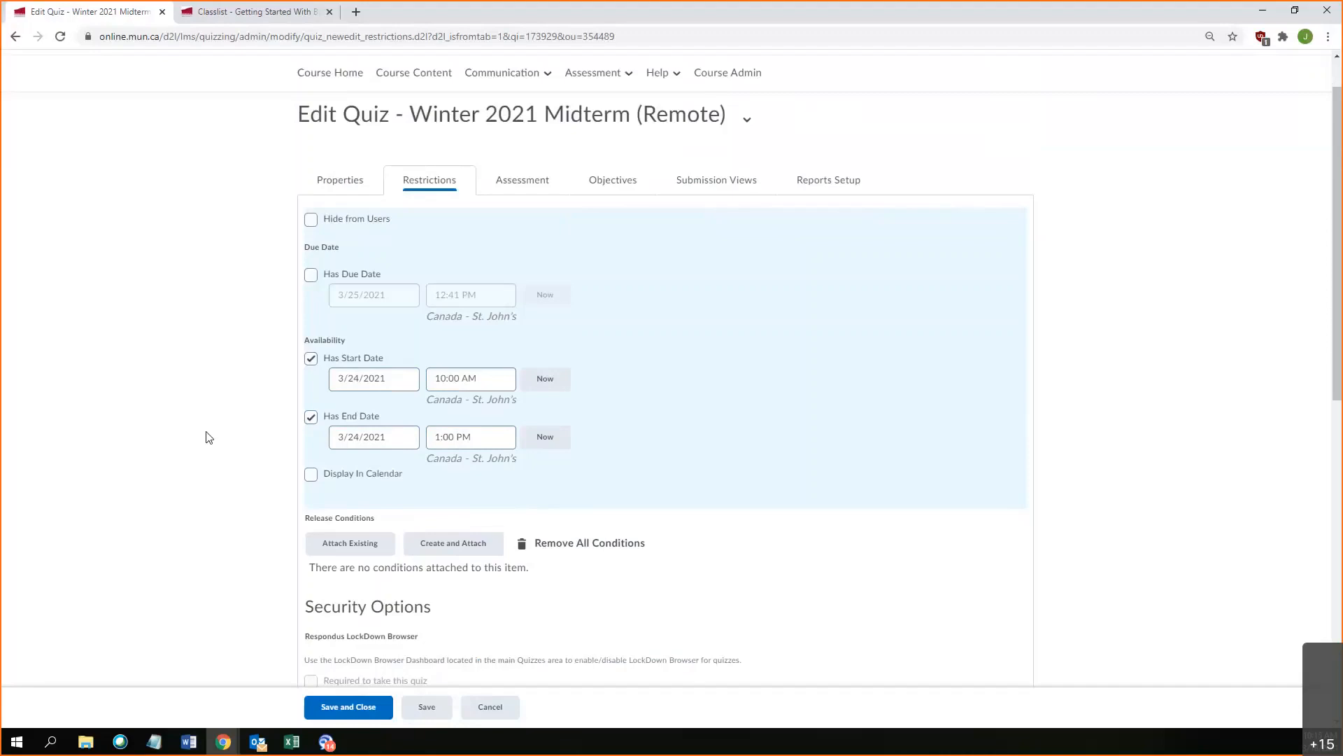
Step: Set the time of the quiz's availability end date to 11:00 AM
click(441, 436)
scroll(450, 461, up, 2)
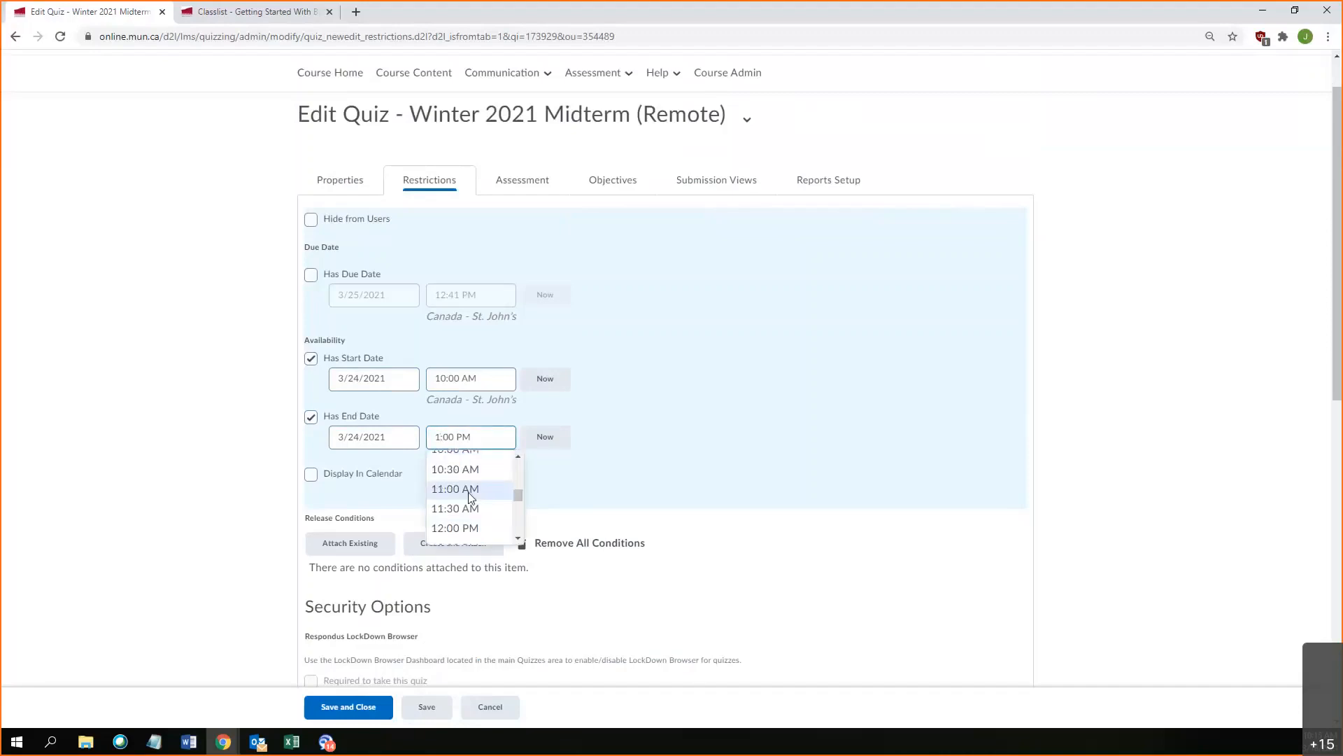
click(469, 489)
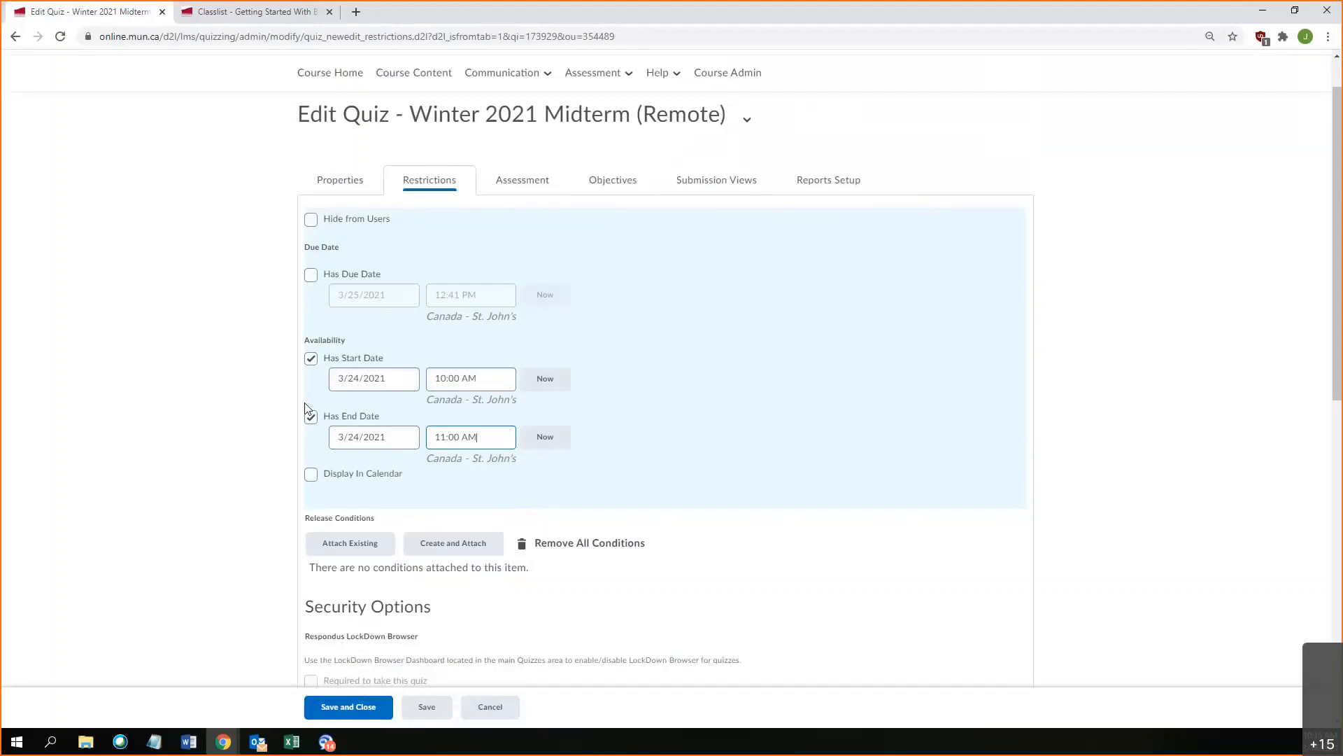
Step: Shorten the availability window by setting the end date's time to 10:30 AM
click(437, 436)
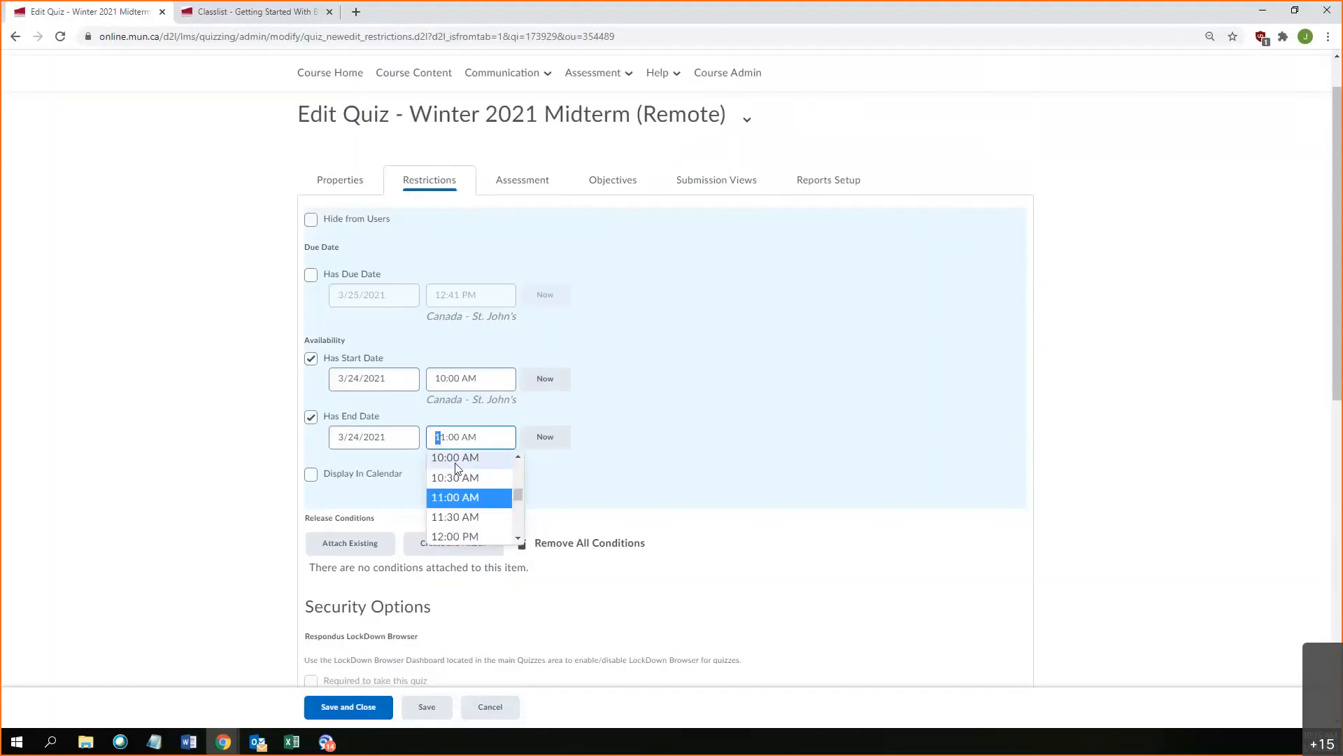
click(457, 476)
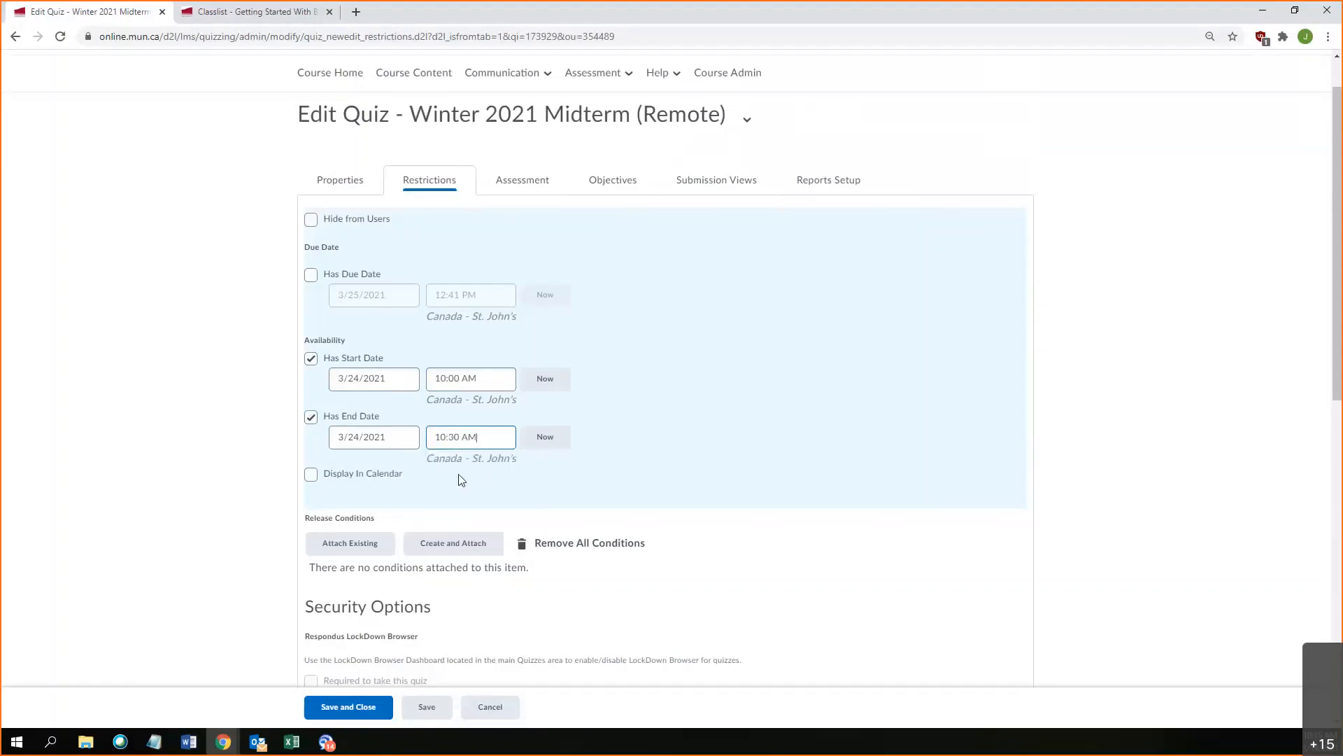
click(451, 438)
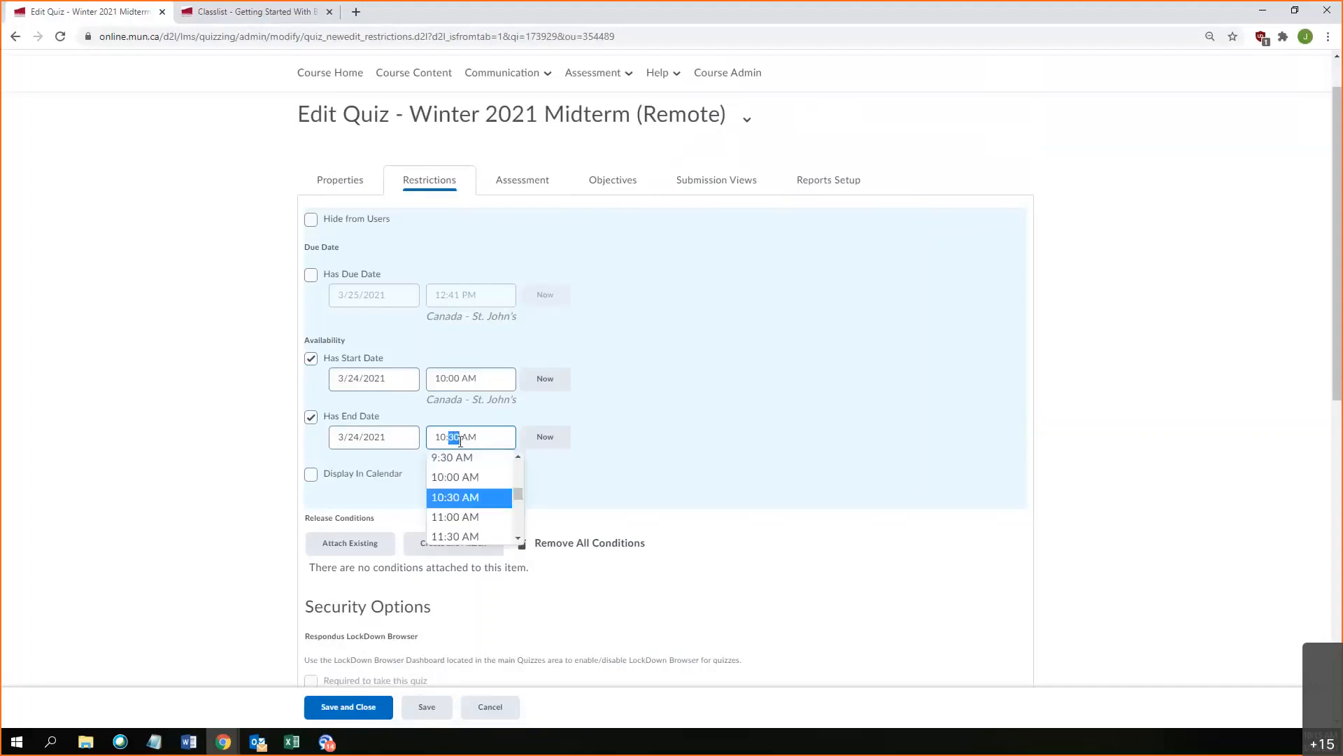
click(231, 437)
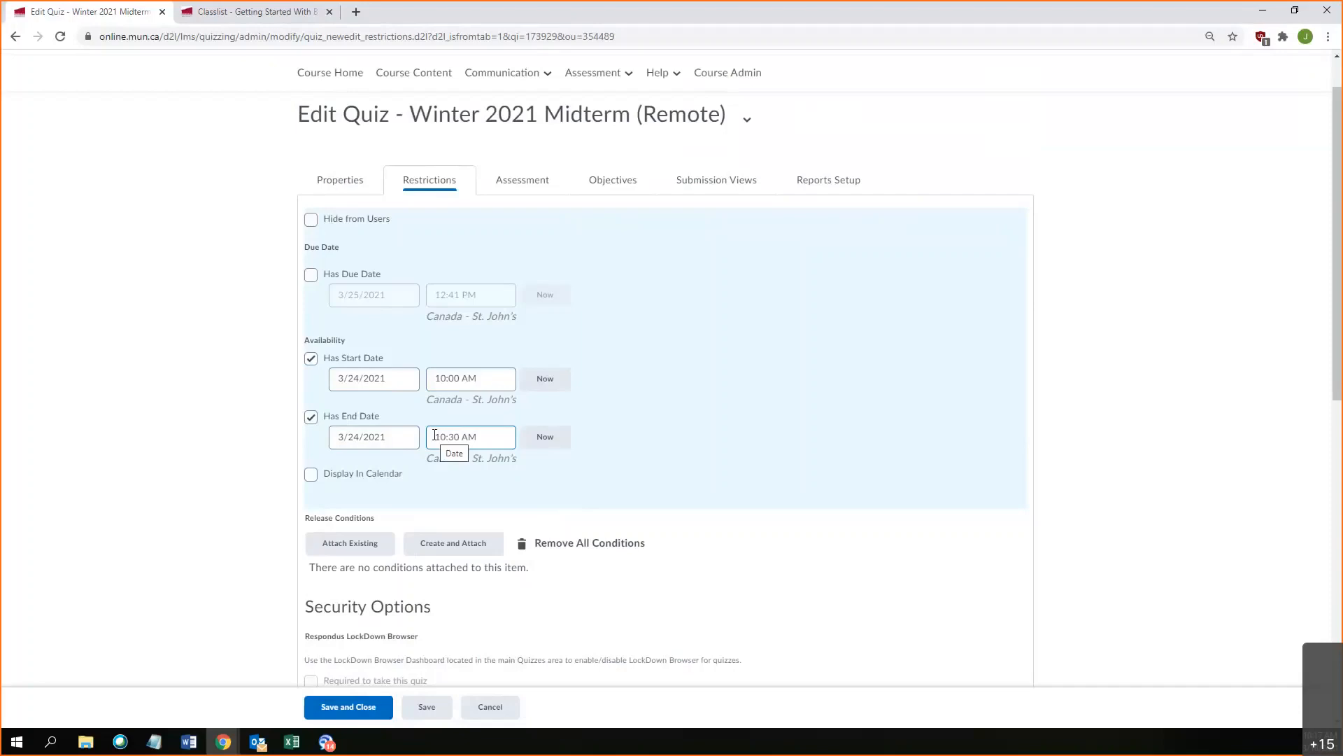
Step: Enable the quiz's due date and set the availability end time to 11:00 AM
click(310, 274)
click(460, 302)
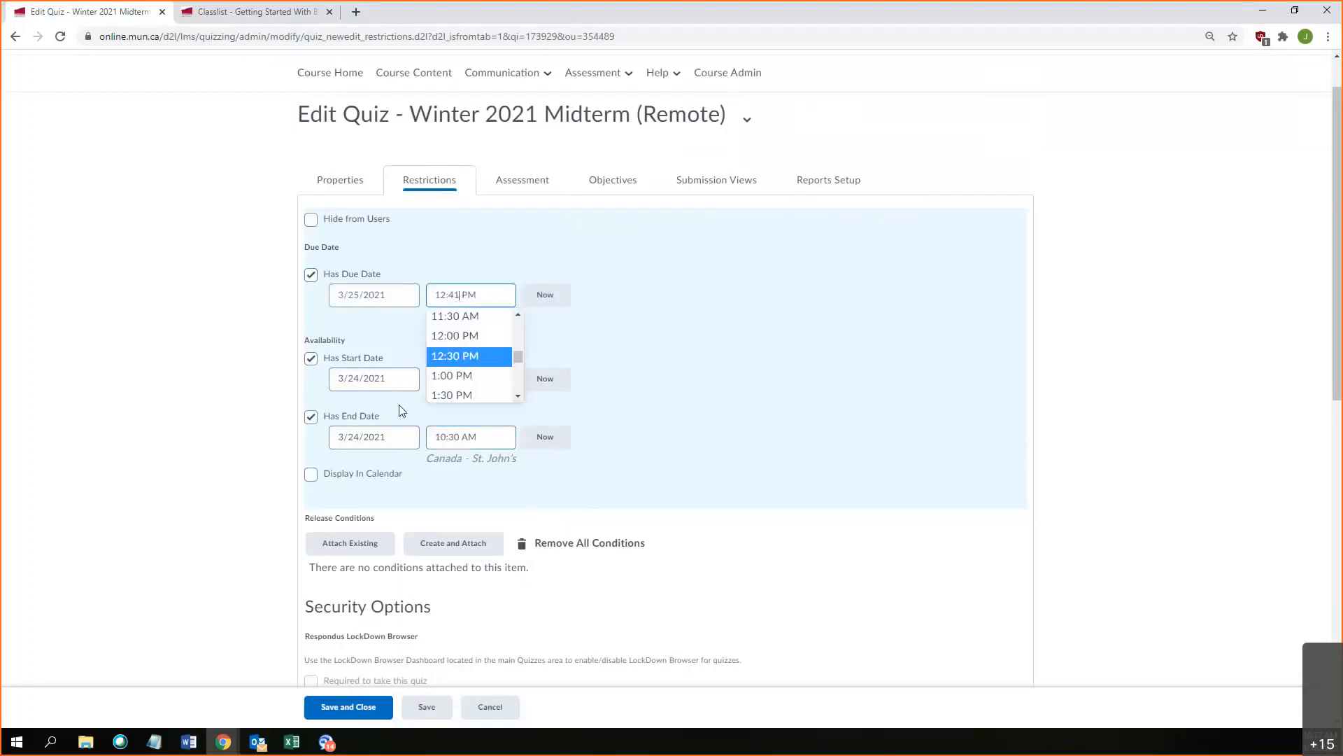
click(442, 429)
click(465, 518)
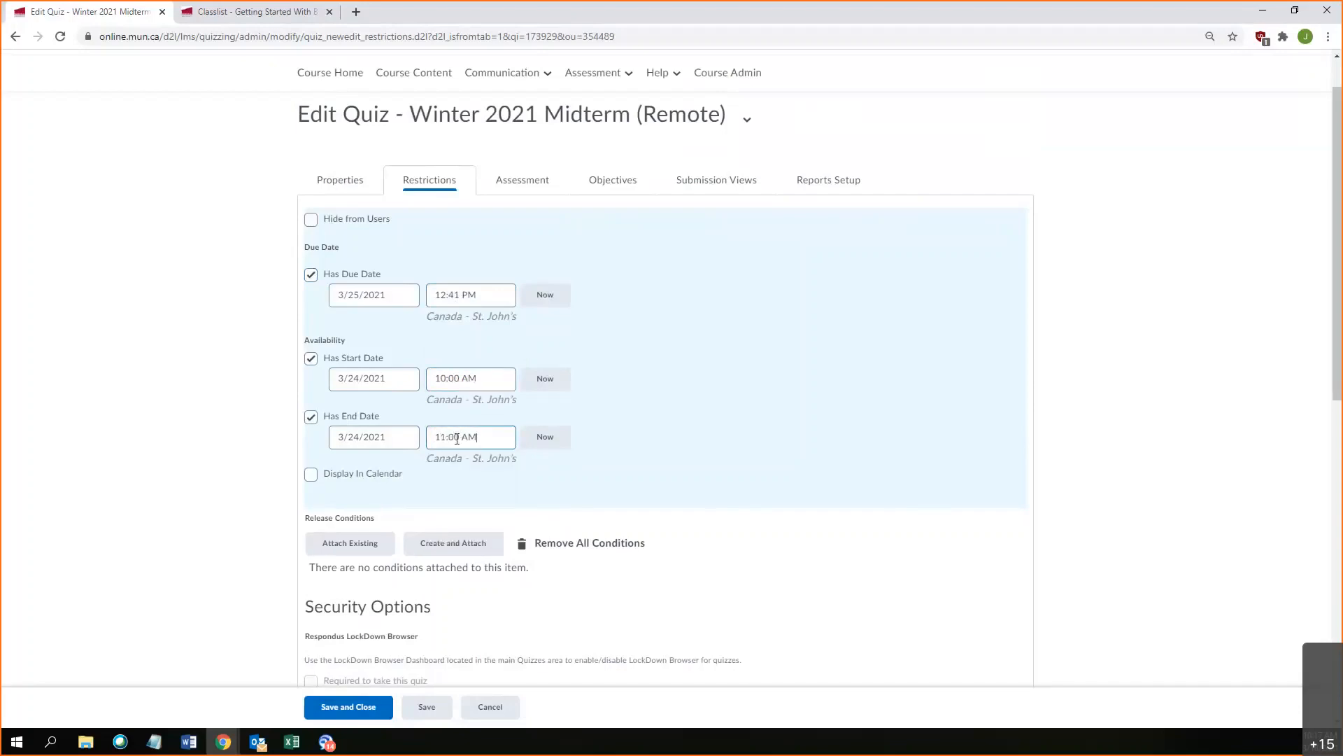
Step: Set the quiz's due date to 3/24/2021 at 11:00 AM
click(470, 296)
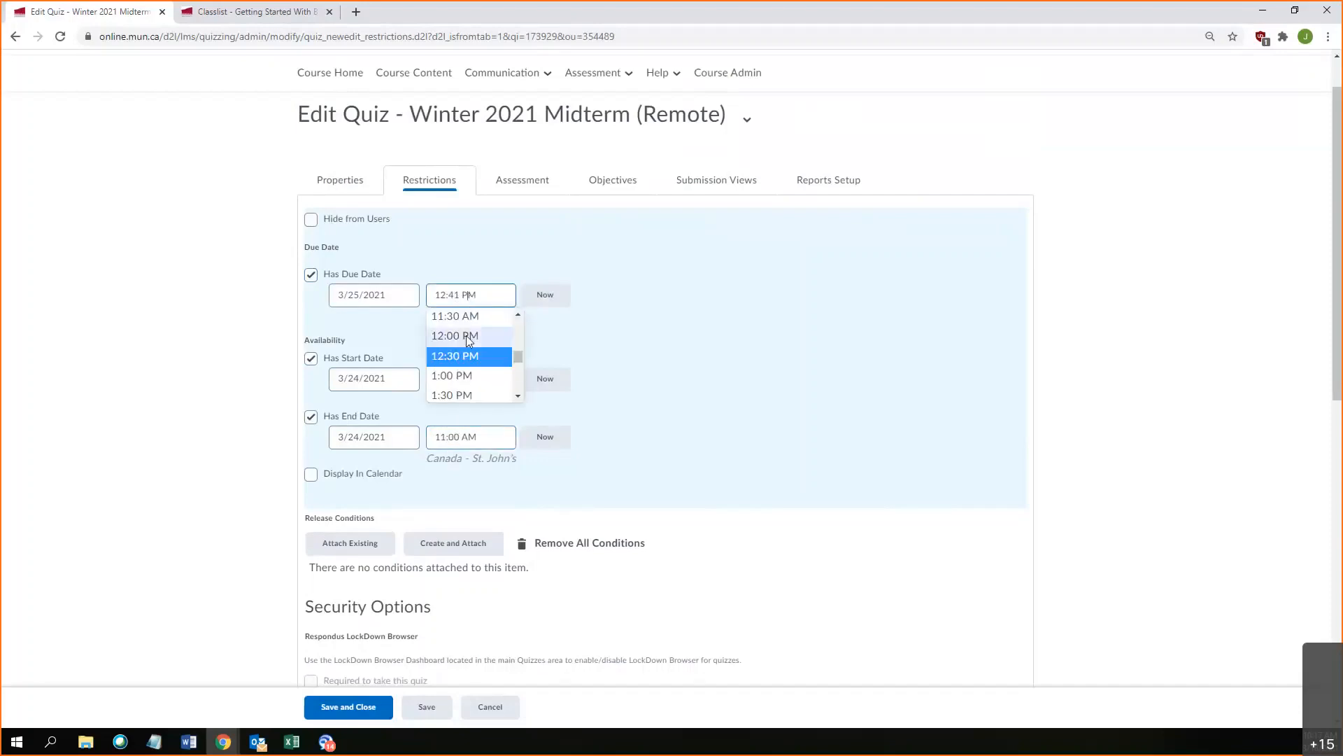
scroll(465, 348, up, 1)
click(465, 365)
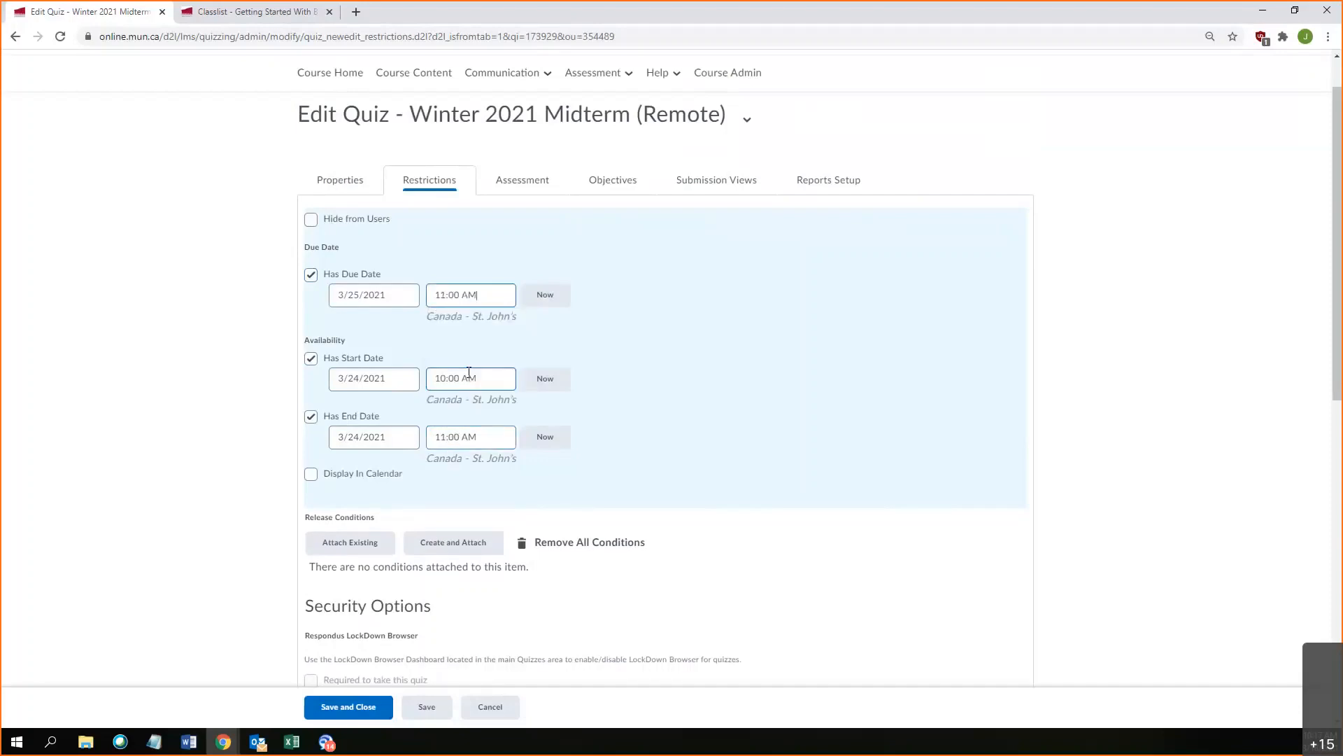
click(366, 297)
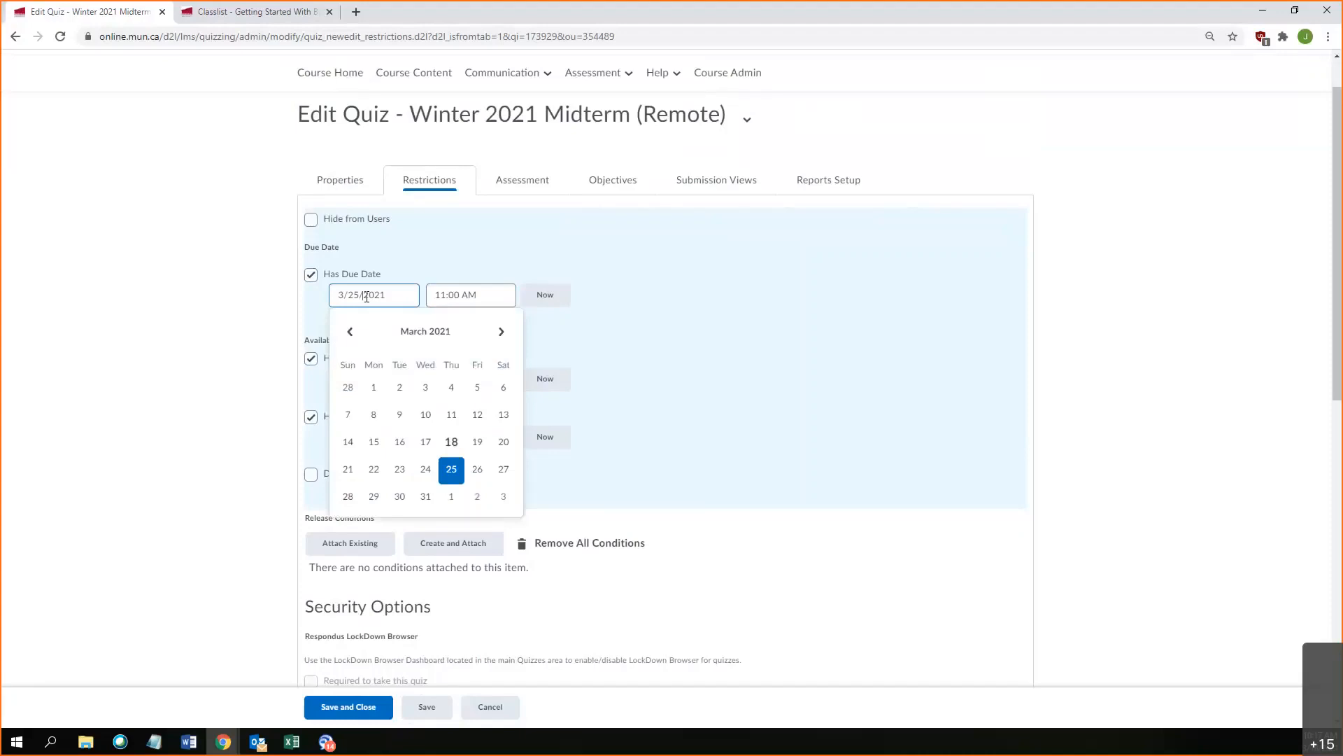
click(424, 468)
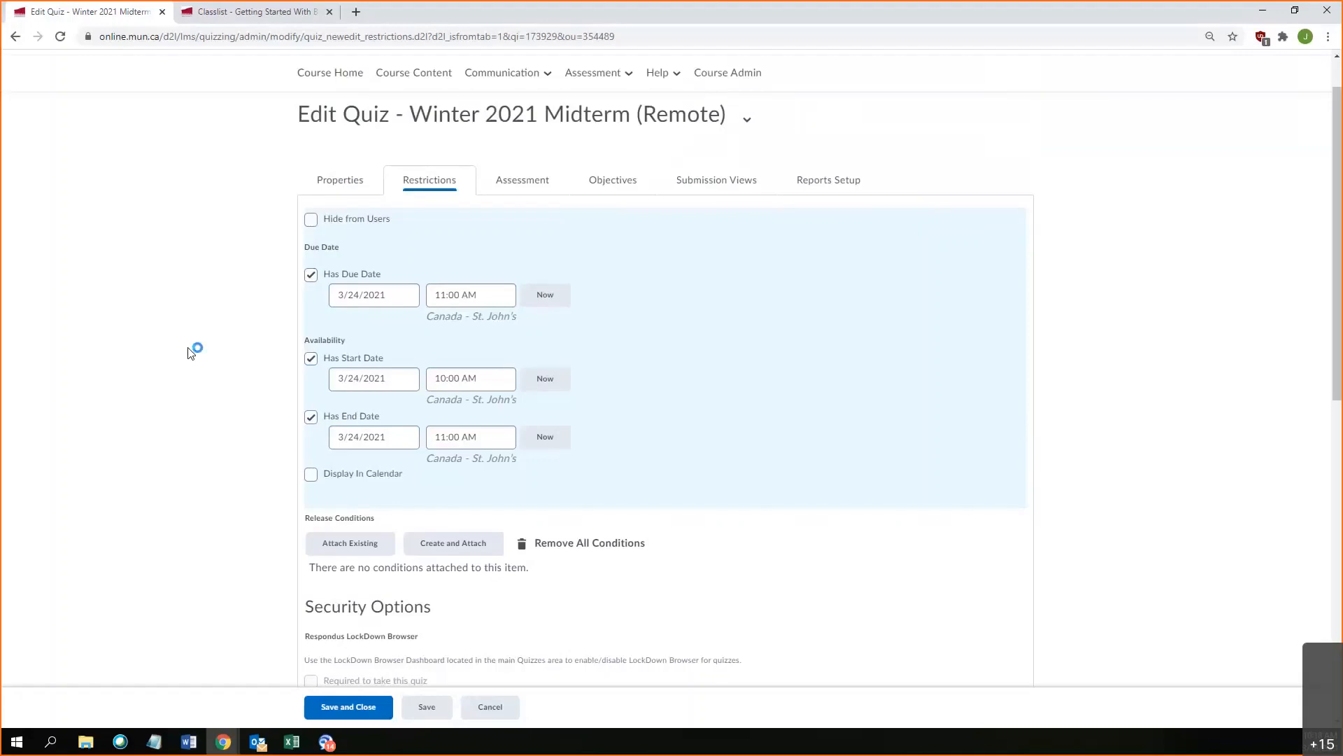
Step: Set the availability end time to 10:30 AM and try to add users to special access
click(453, 434)
click(448, 481)
scroll(470, 396, down, 10)
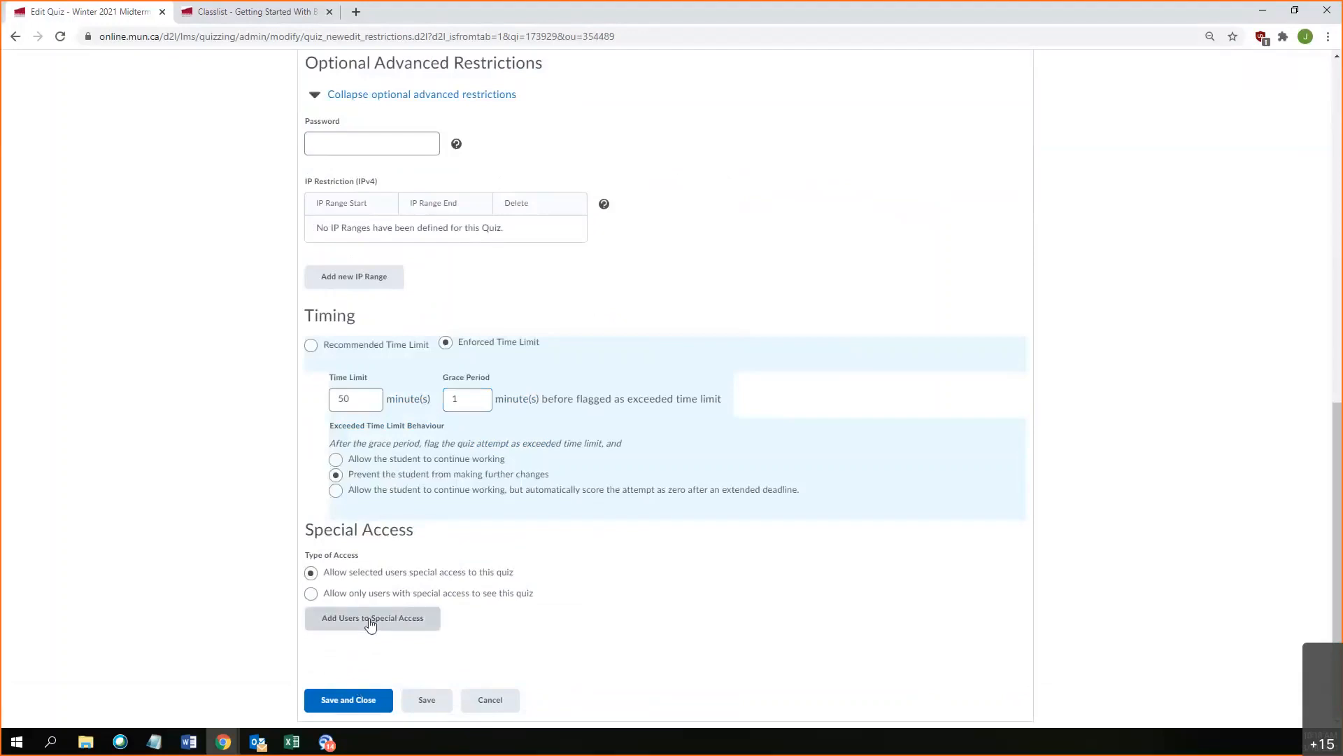
click(370, 619)
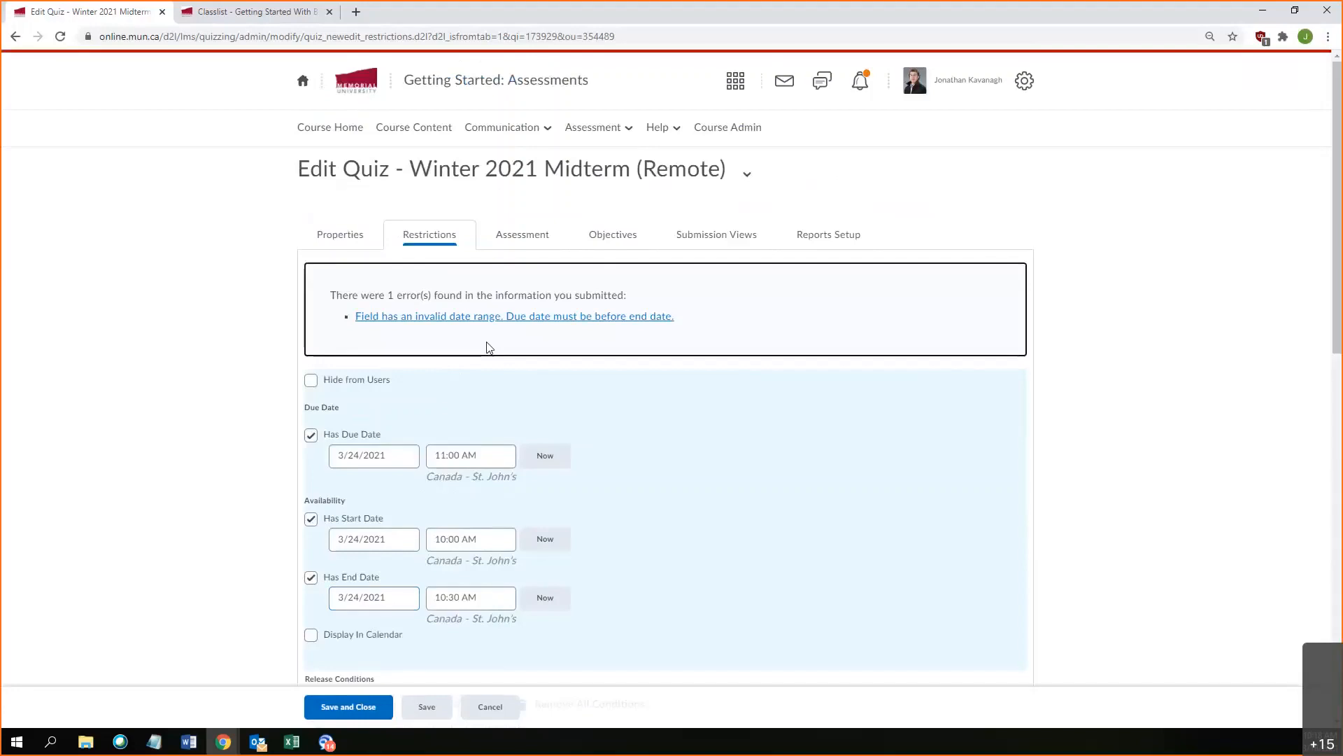
Step: Turn off the quiz's availability end date and open the form for adding users to special access
scroll(489, 348, down, 2)
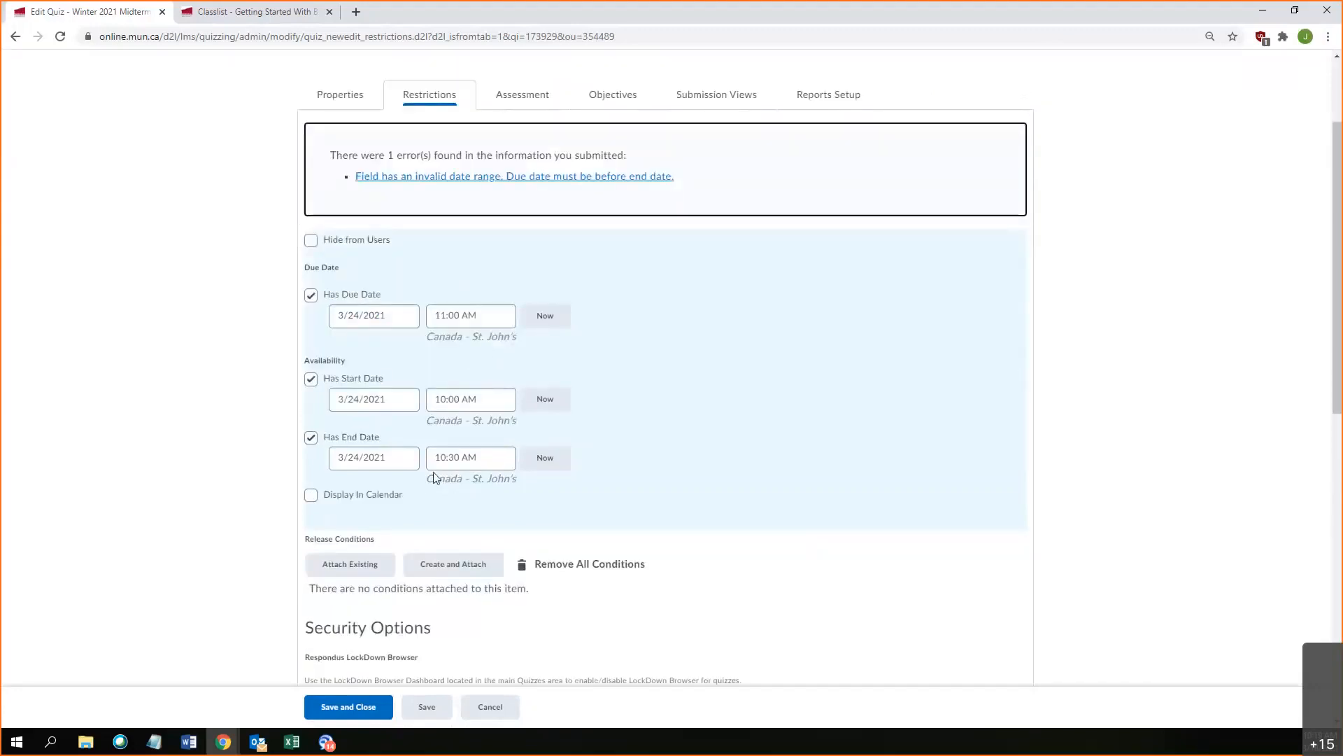
click(311, 437)
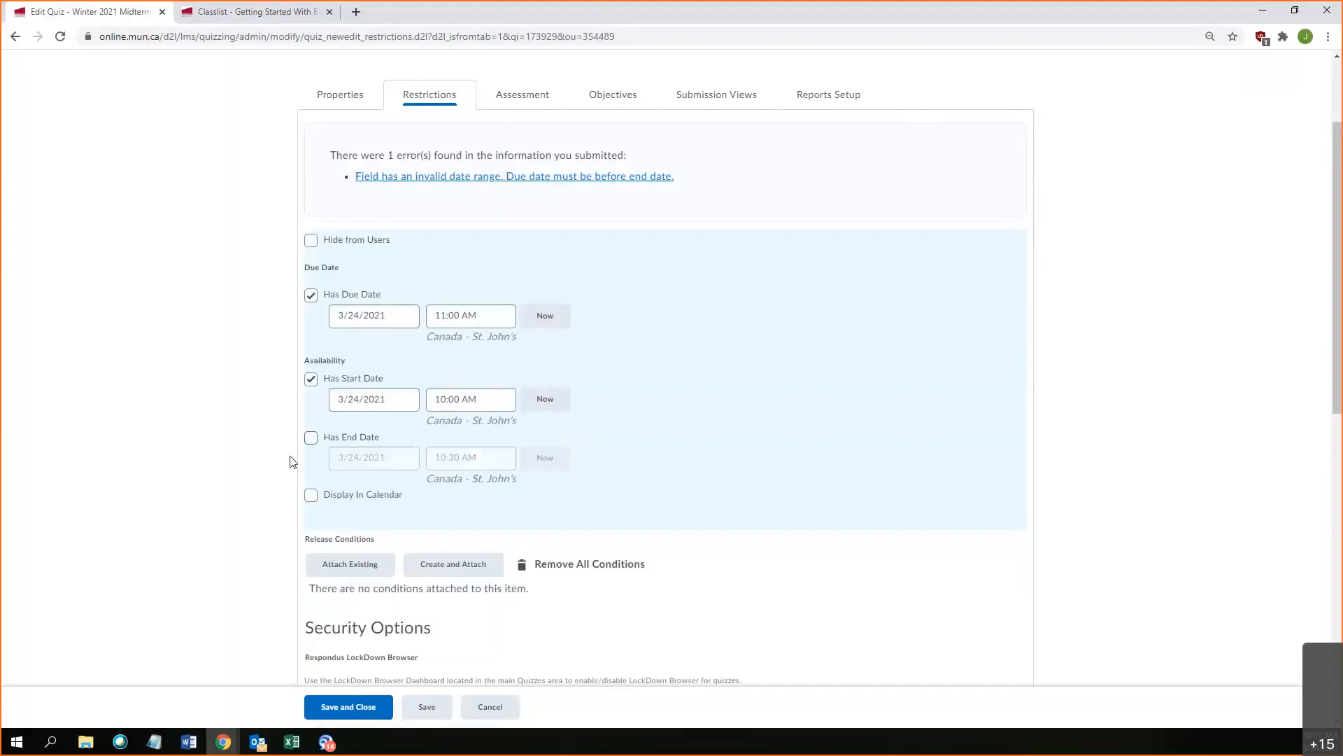
scroll(369, 597, down, 10)
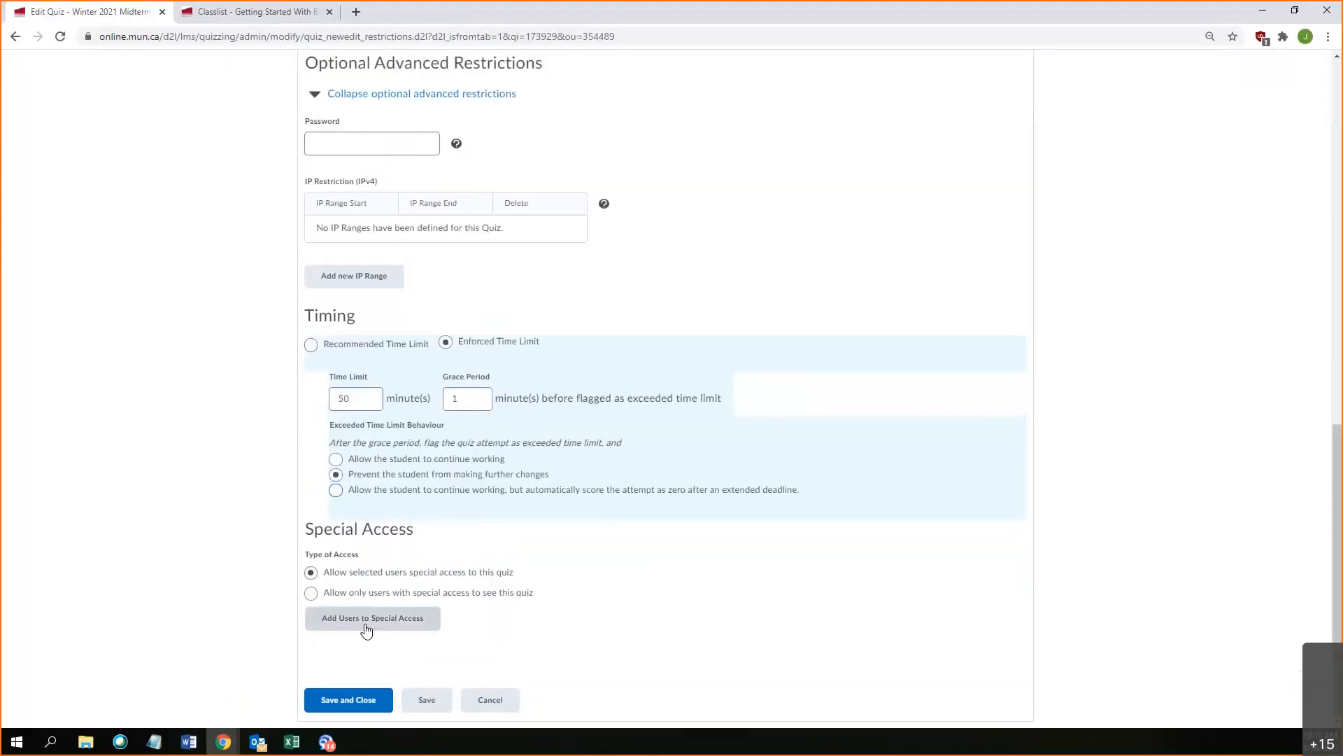
click(366, 628)
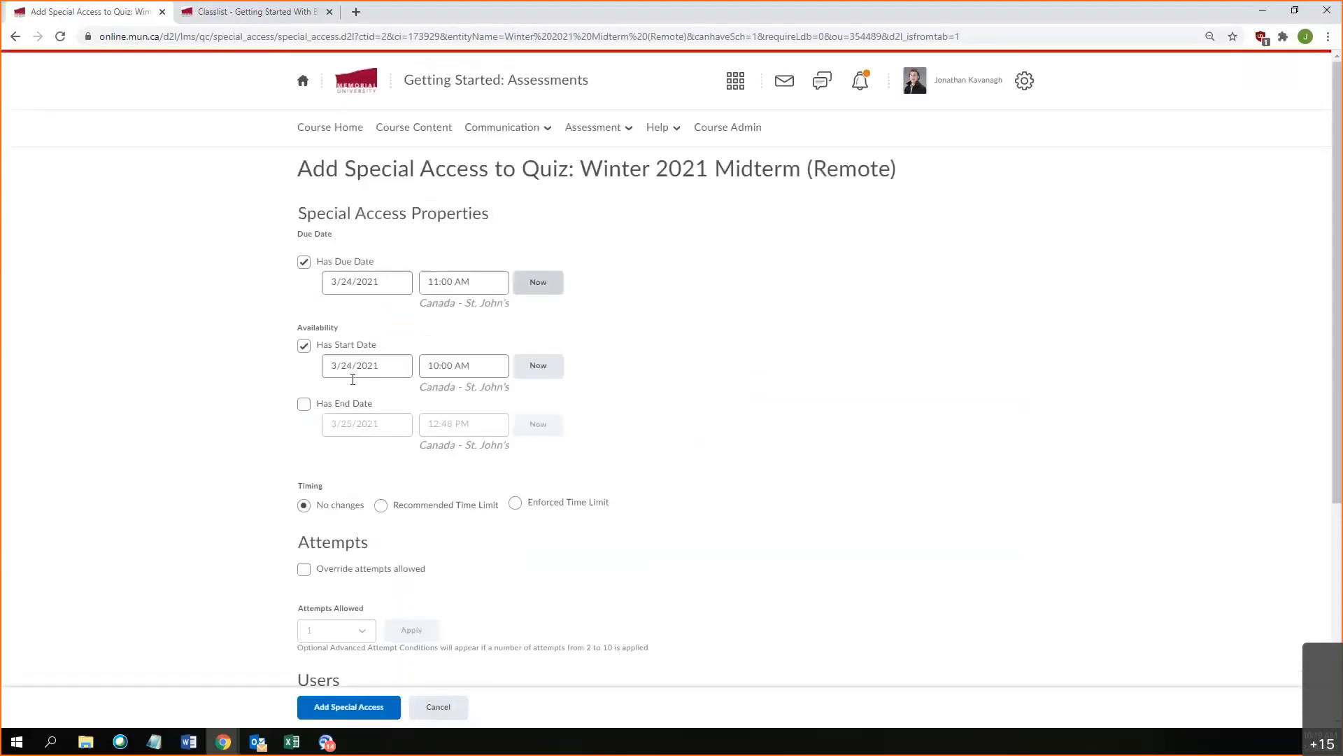
Step: Try enabling an end date for special access and selecting the first listed user, and cancel the special access form
click(303, 405)
click(437, 419)
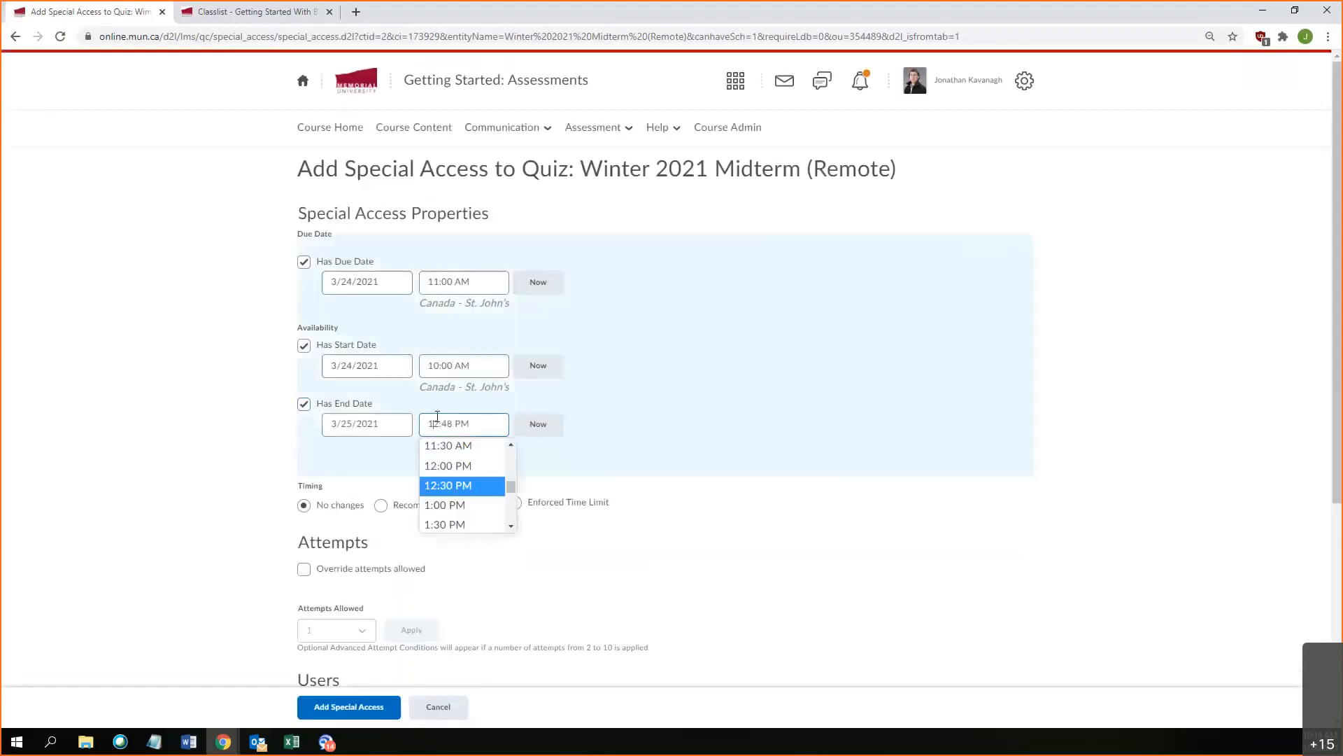
scroll(241, 442, down, 2)
scroll(241, 442, down, 2)
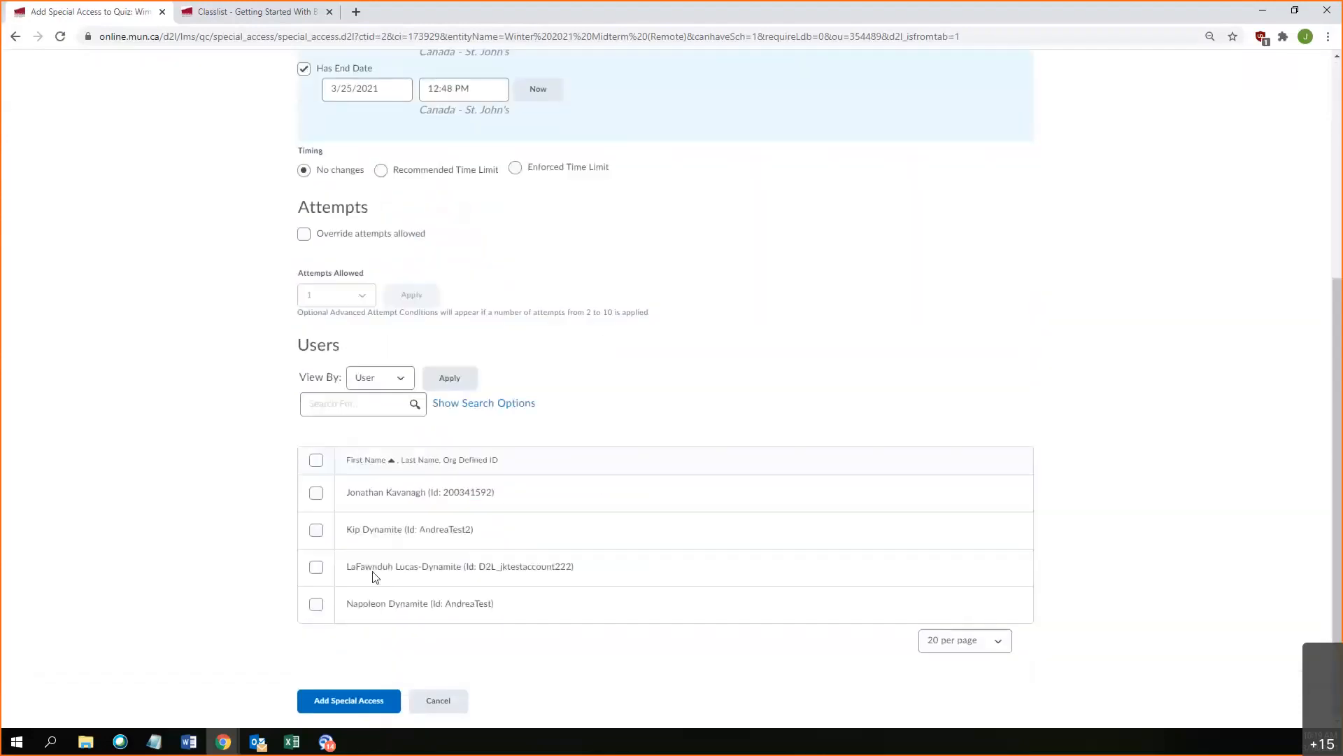
click(316, 493)
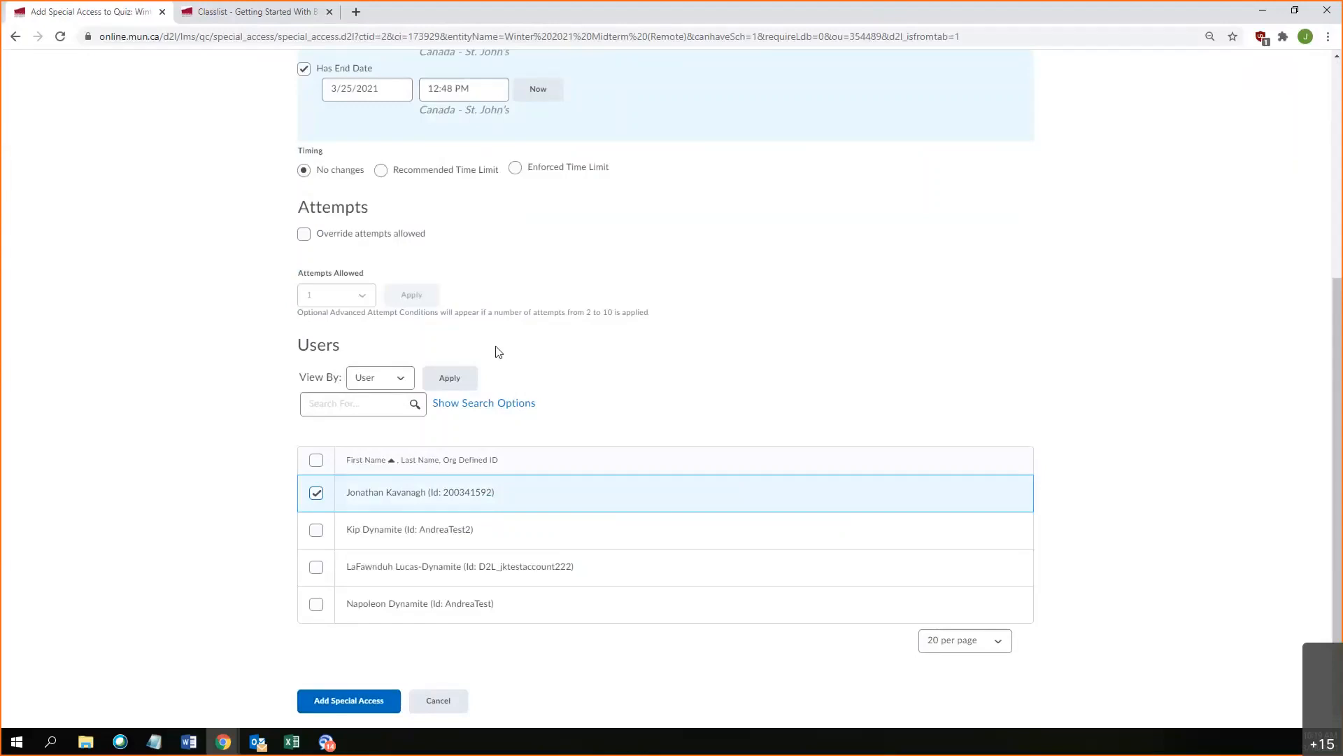
click(435, 705)
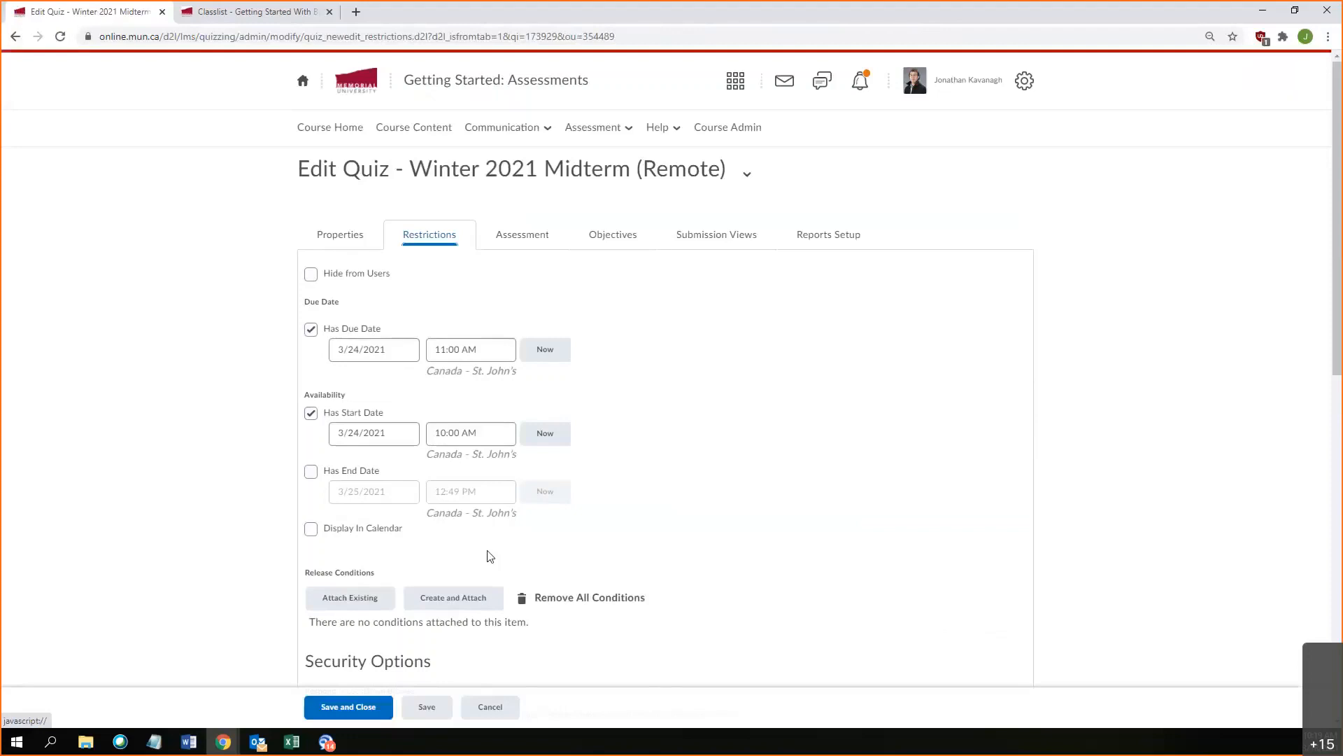
Step: Switch the quiz timing to Recommended Time Limit
scroll(490, 556, down, 2)
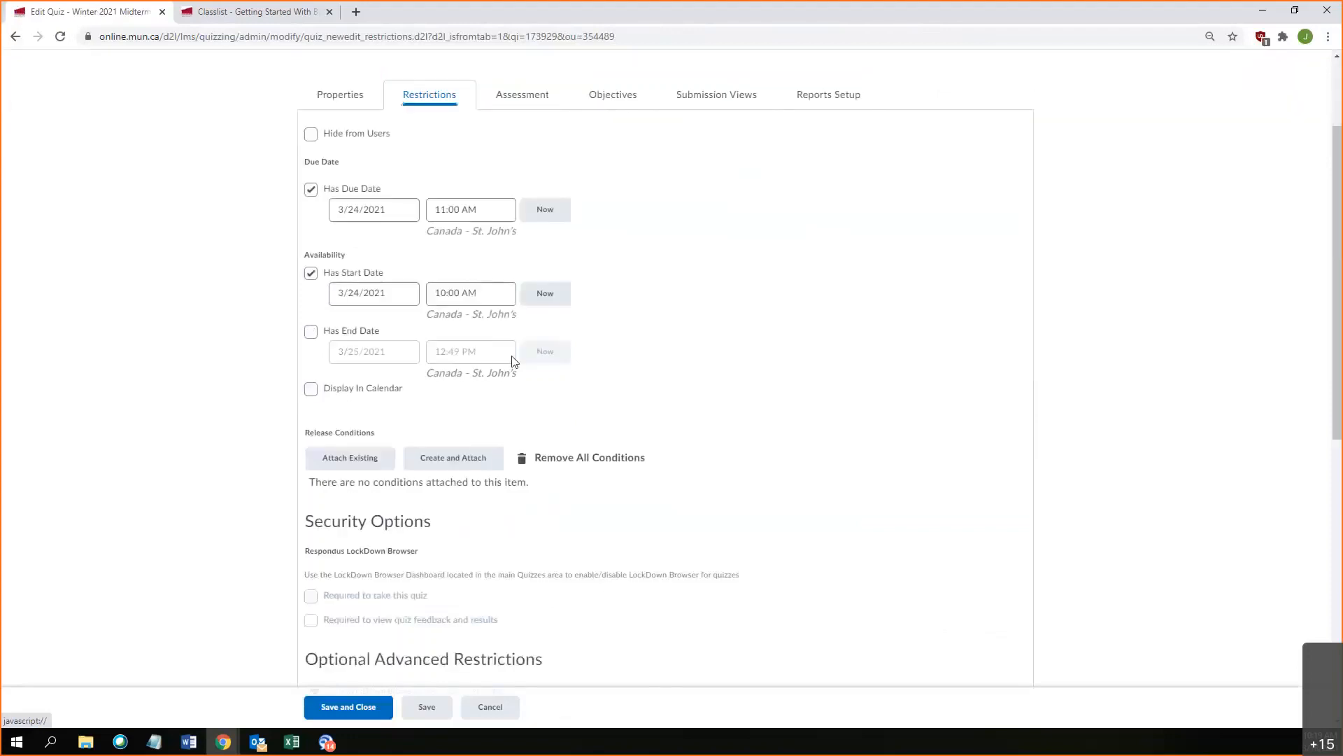
scroll(371, 377, down, 7)
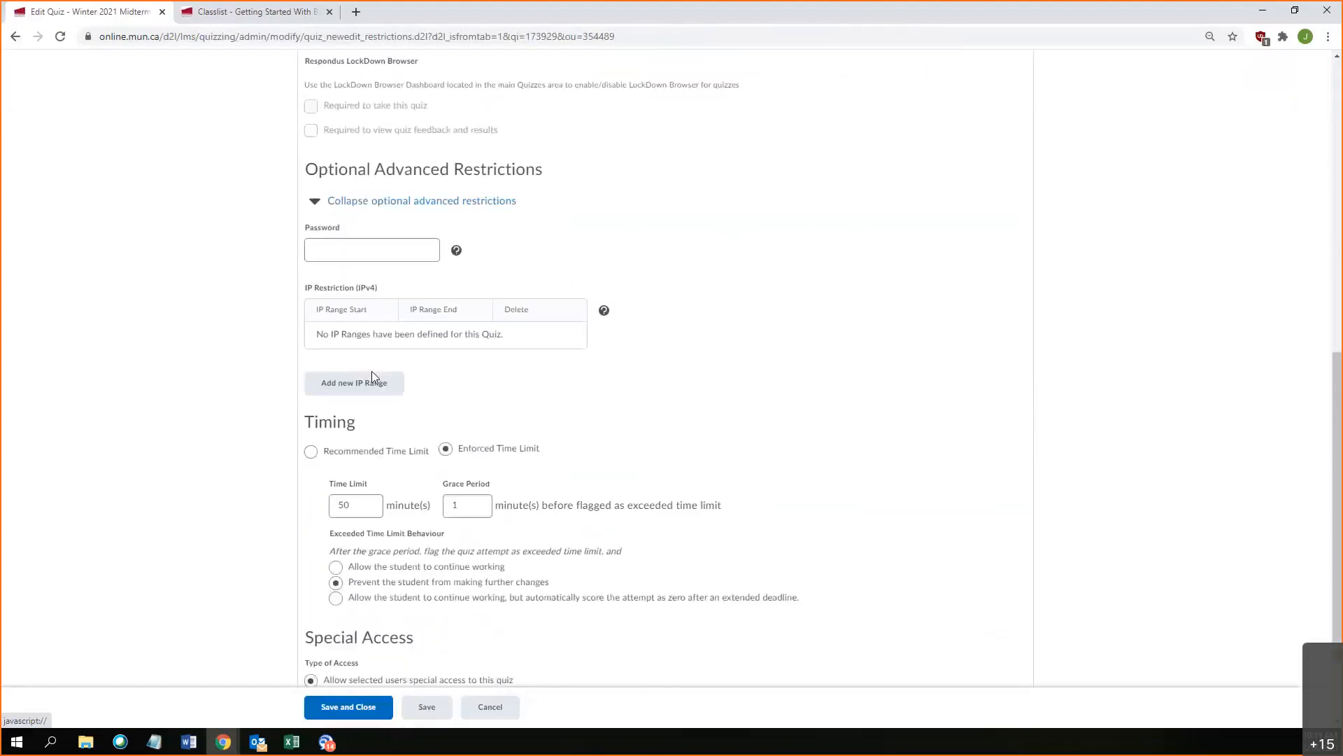
click(312, 451)
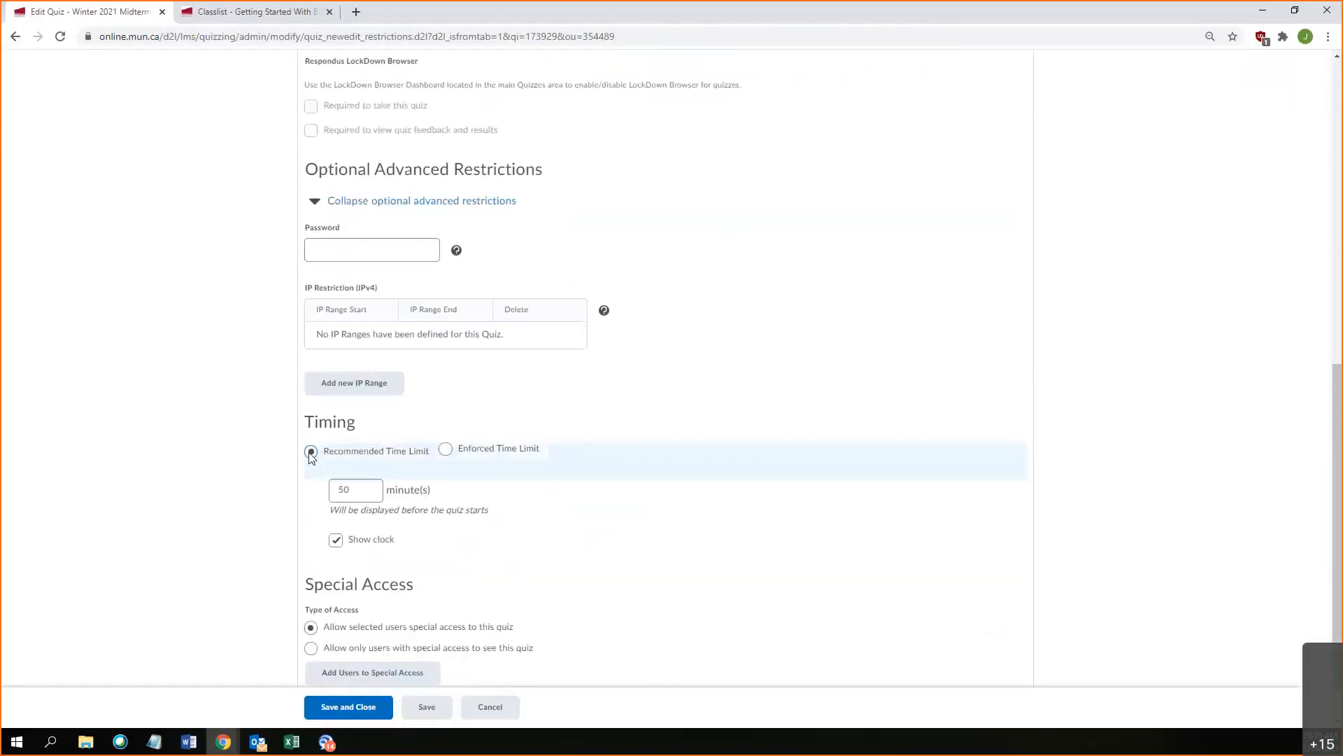
scroll(317, 540, down, 1)
scroll(317, 540, down, 1)
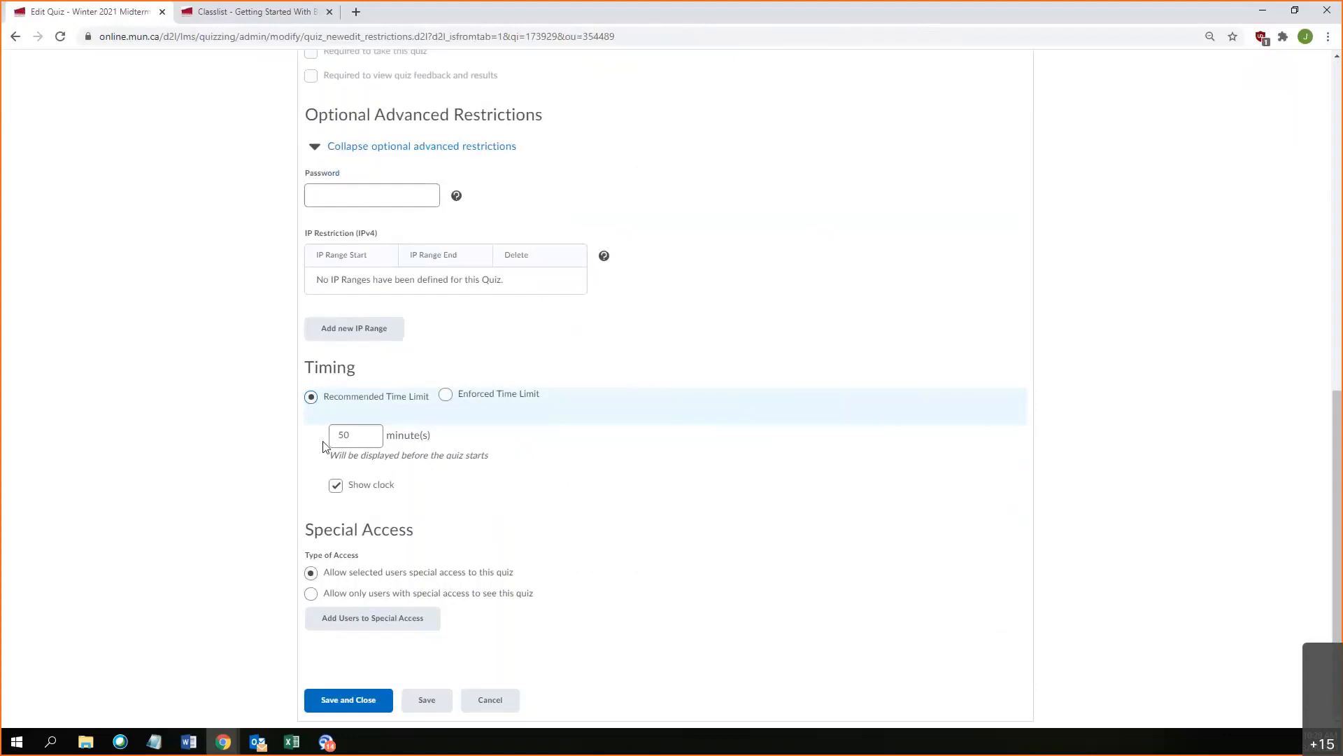
Step: Switch the quiz timing to Enforced Time Limit and allow students to continue working after exceeding the limit
click(446, 394)
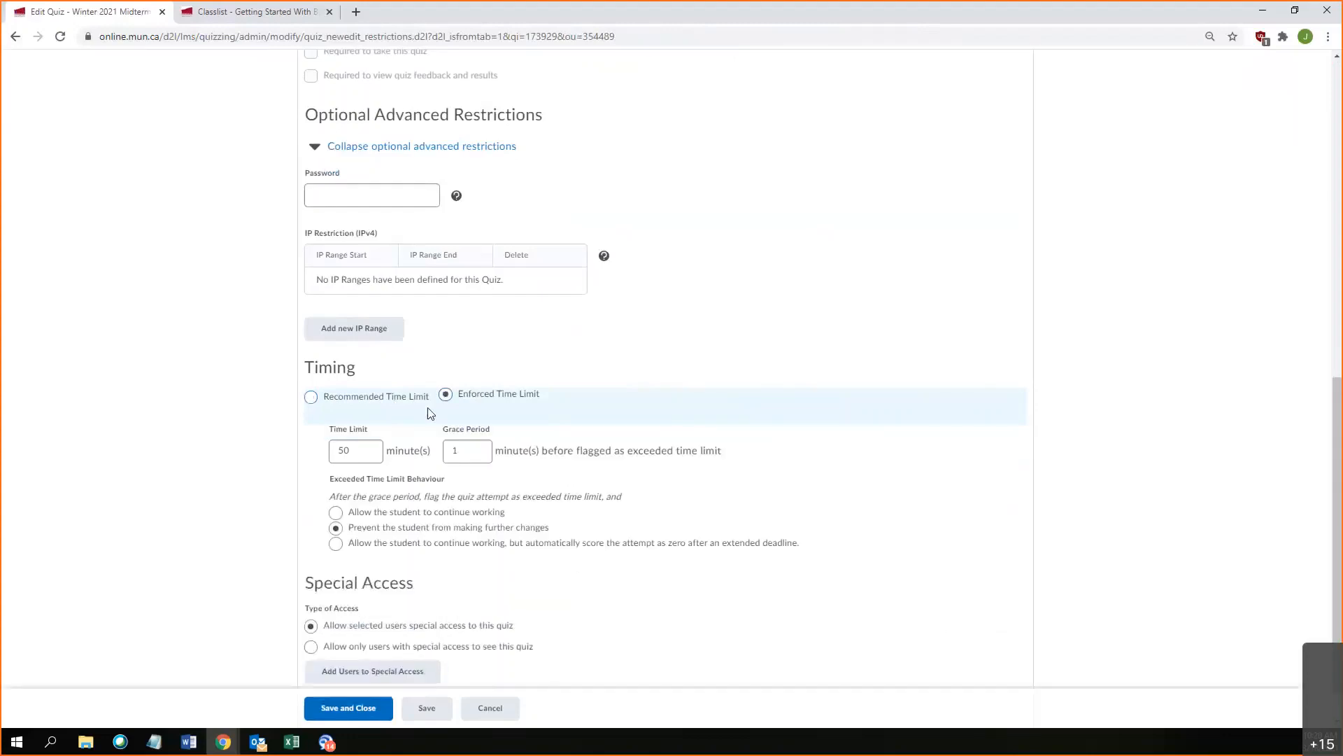
click(336, 512)
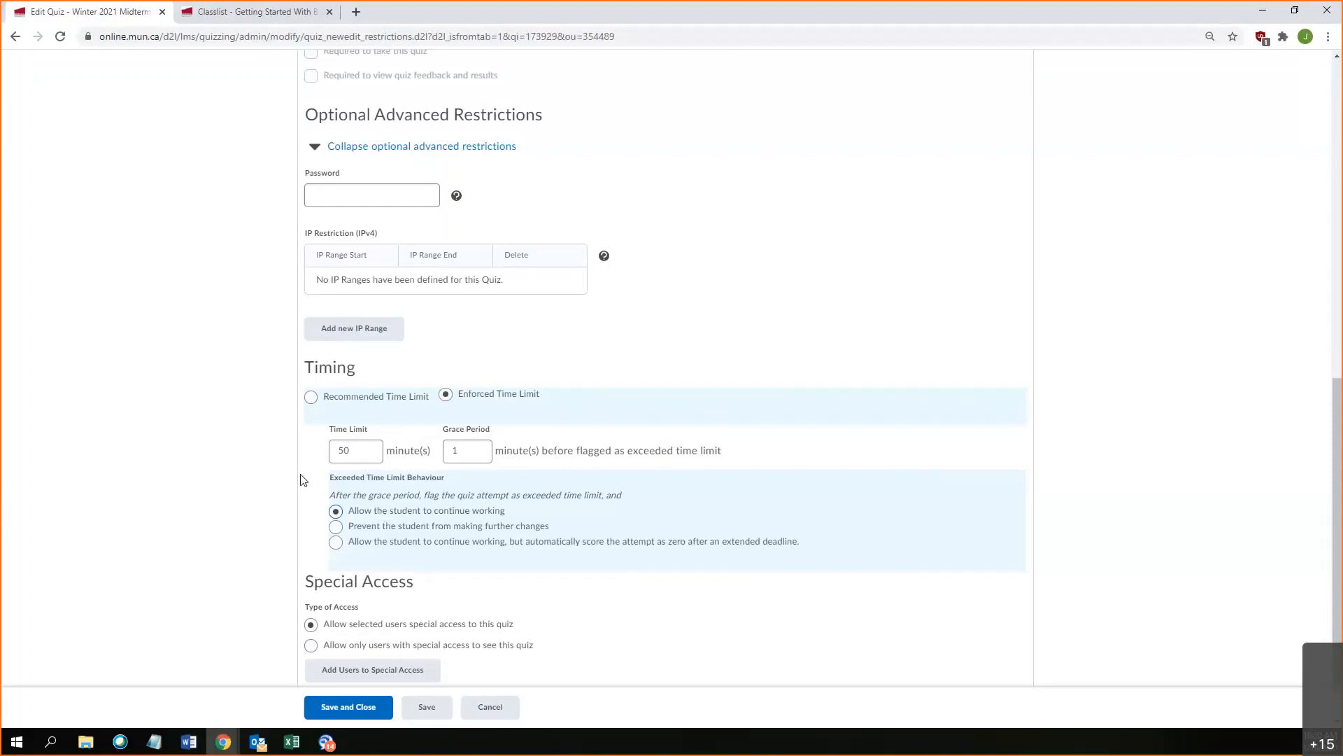
scroll(299, 480, down, 1)
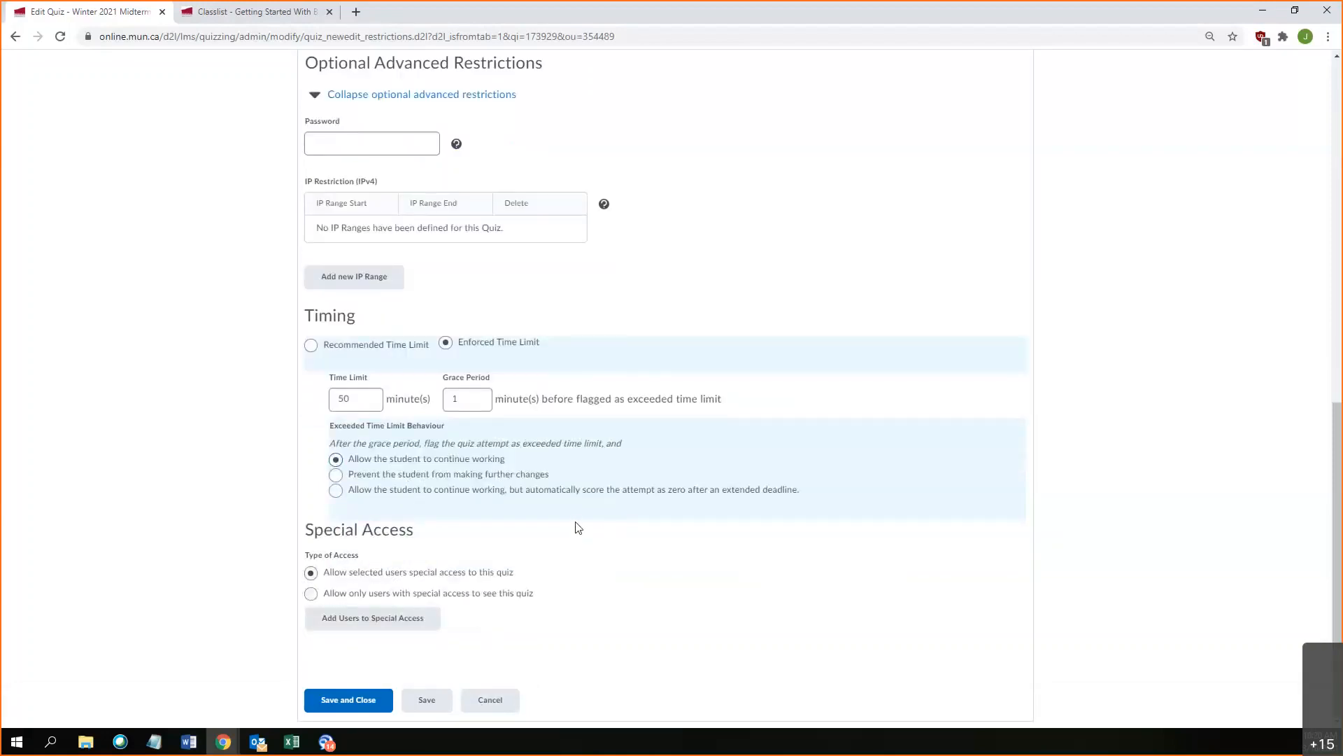
Step: Turn on the quiz's availability end date
scroll(579, 530, up, 6)
scroll(528, 402, up, 3)
click(310, 295)
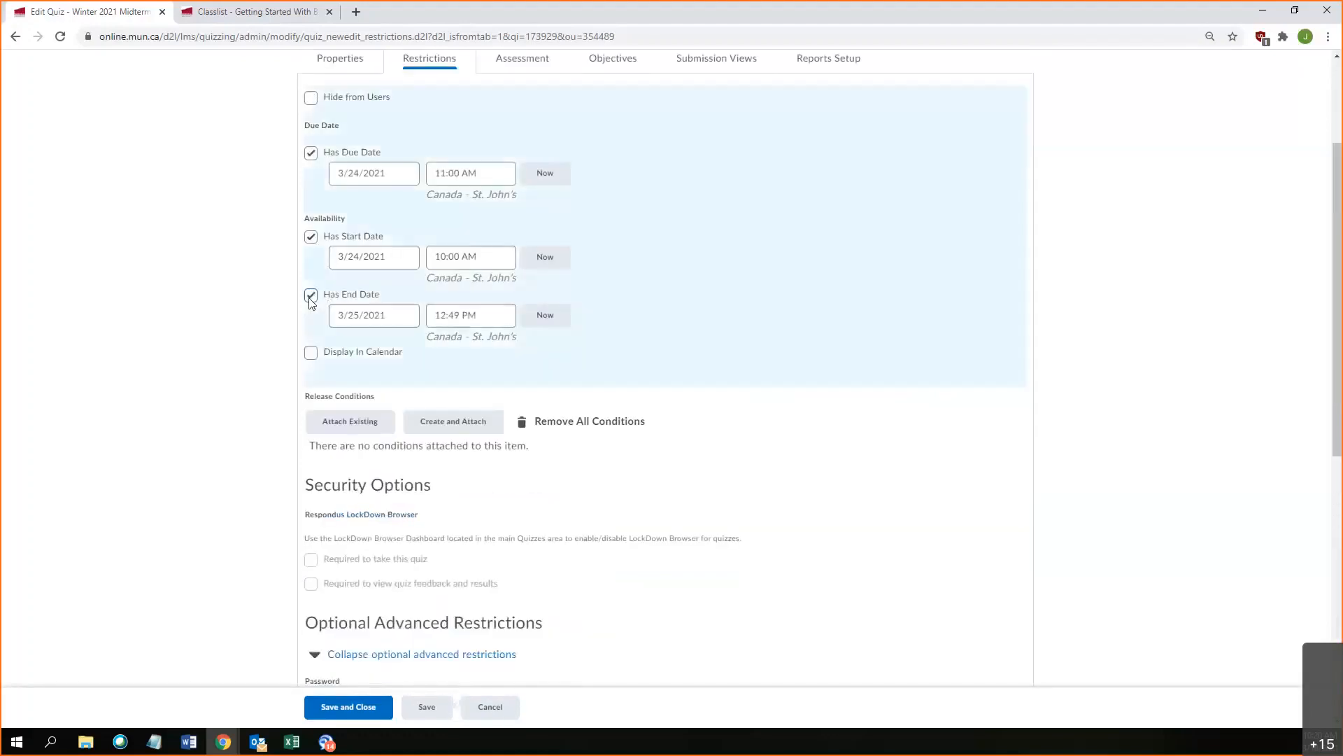
scroll(420, 336, up, 2)
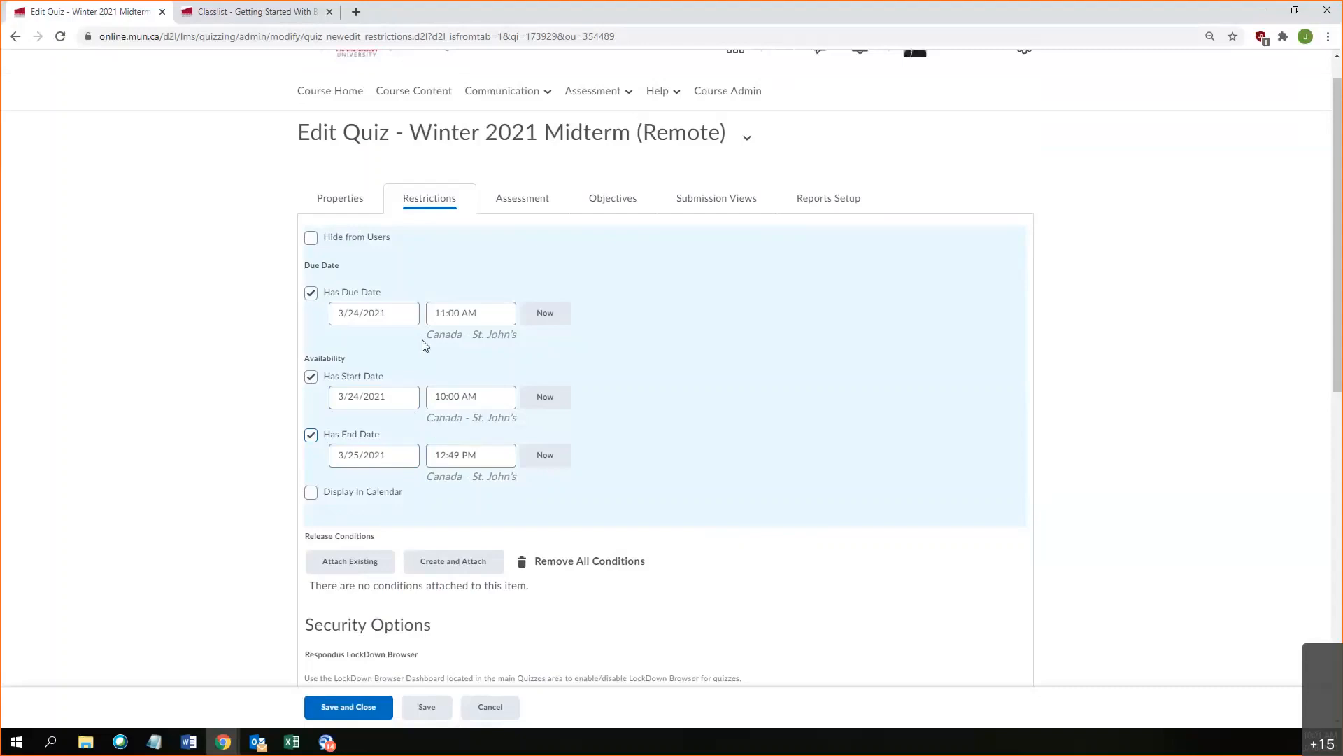
Step: Open the question editor from the quiz properties and look through the new question types
click(340, 200)
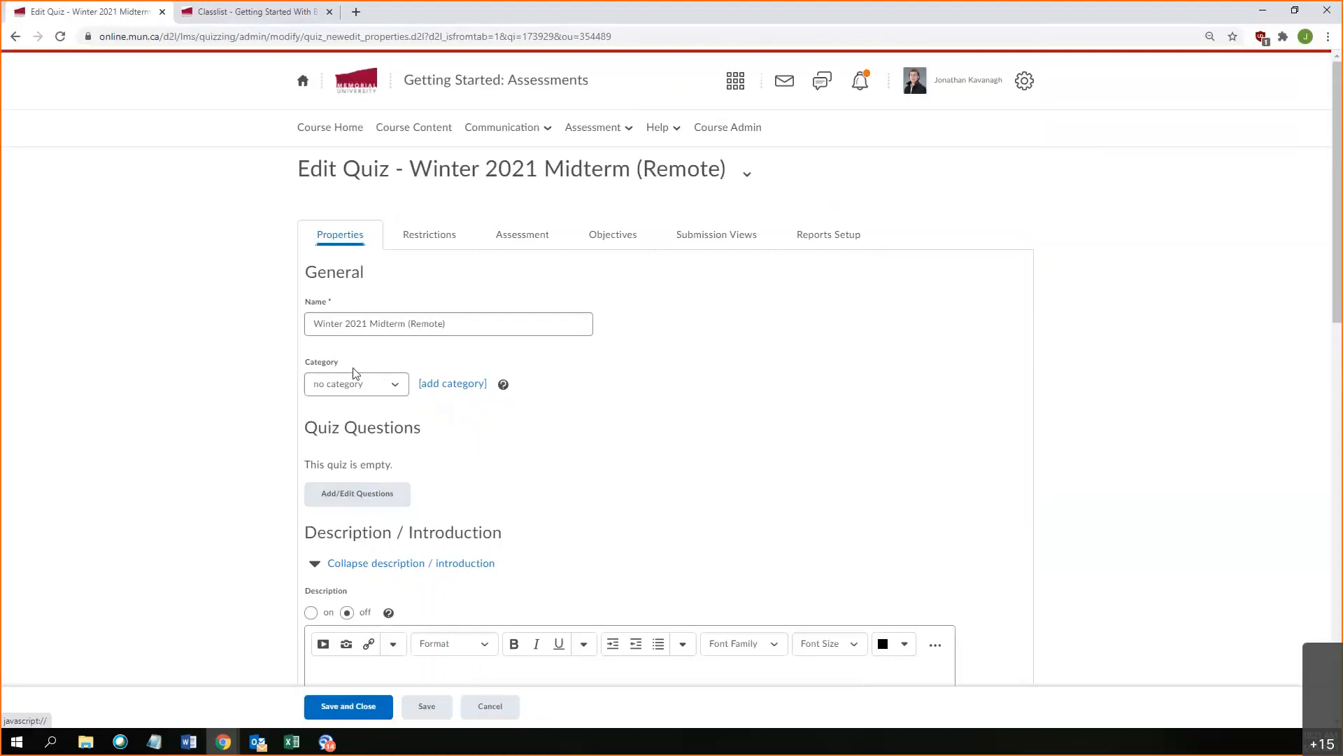
click(362, 501)
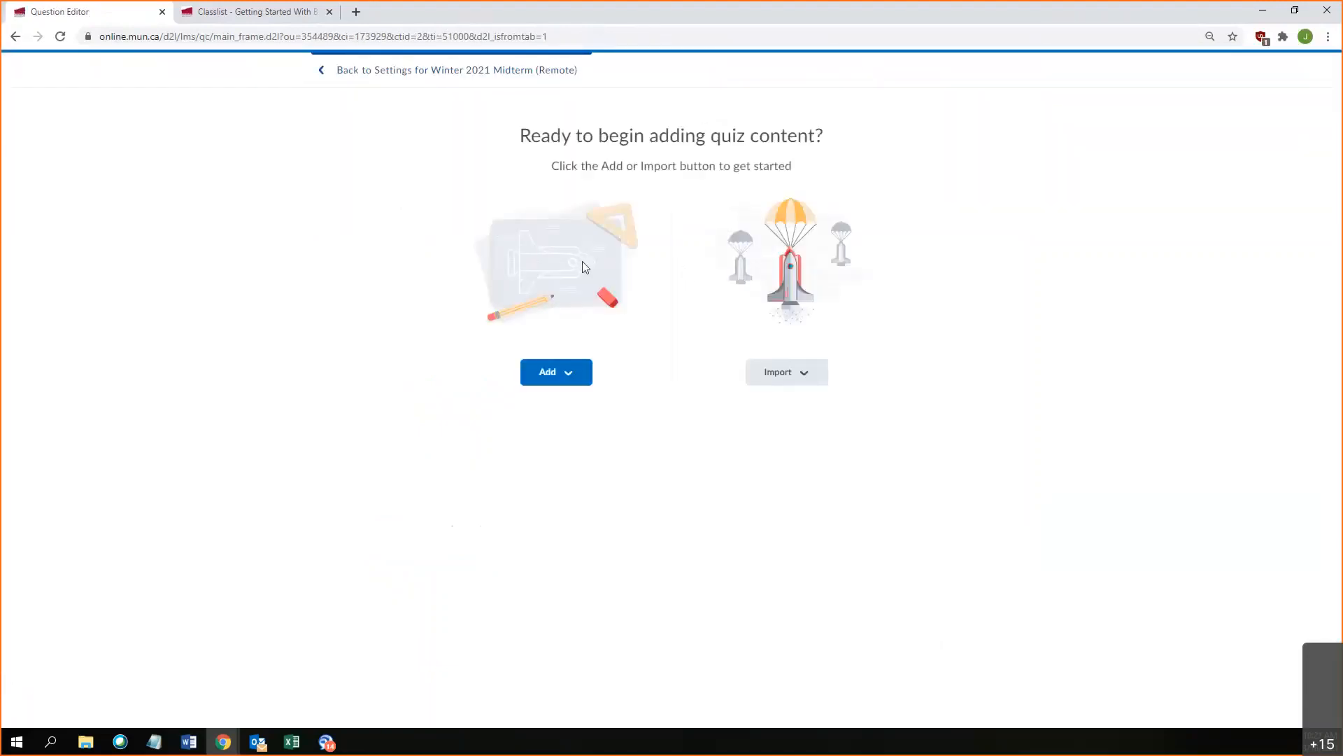
click(554, 378)
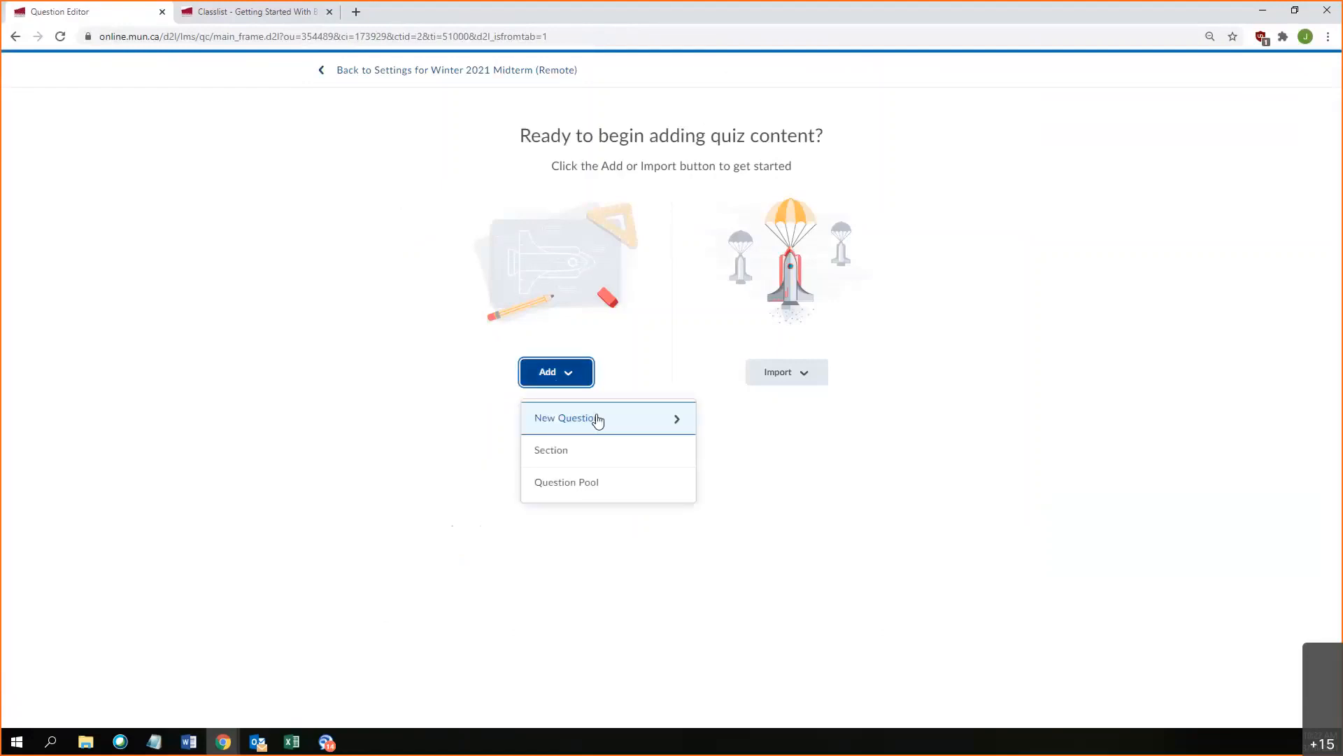
click(578, 419)
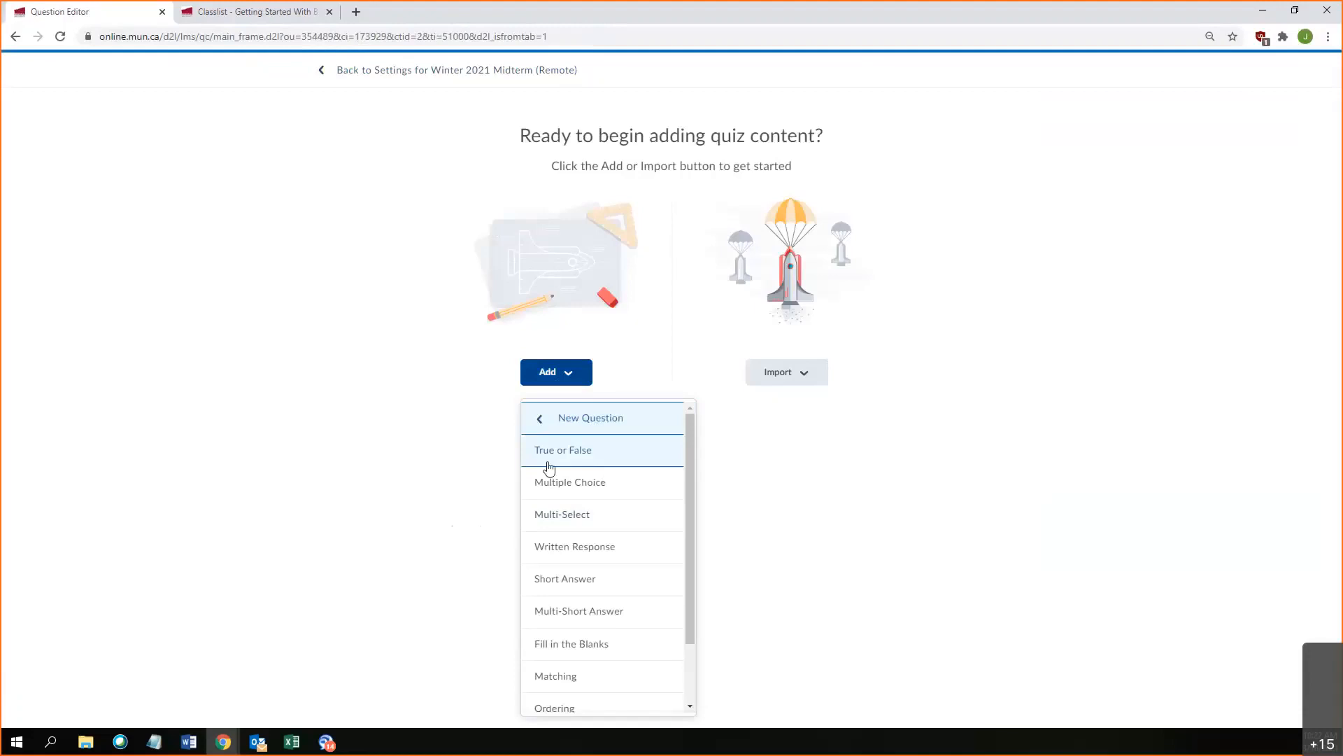
click(554, 378)
Step: Start a new question pool in the quiz and title it MC 1
click(554, 378)
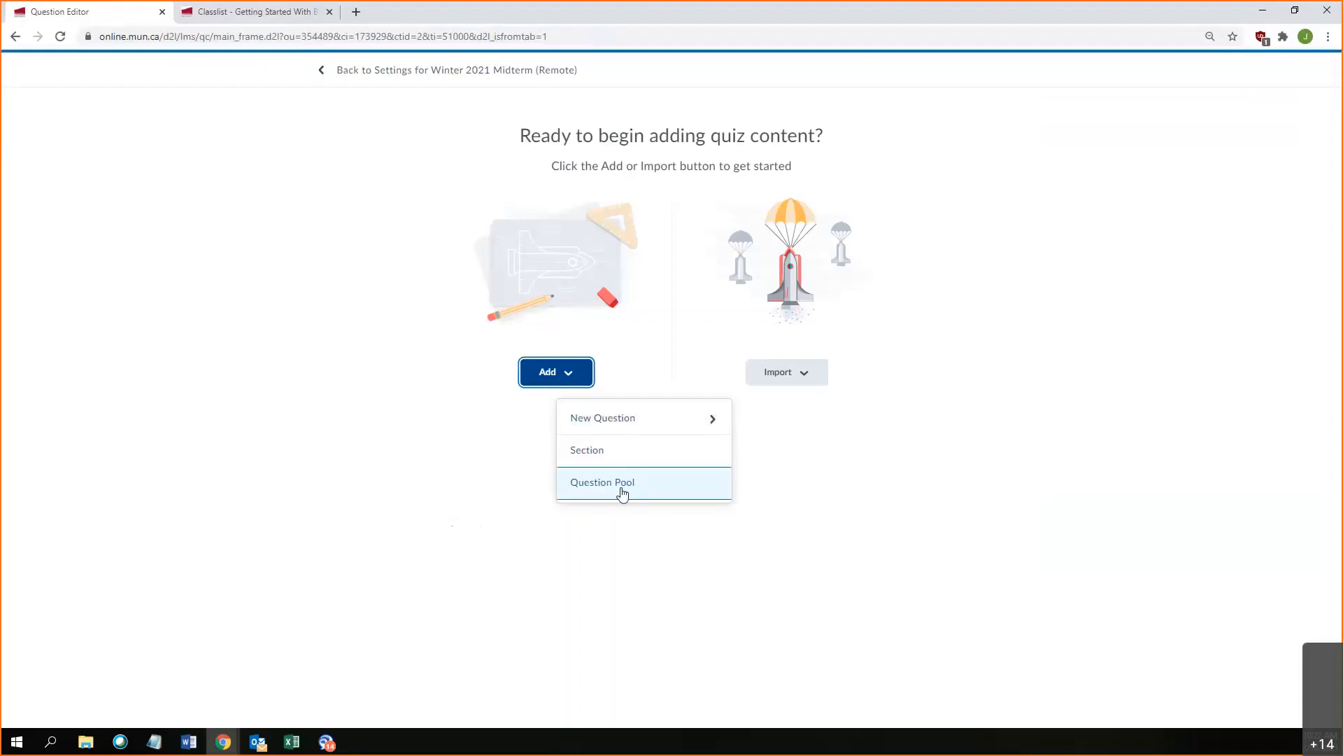
click(622, 486)
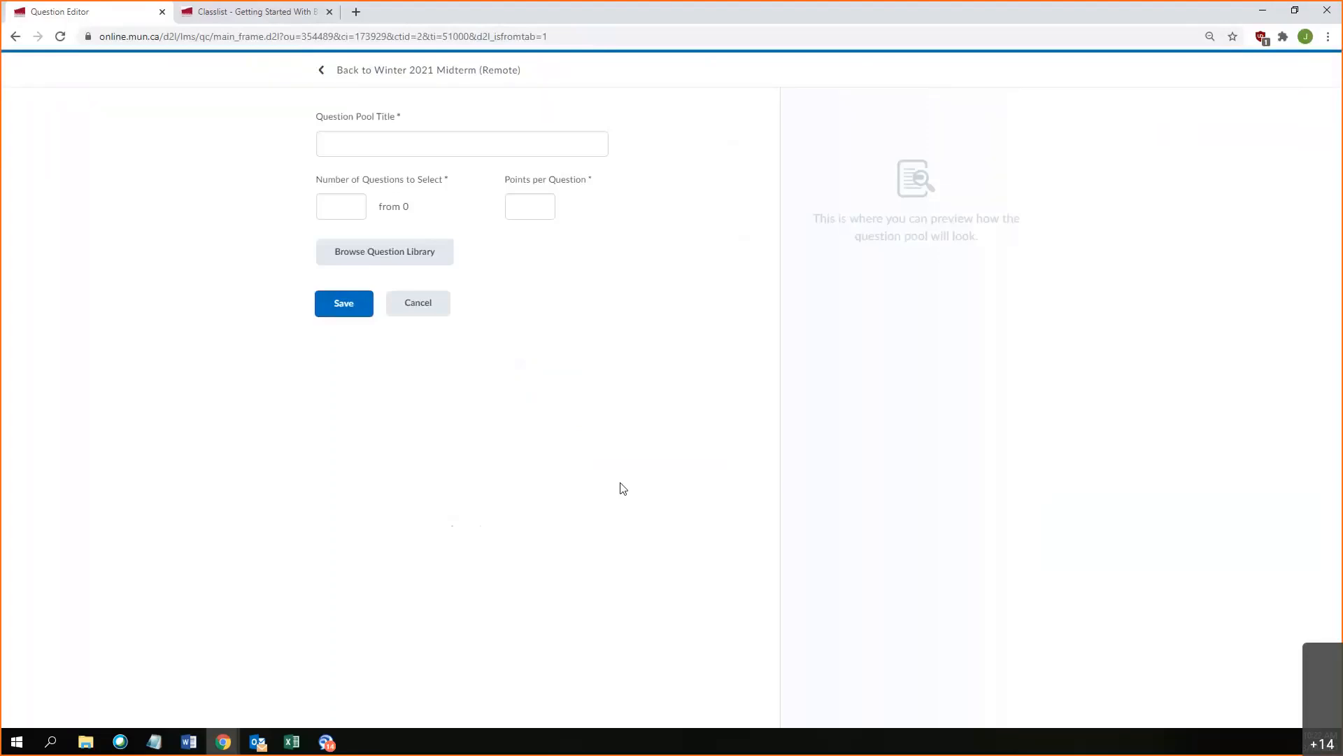
click(361, 146)
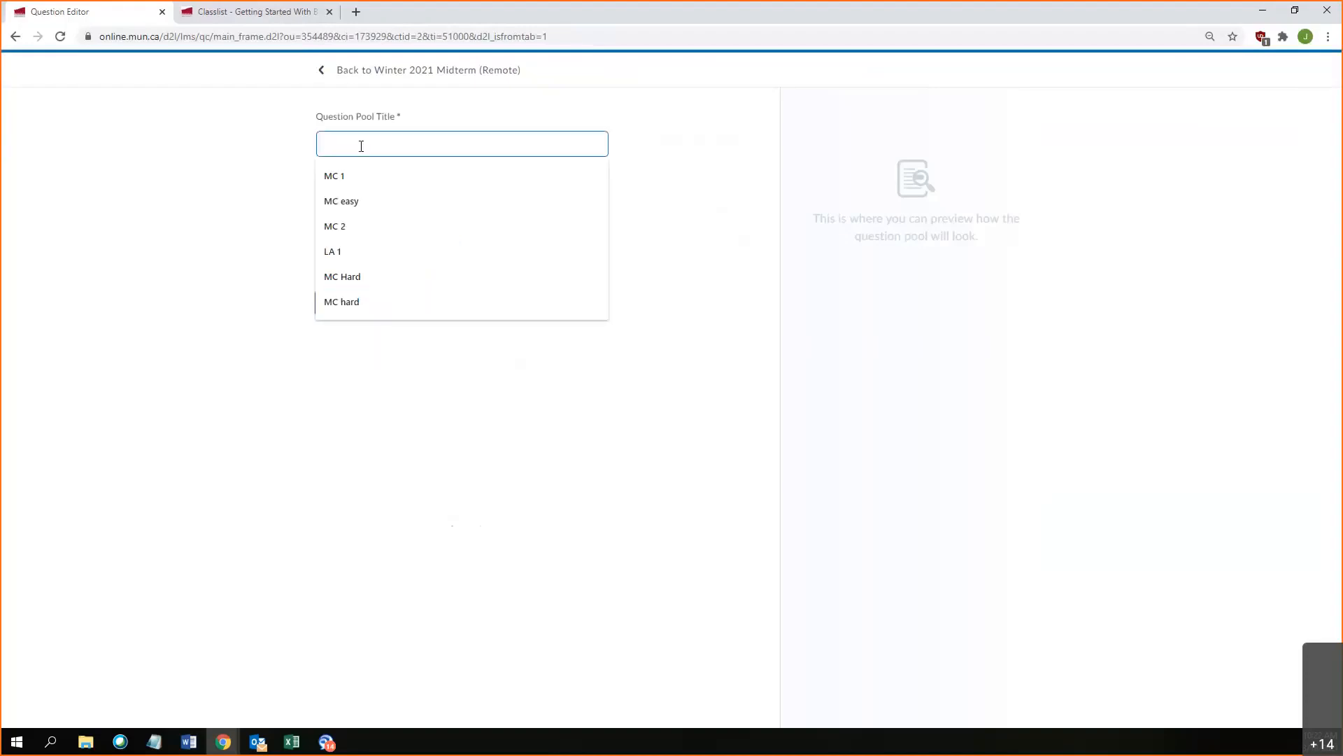
click(369, 184)
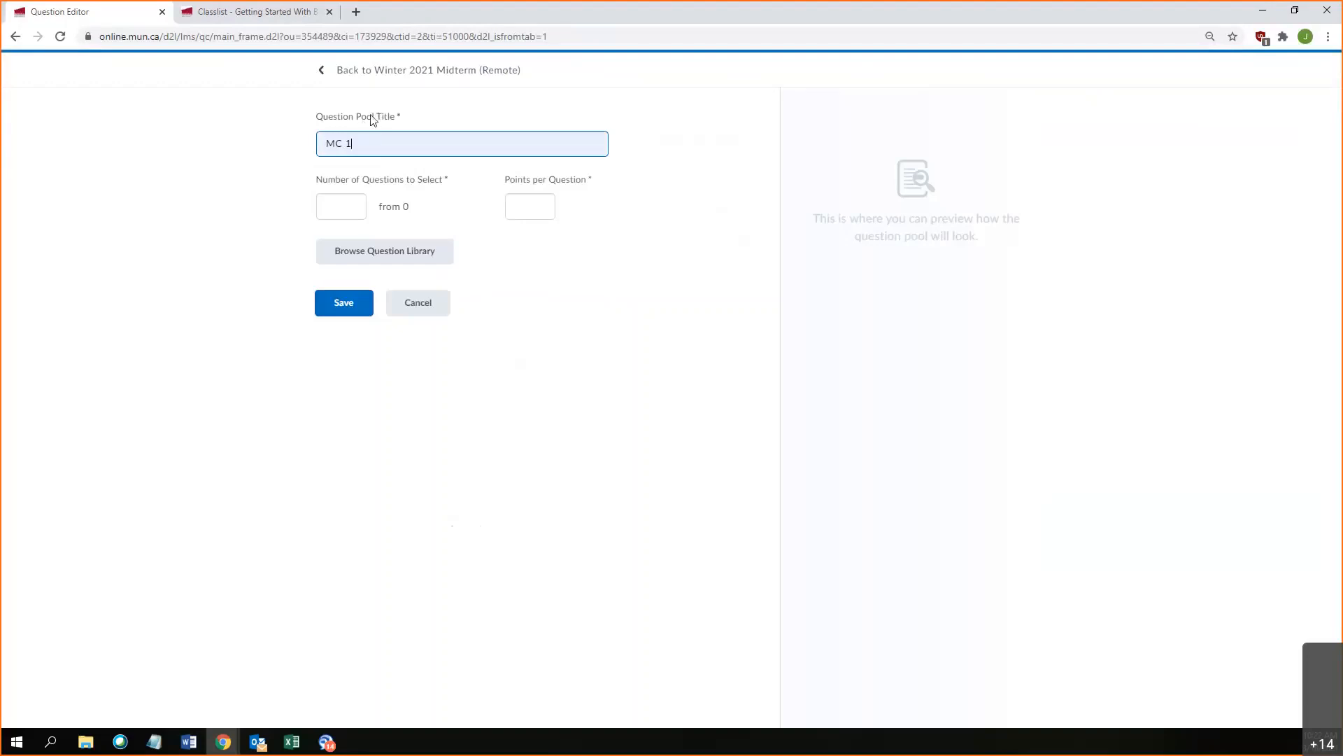
drag(310, 118, 417, 116)
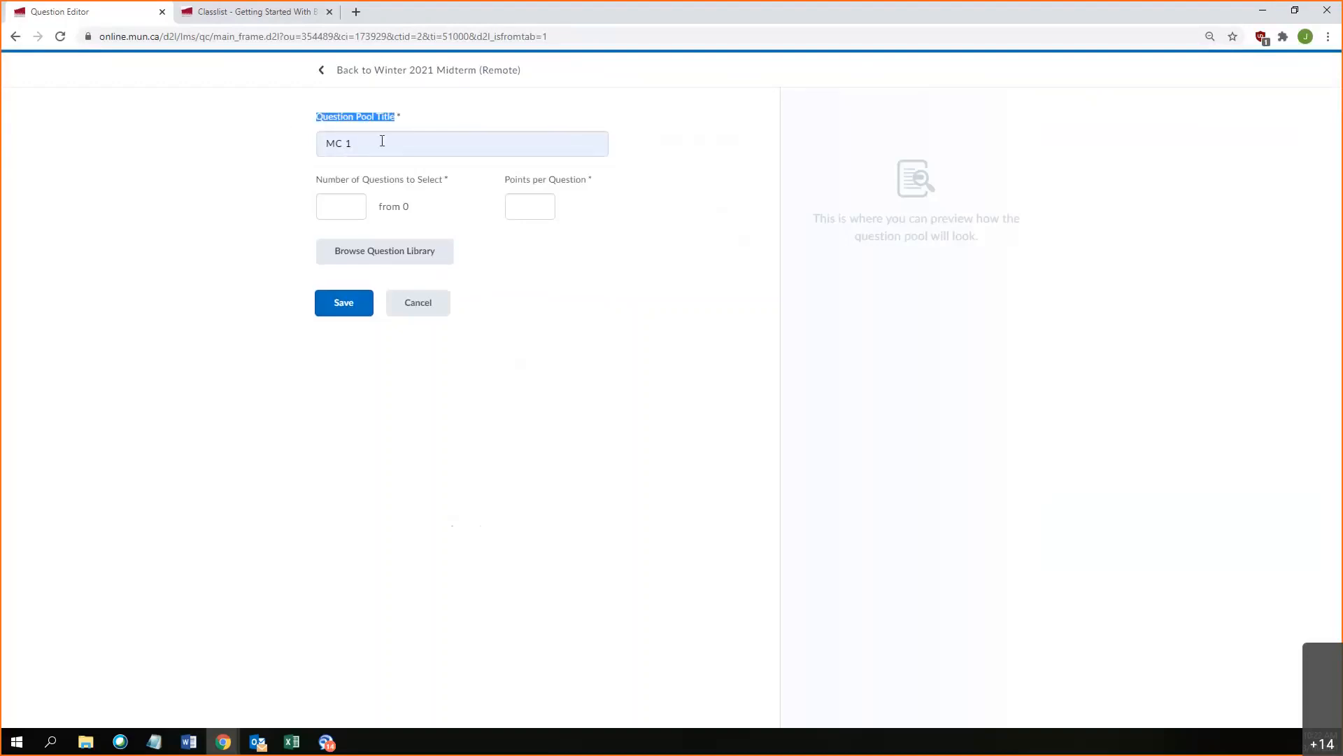
click(359, 149)
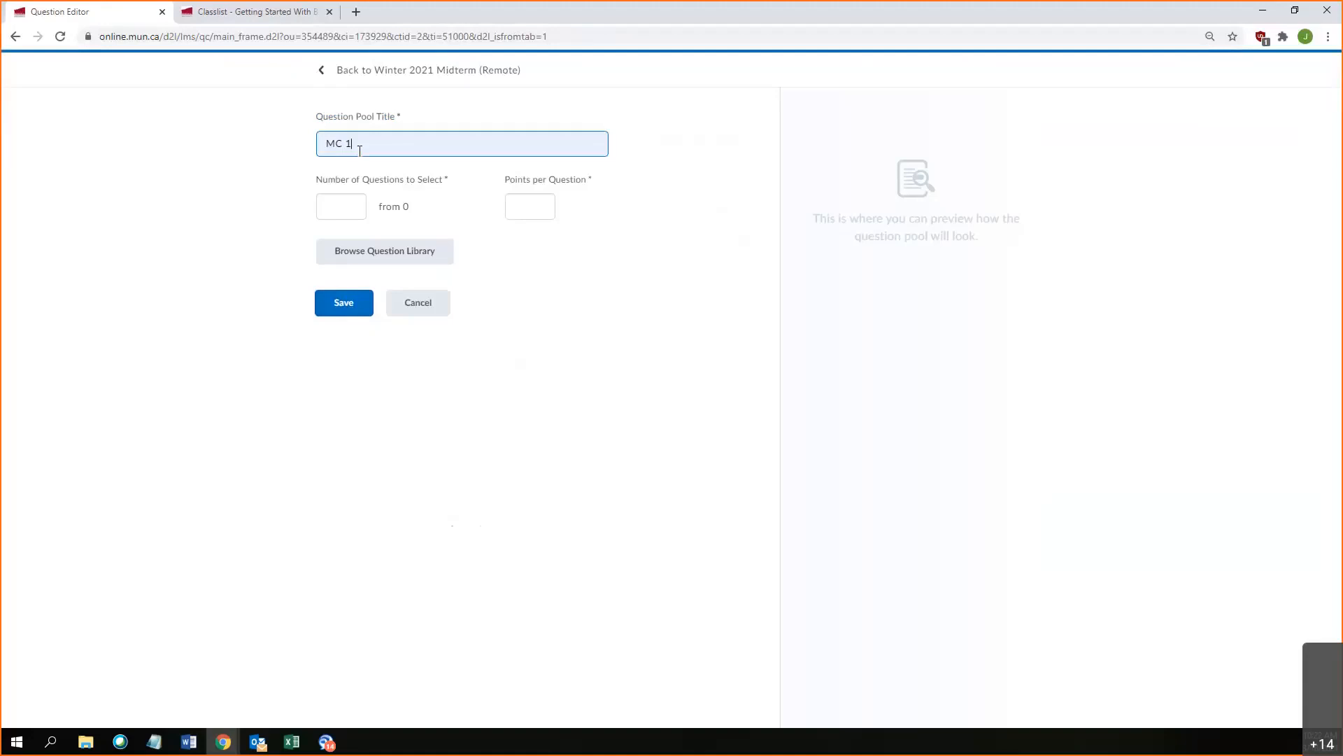
click(333, 205)
Step: Import all Chapter 1 questions of the Questions for Midterm section from the question library into the pool
click(365, 255)
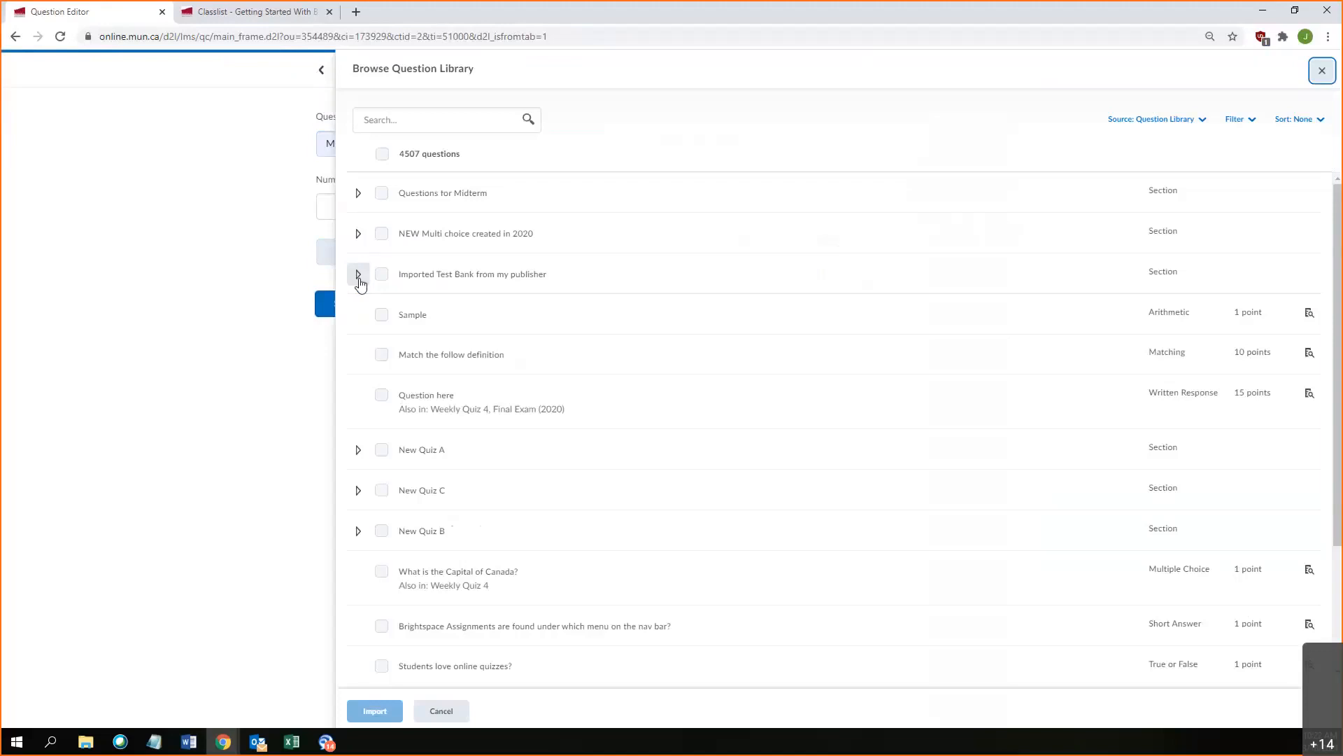
click(359, 194)
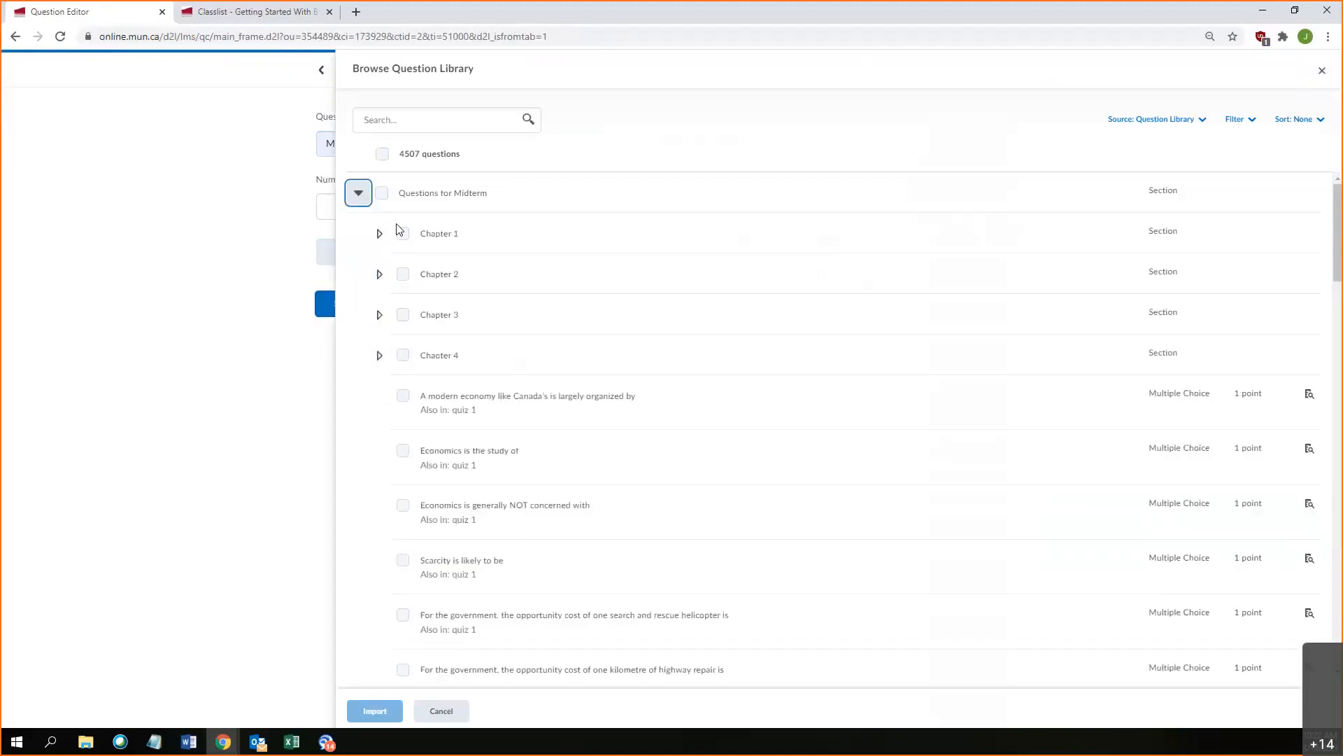
click(380, 235)
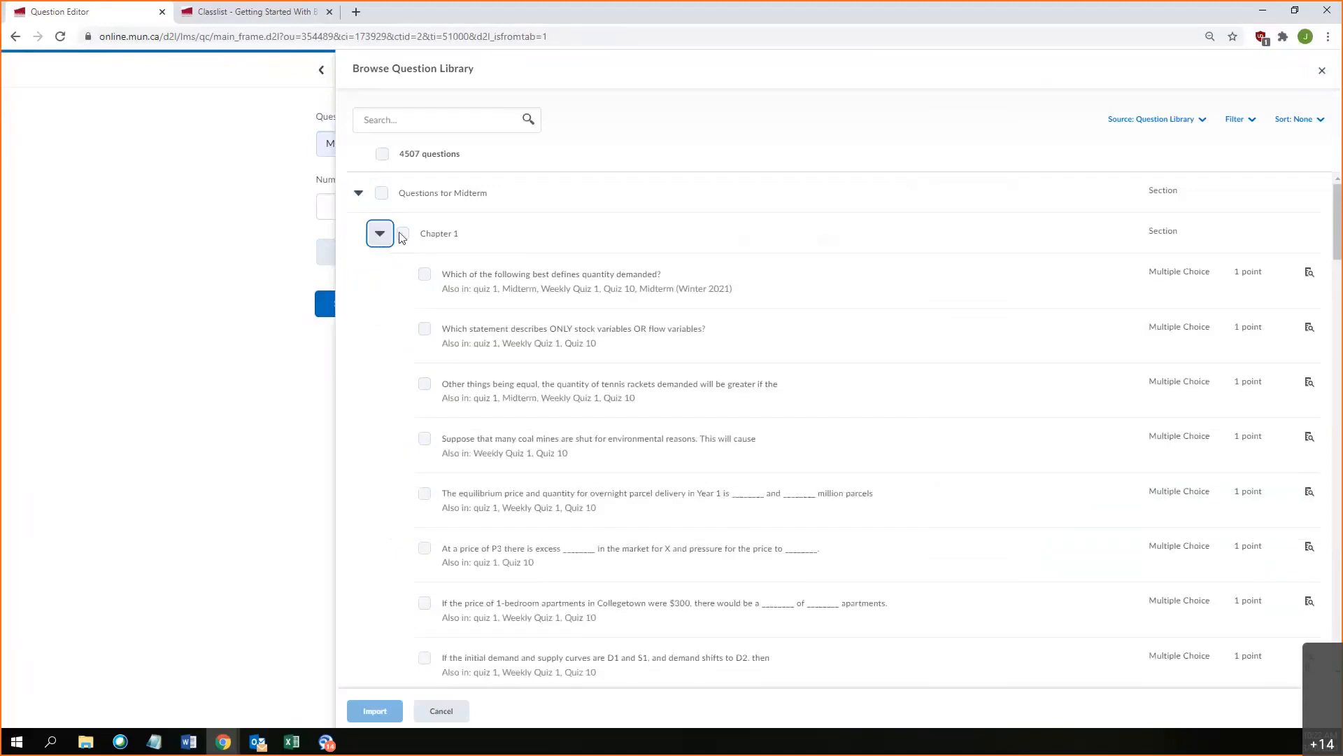
click(403, 234)
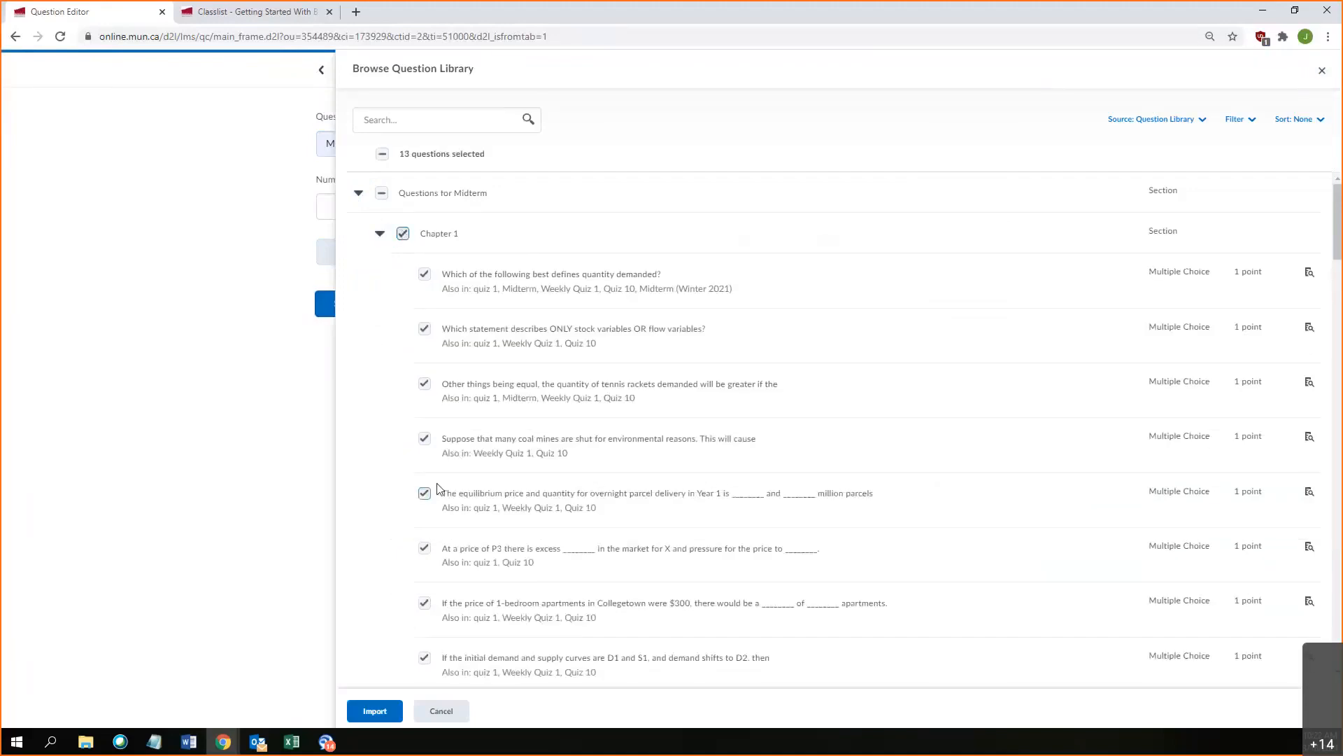
click(374, 710)
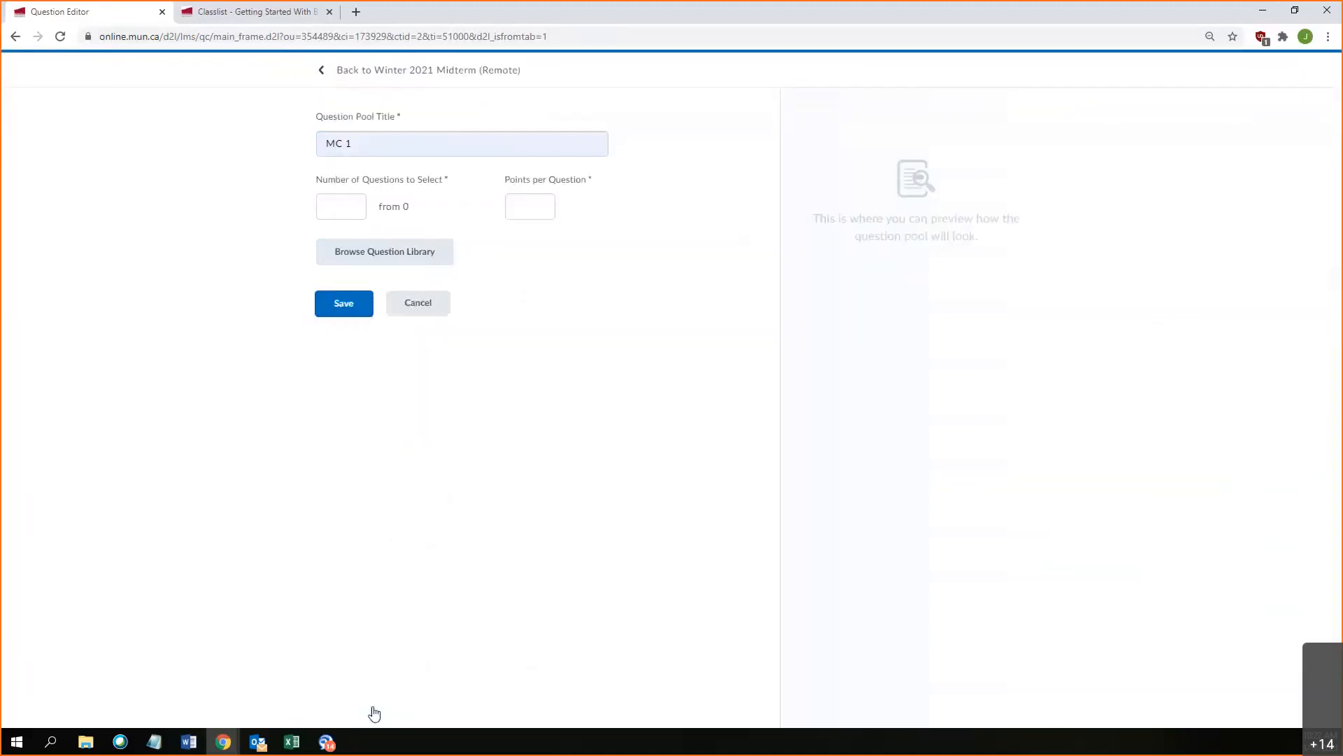
Step: Set the MC 1 pool to select 3 questions and save the pool
click(333, 210)
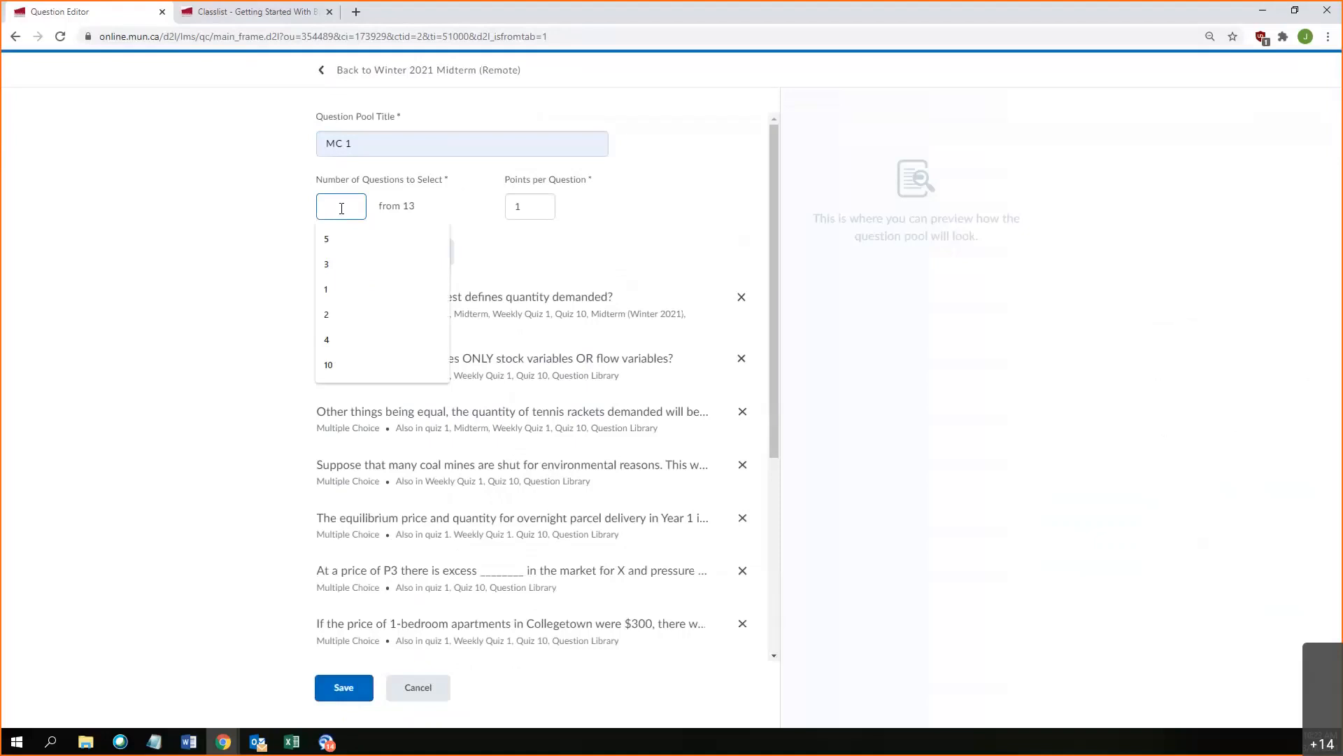
text(3)
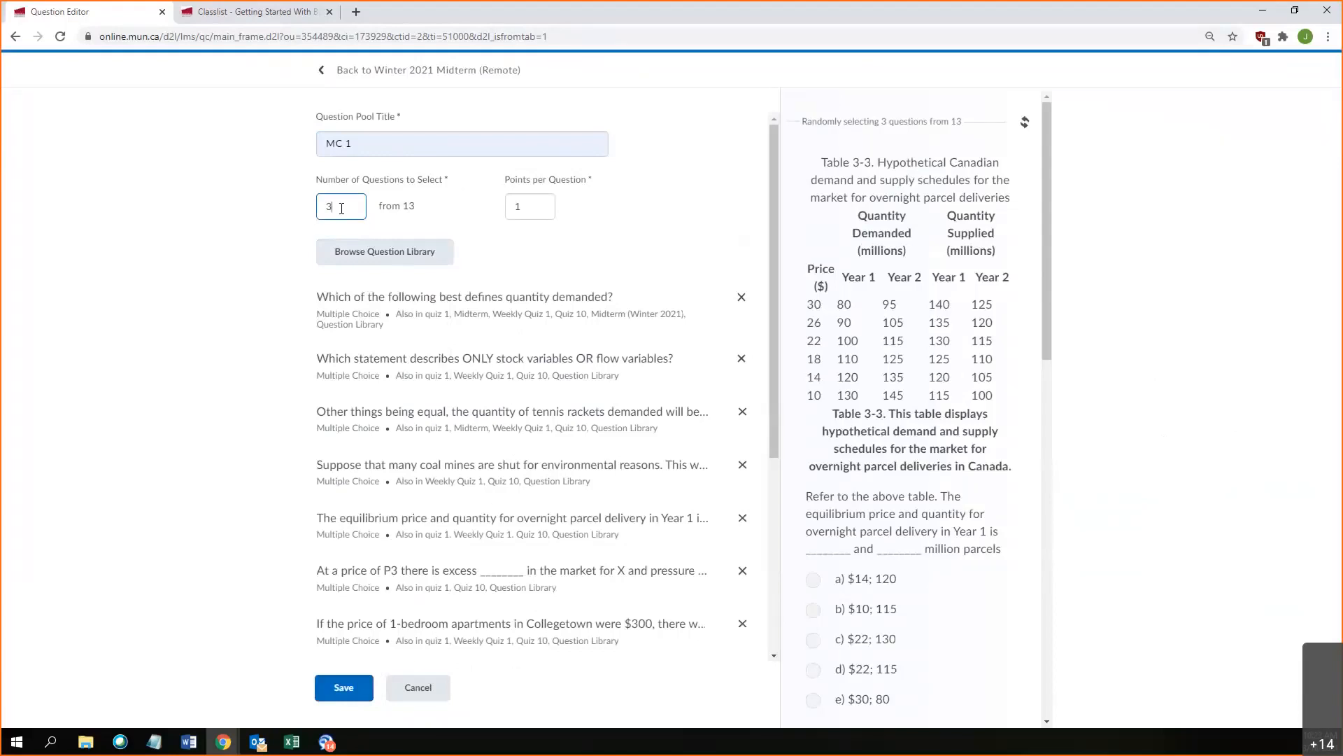
mouse_move(401, 206)
mouse_down()
mouse_move(386, 208)
mouse_move(416, 205)
mouse_up()
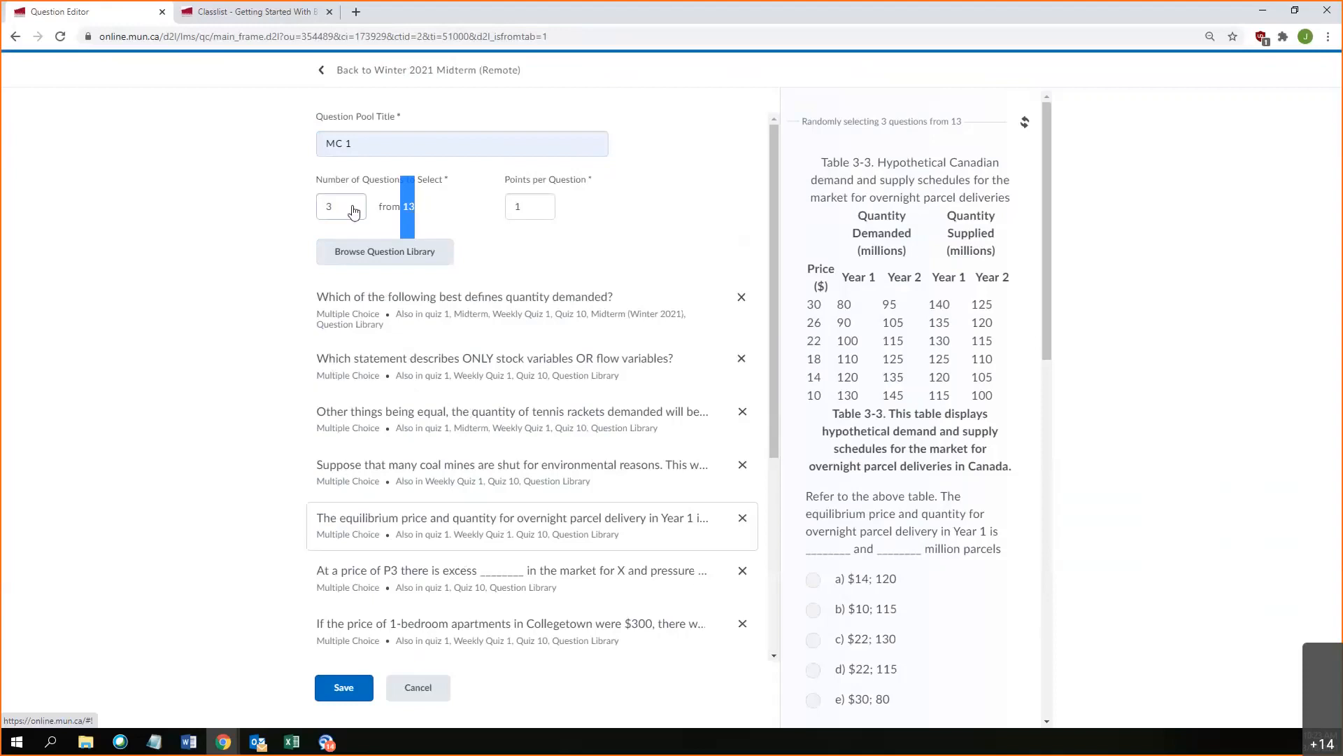
click(343, 689)
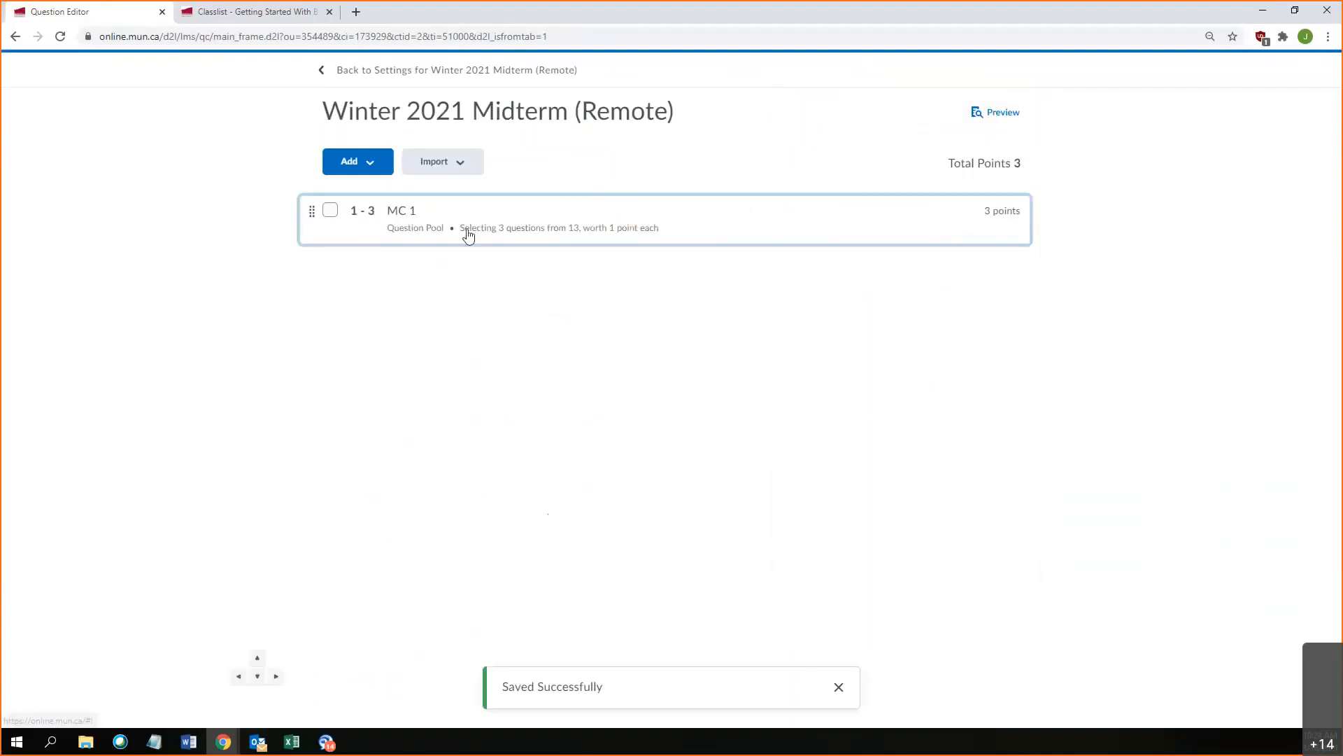
Step: Start a second question pool in the quiz and title it MC easy
click(359, 163)
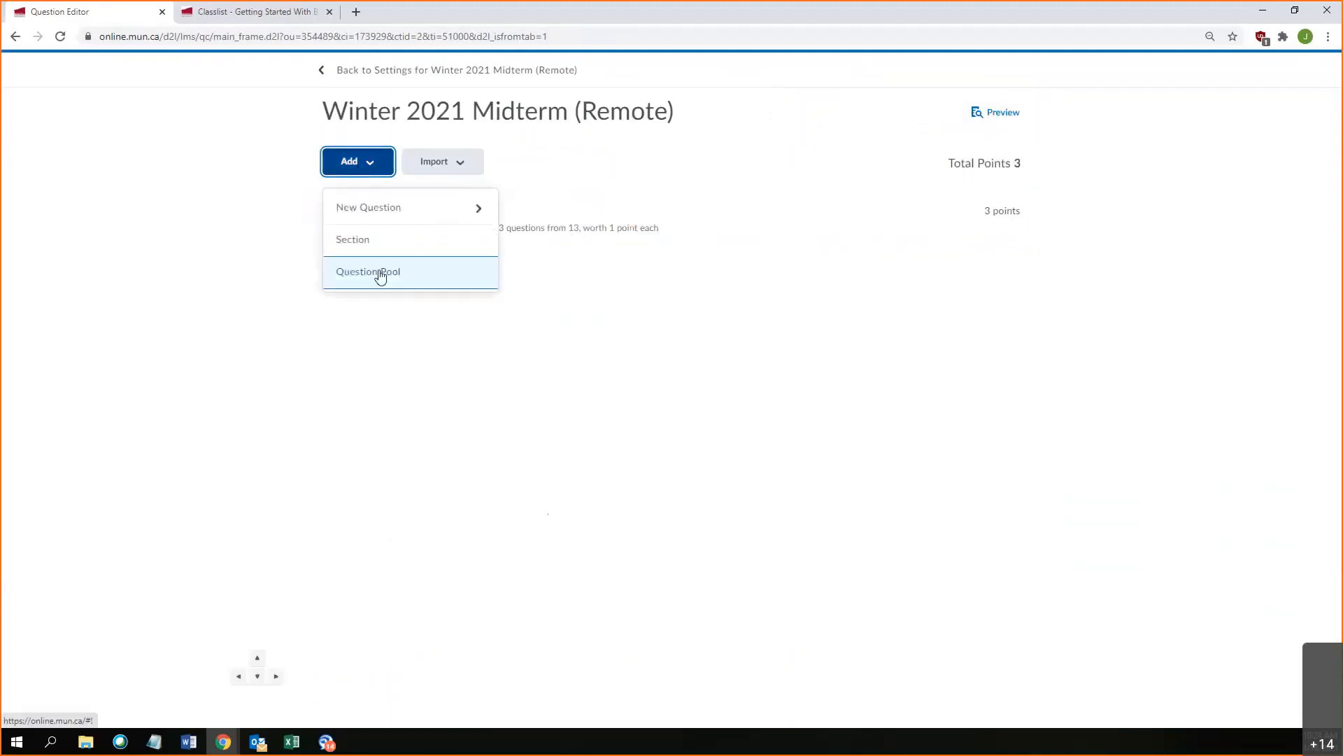
click(379, 271)
click(386, 153)
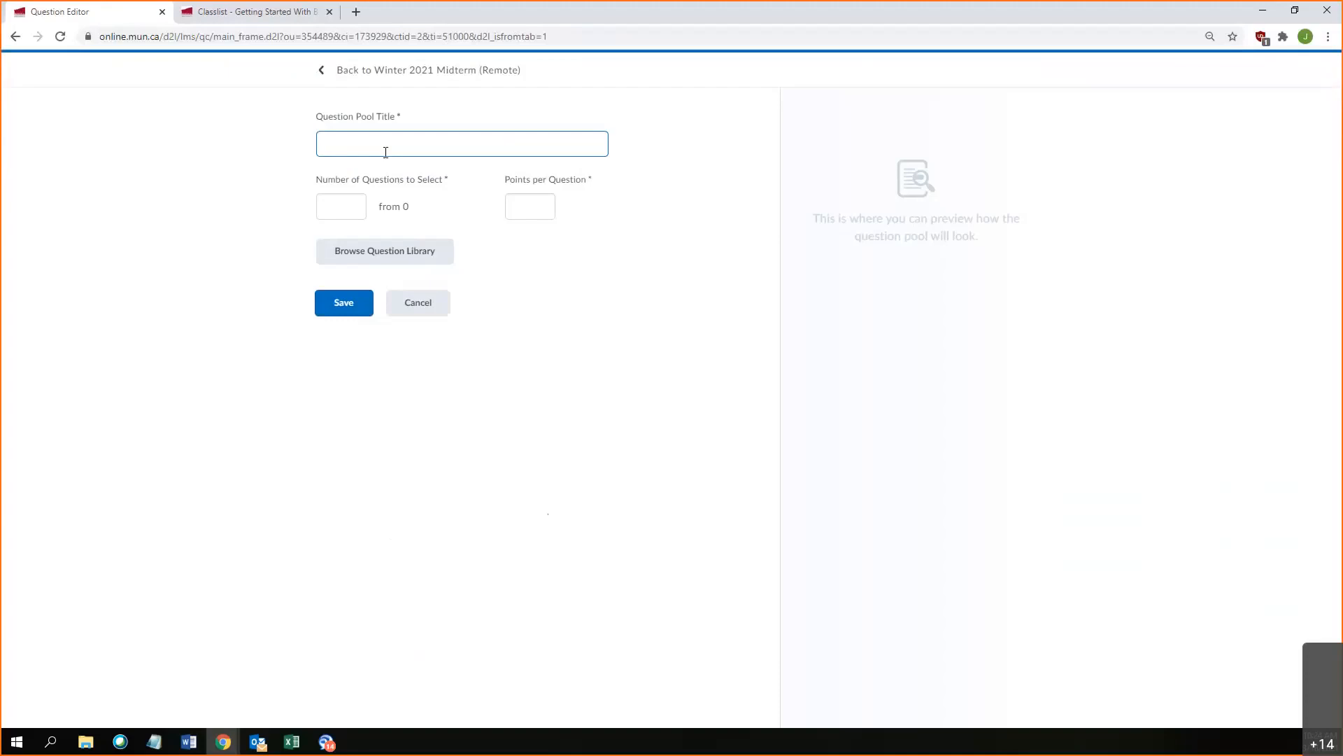
click(381, 252)
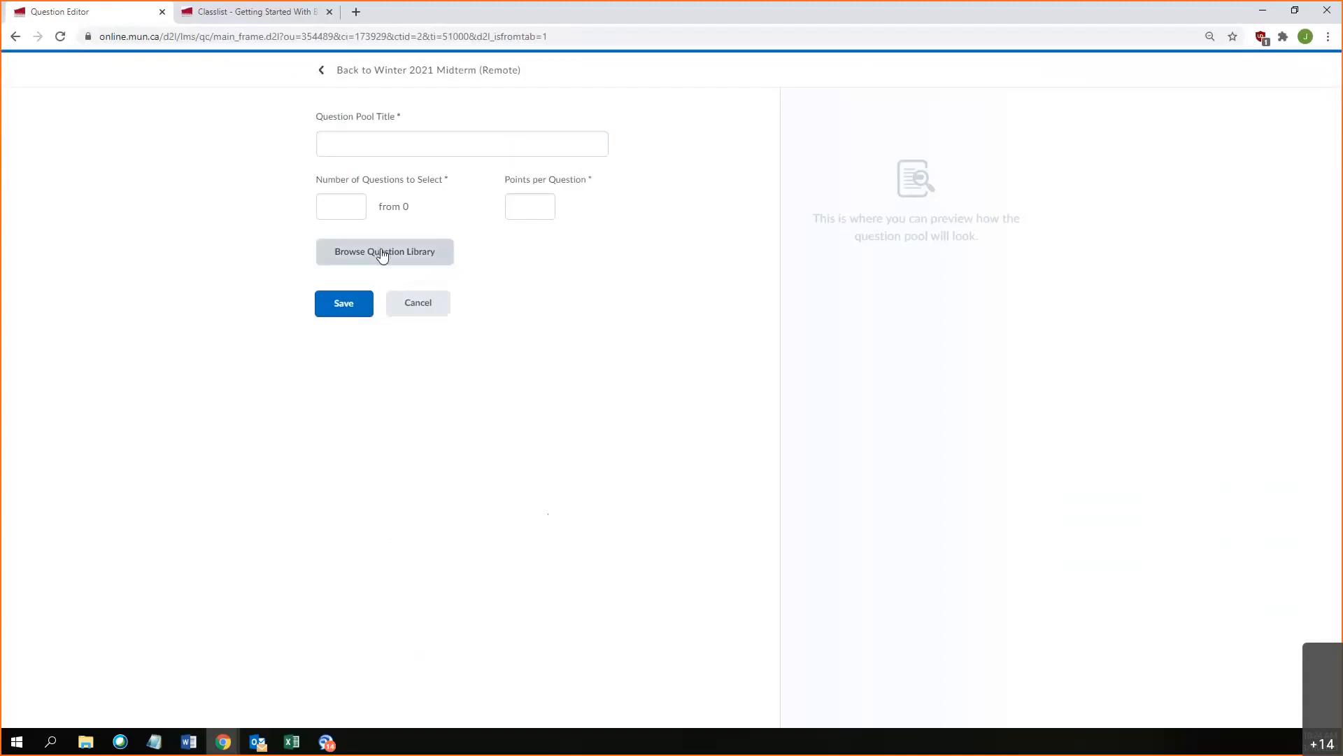
click(376, 145)
key(Down)
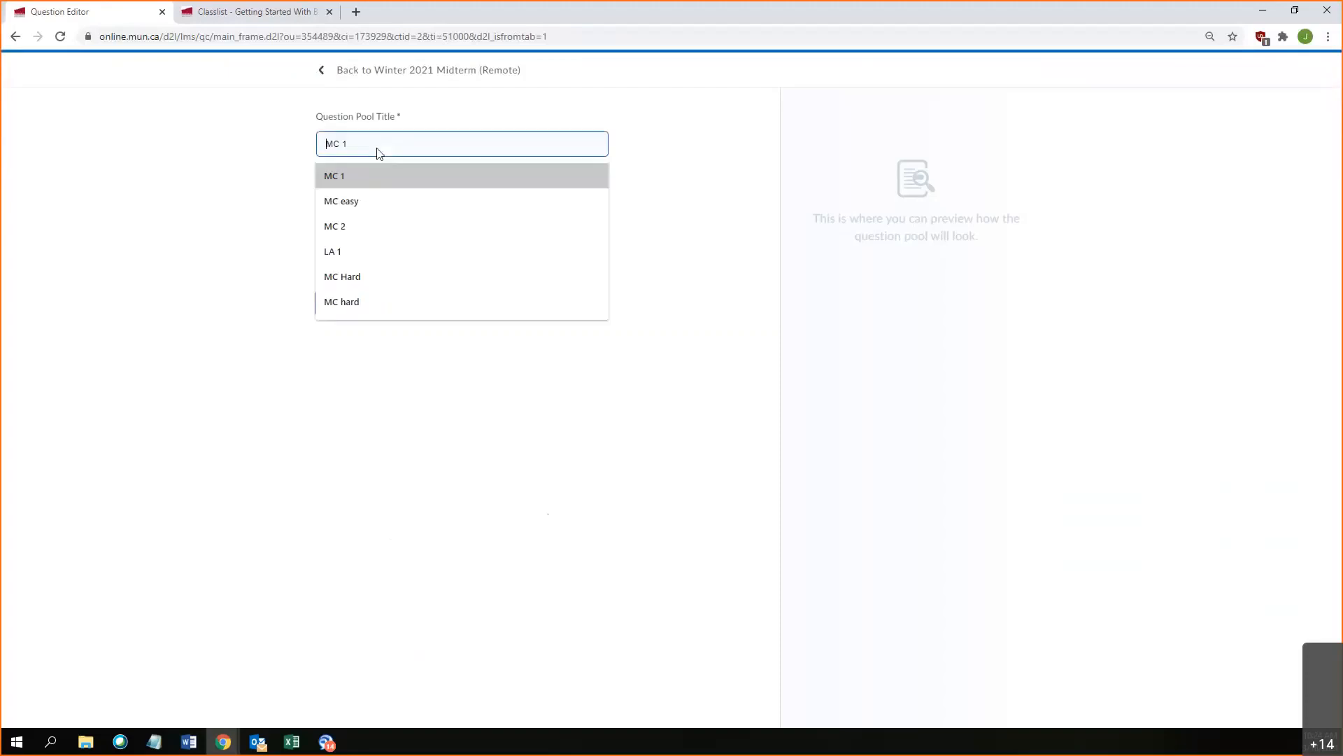
click(374, 198)
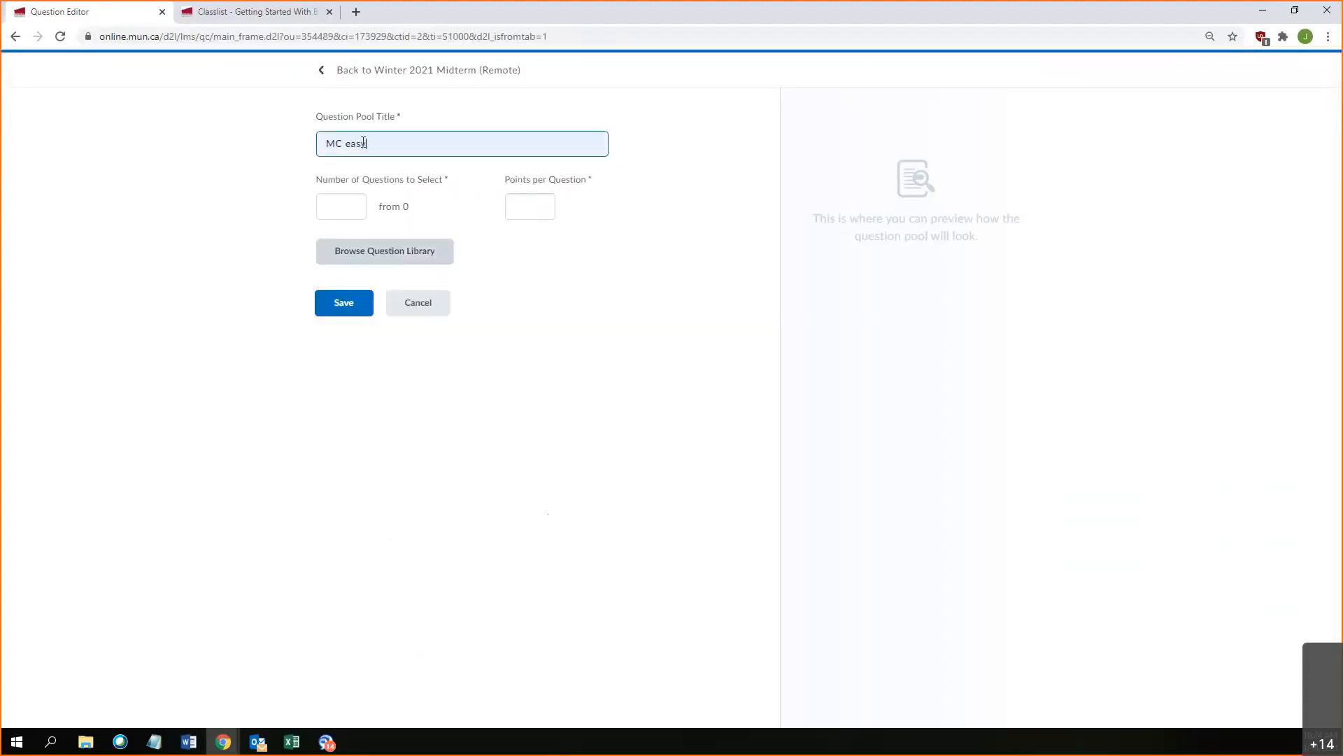
Step: Import the Chapter 2 questions of the Questions for Midterm section into the MC easy pool and set 3 questions to select
click(375, 259)
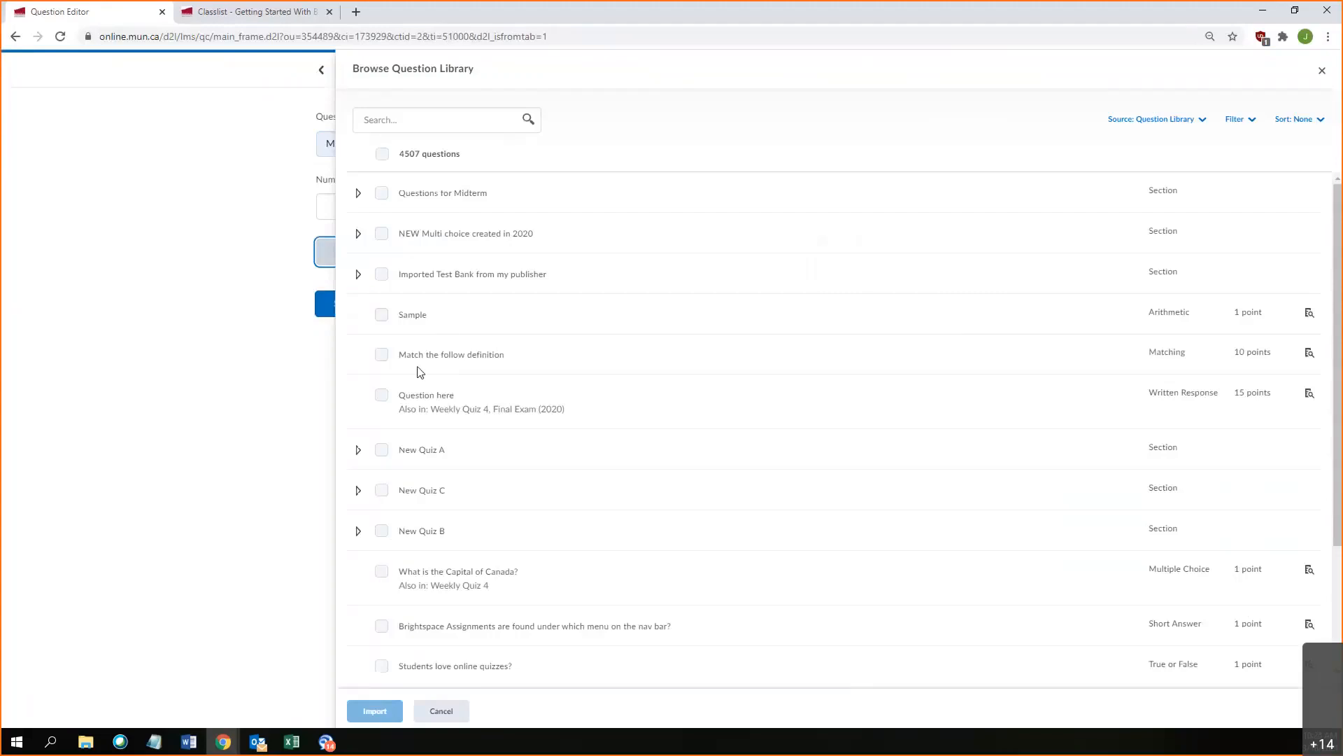
click(359, 194)
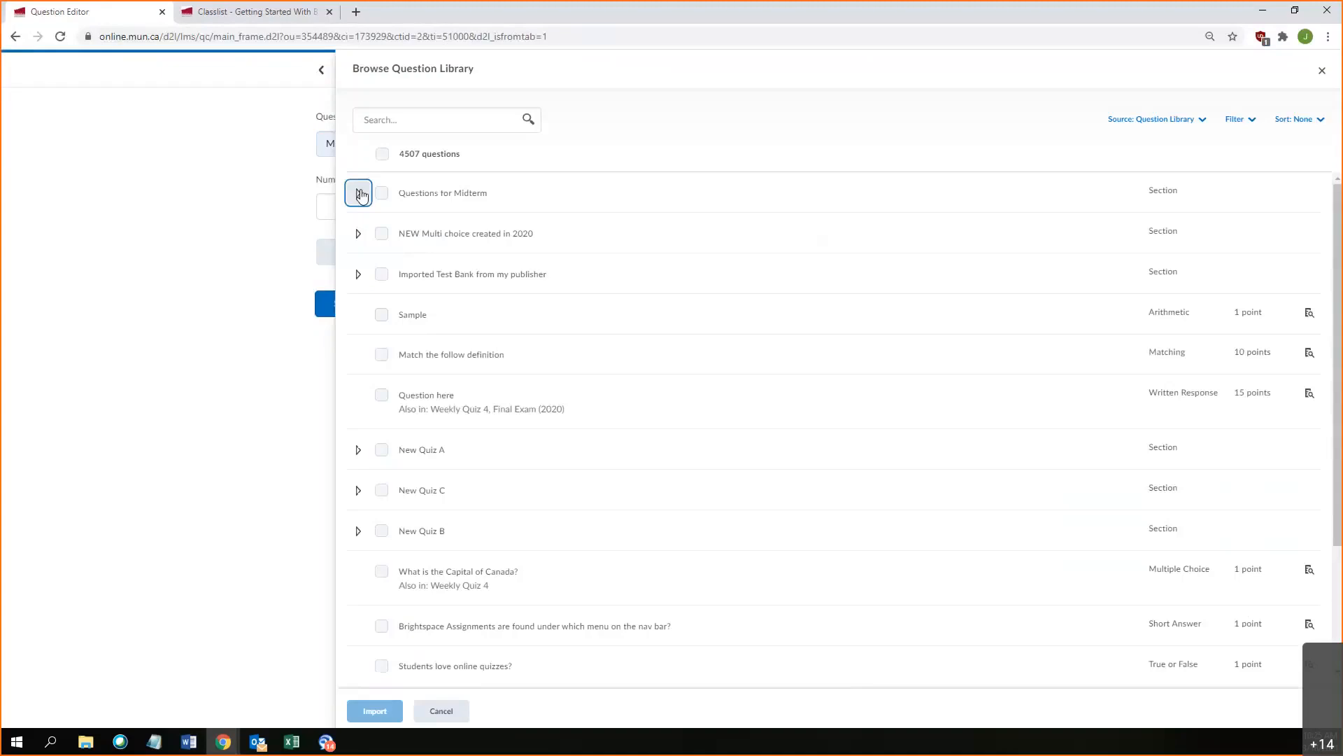
click(403, 273)
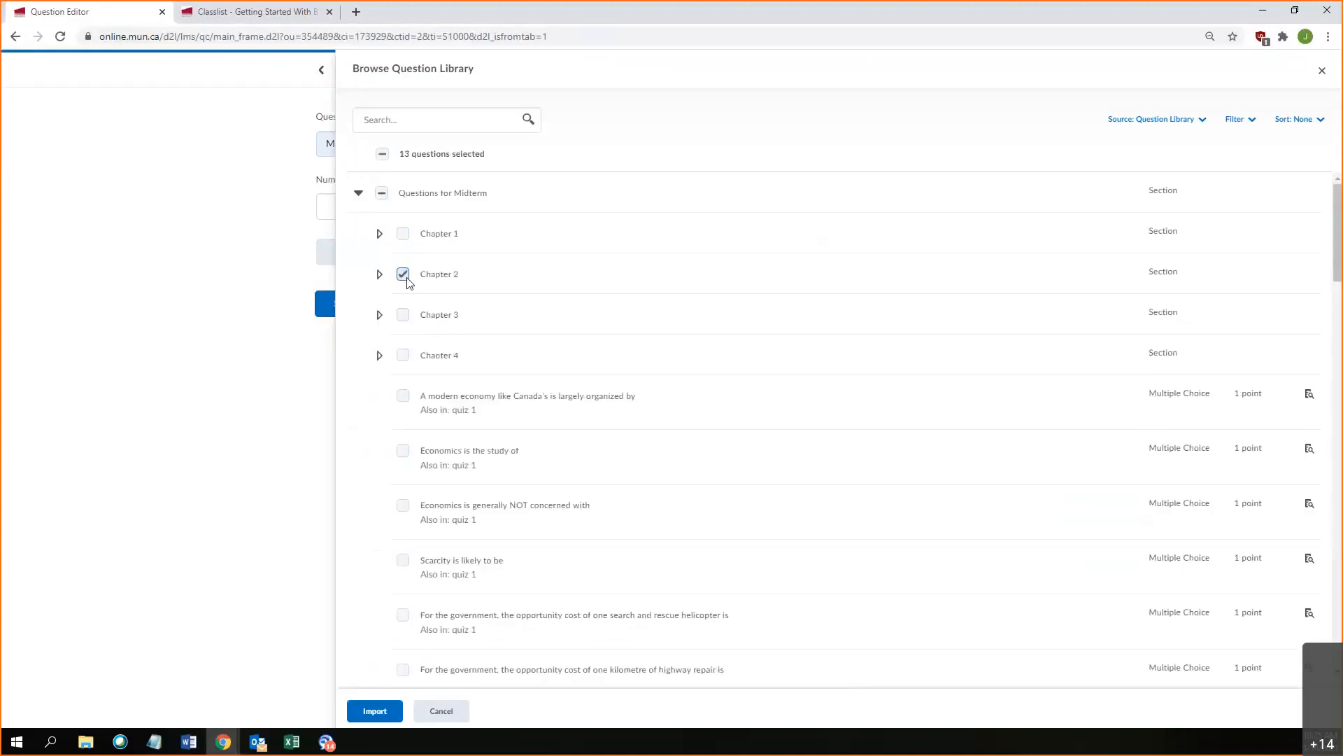
click(376, 710)
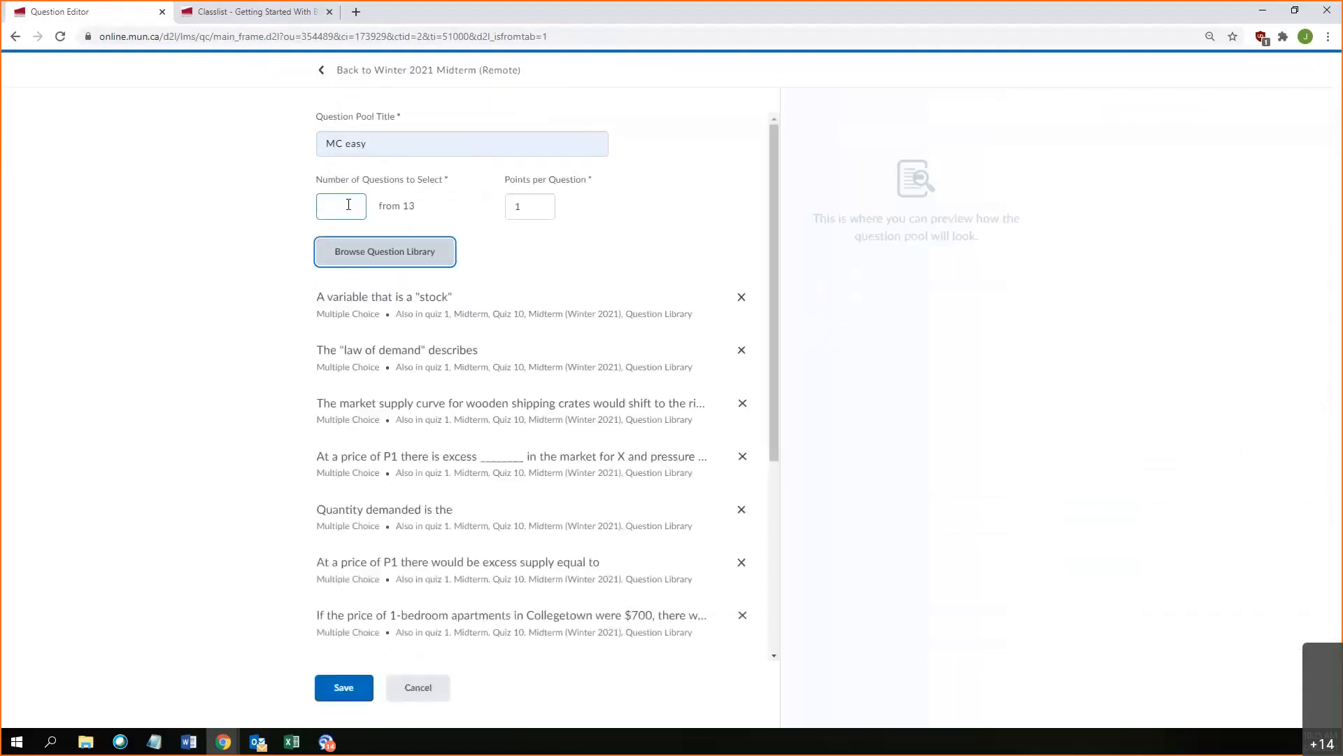
click(348, 204)
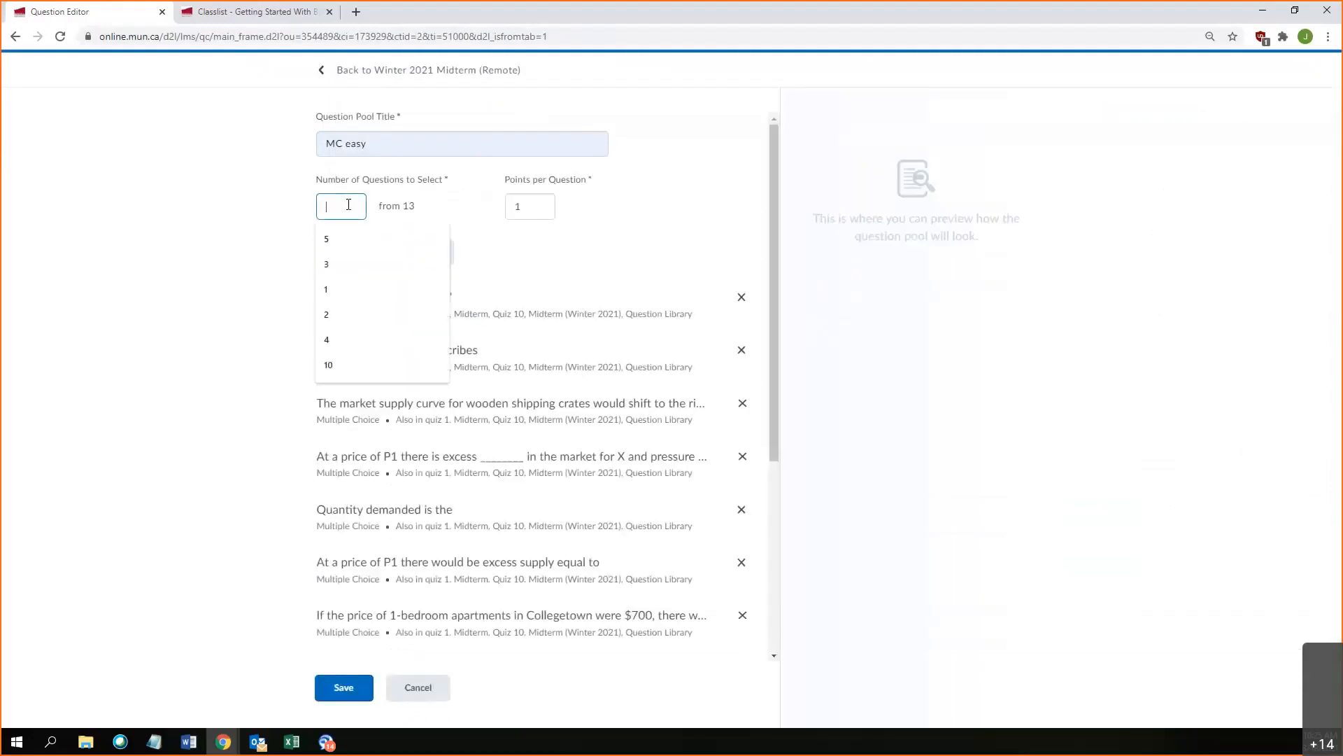
text(3)
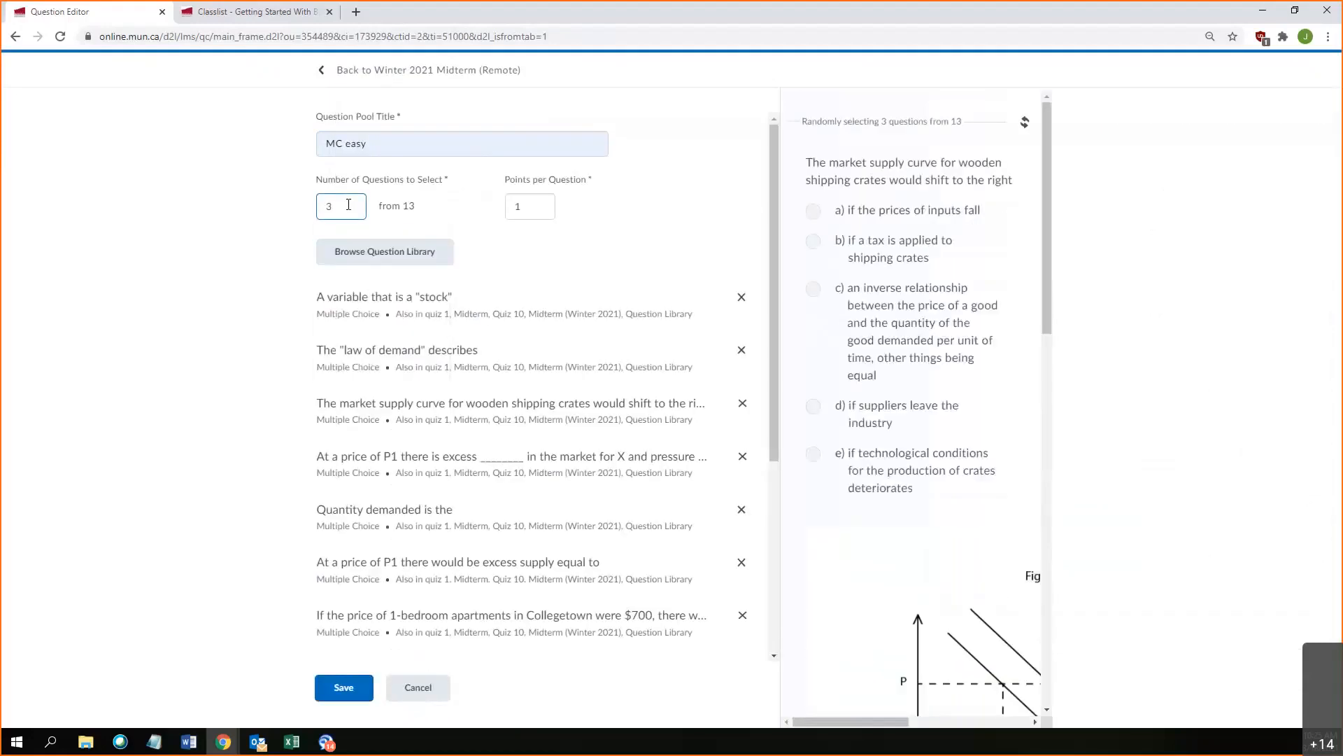
Step: Save the MC easy pool and import the Chapter 3 questions of the Questions for Midterm section into a new question pool
click(345, 689)
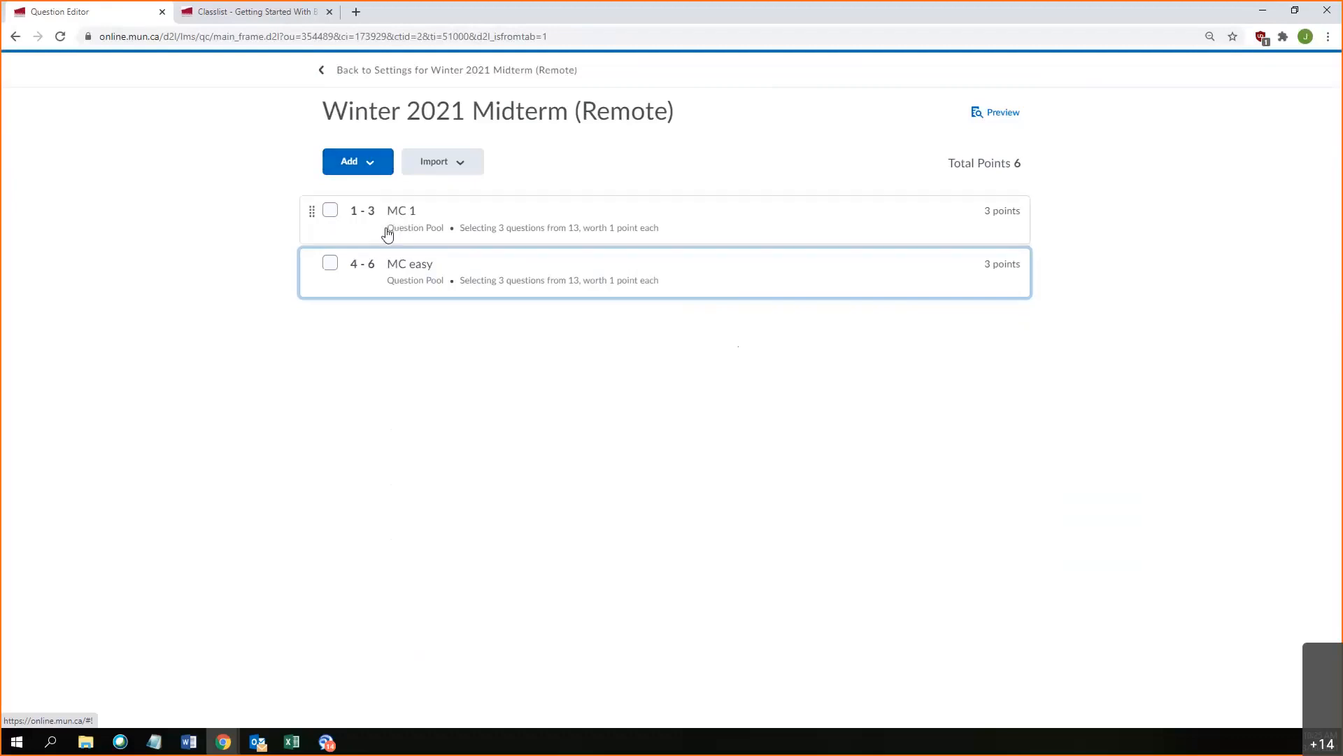
click(363, 169)
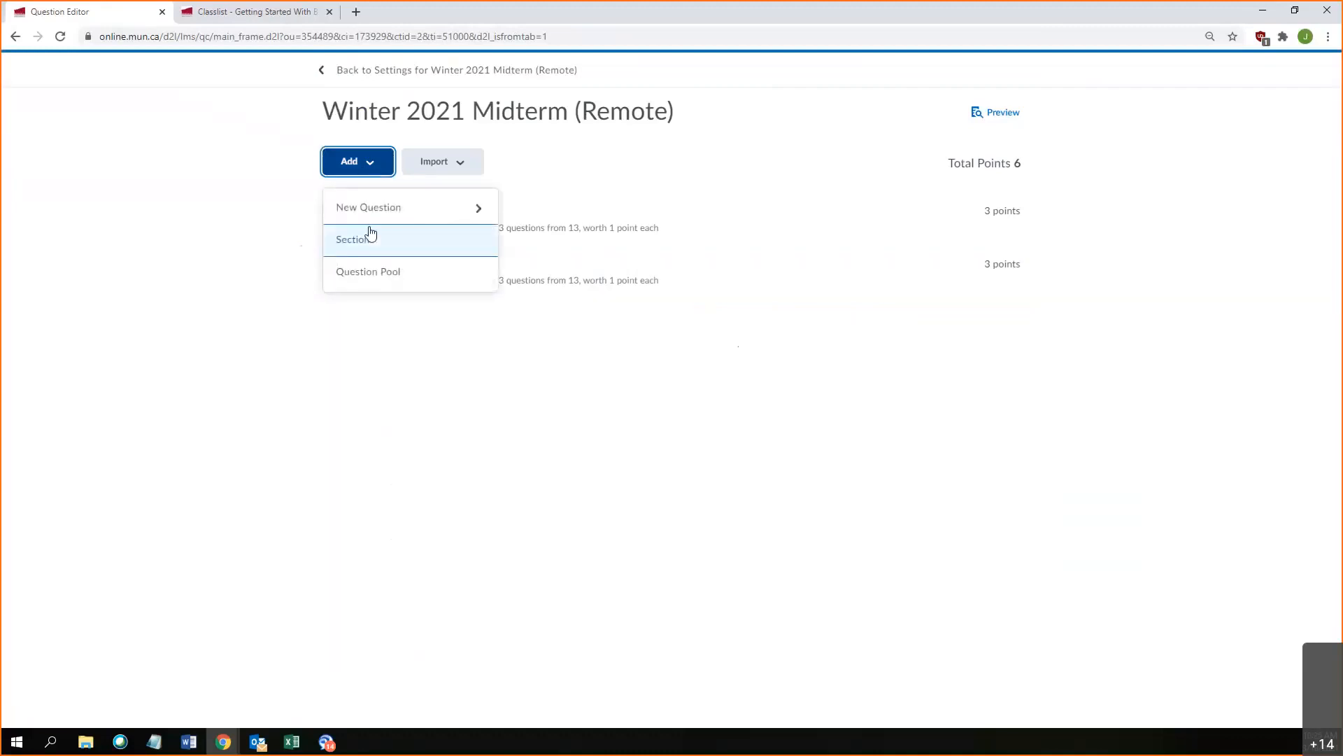
click(379, 272)
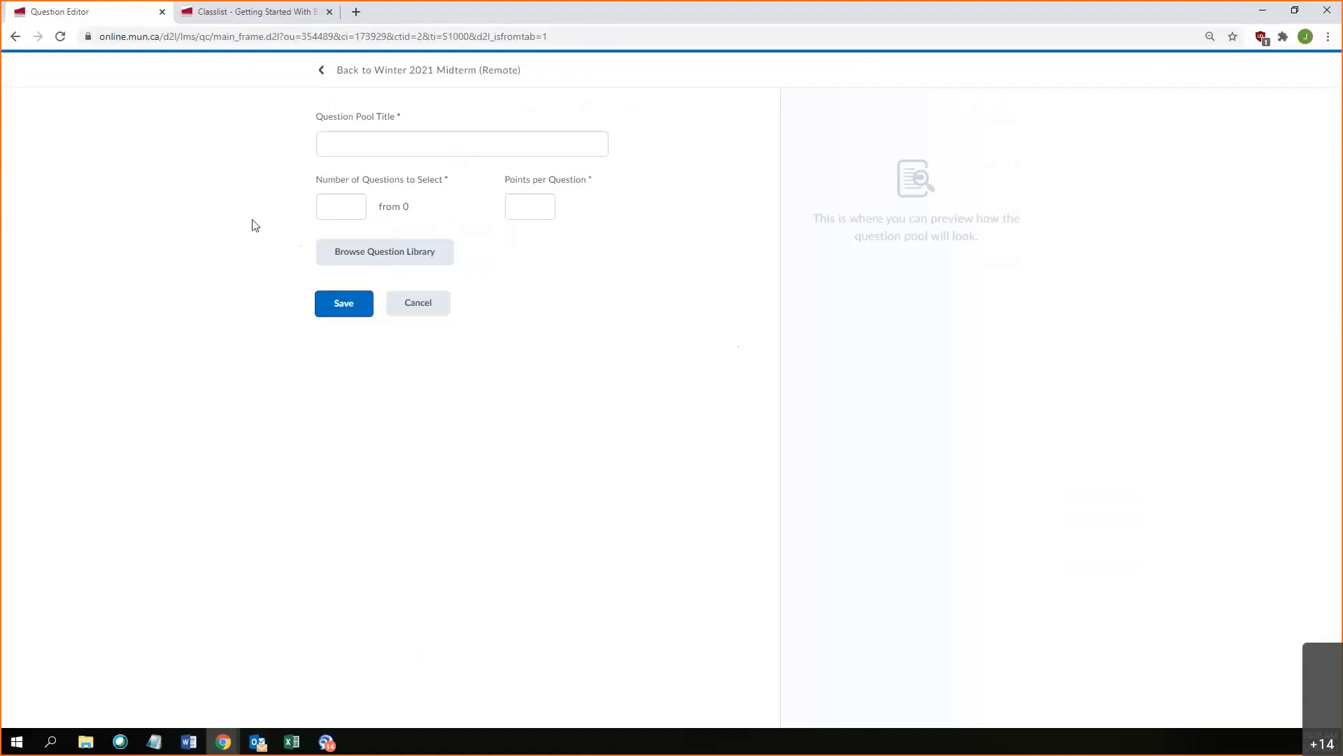
click(365, 143)
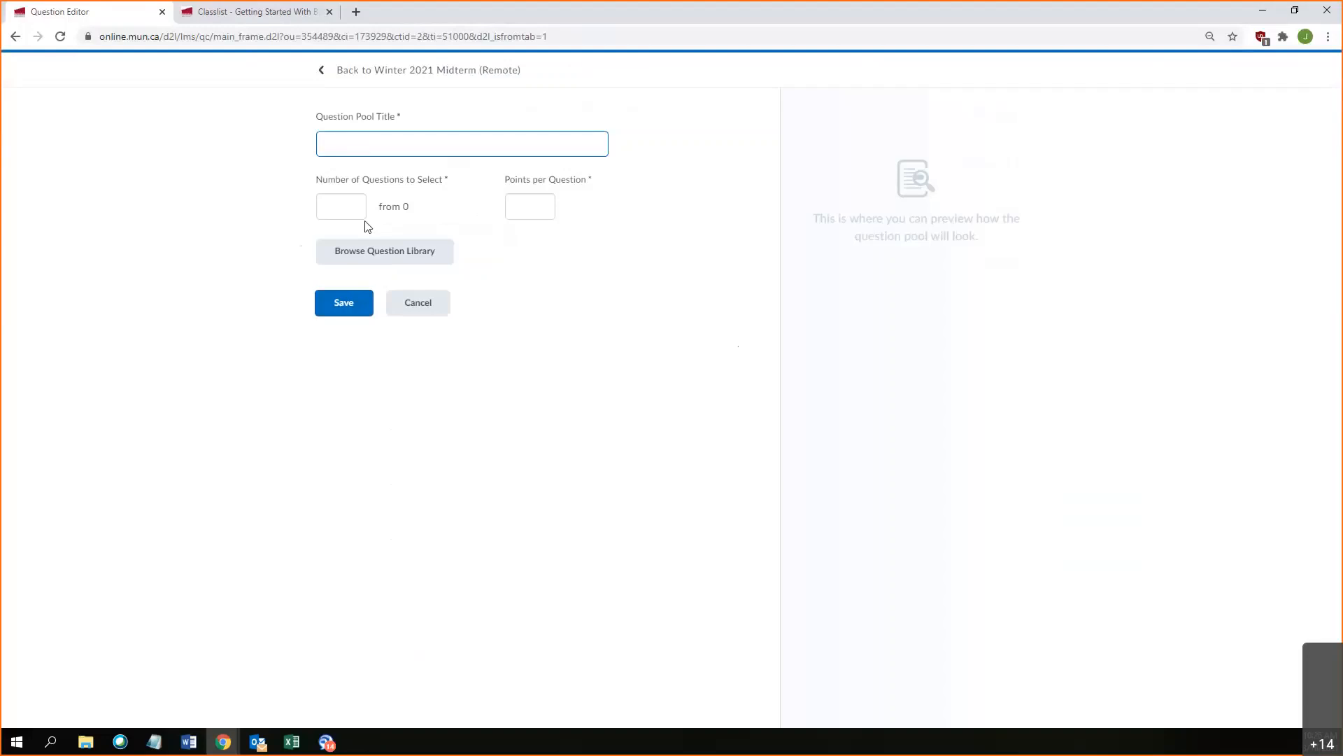
click(364, 251)
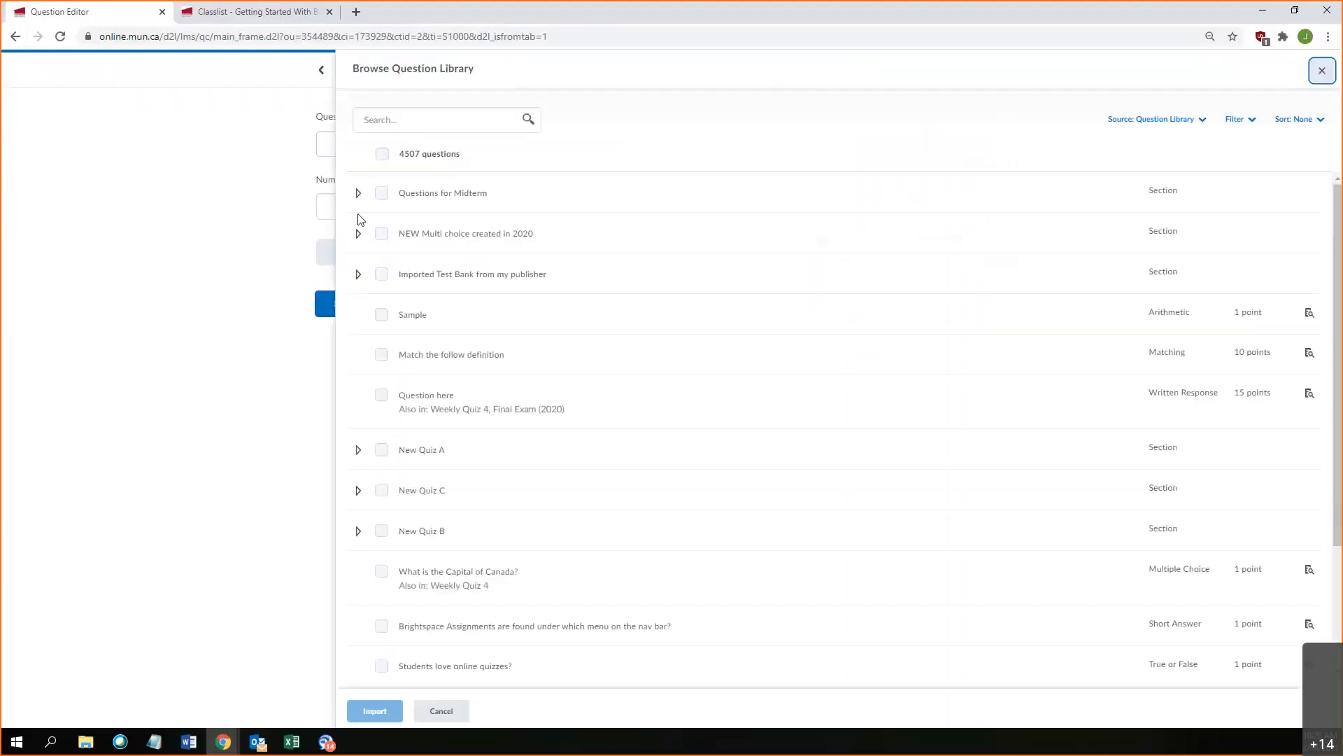
click(358, 193)
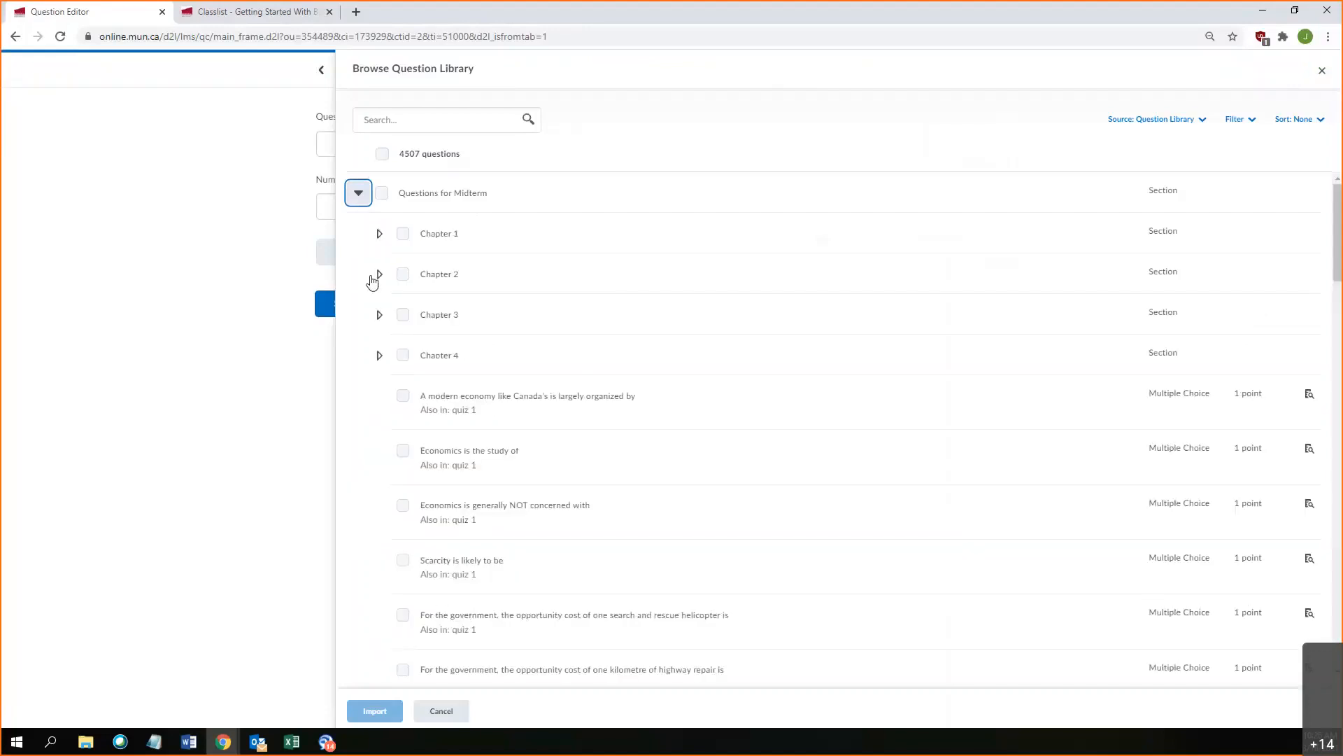
click(403, 315)
click(371, 711)
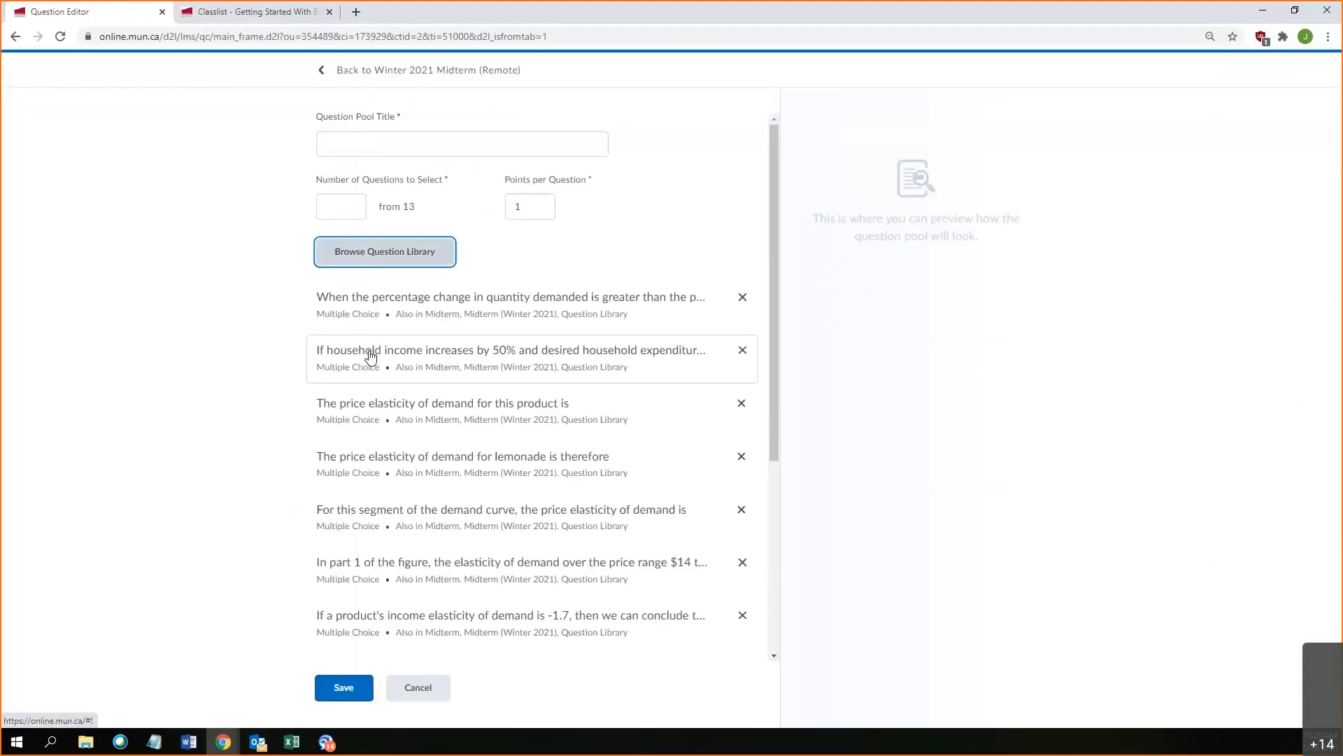
Step: Set the new pool to select 1 question, title it "Topic:" and save it
click(354, 211)
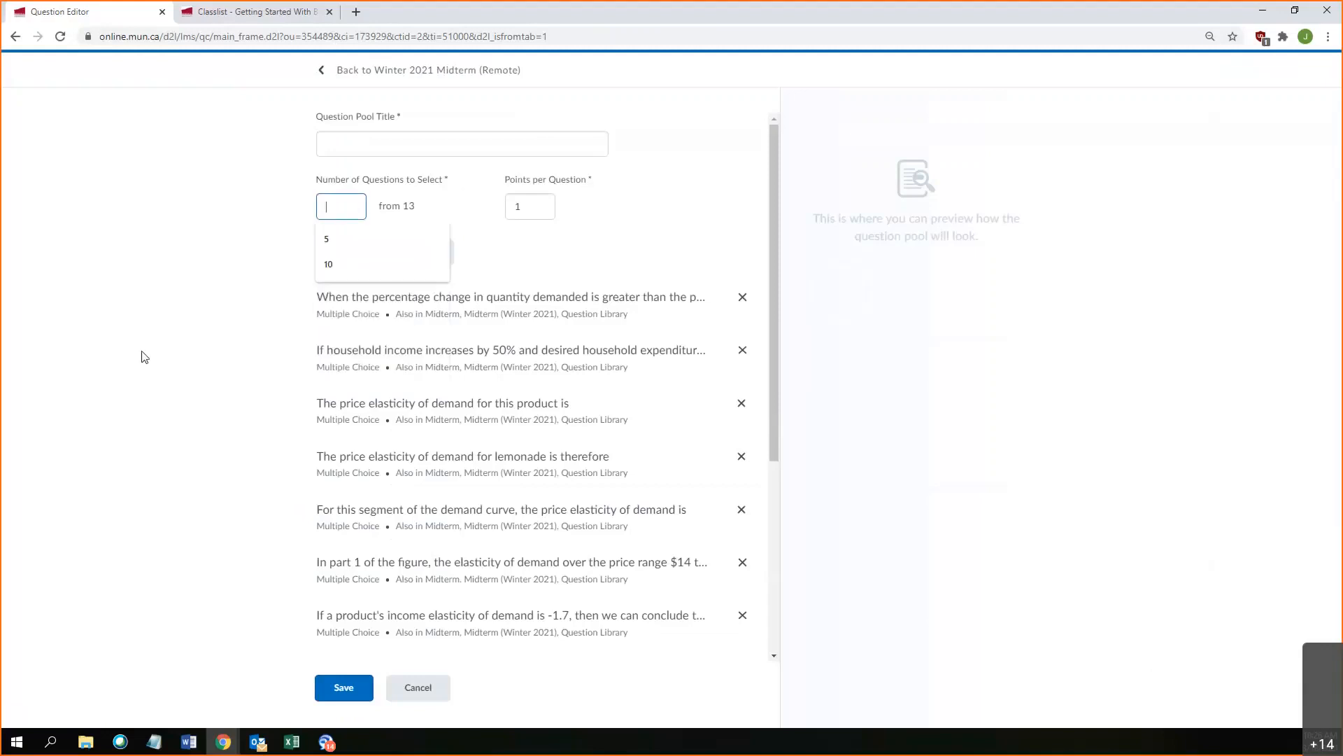
text(1)
click(324, 140)
click(324, 141)
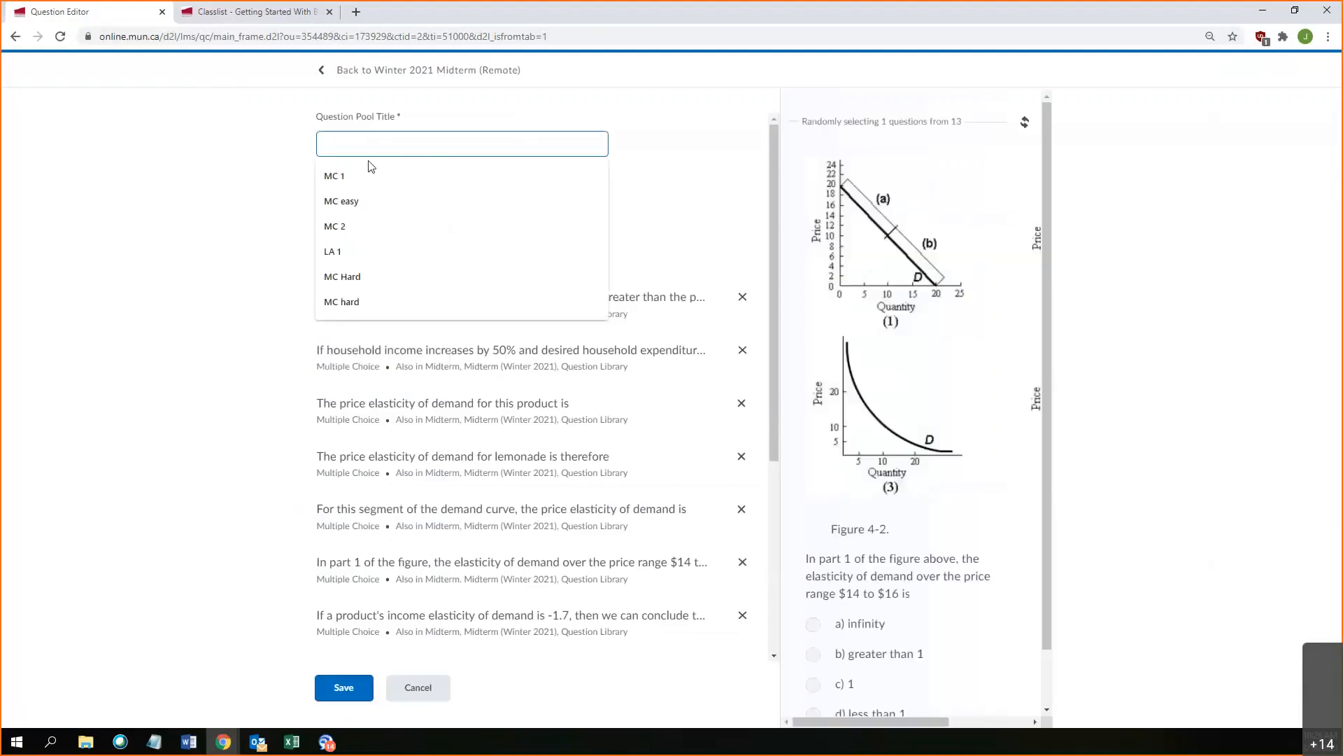
text(Top)
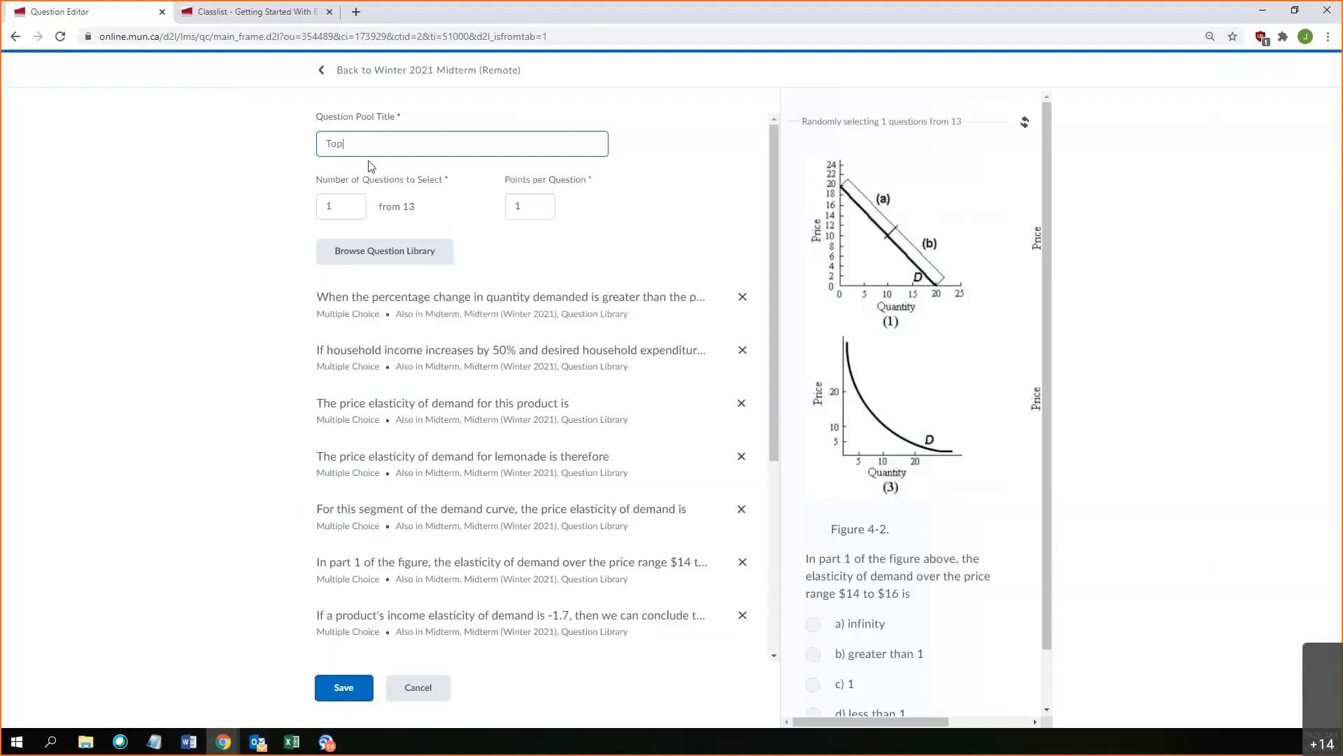
text(ic:)
click(361, 688)
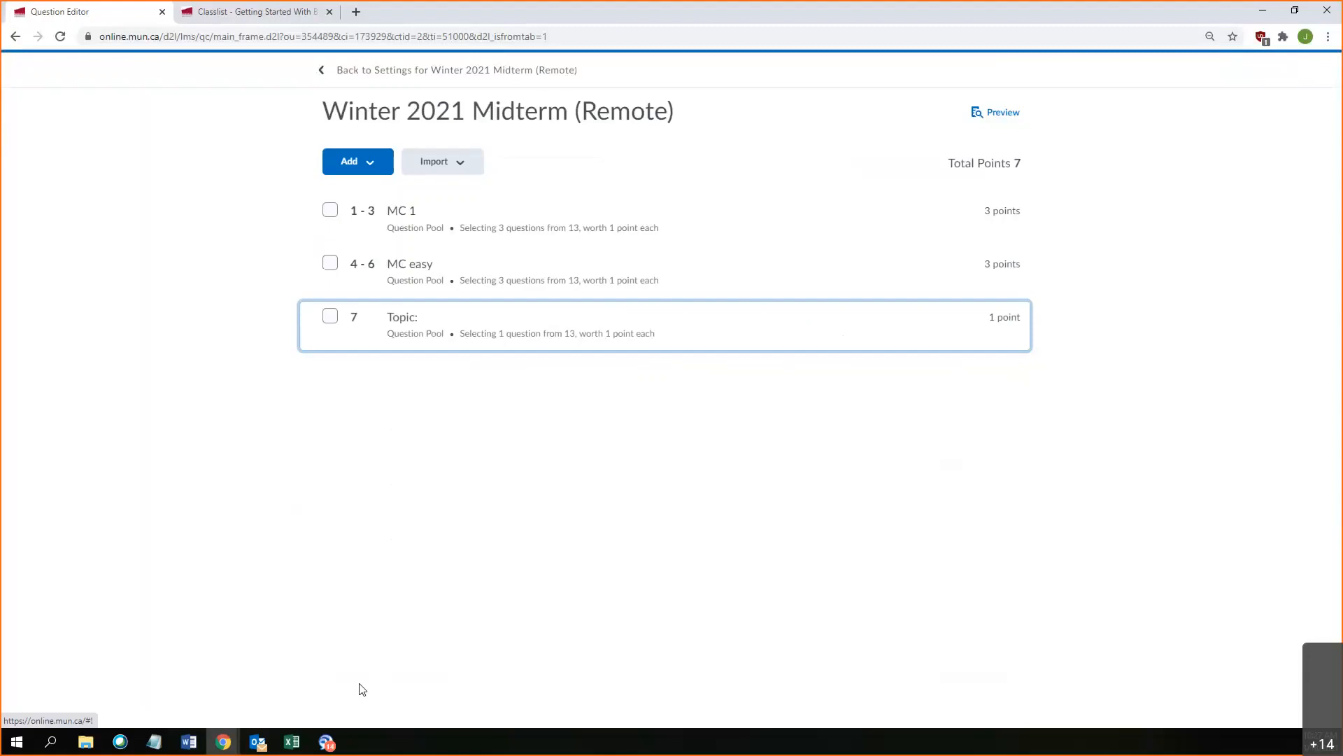
Step: Add a section titled "Multi Choice section" with the text "Complete all the MC" and question shuffling enabled, and save it
click(378, 163)
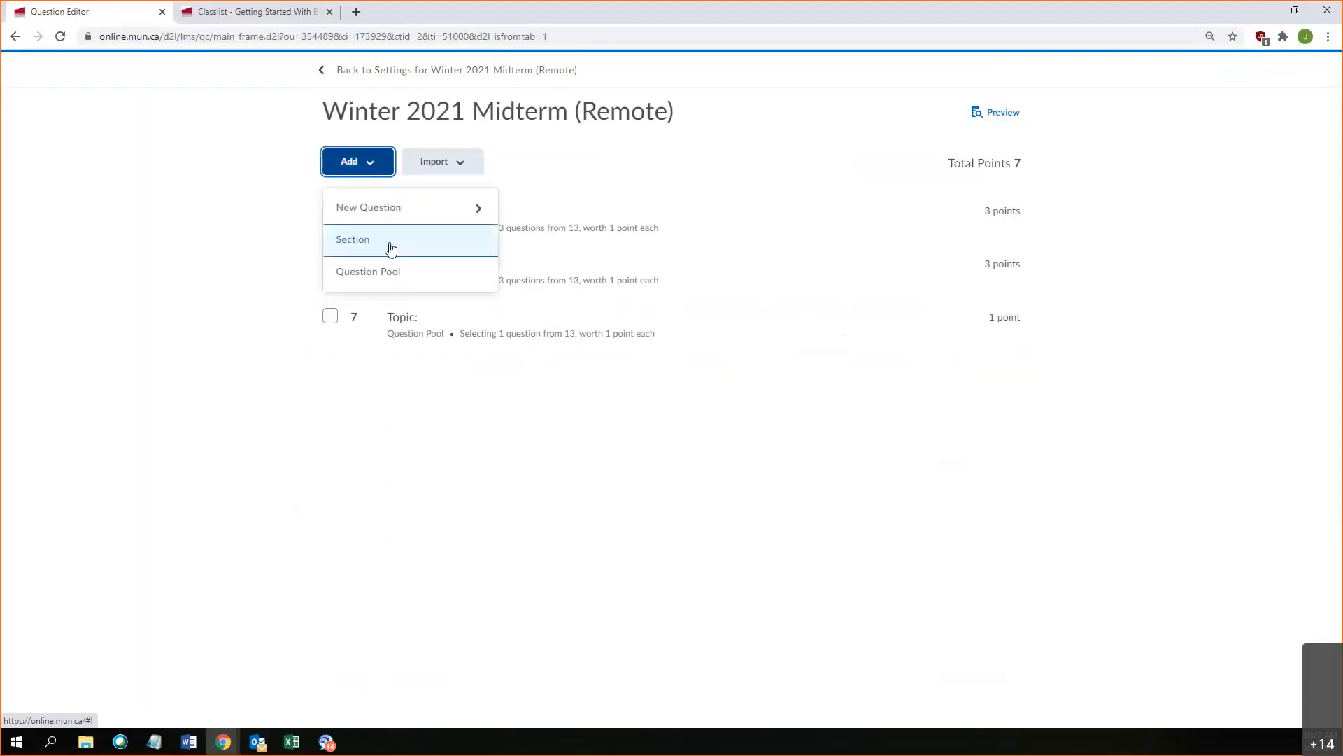
click(388, 241)
click(381, 137)
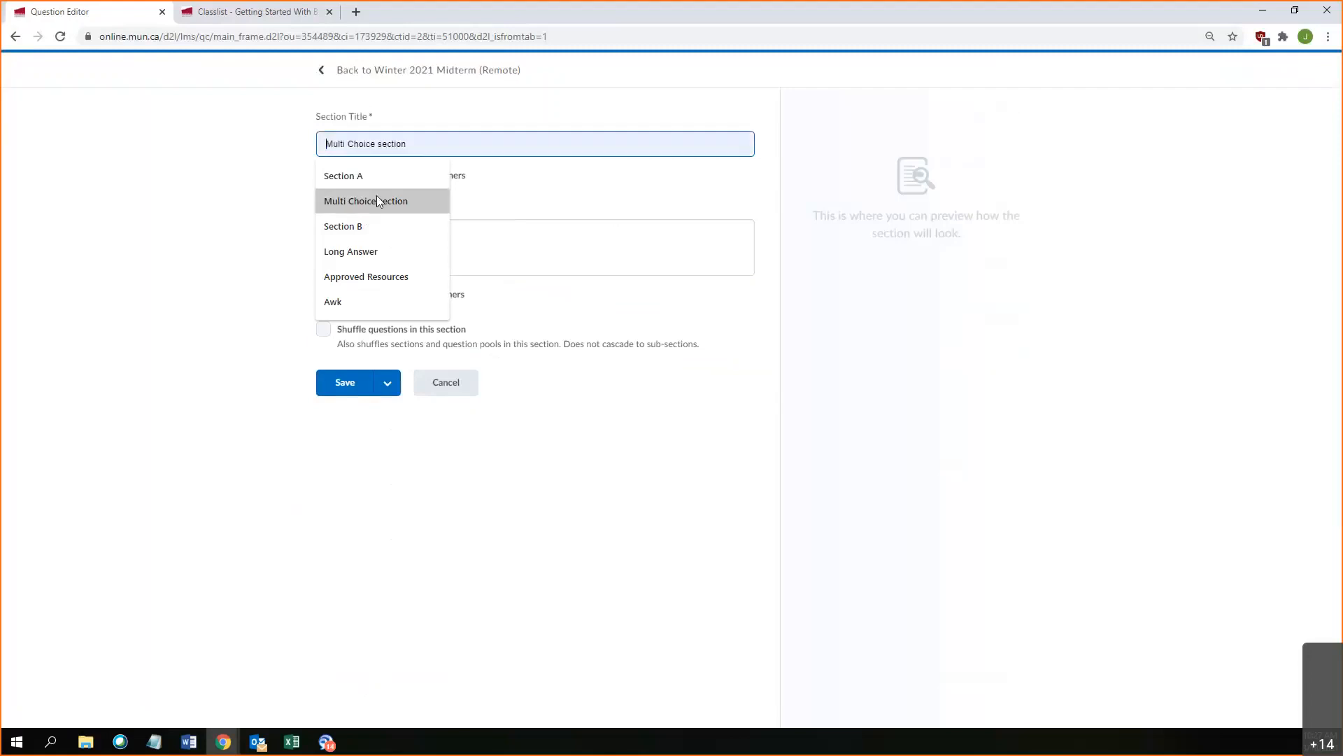
click(377, 201)
click(392, 248)
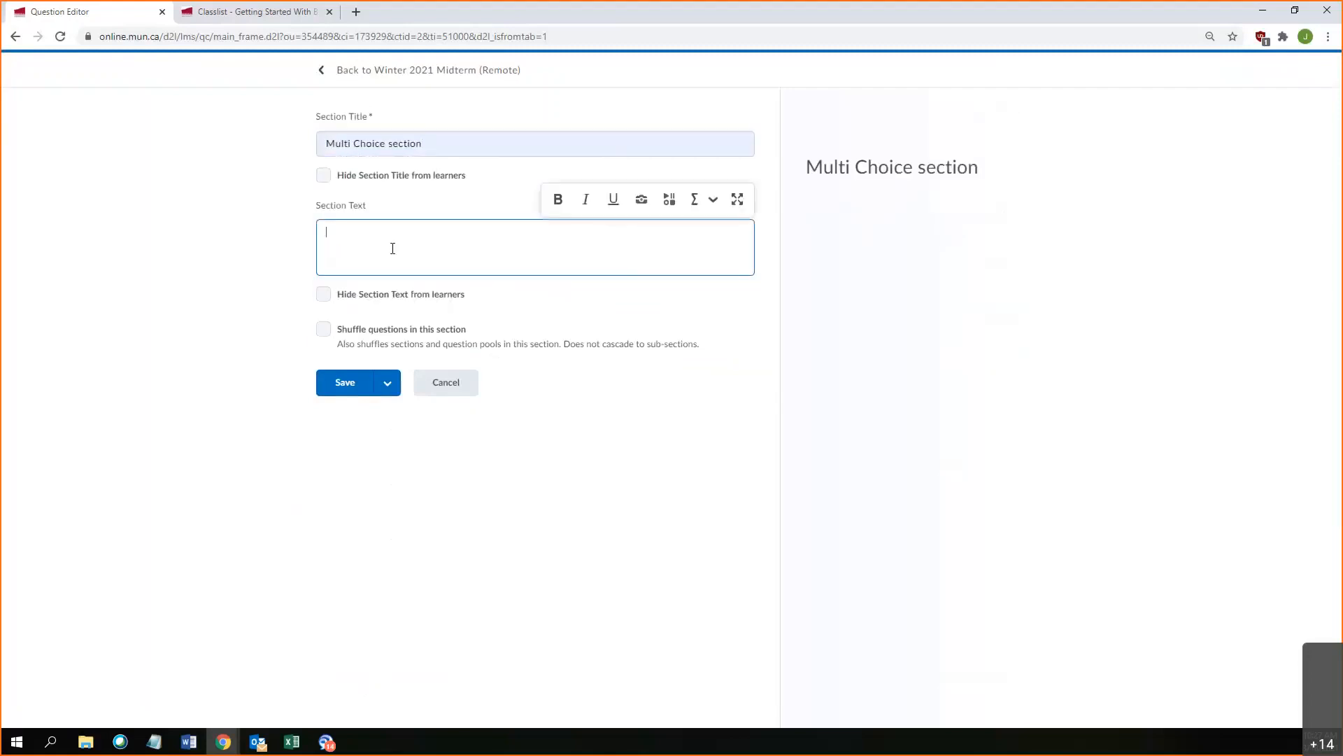
text(Complete all the MC)
click(325, 332)
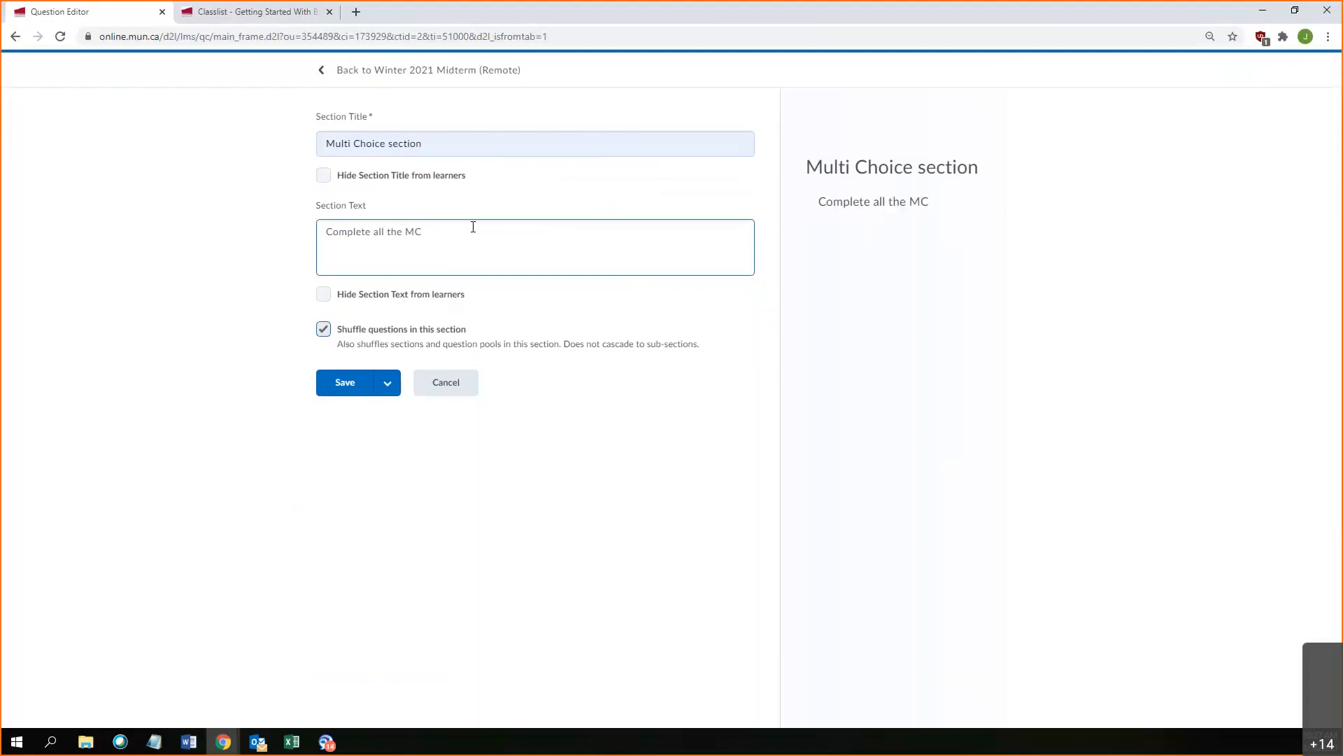
click(470, 251)
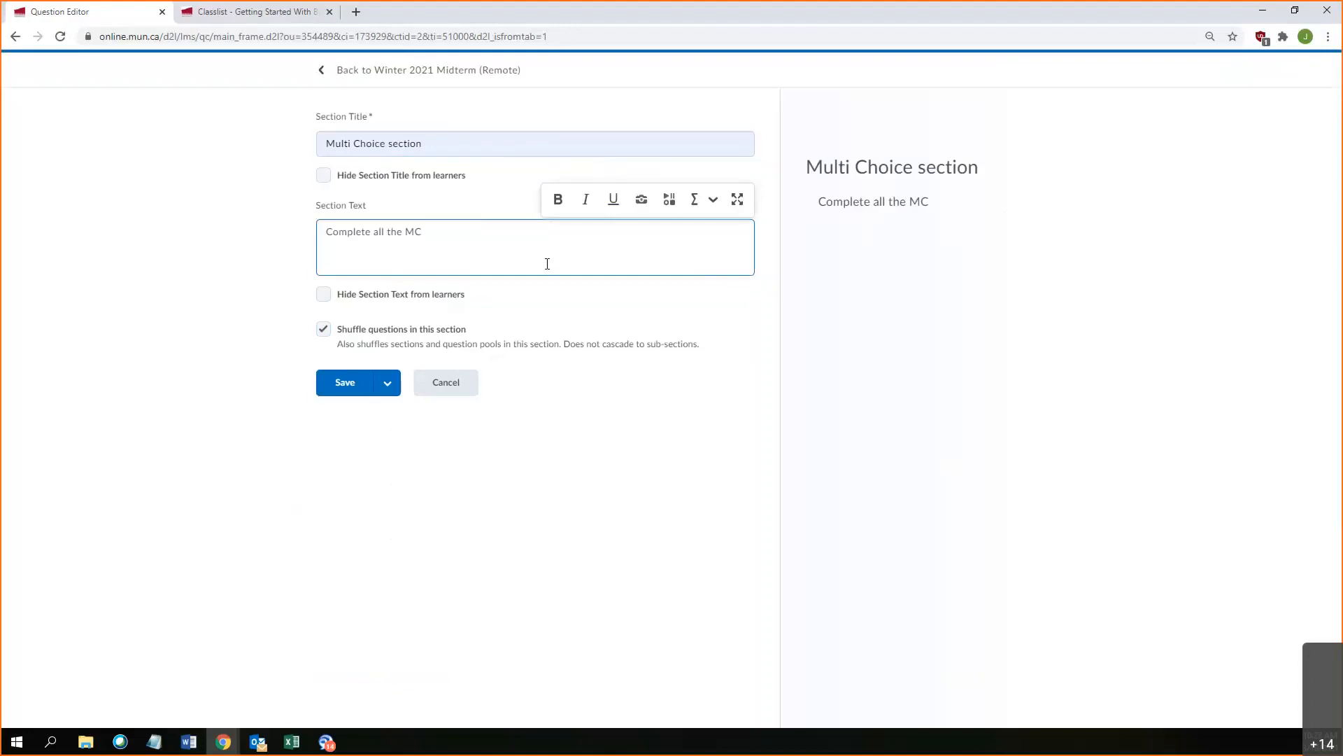
click(339, 383)
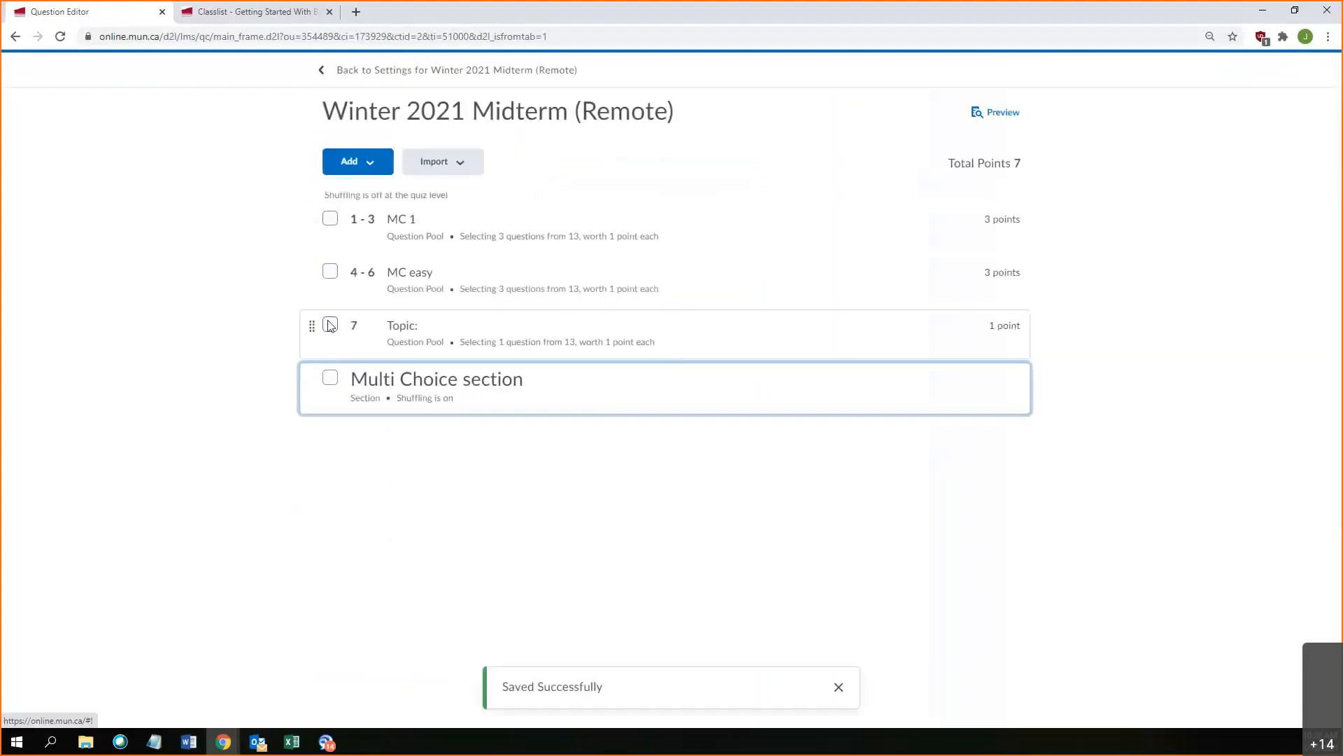
Step: Move the MC easy and MC 1 pools into the Multi Choice section, leaving the Topic: pool above the section
drag(355, 362, 402, 411)
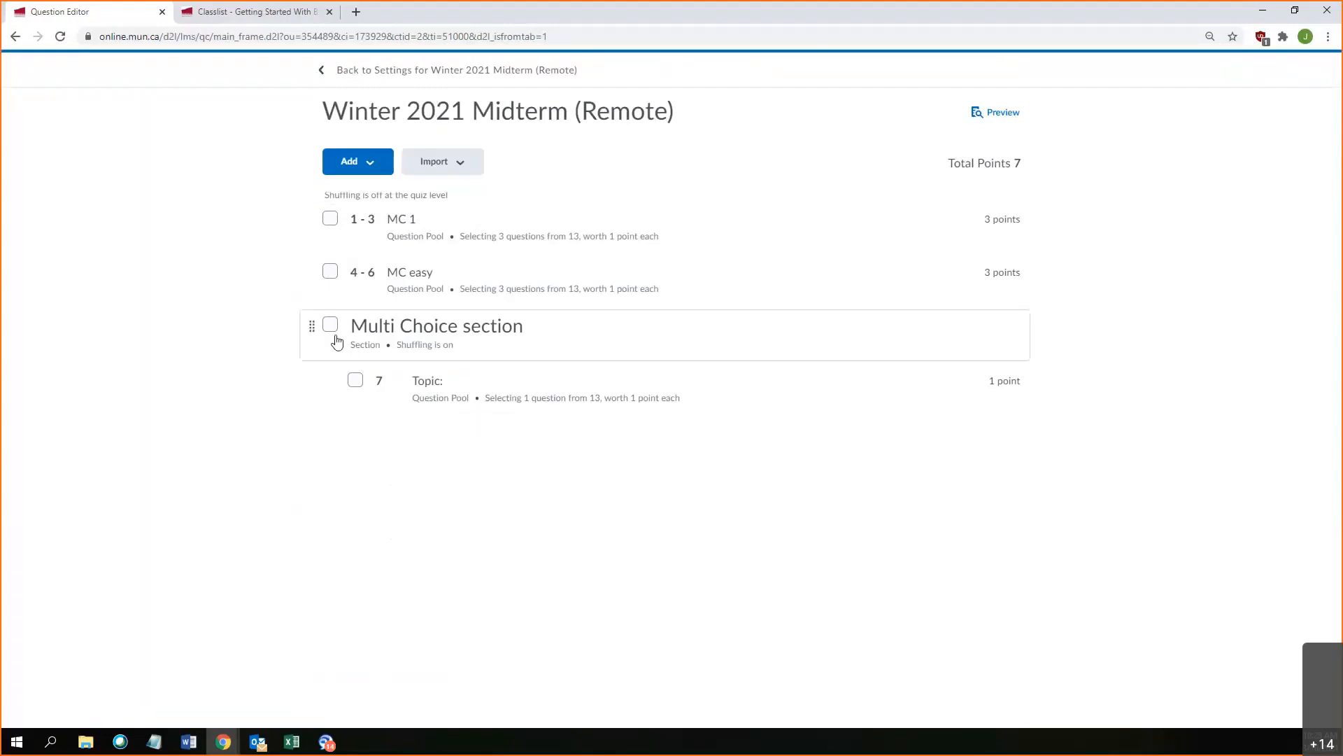
drag(351, 379, 397, 411)
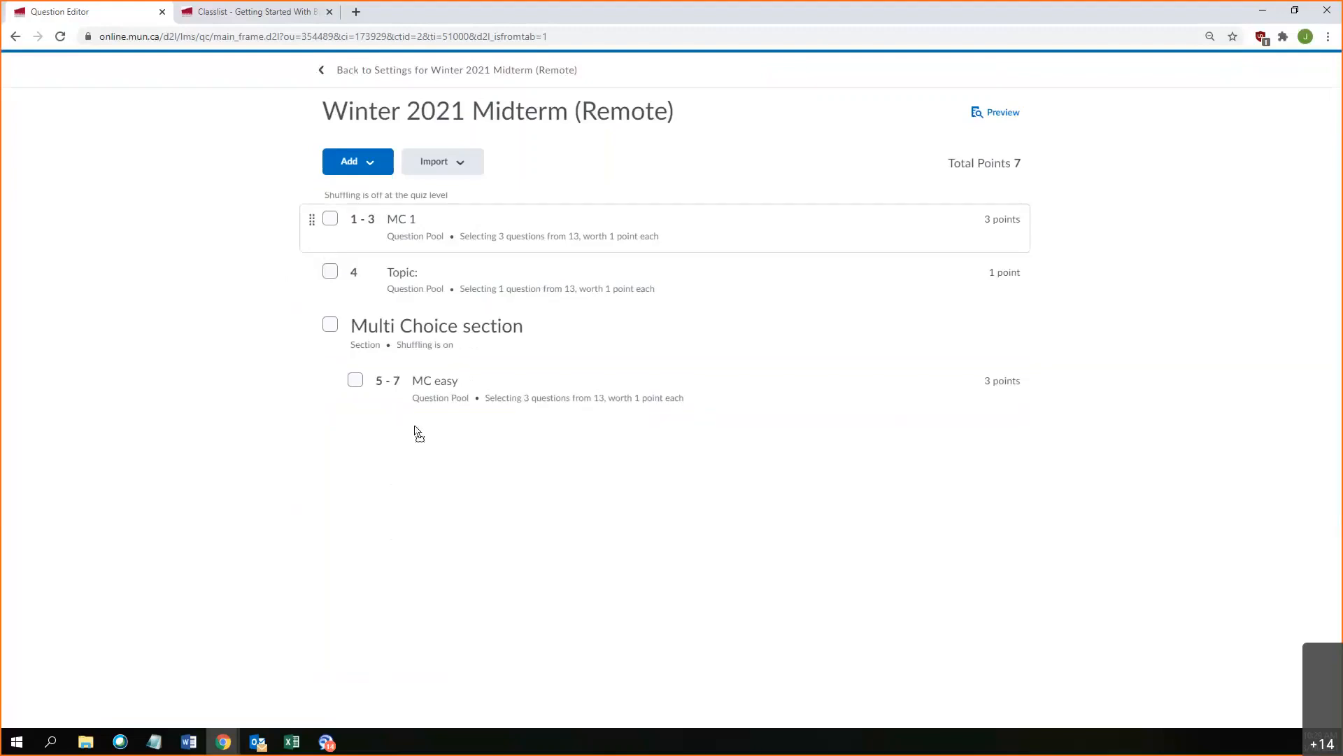
drag(418, 430, 418, 429)
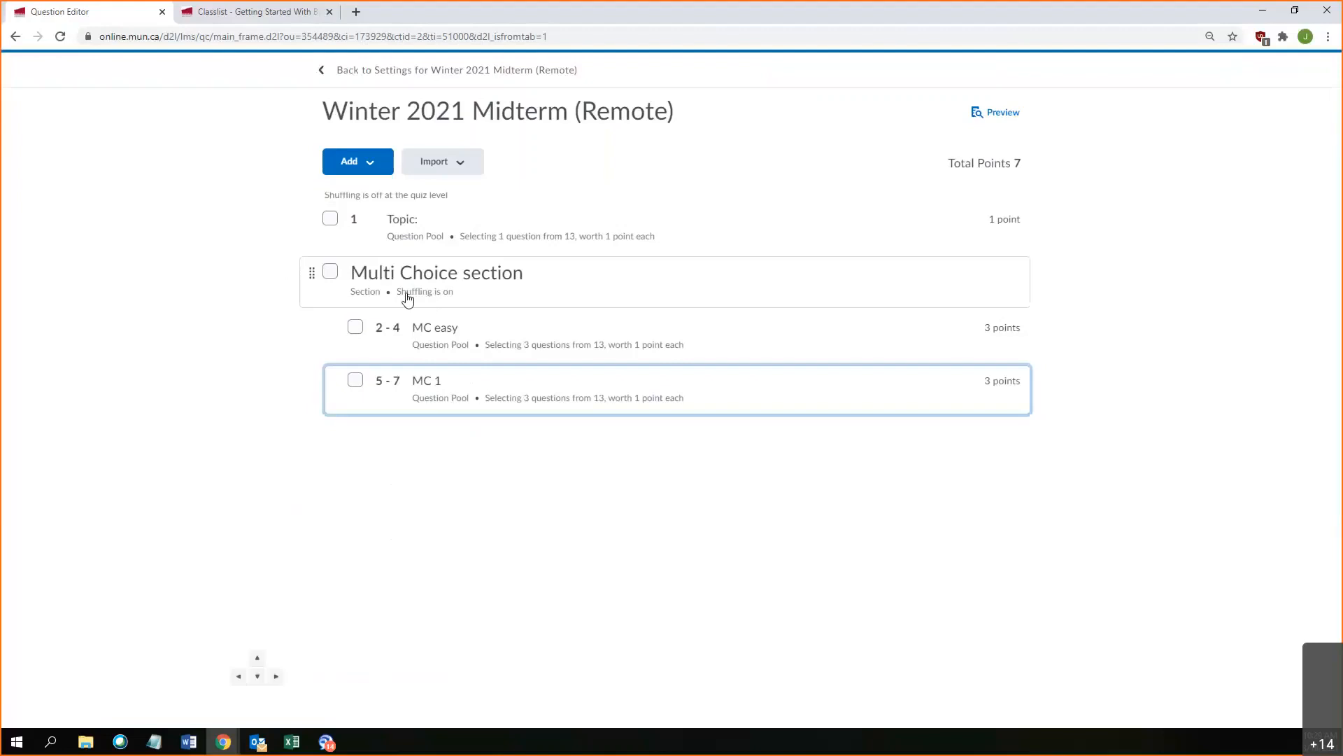
drag(408, 299, 441, 347)
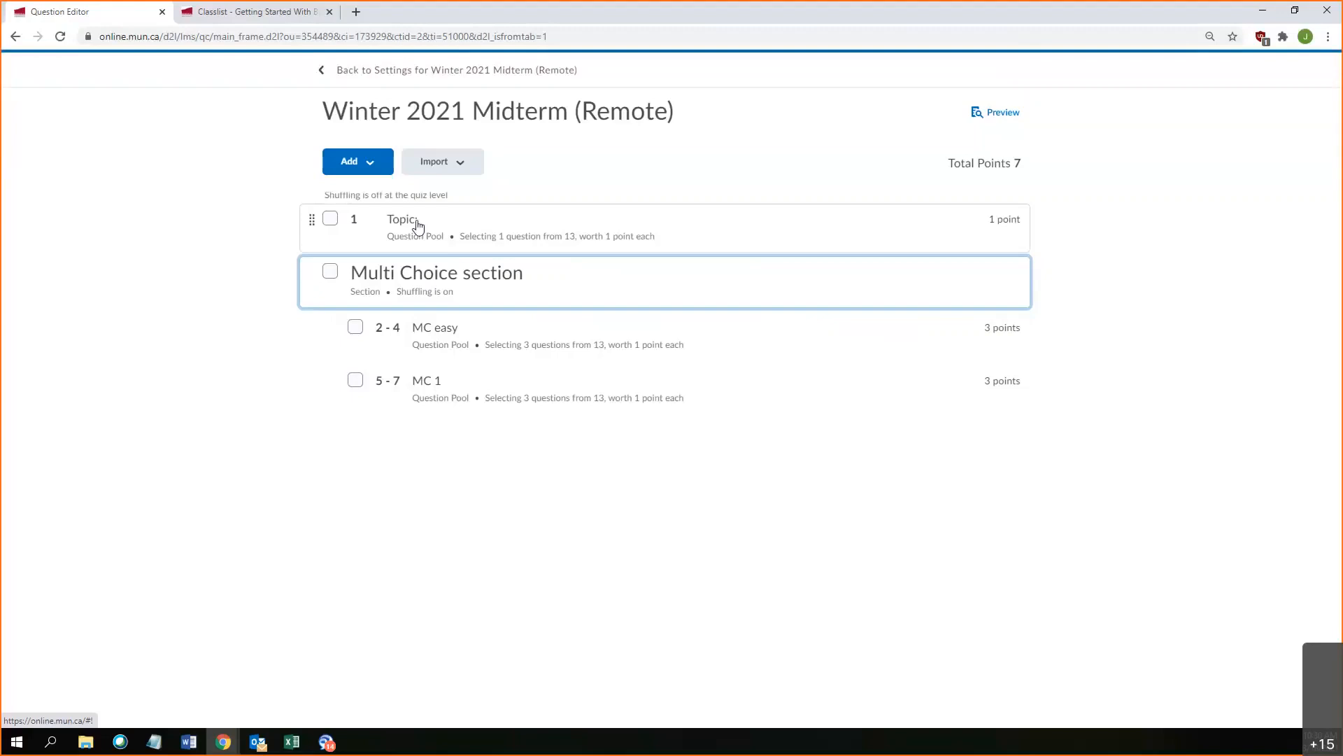
click(375, 174)
click(398, 208)
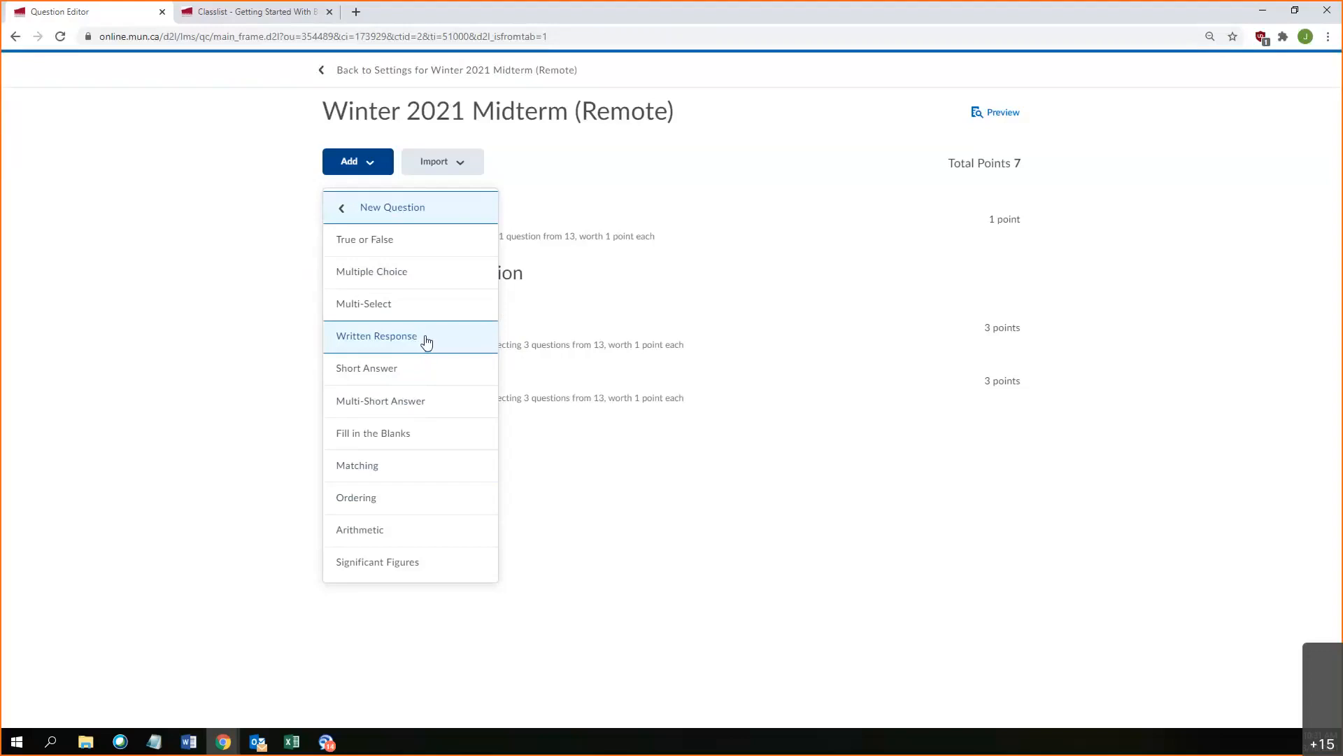
click(685, 516)
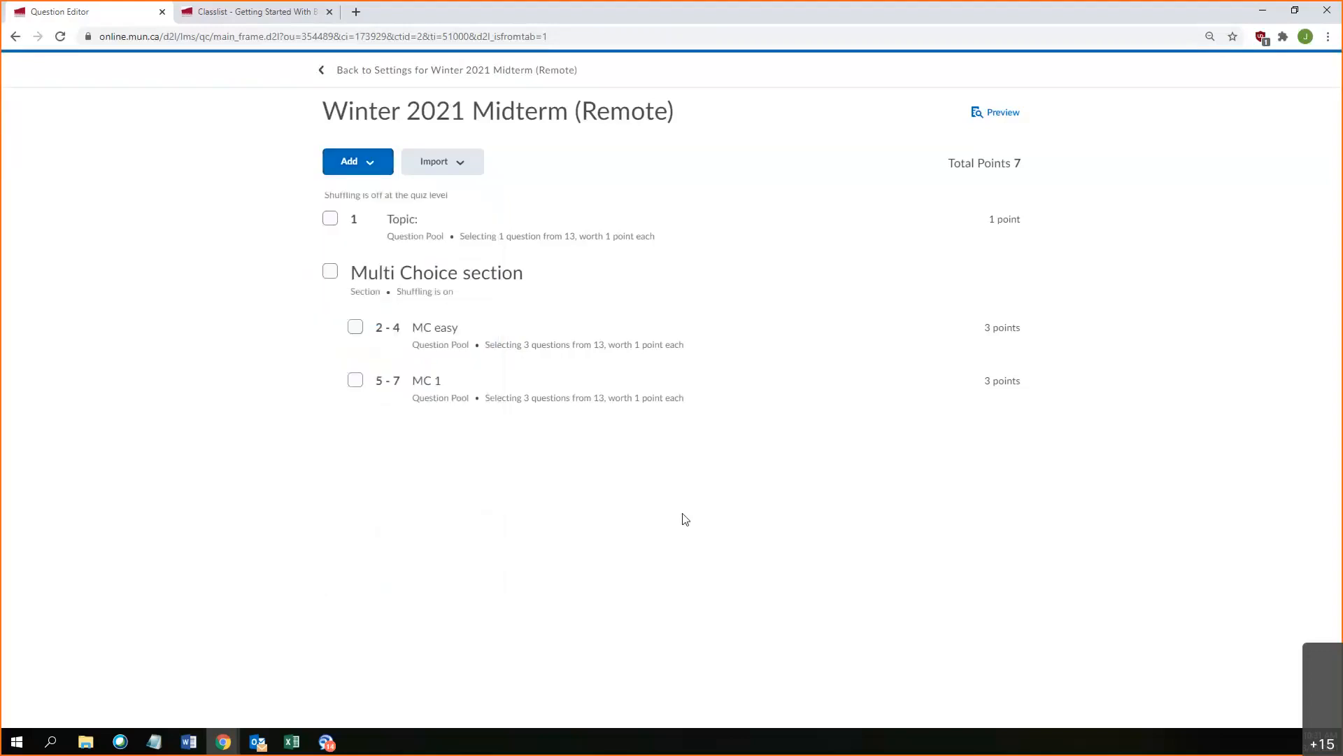
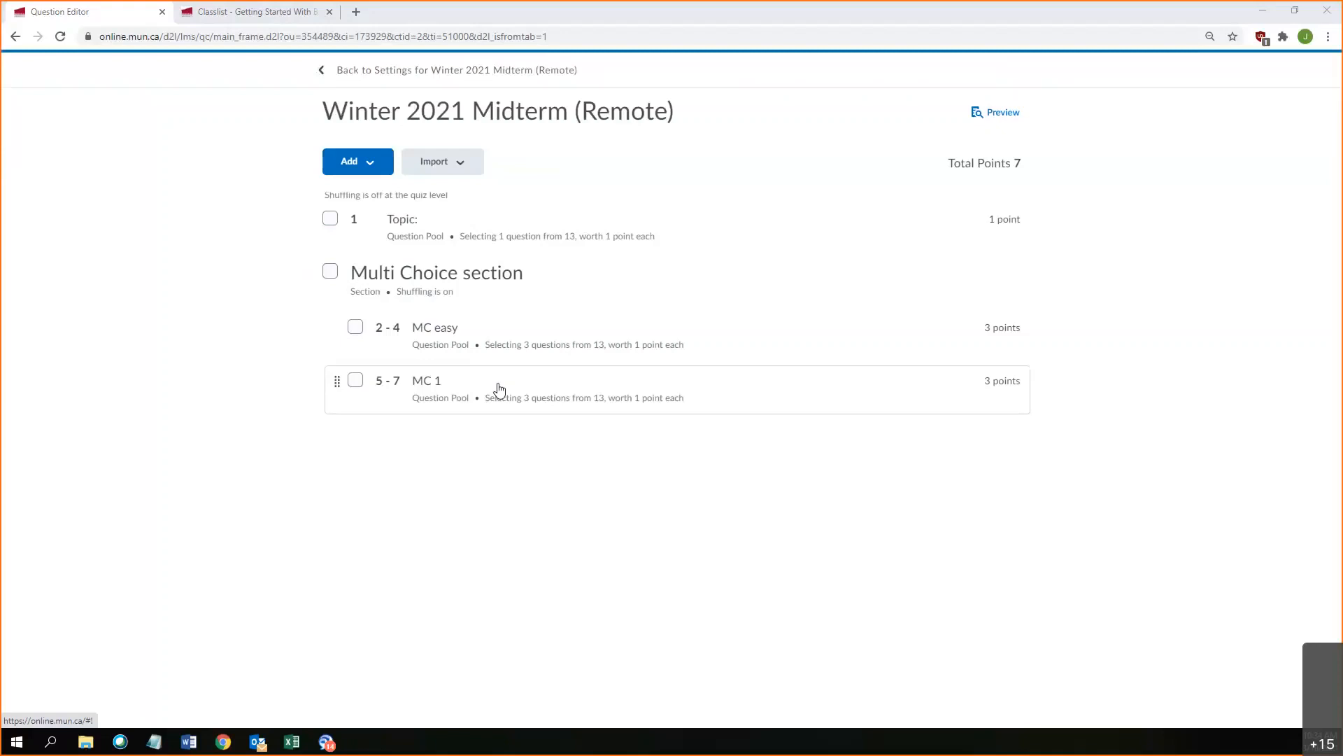
Step: Start a new Short Answer question in the quiz
click(366, 166)
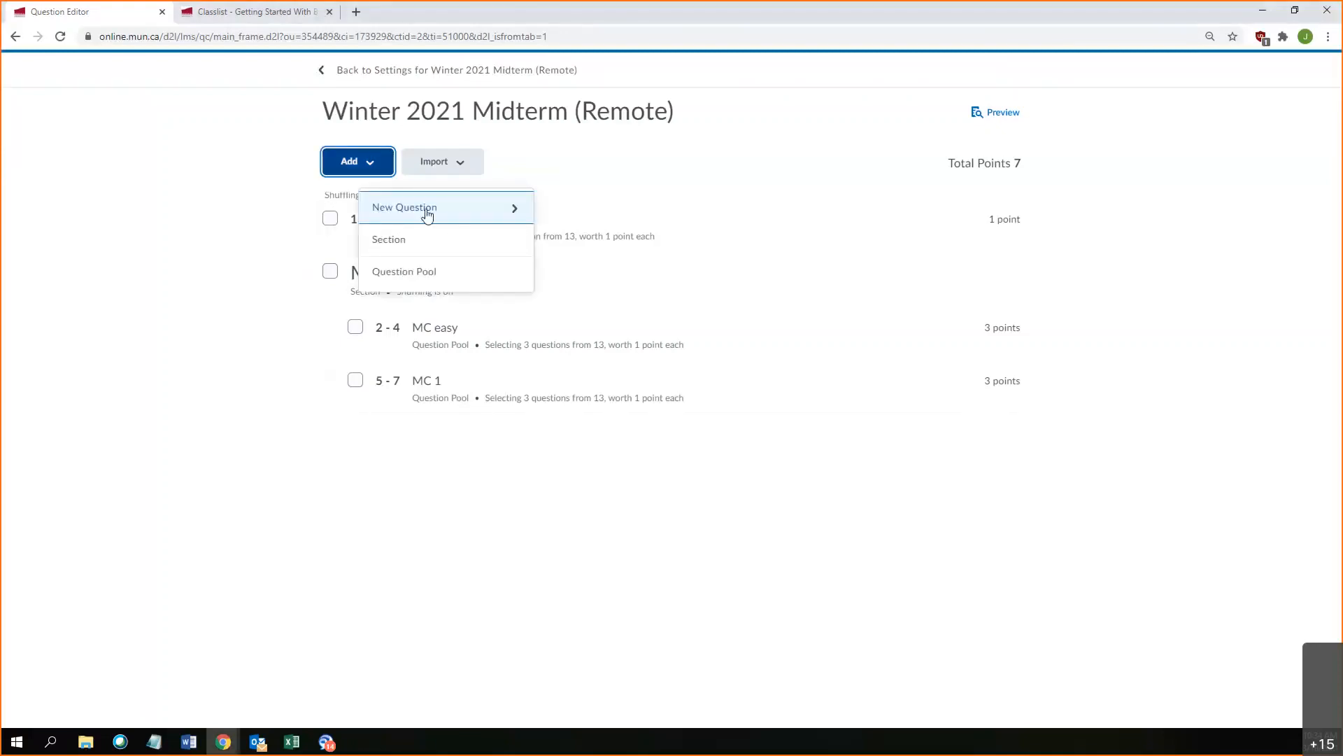
click(426, 210)
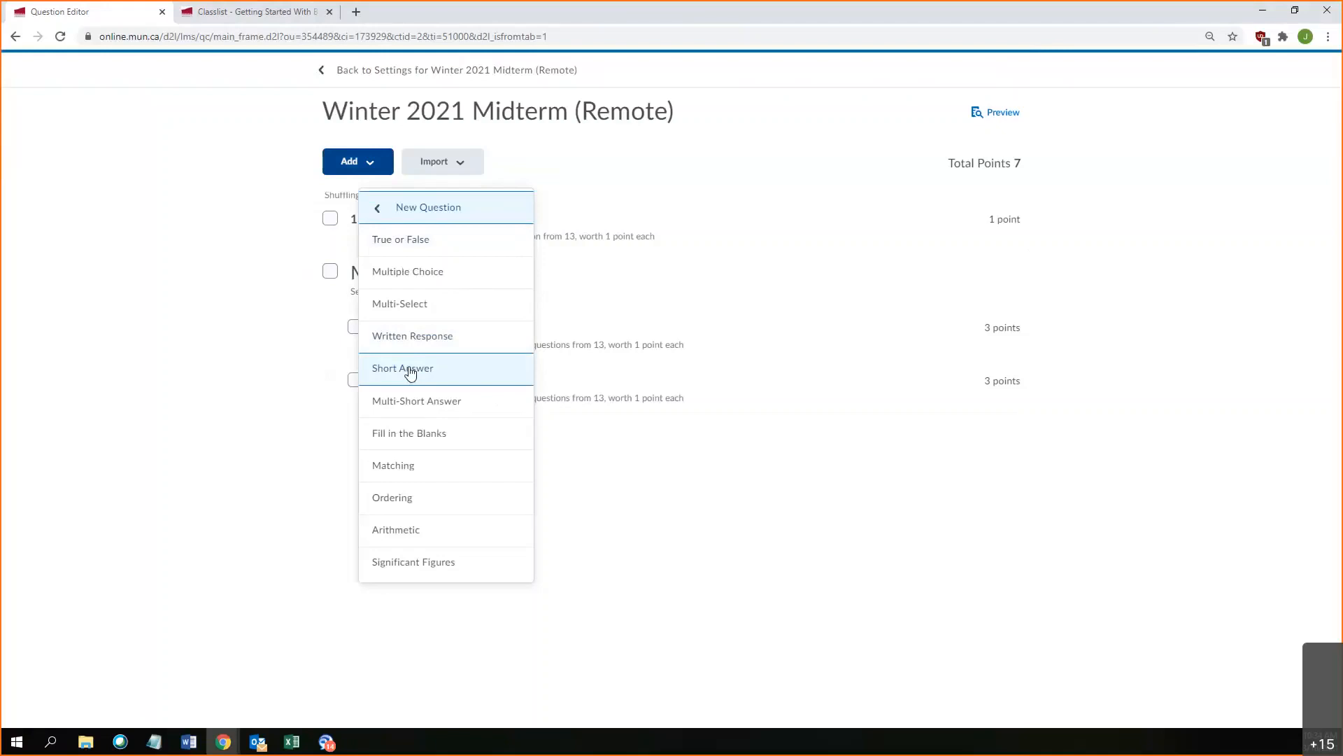
click(411, 371)
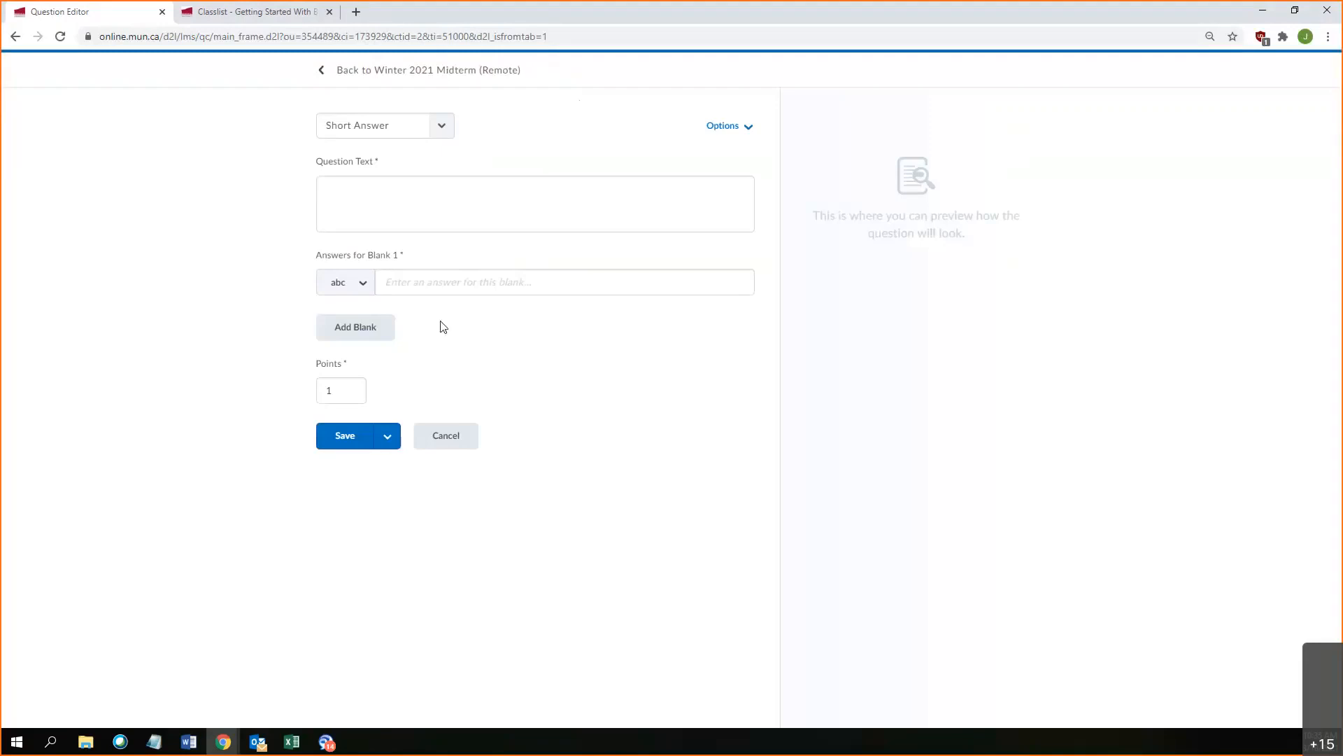
click(435, 280)
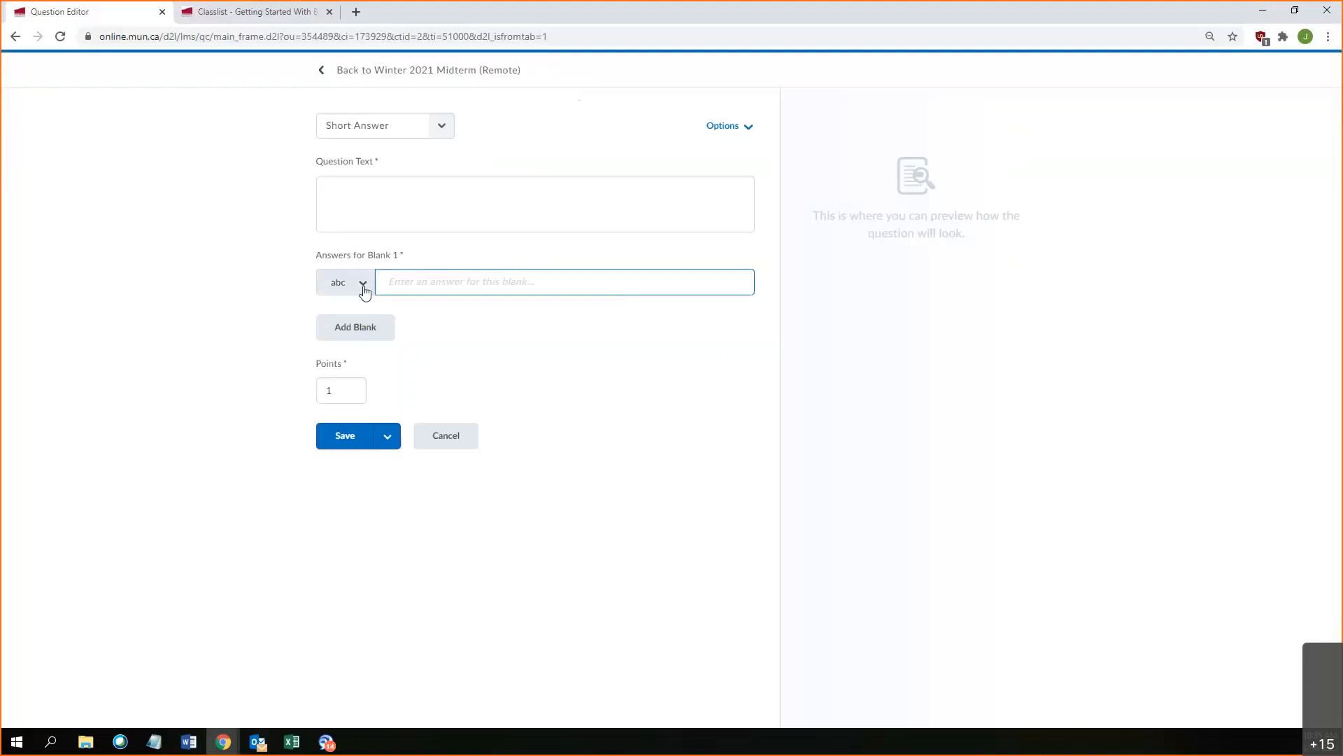
Step: Try out two extra answer blanks in the short answer question and remove them again
click(361, 333)
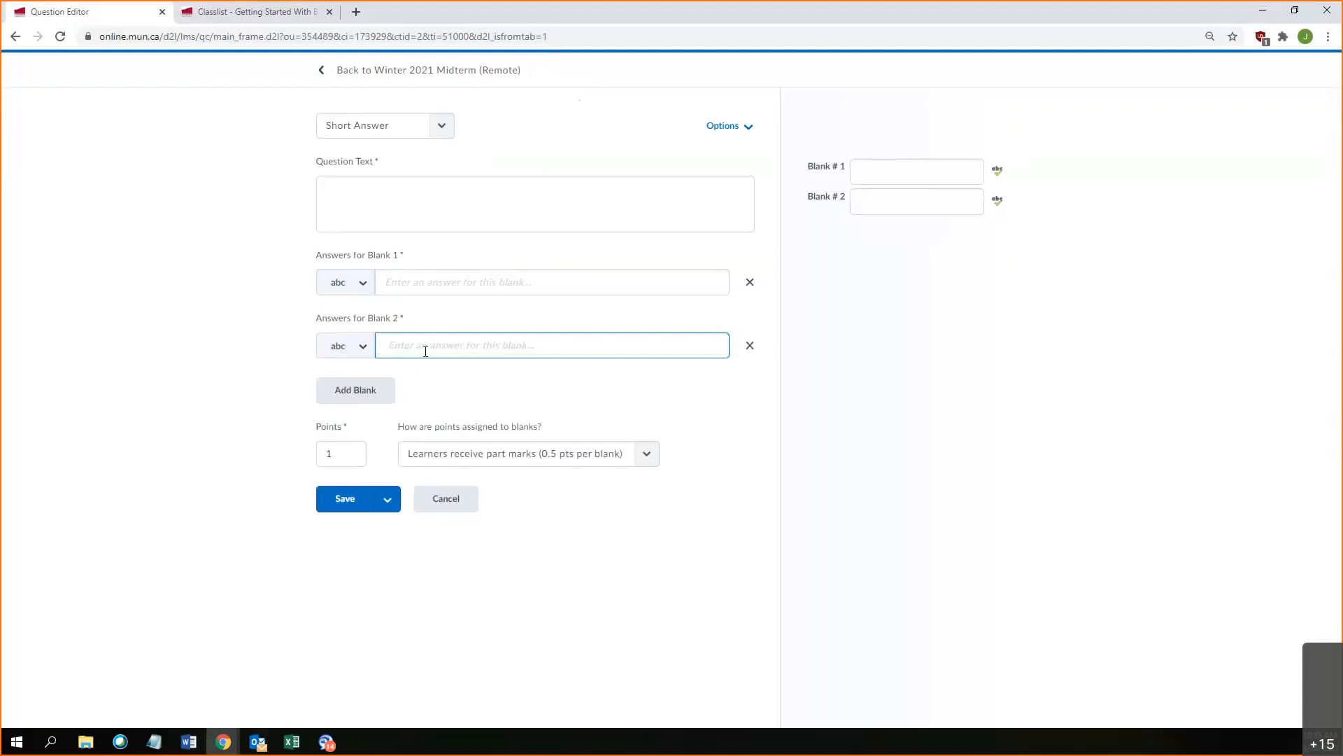
click(387, 390)
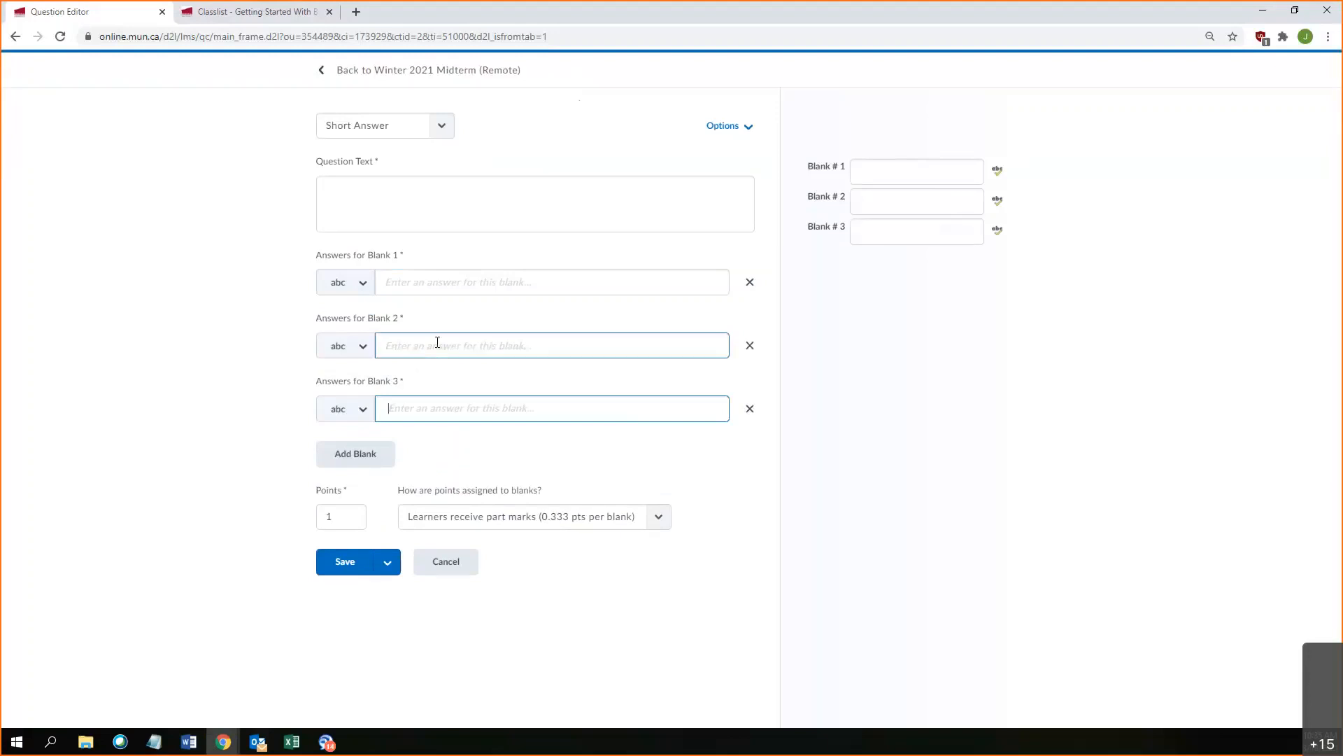
click(369, 288)
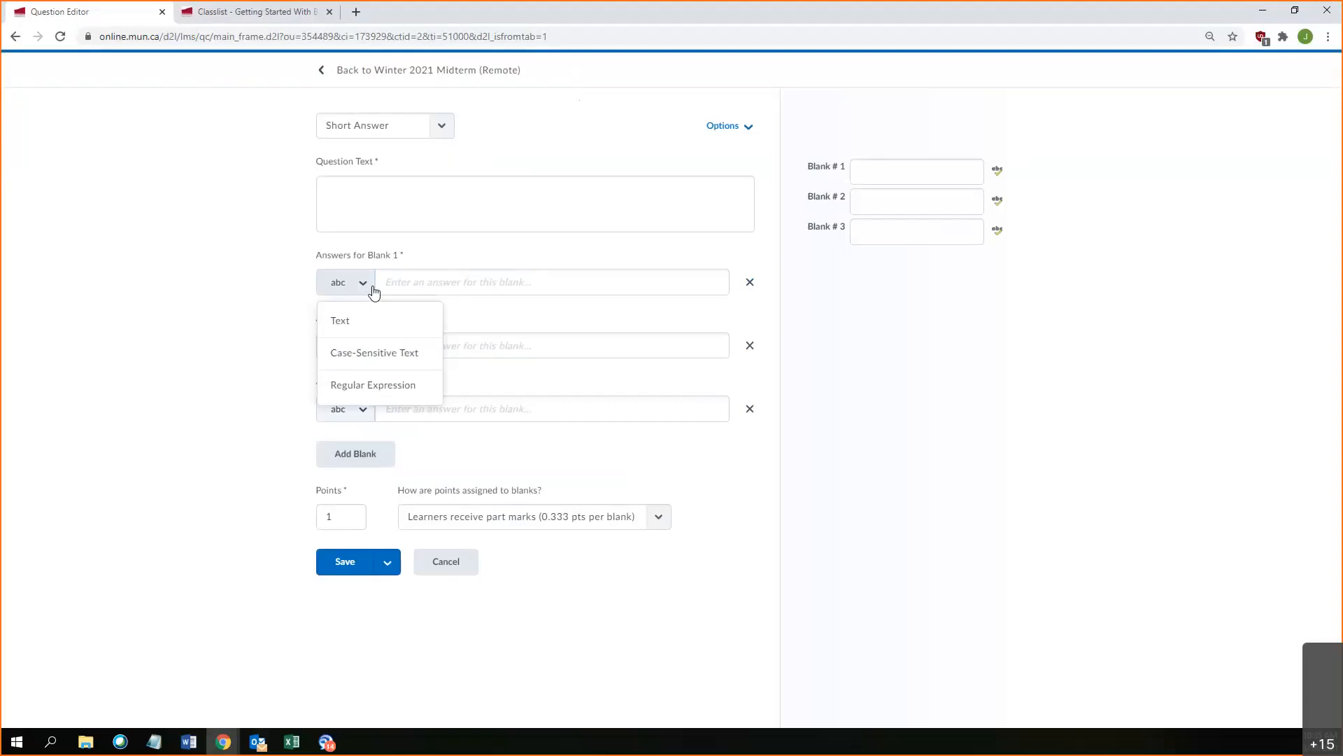
click(396, 281)
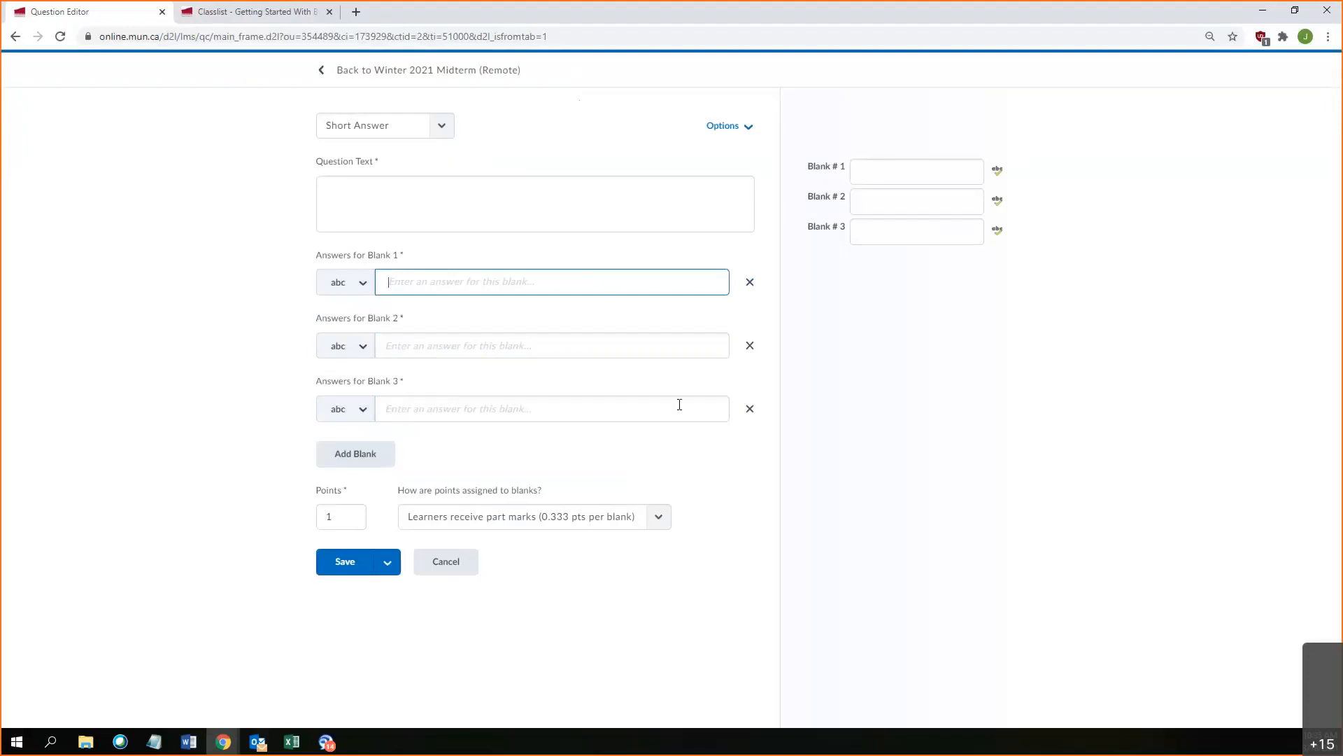
click(750, 408)
click(750, 347)
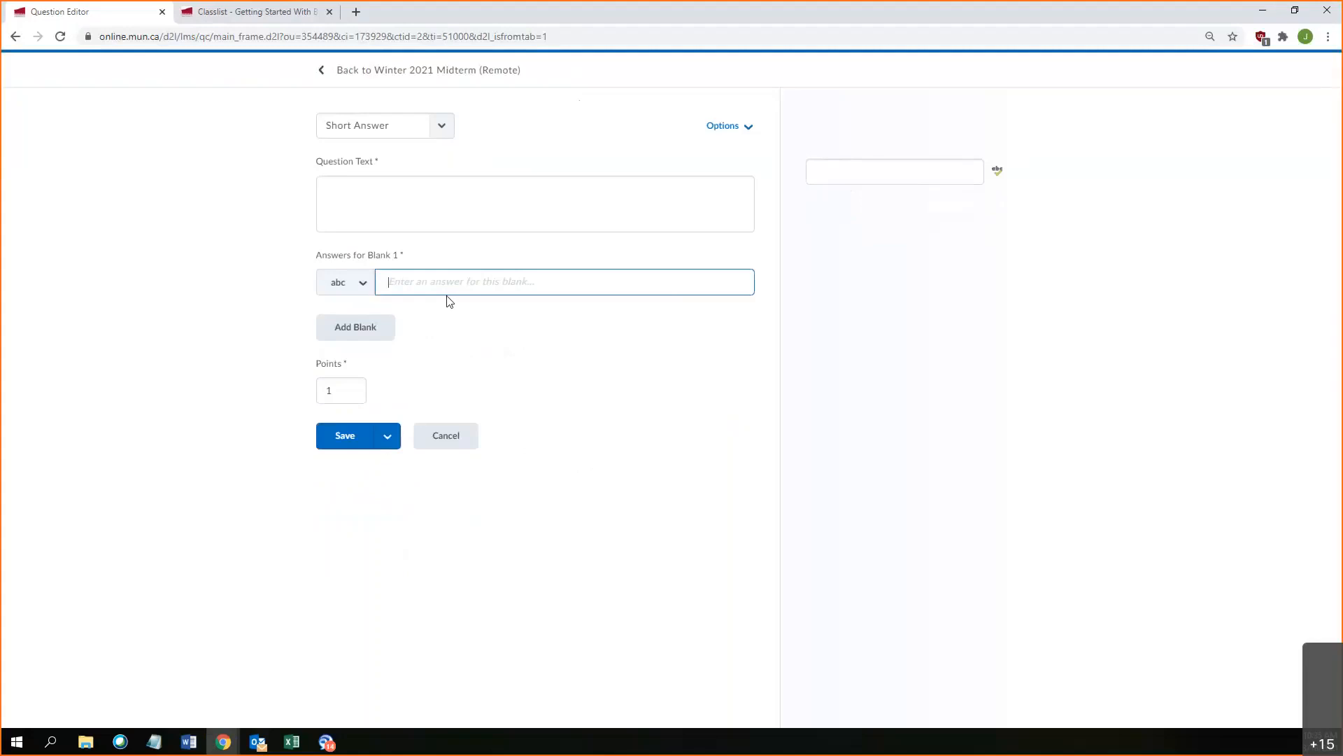
Step: Set the answer evaluation type of Blank 1 to Regular Expression
click(356, 282)
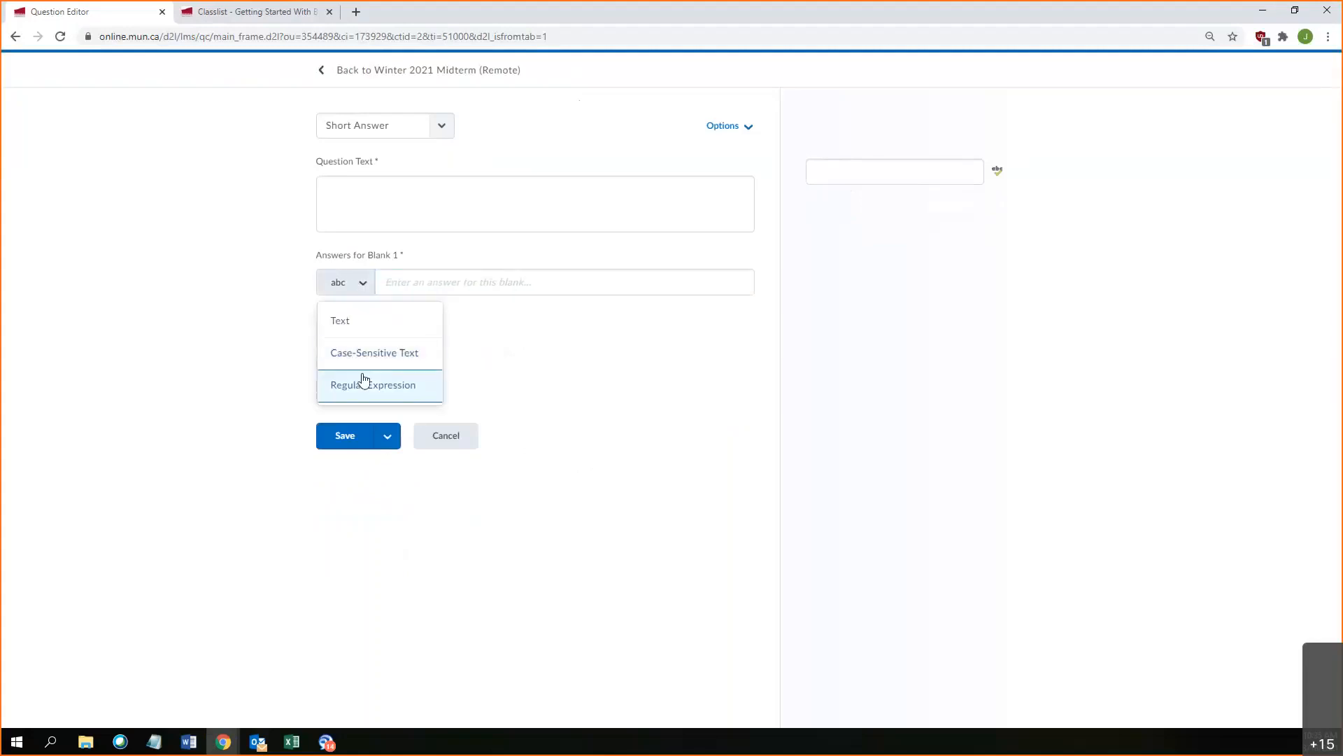
click(364, 382)
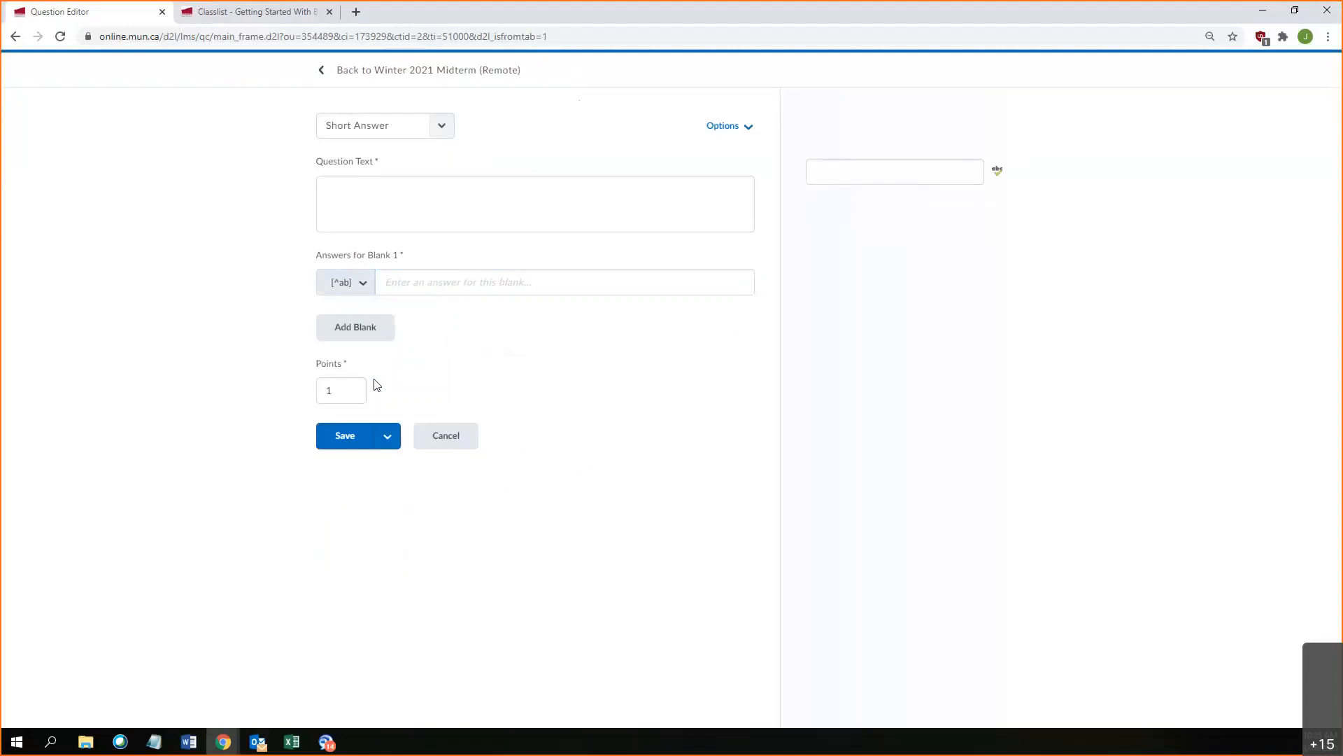
Step: Try out "^Cat" as the regular expression answer for Blank 1 and clear it again
click(337, 287)
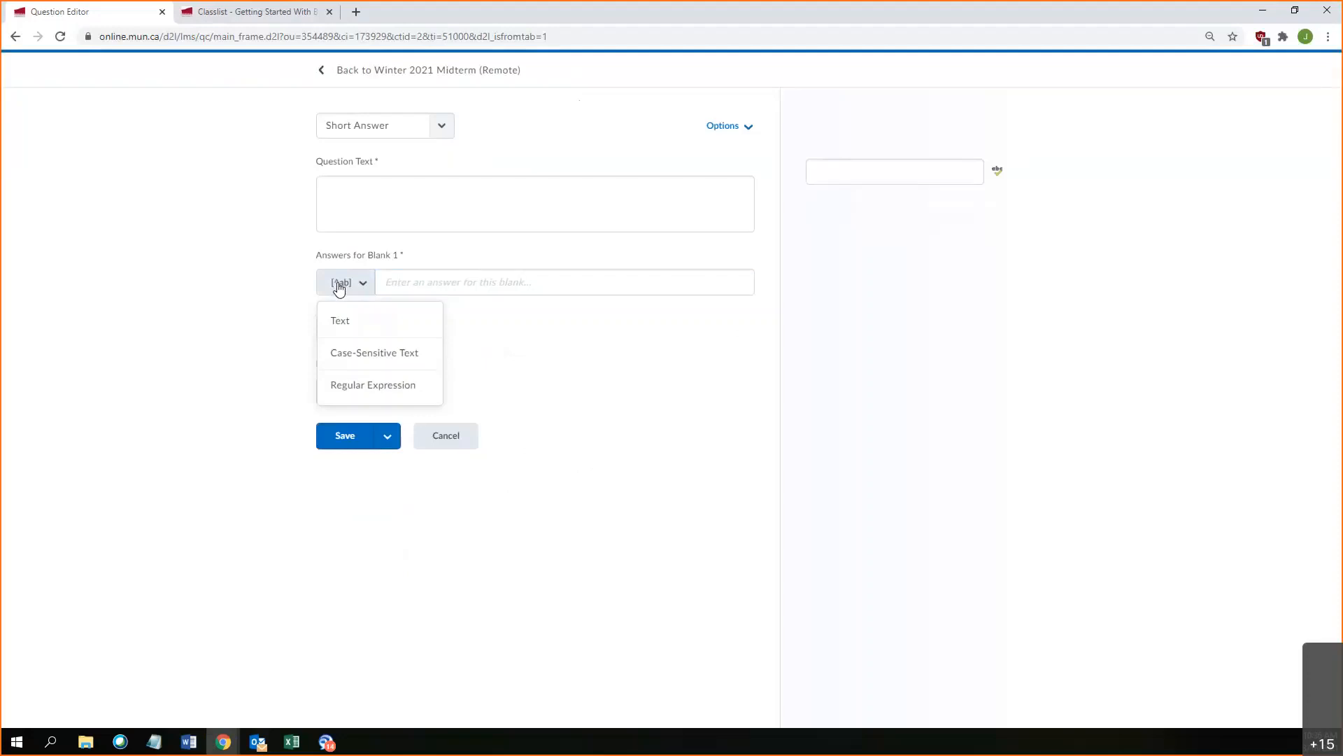
click(362, 287)
click(398, 281)
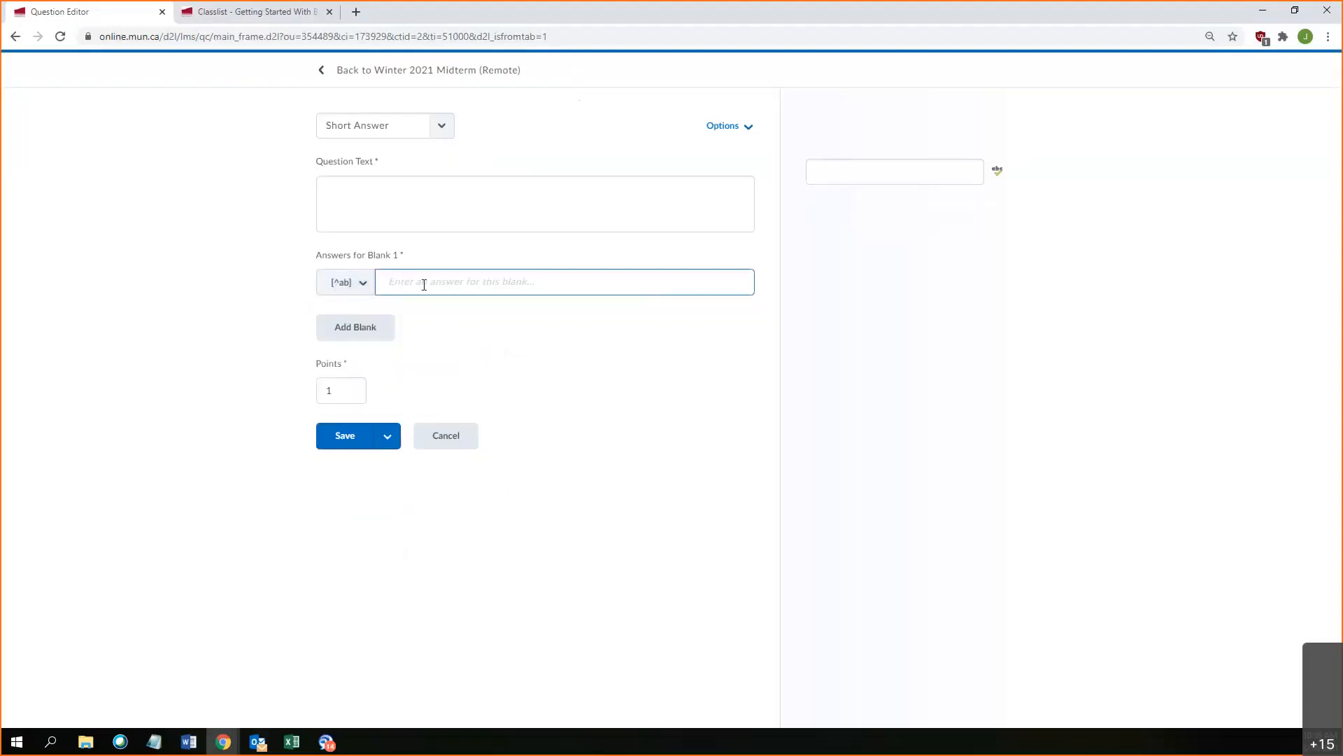
text(^)
text(Cat)
click(426, 279)
drag(414, 281, 354, 278)
click(406, 279)
drag(411, 278, 432, 378)
click(407, 281)
triple_click(396, 282)
key(BackSpace)
Step: Discard the unfinished short answer question and go back to the quiz's question list
click(458, 212)
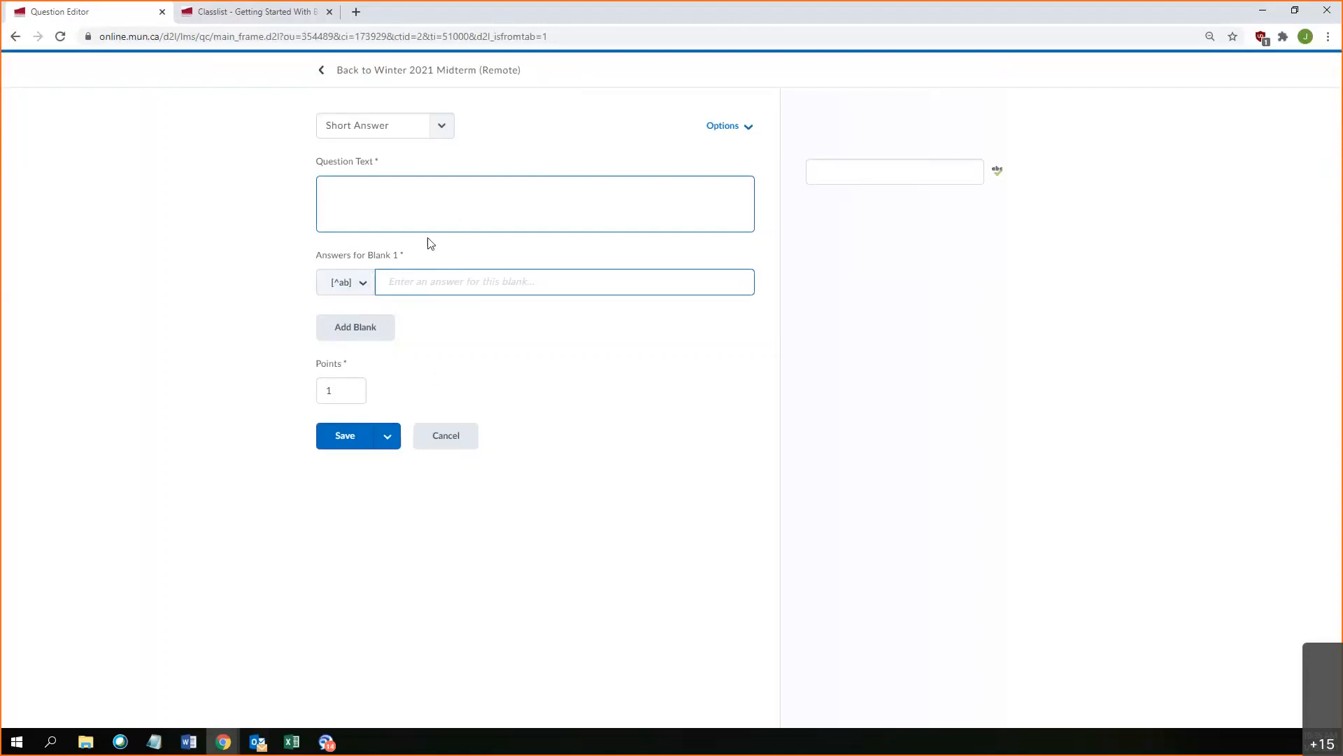
click(413, 276)
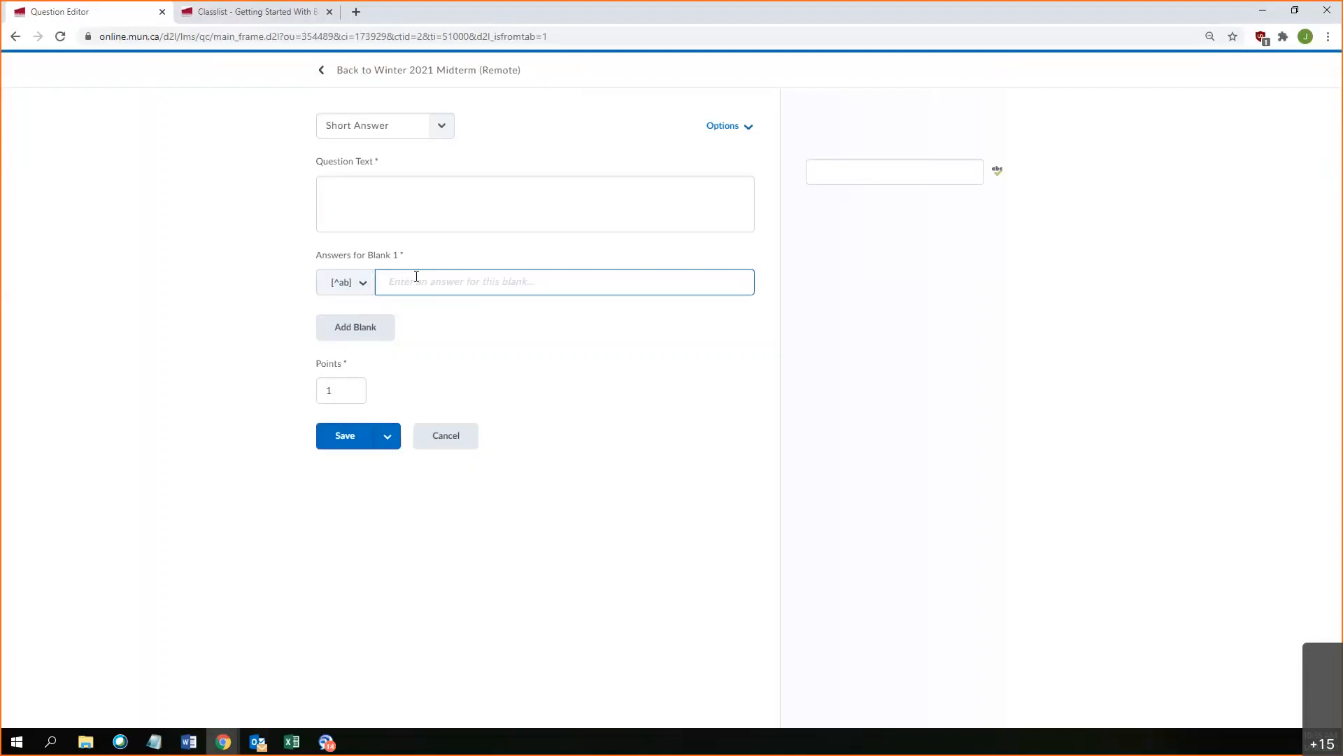
click(433, 435)
Step: Start a new Written Response question in the quiz
click(376, 175)
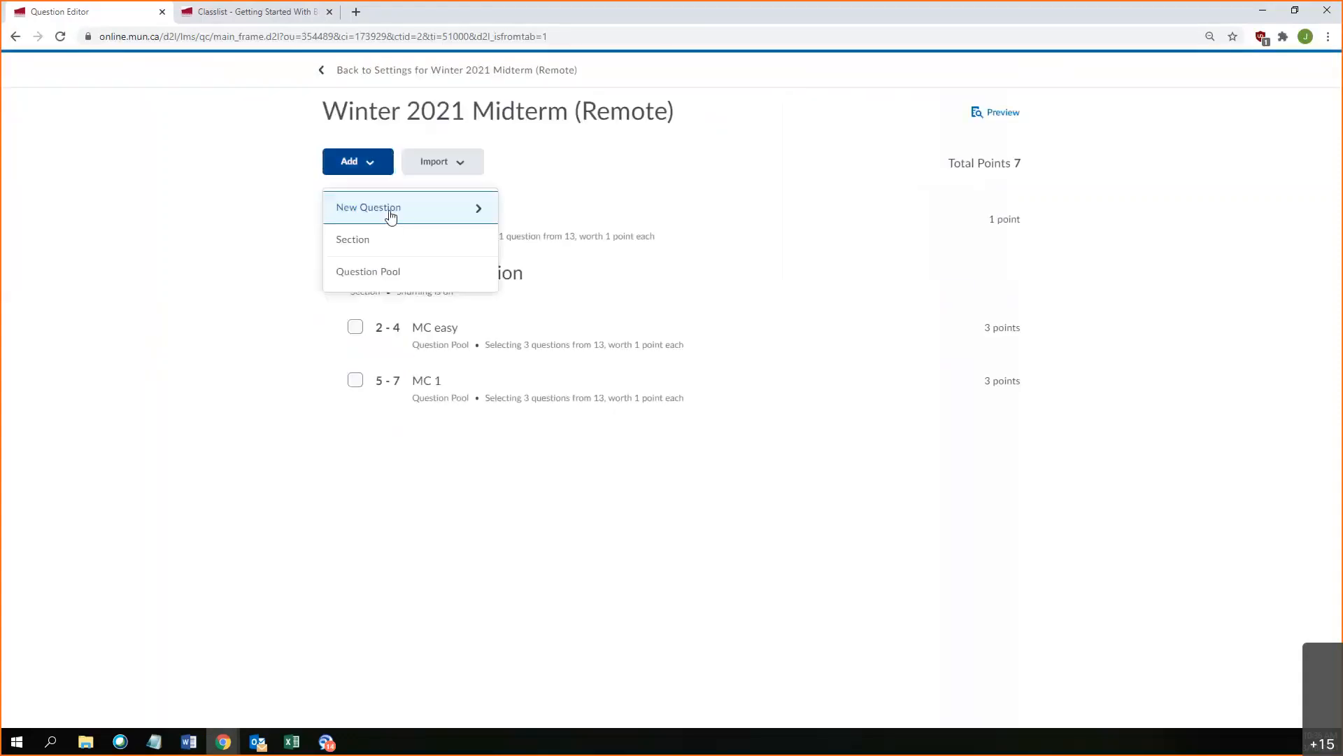
click(390, 215)
click(410, 336)
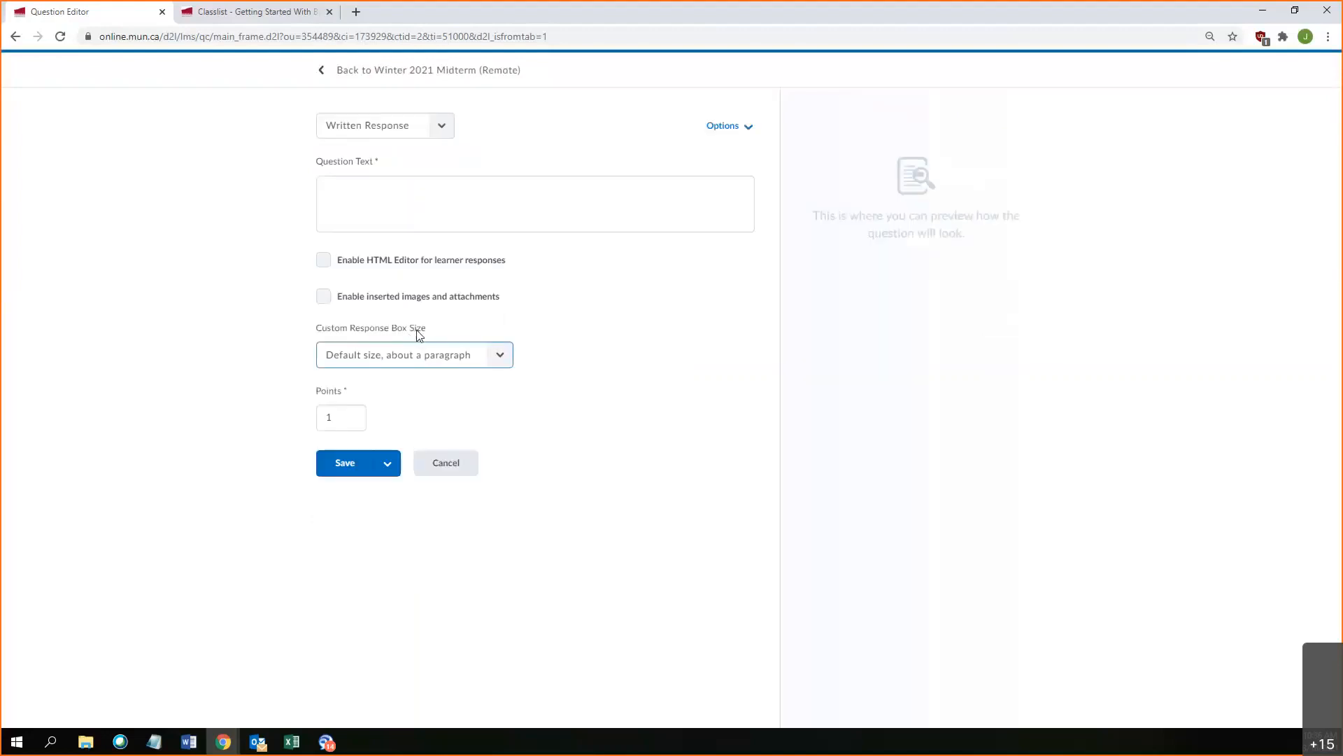
Step: Try the custom response box sizes for the written response question, ending with "A bit shorter, just a sentence"
click(423, 356)
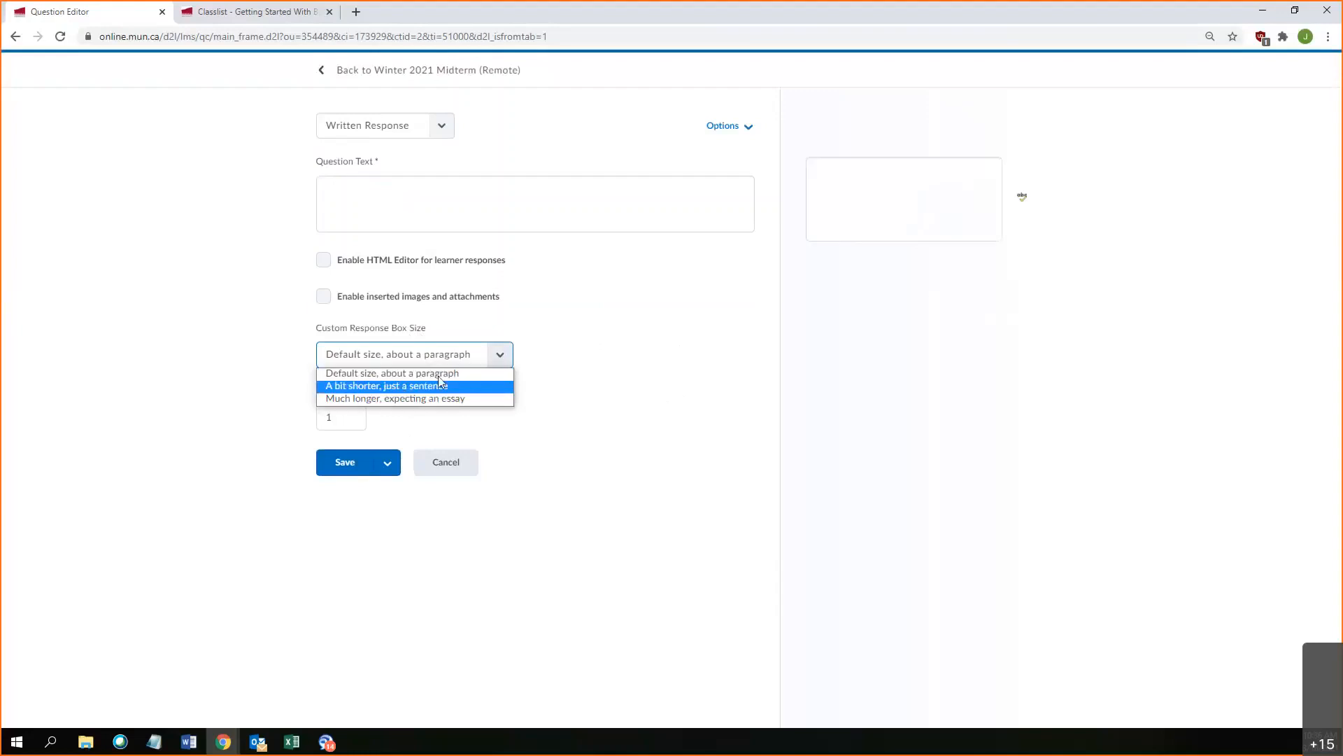
click(405, 387)
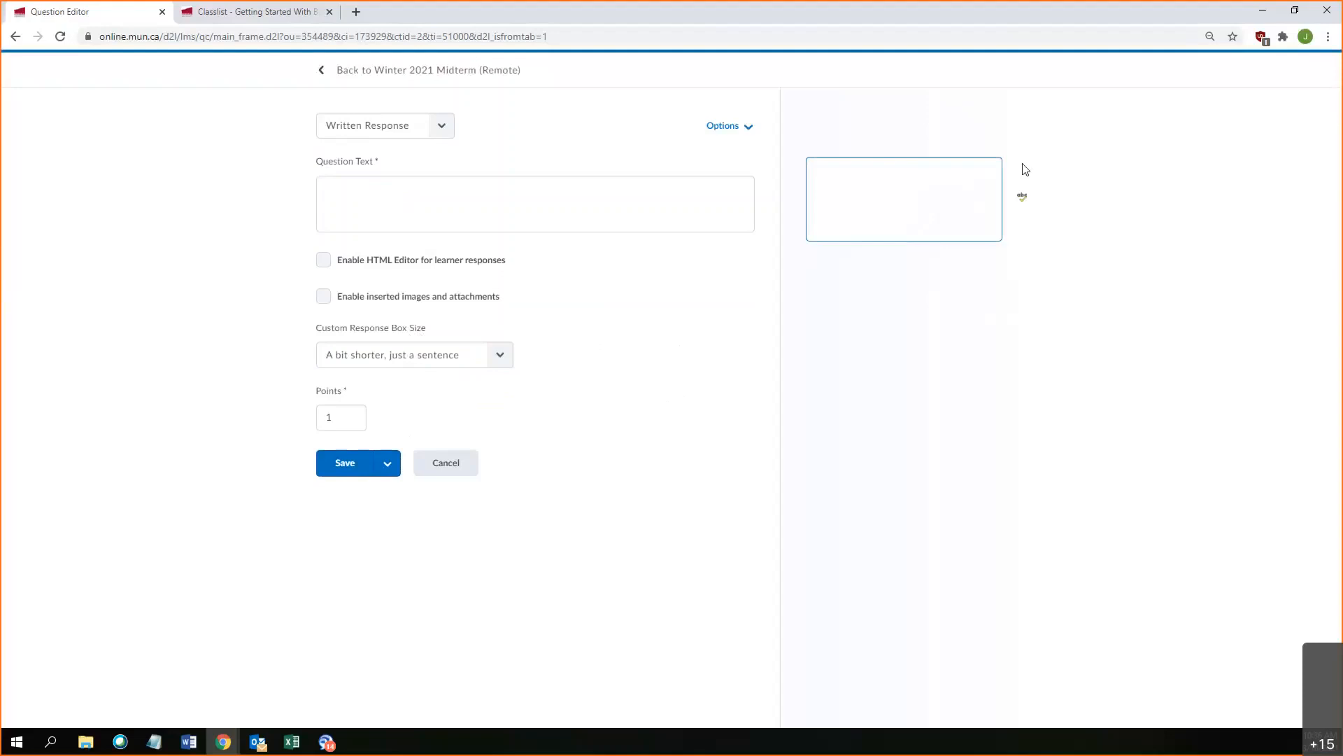
click(657, 203)
click(500, 355)
click(490, 372)
click(512, 359)
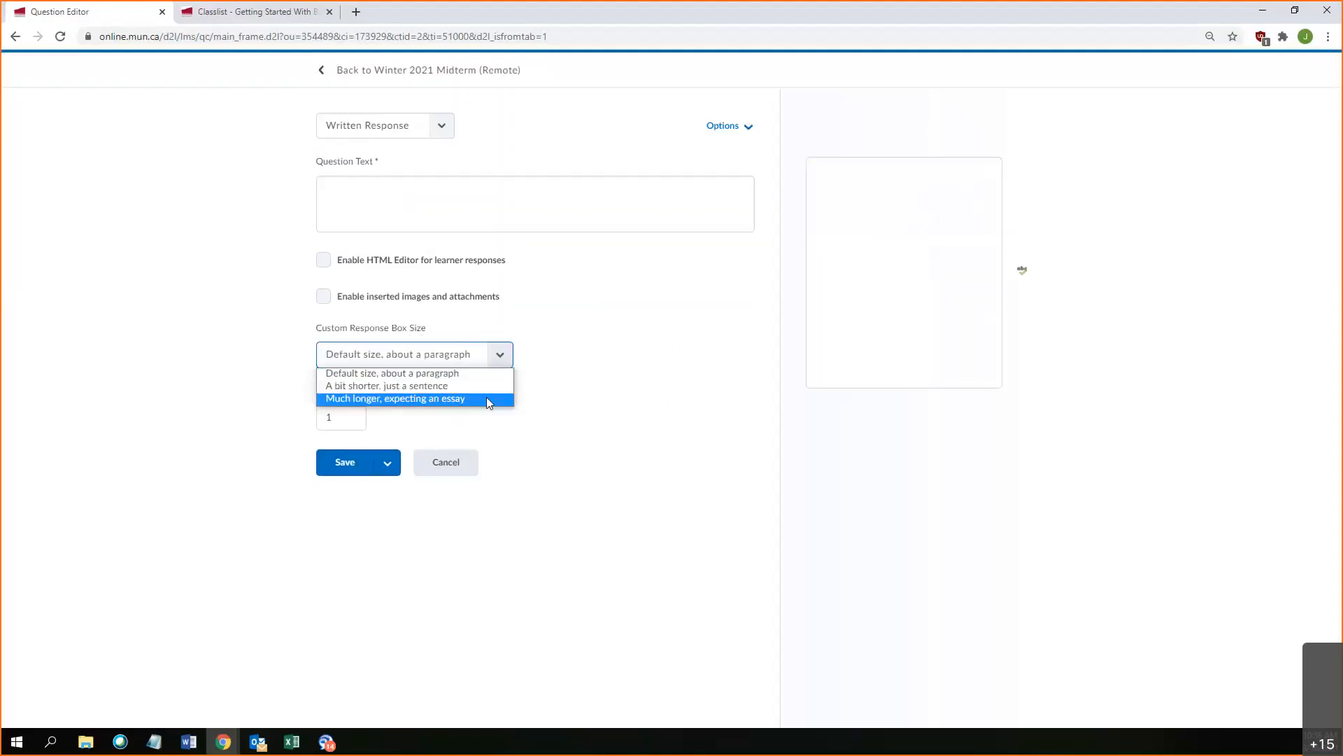
click(486, 396)
click(504, 357)
click(454, 385)
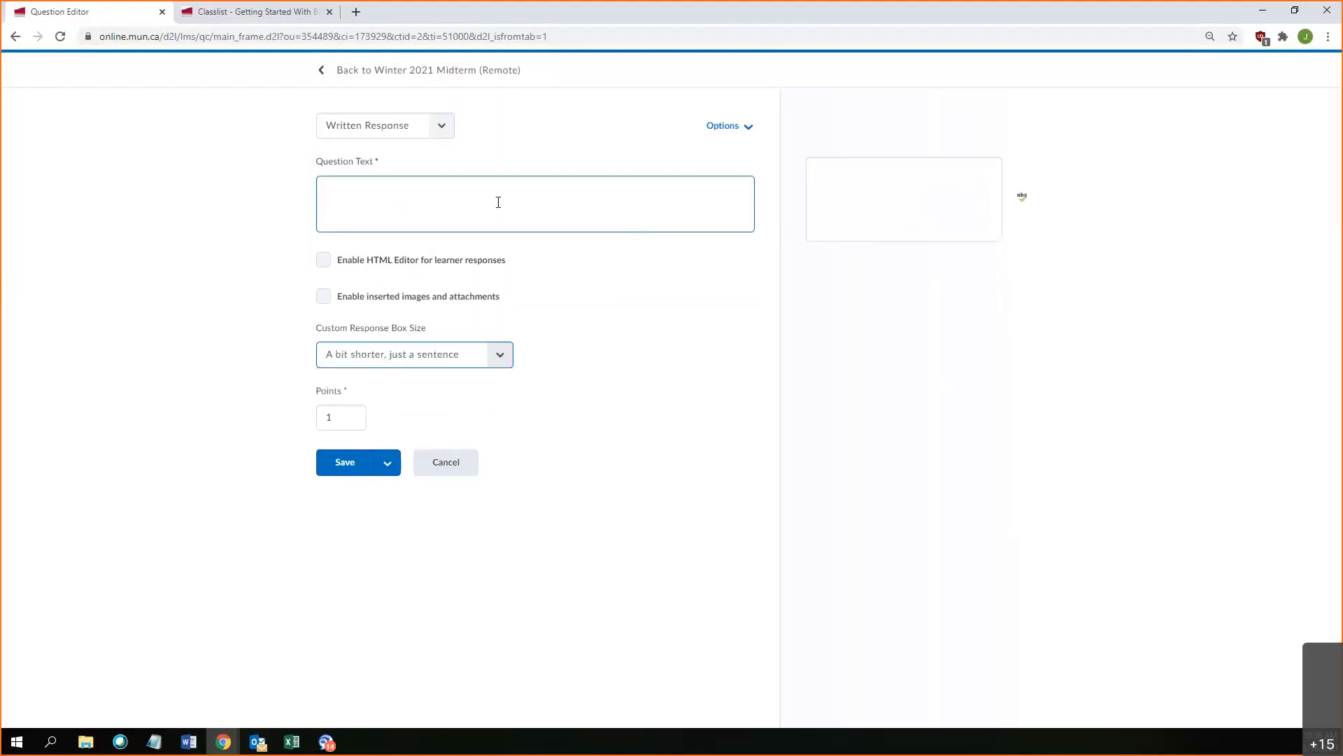
Step: Leave the written response question without saving it and return to the settings of the Winter 2021 Midterm (Remote) quiz
click(560, 190)
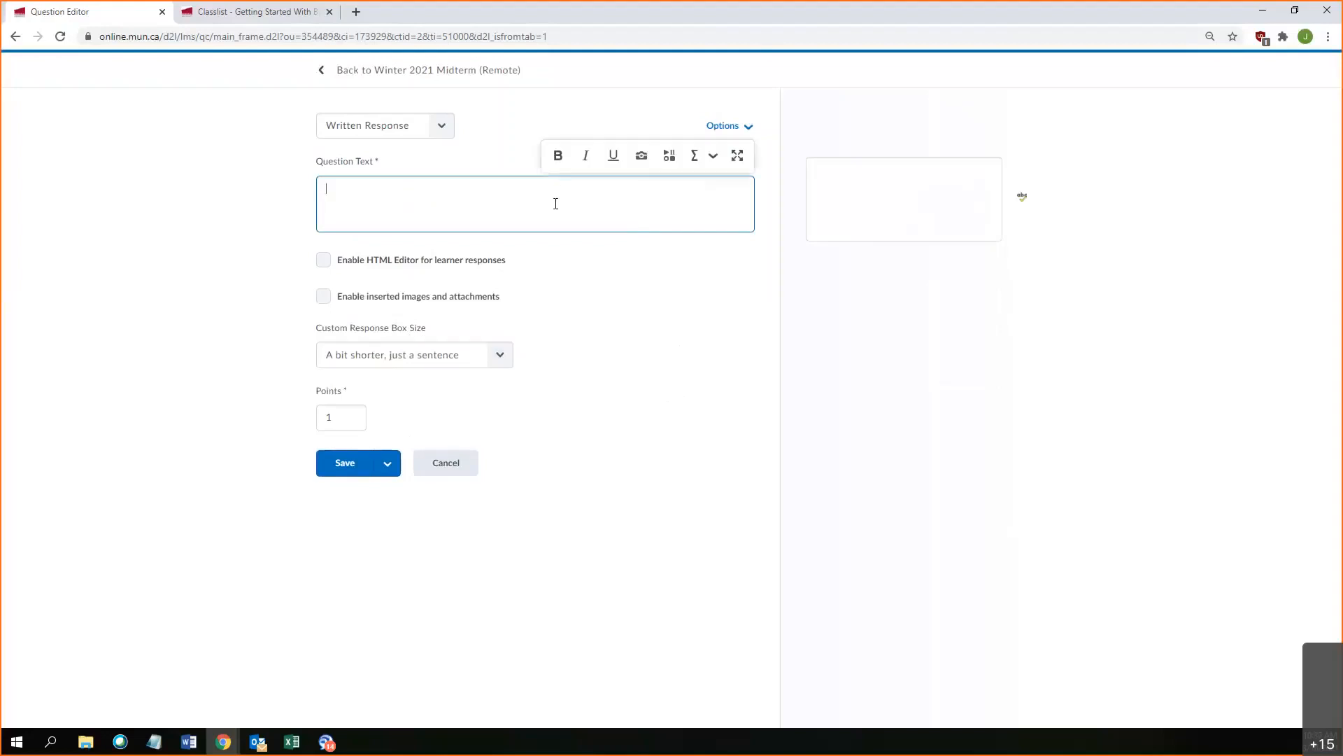
click(616, 277)
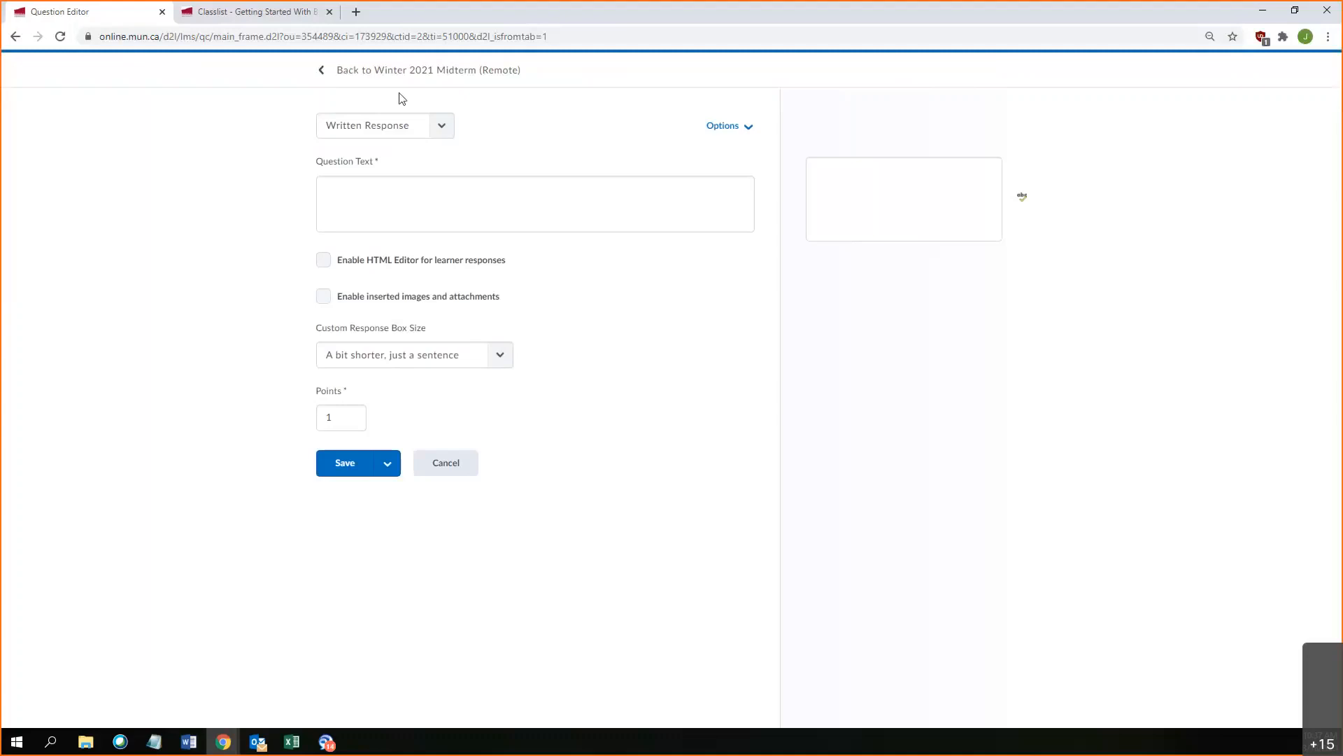
click(341, 78)
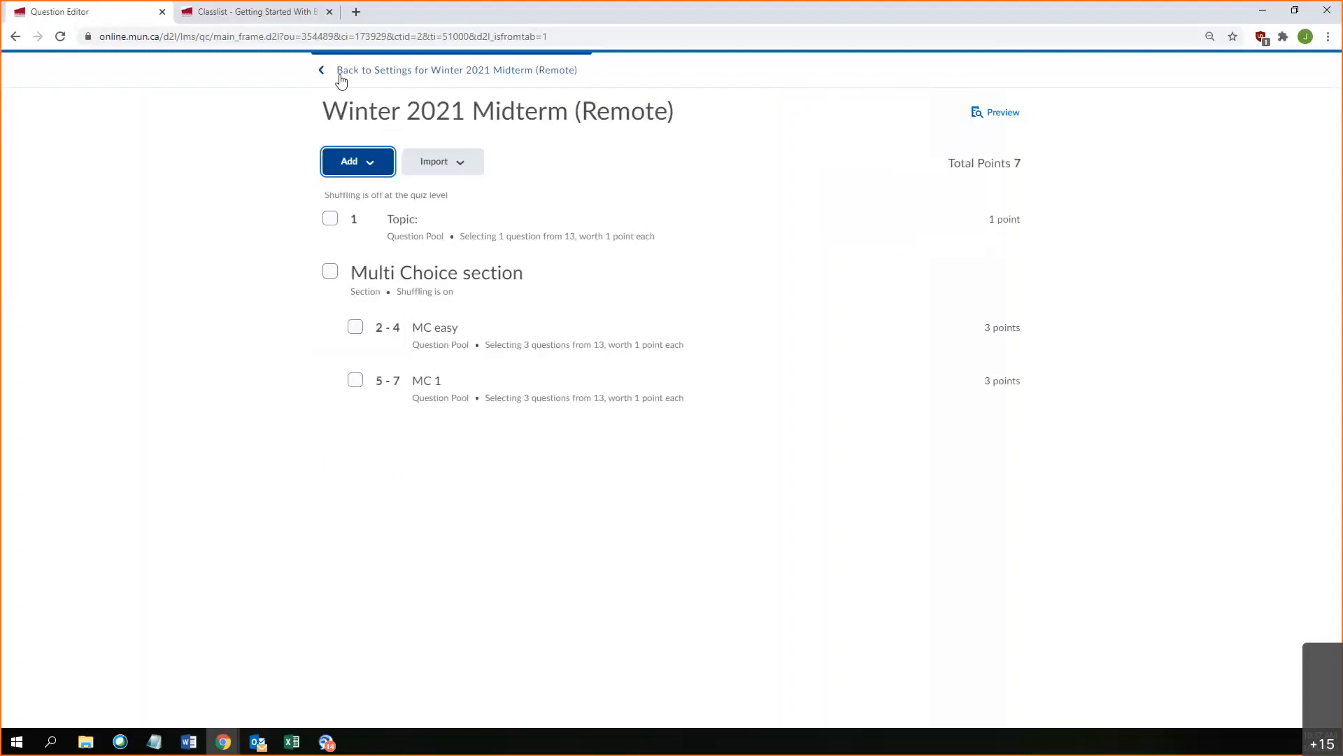
click(342, 80)
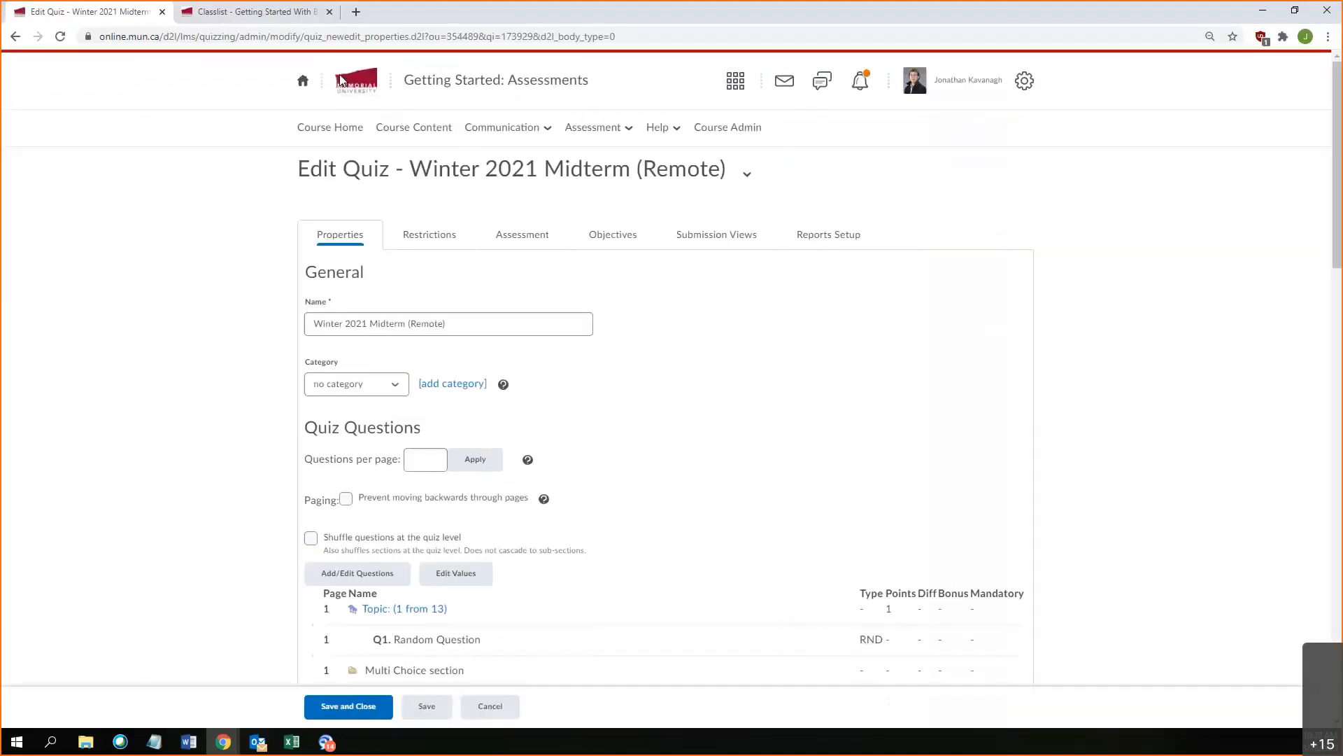
Step: Look over the quiz's question list, then open the MC easy pool for editing and examine its questions
scroll(647, 322, down, 1)
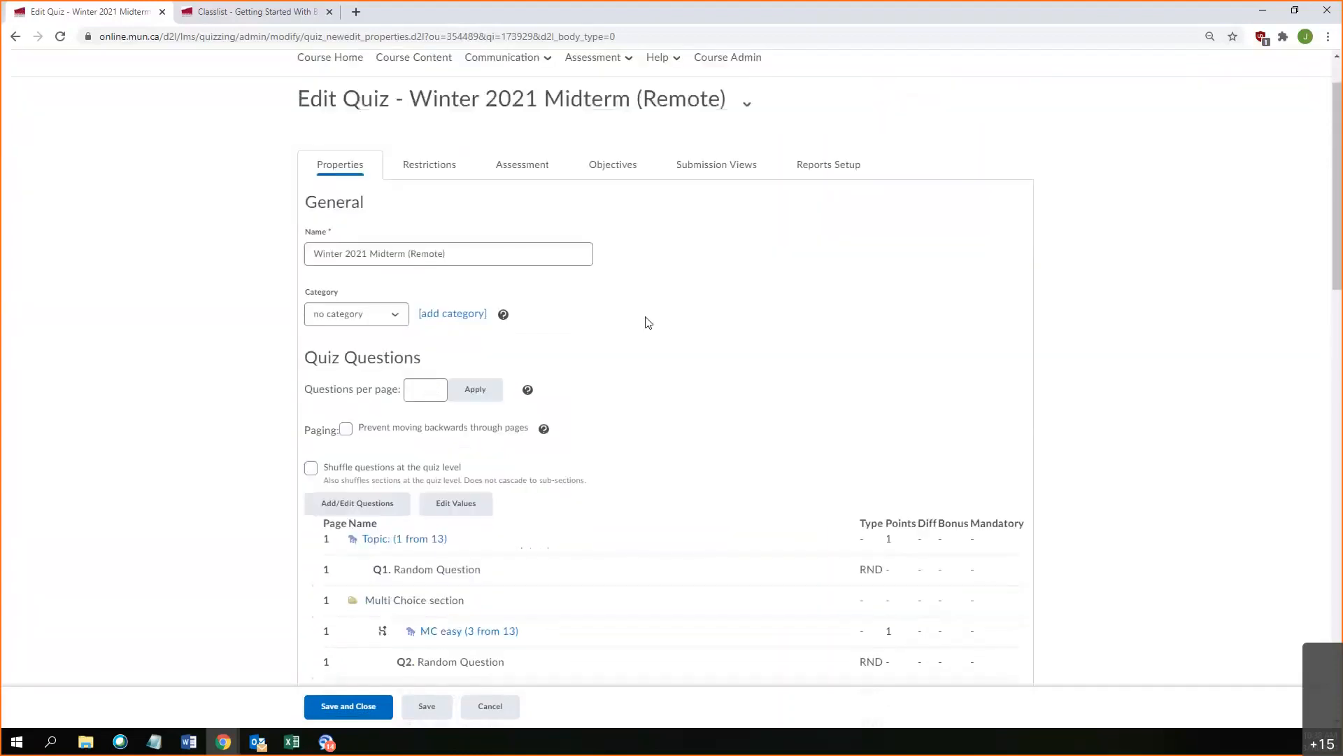
scroll(647, 322, down, 3)
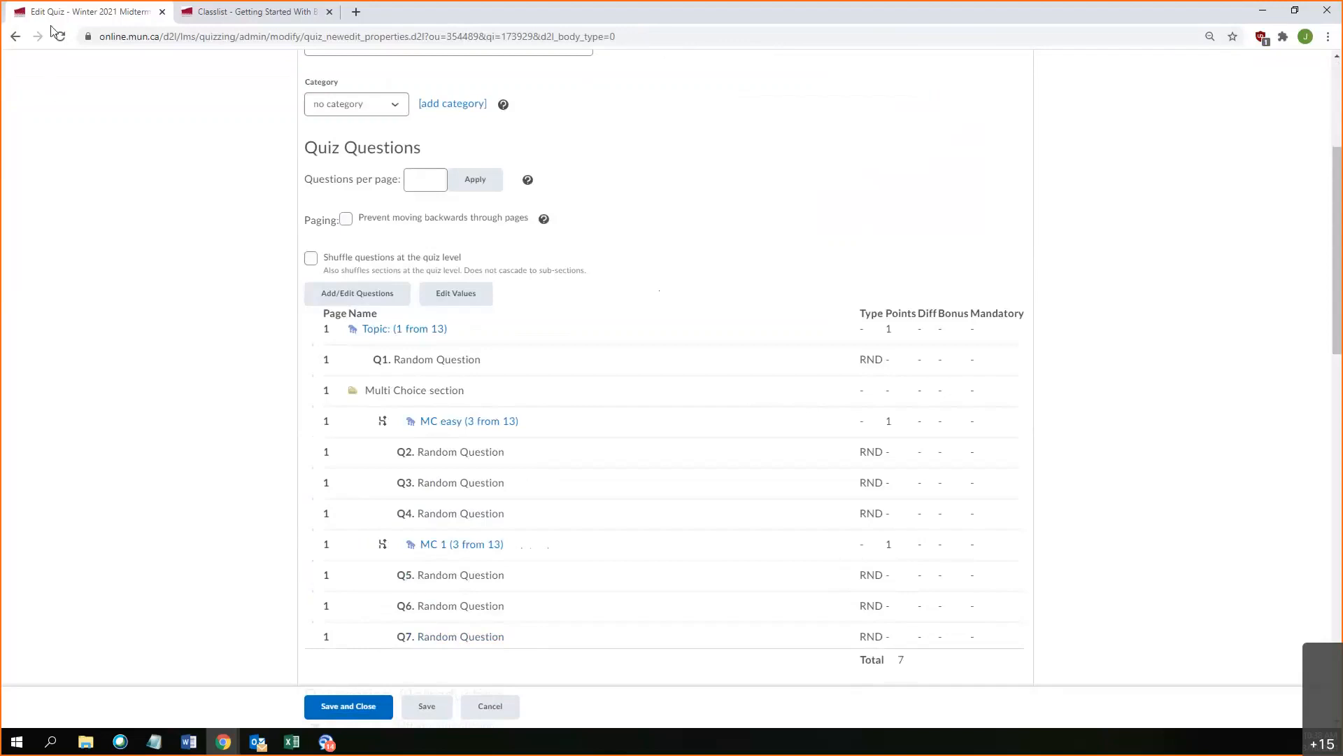
click(345, 291)
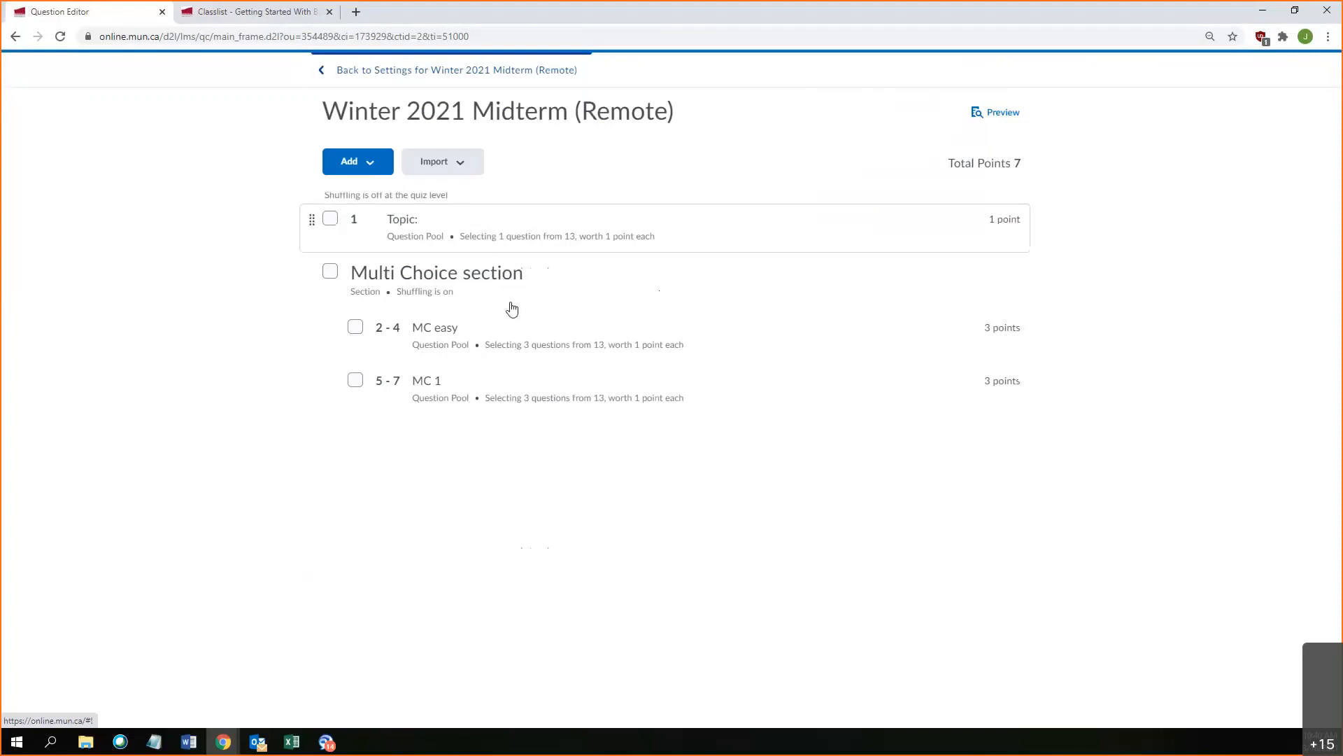
click(545, 345)
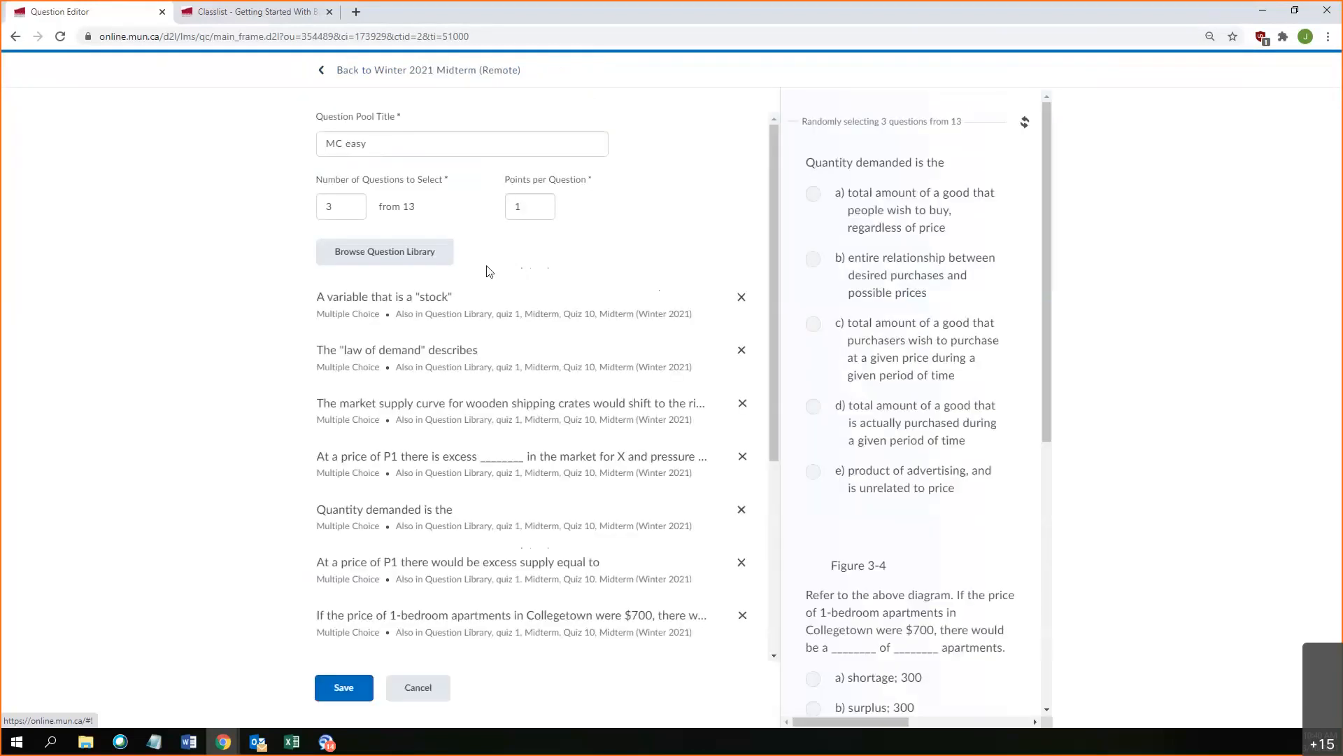
scroll(489, 270, down, 2)
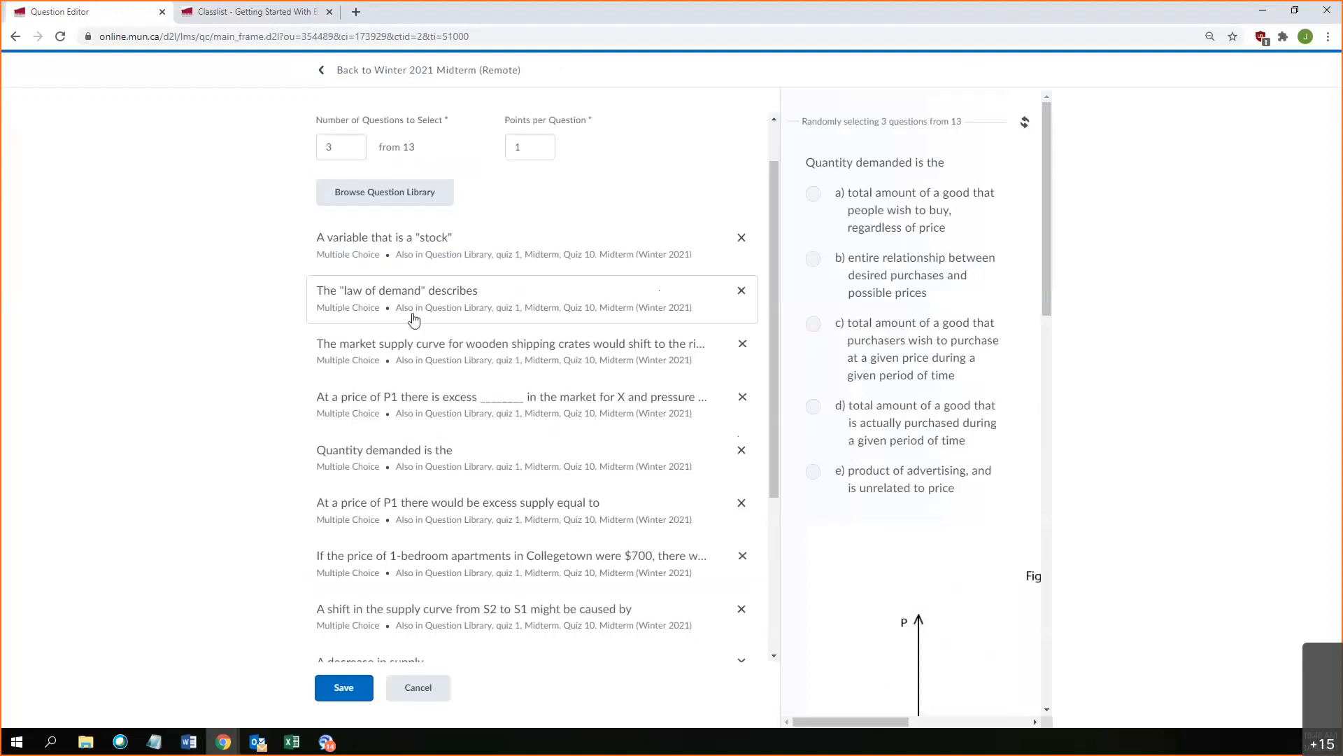
scroll(414, 319, up, 1)
scroll(511, 391, down, 2)
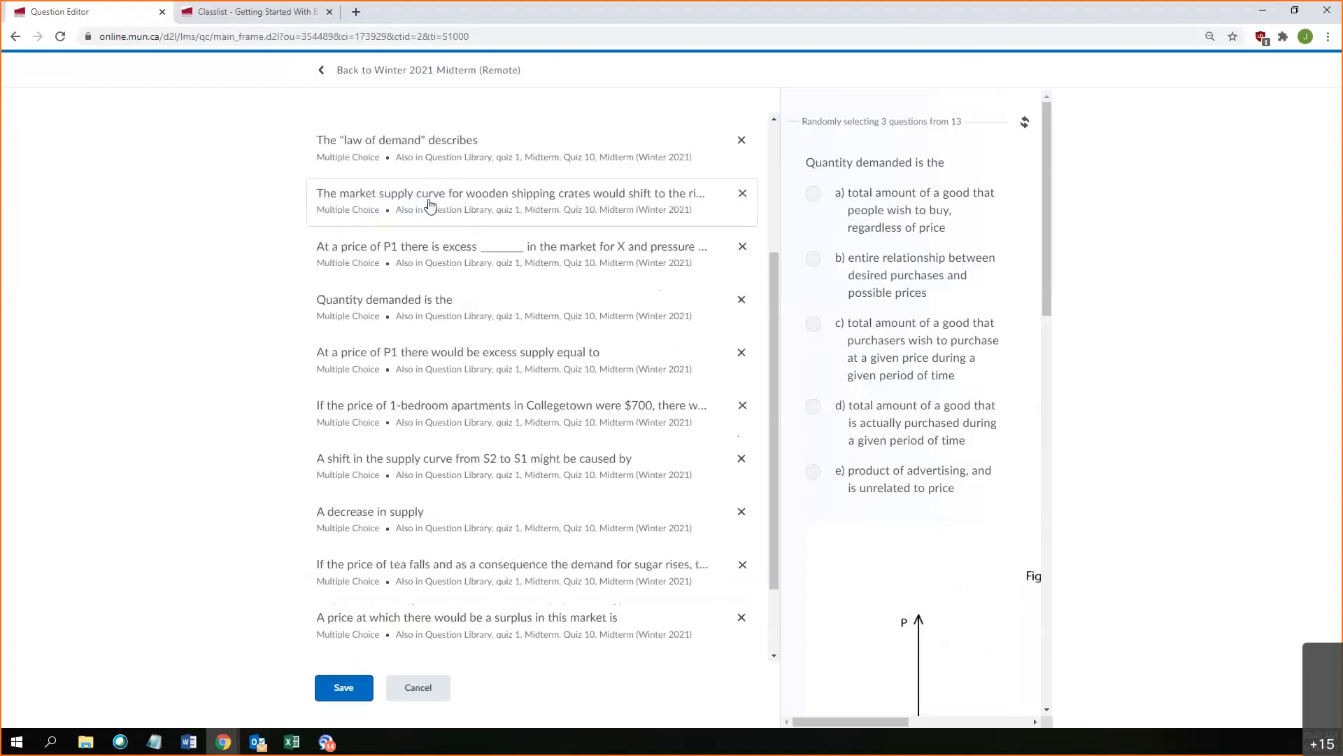
Step: Open the pool's question on wooden shipping crates to examine its description, text and answers, and close it without changes
click(429, 209)
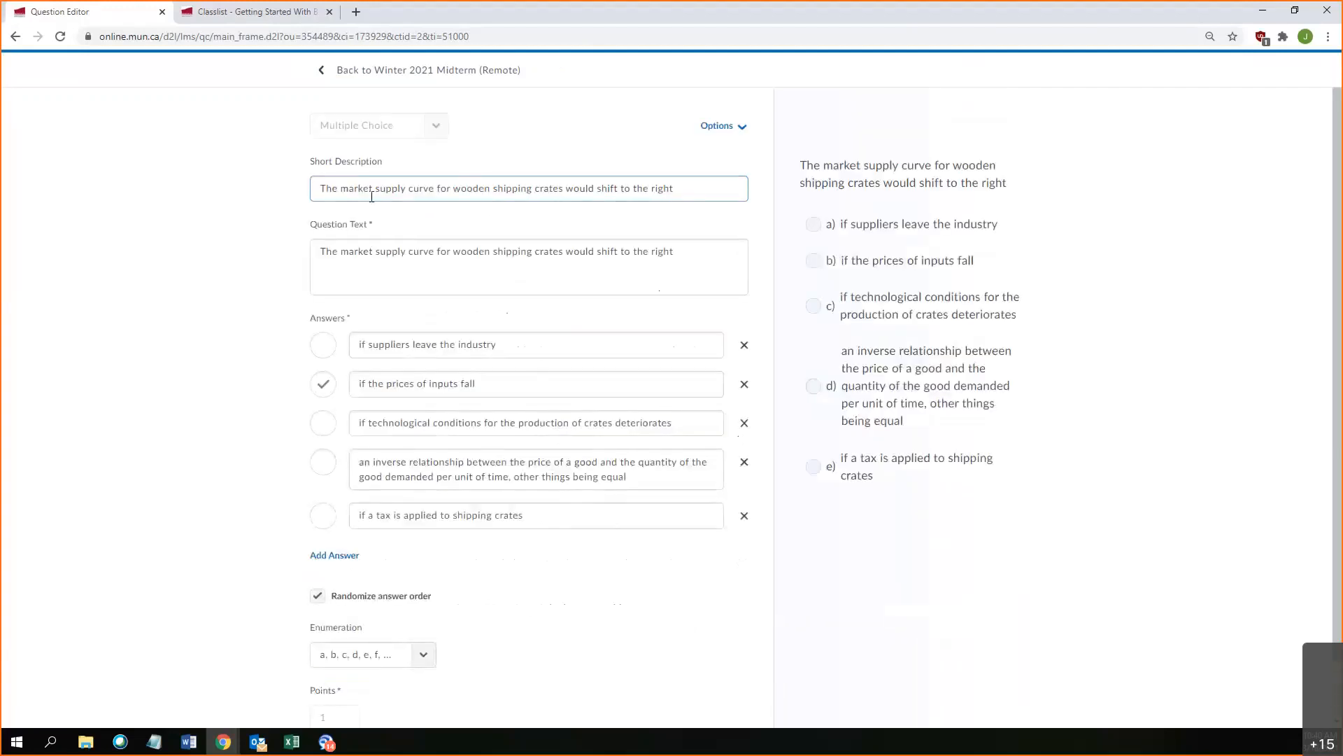
drag(379, 188, 375, 188)
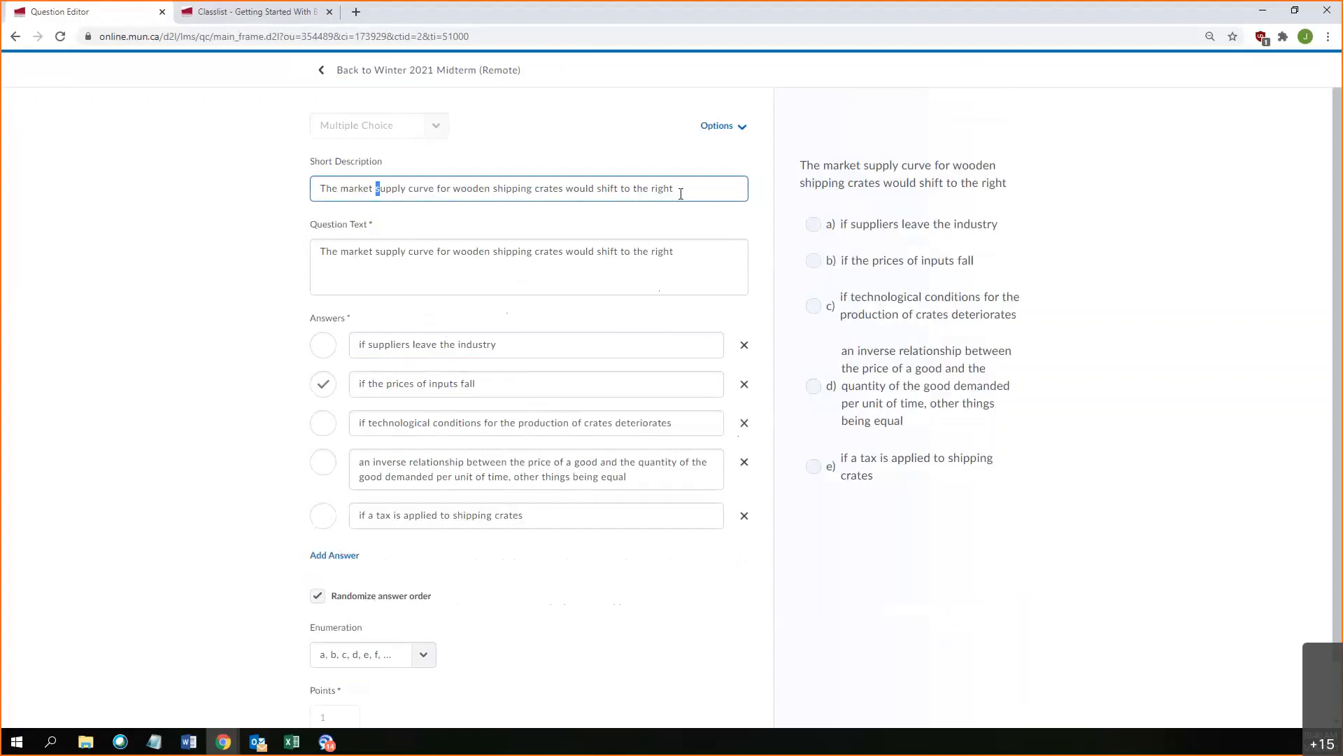
click(690, 253)
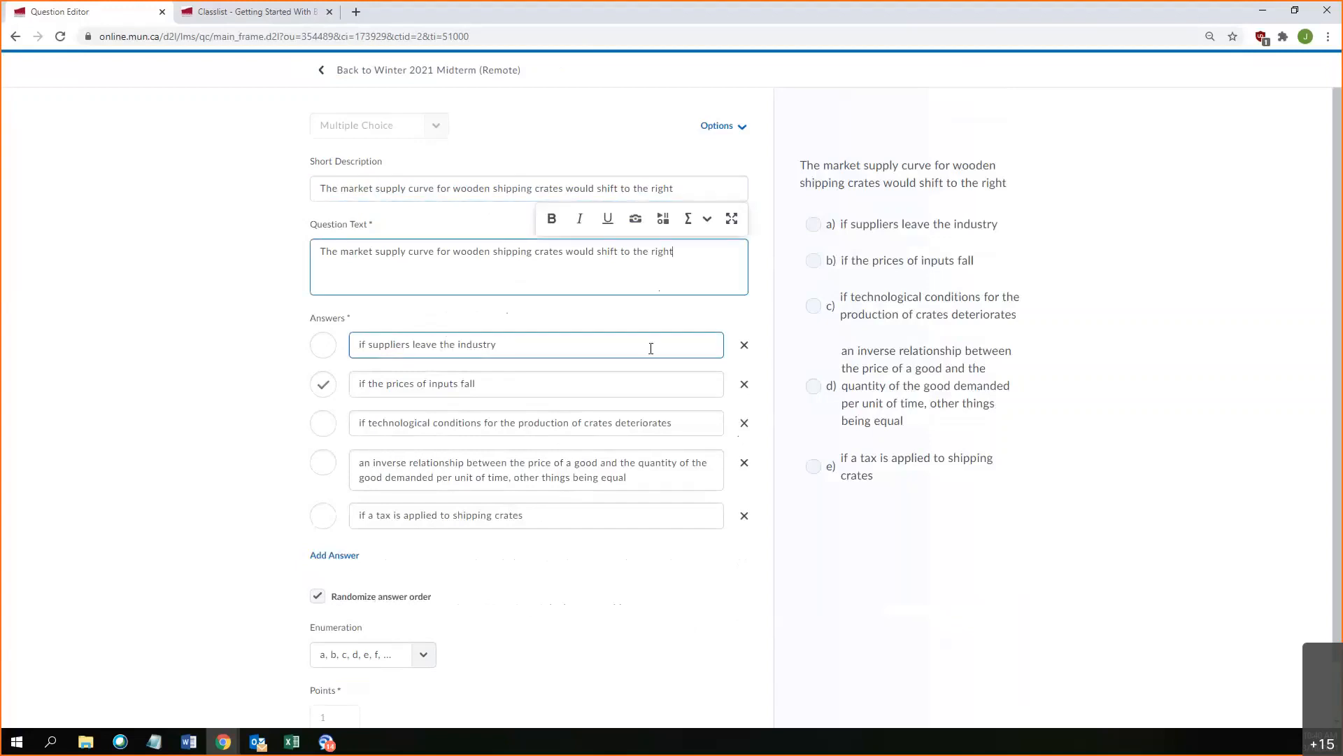
click(651, 348)
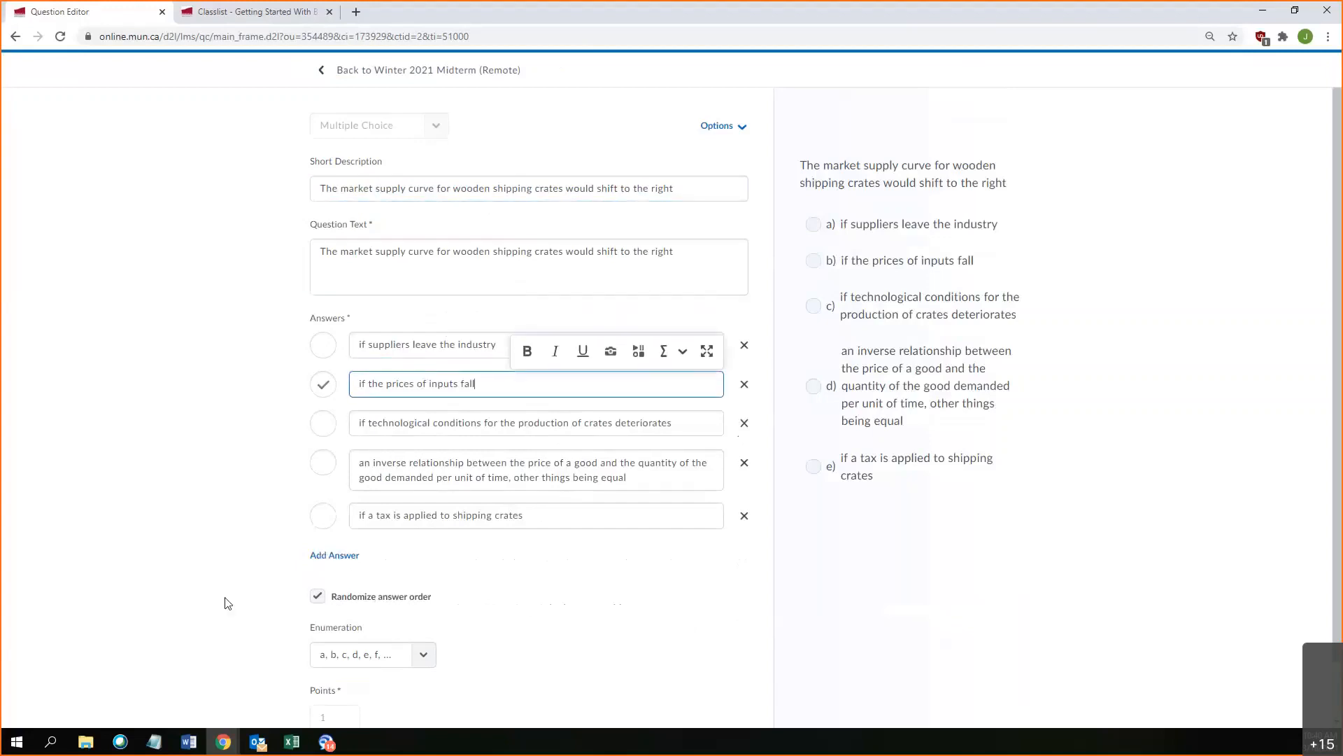
scroll(227, 604, down, 1)
click(415, 701)
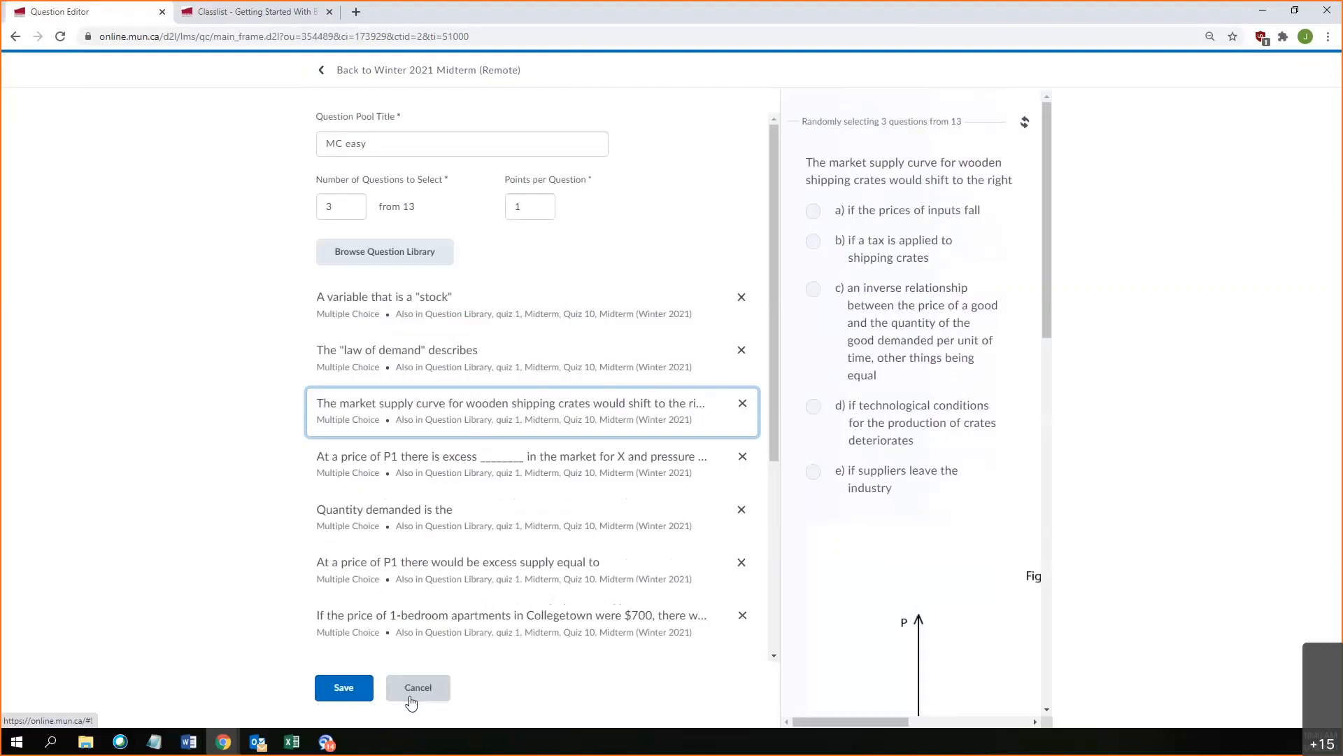
Step: Return to the quiz's properties, apply 2 questions per page and check the resulting page breaks
click(325, 72)
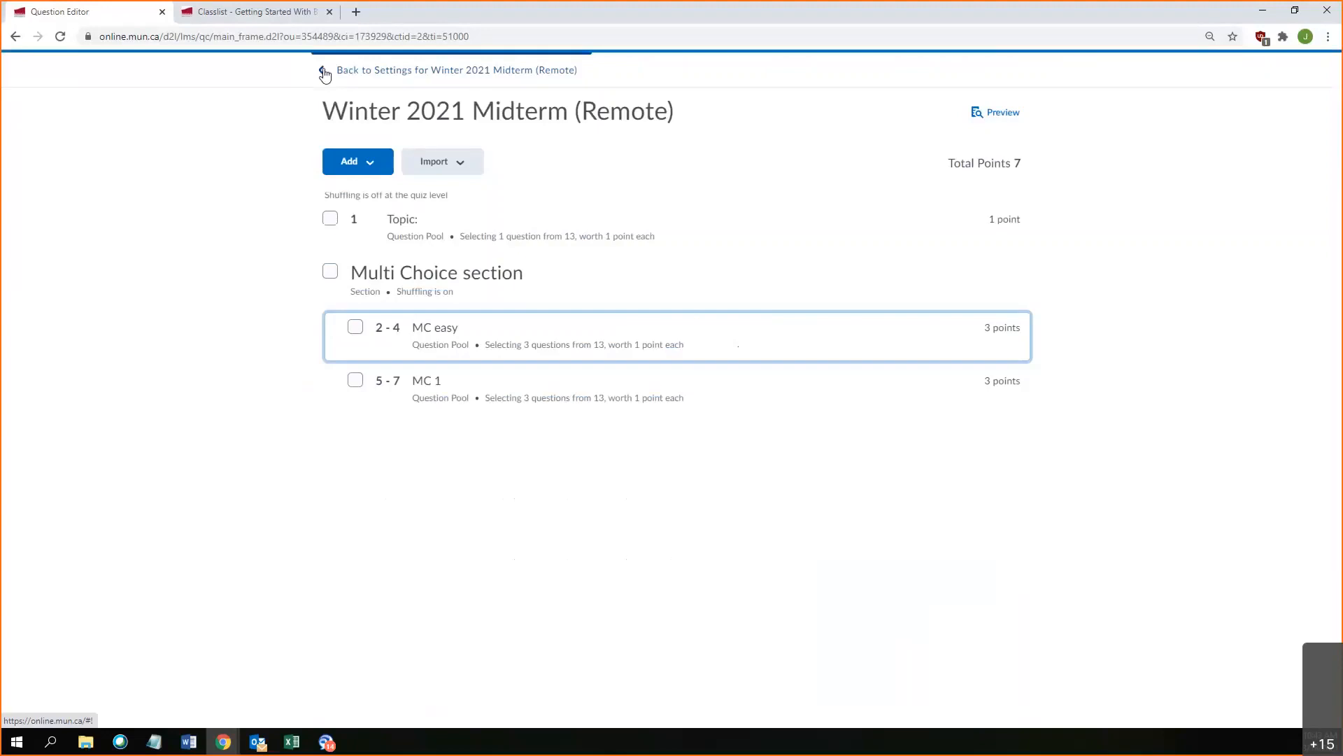
click(360, 73)
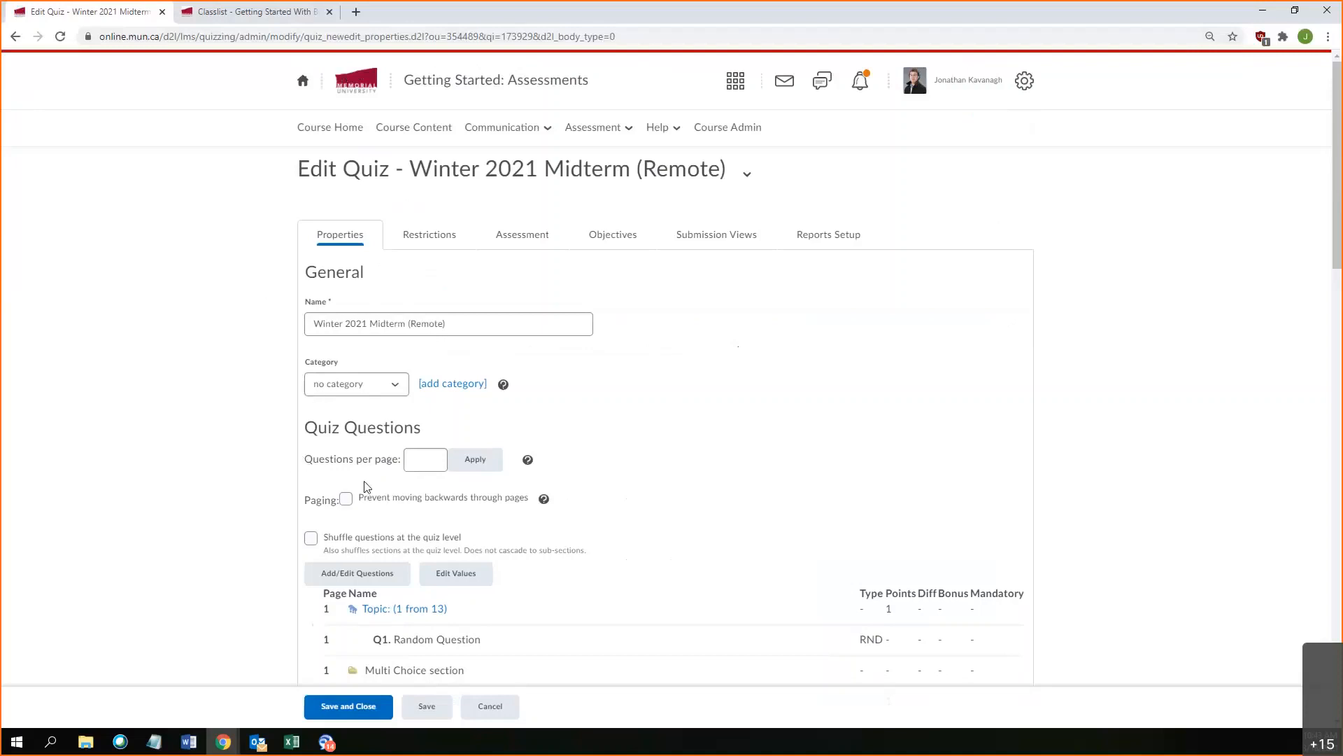
click(423, 459)
text(2)
click(468, 465)
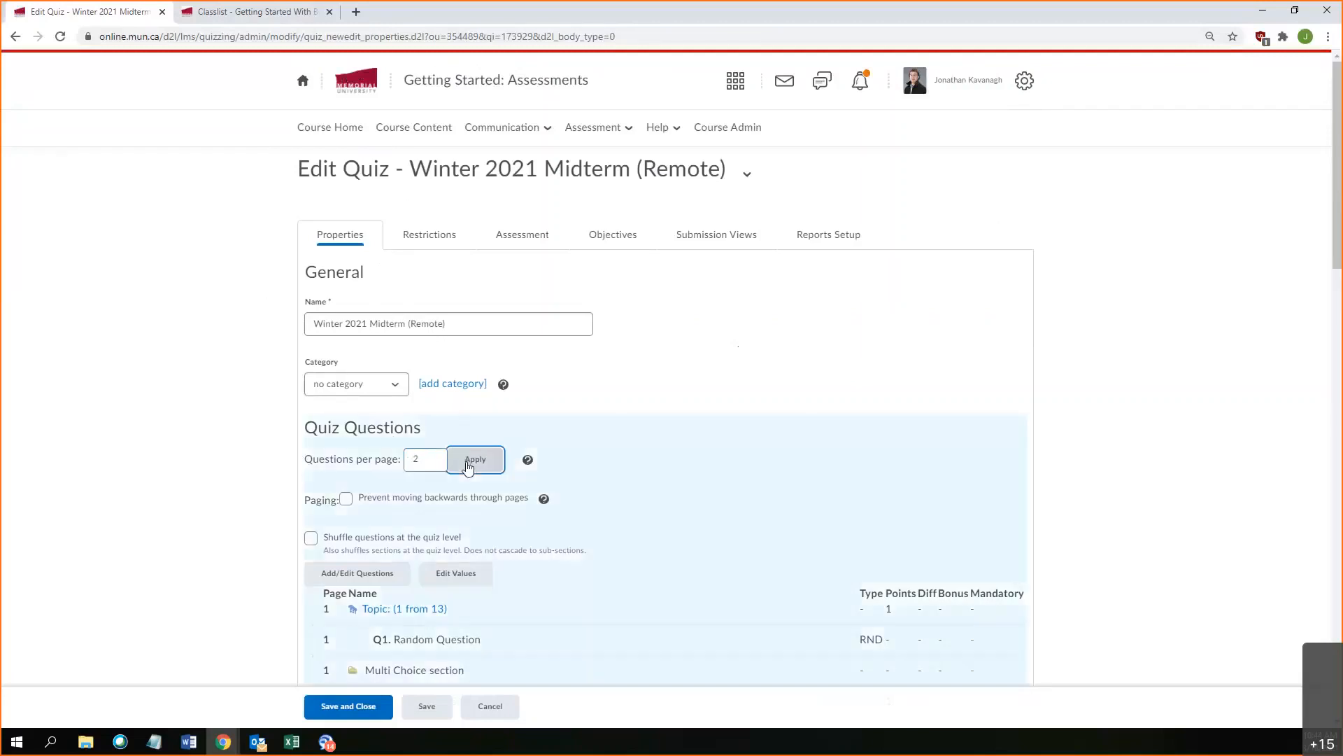
scroll(501, 560, down, 3)
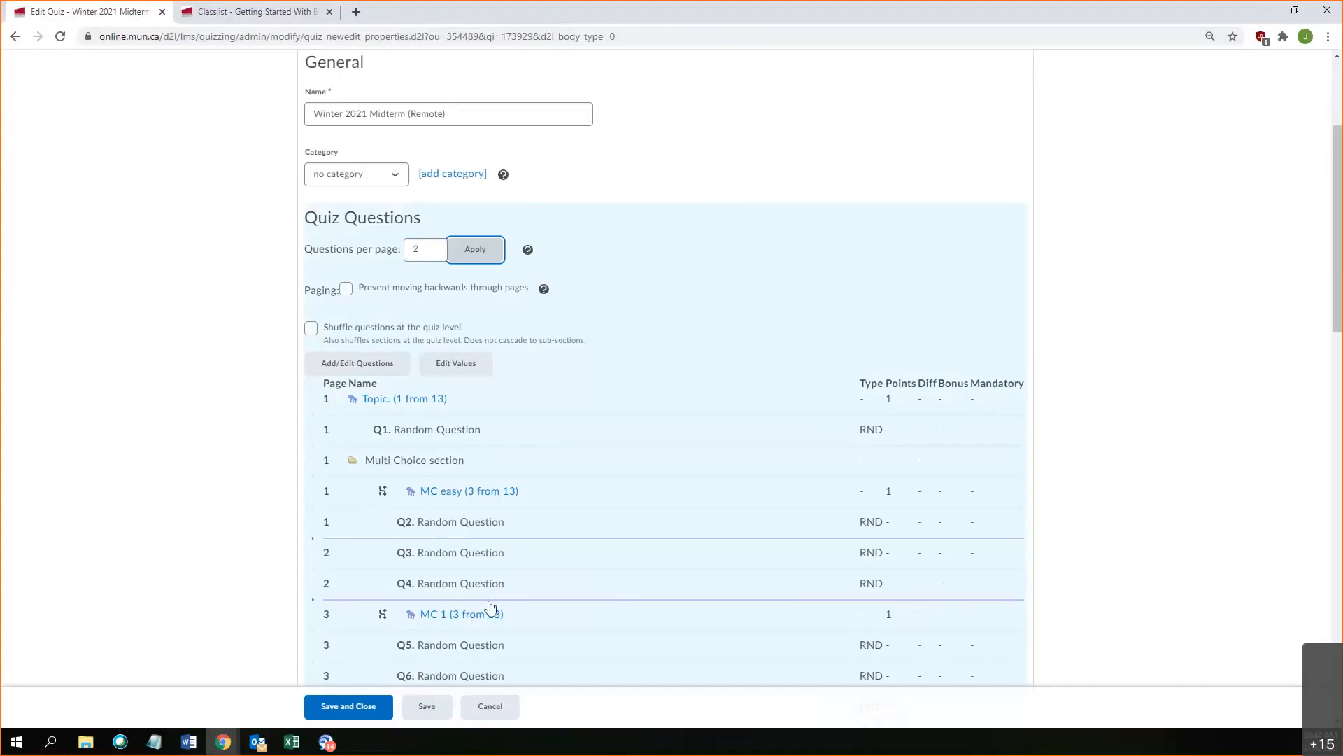
scroll(464, 577, down, 3)
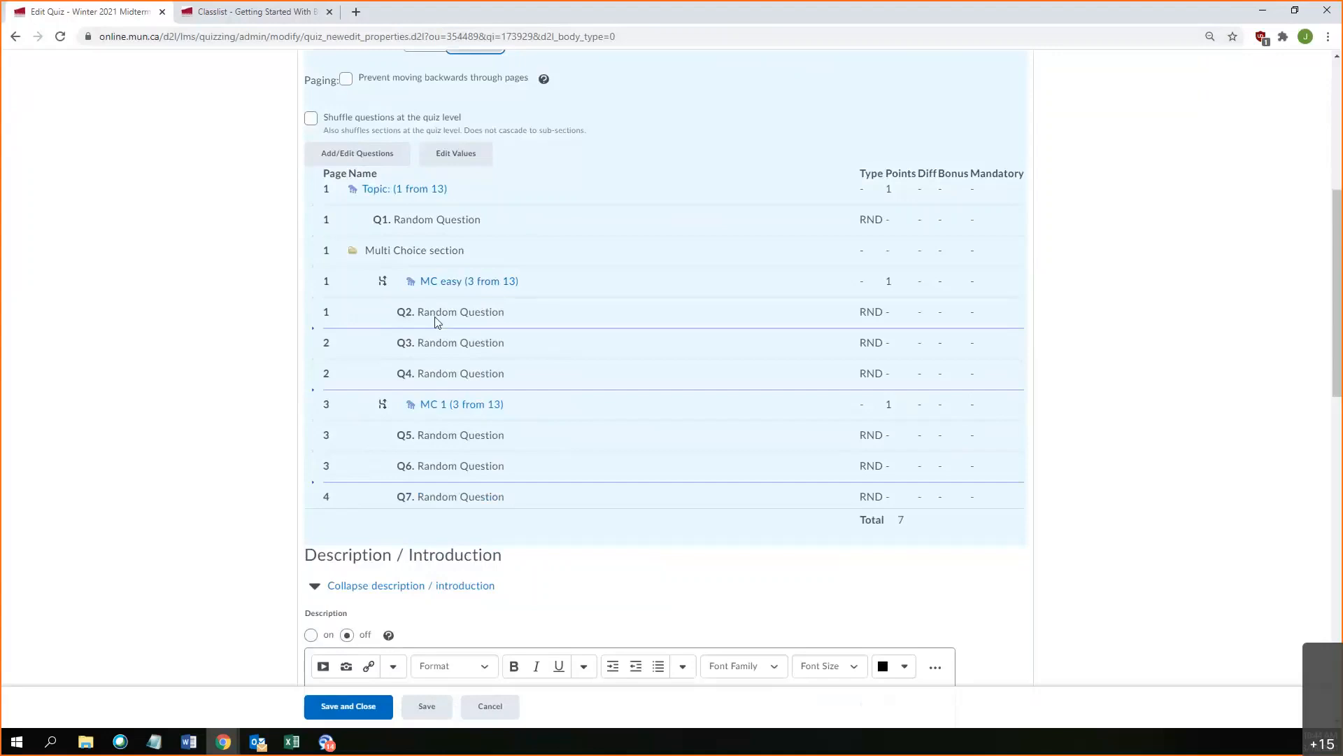
drag(381, 315, 534, 404)
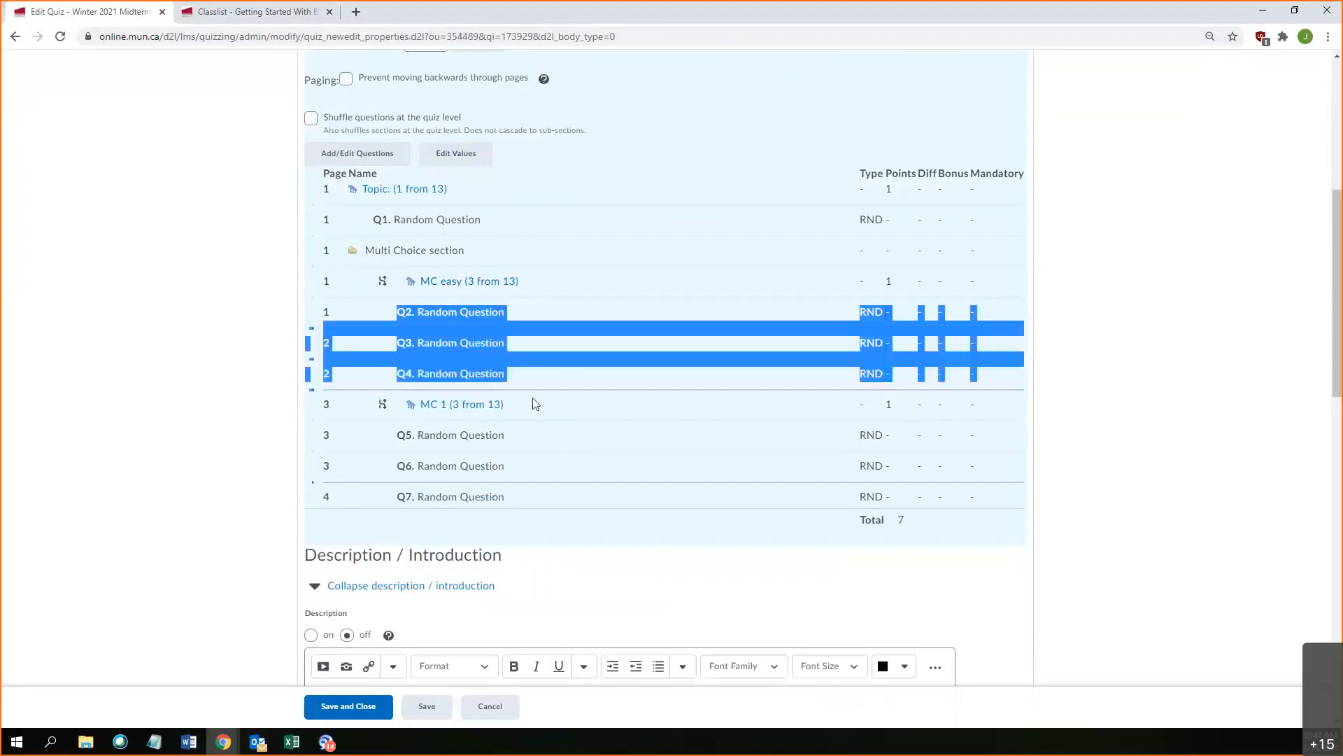
click(175, 350)
Step: Enable the paging option that prevents moving backwards through pages
scroll(183, 335, up, 2)
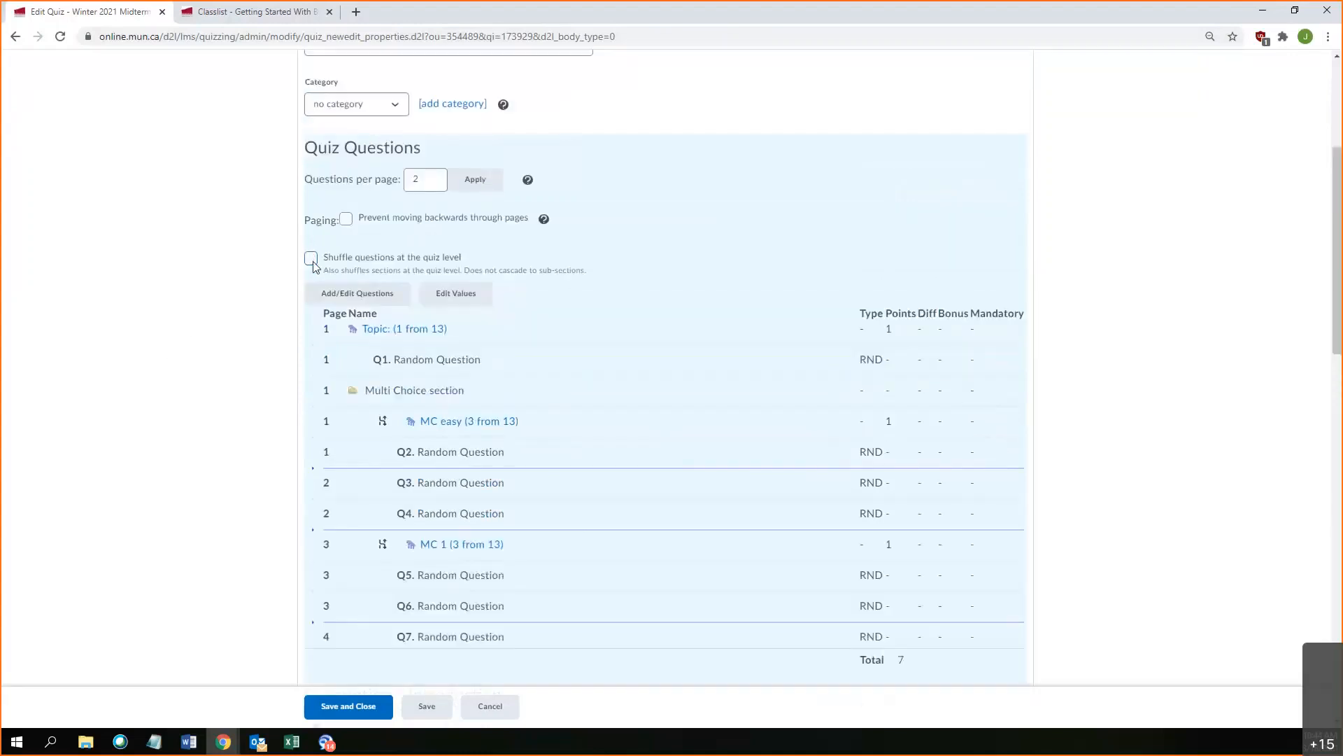
click(345, 219)
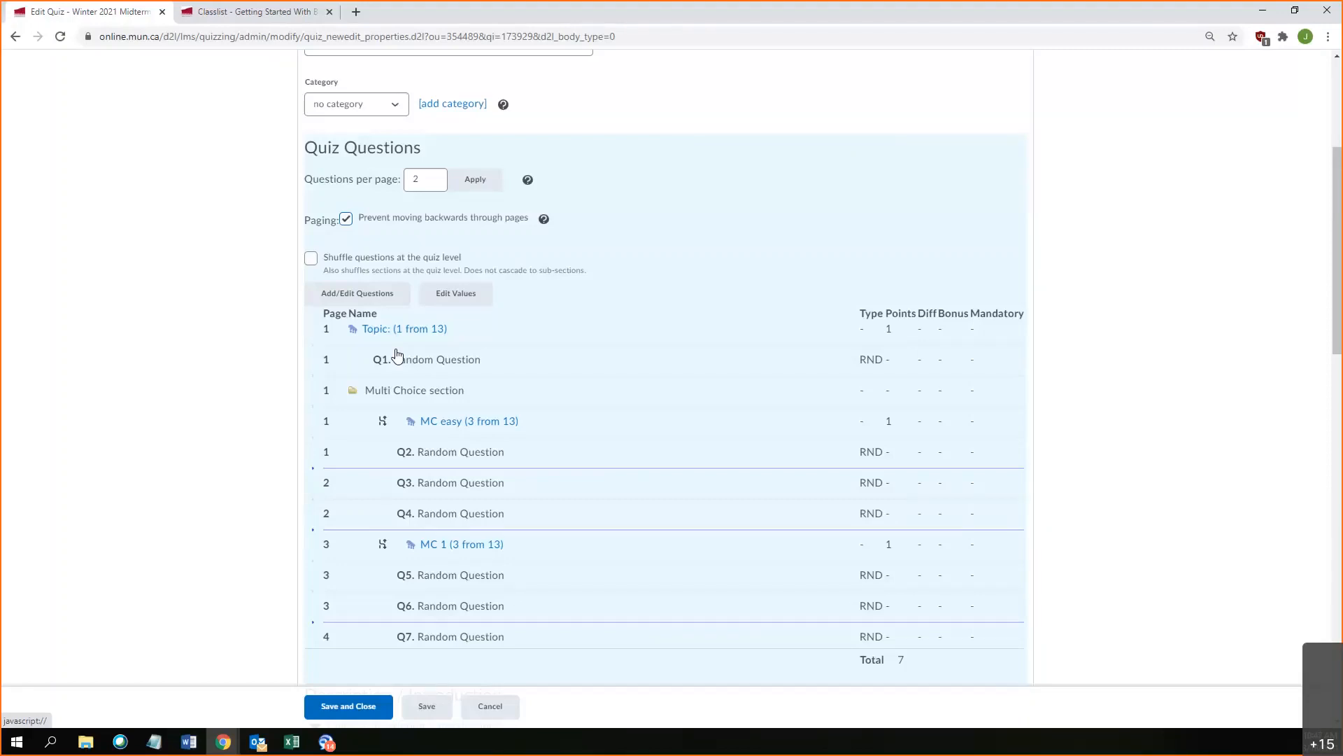
scroll(390, 266, down, 2)
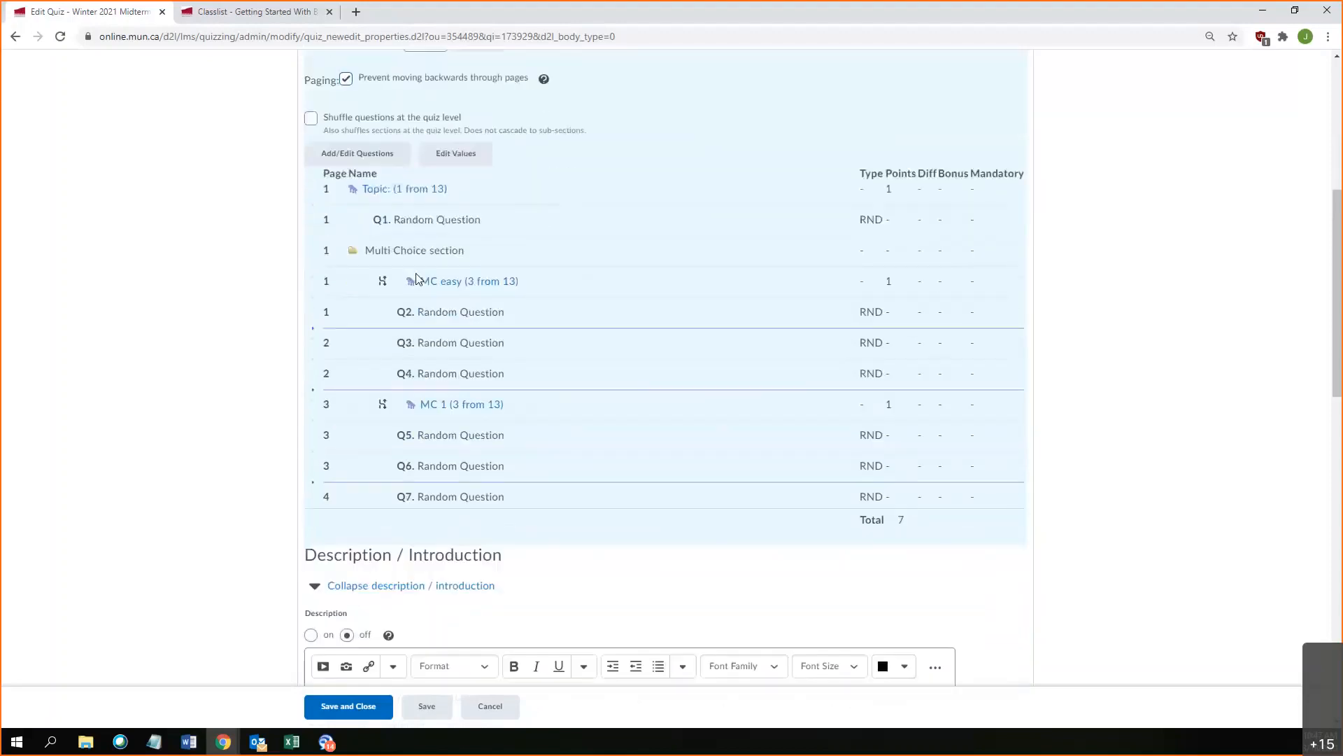
scroll(386, 249, down, 5)
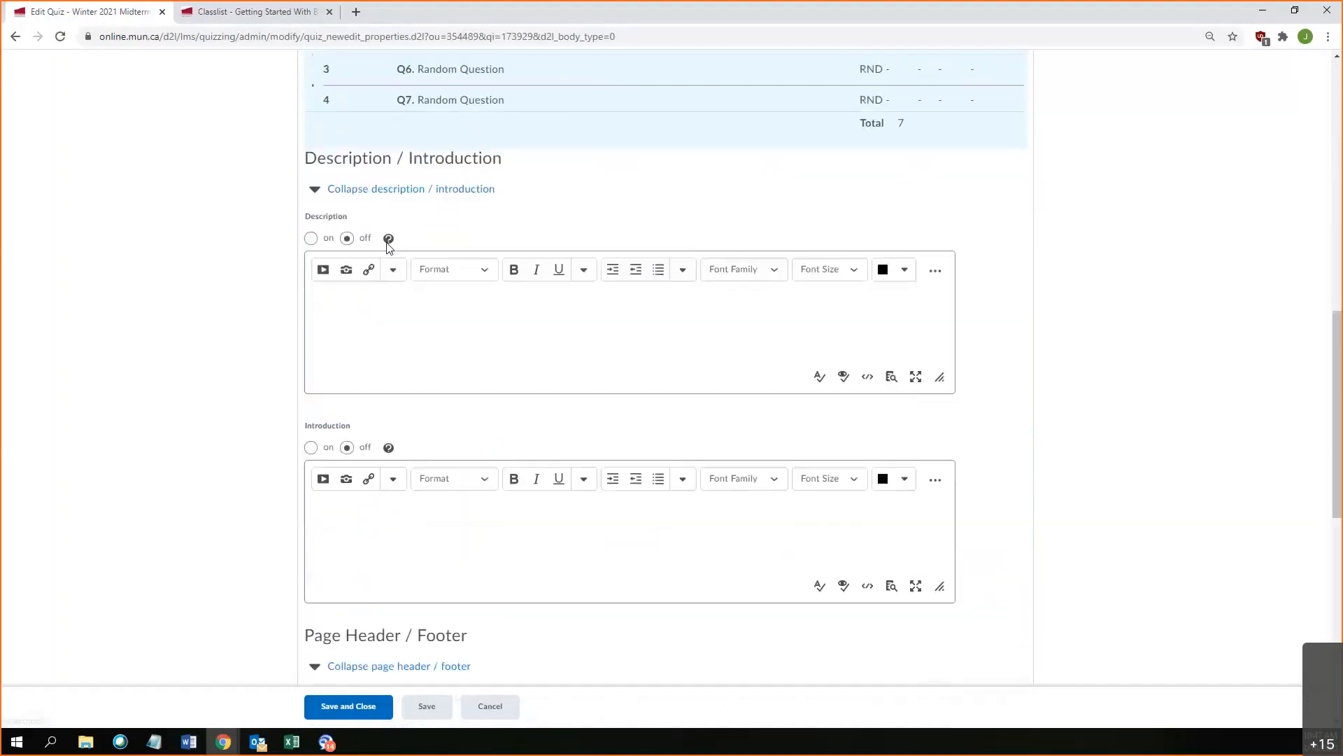
Step: Enter "You cannot come back to this page!" as the quiz's page footer text
scroll(350, 528, down, 3)
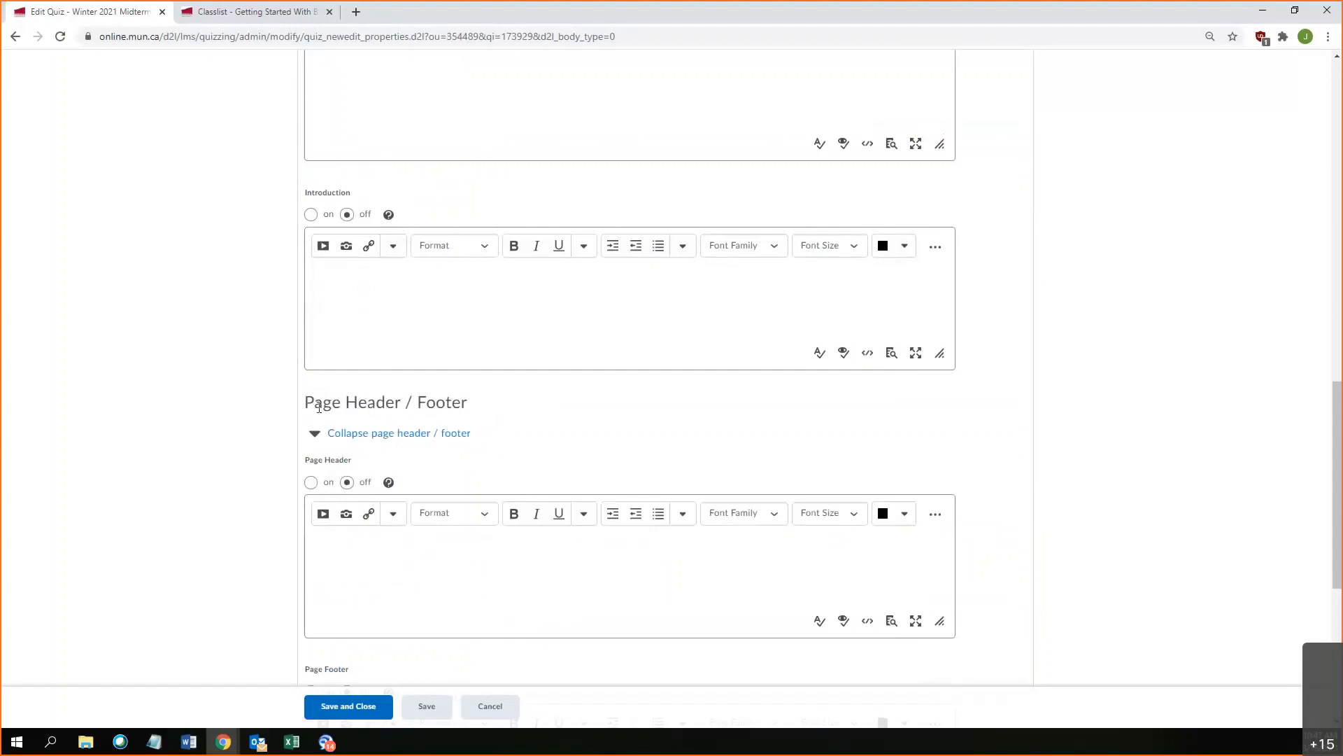
scroll(467, 431, down, 3)
scroll(467, 431, down, 1)
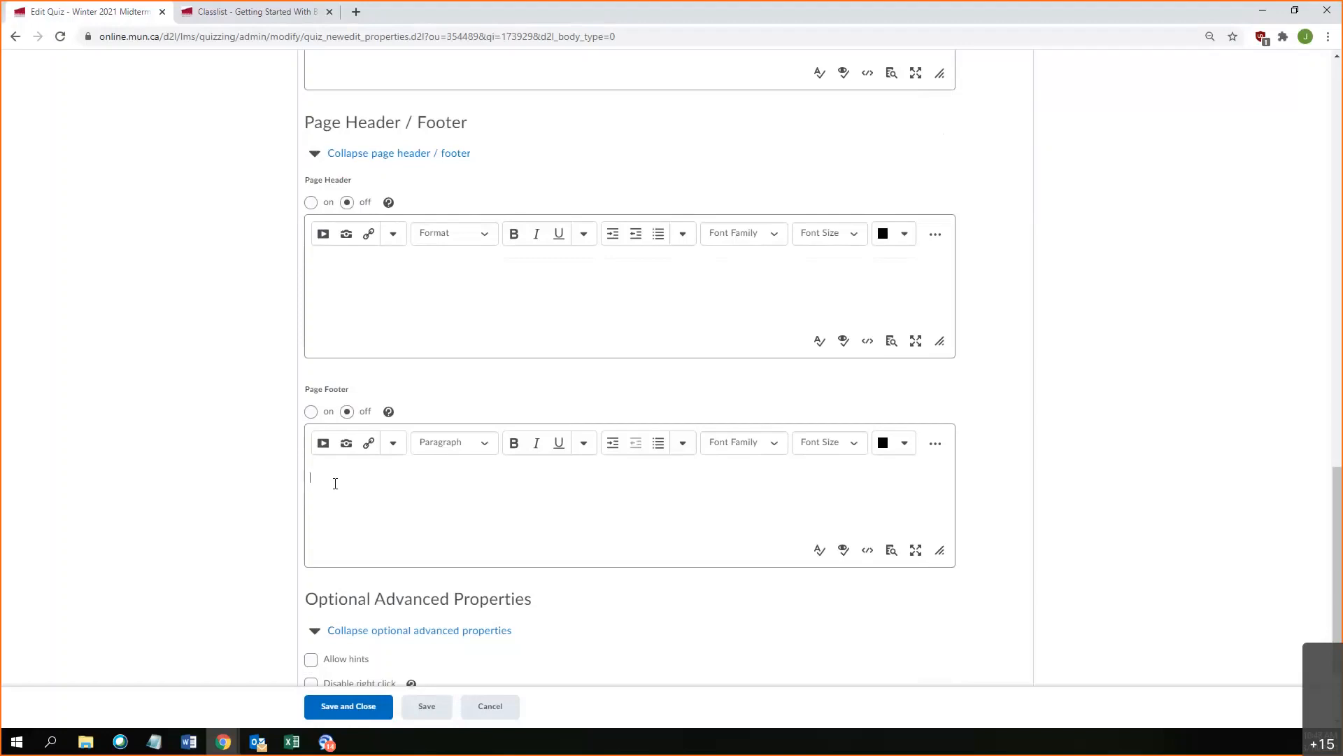
text(You cannt)
key(BackSpace)
key(BackSpace)
text(ot come back to this page!)
Step: Make the page footer sentence bold and colour it red with hex value cf2a27
triple_click(384, 480)
click(514, 442)
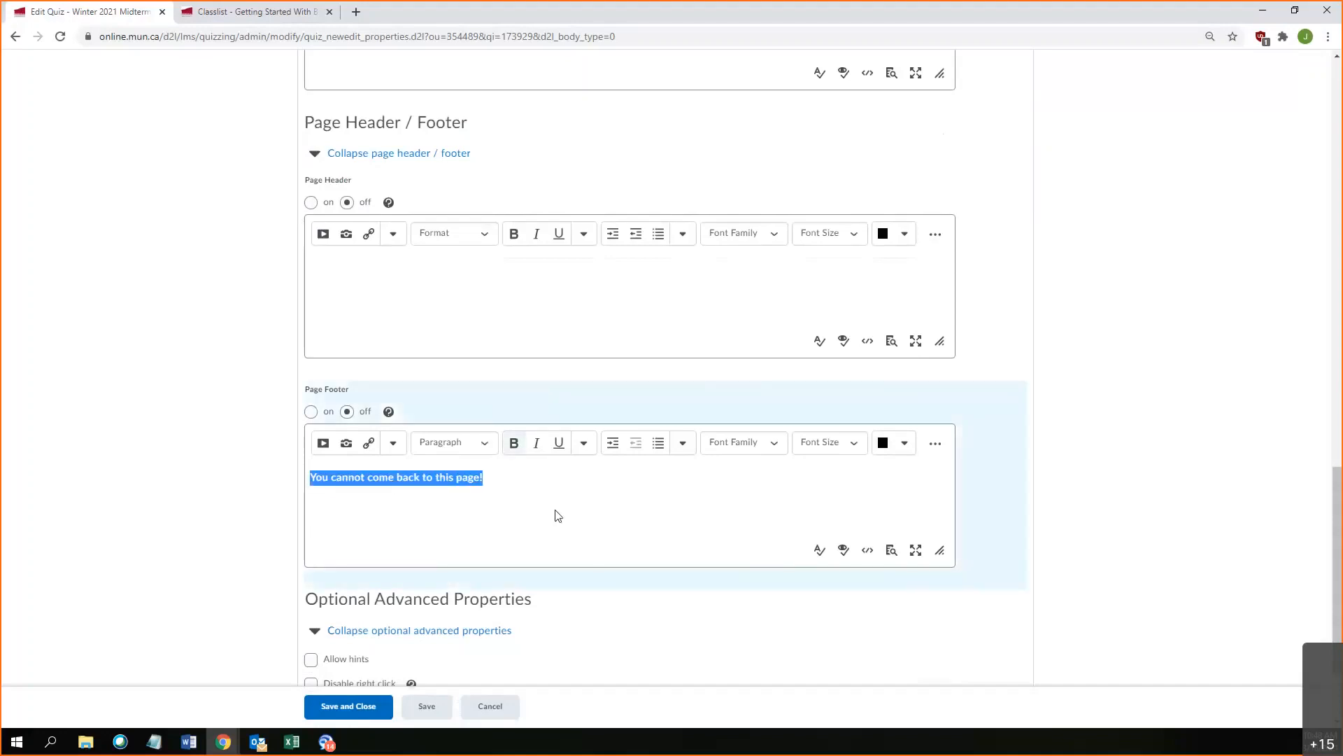
click(885, 446)
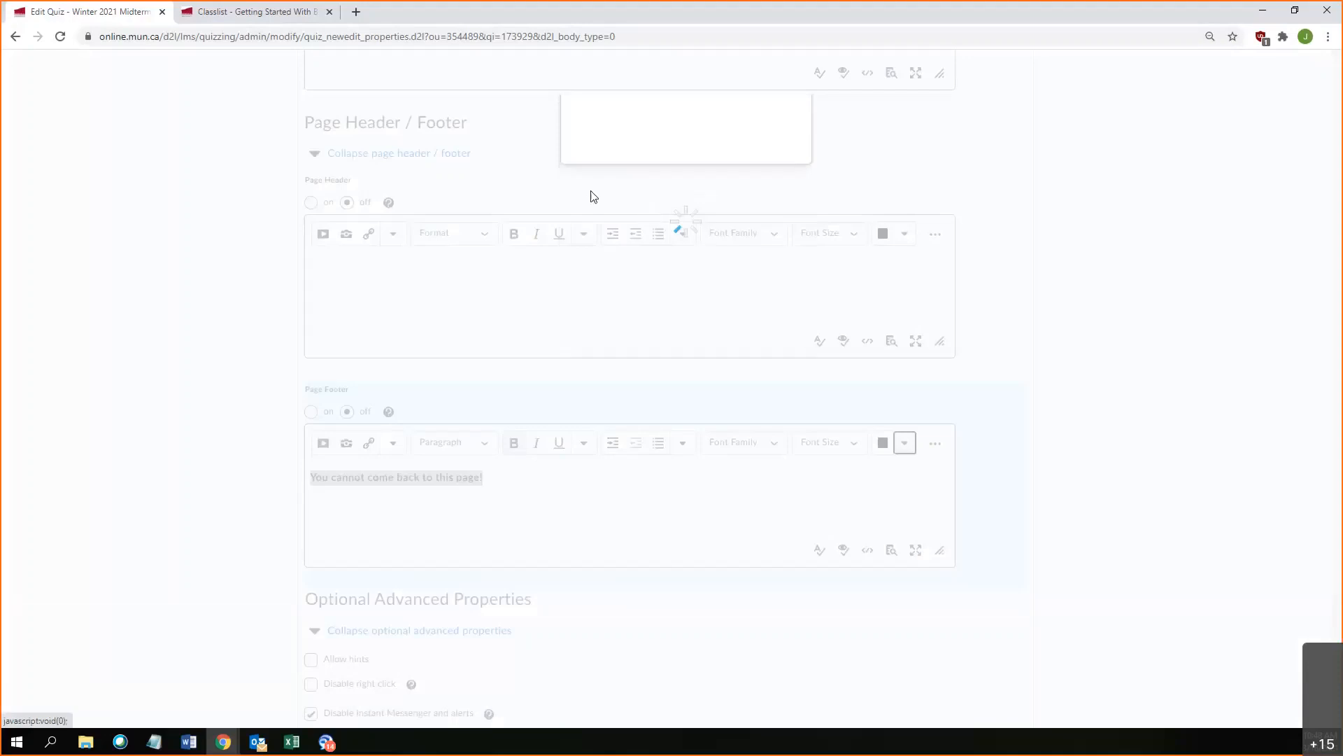
click(558, 406)
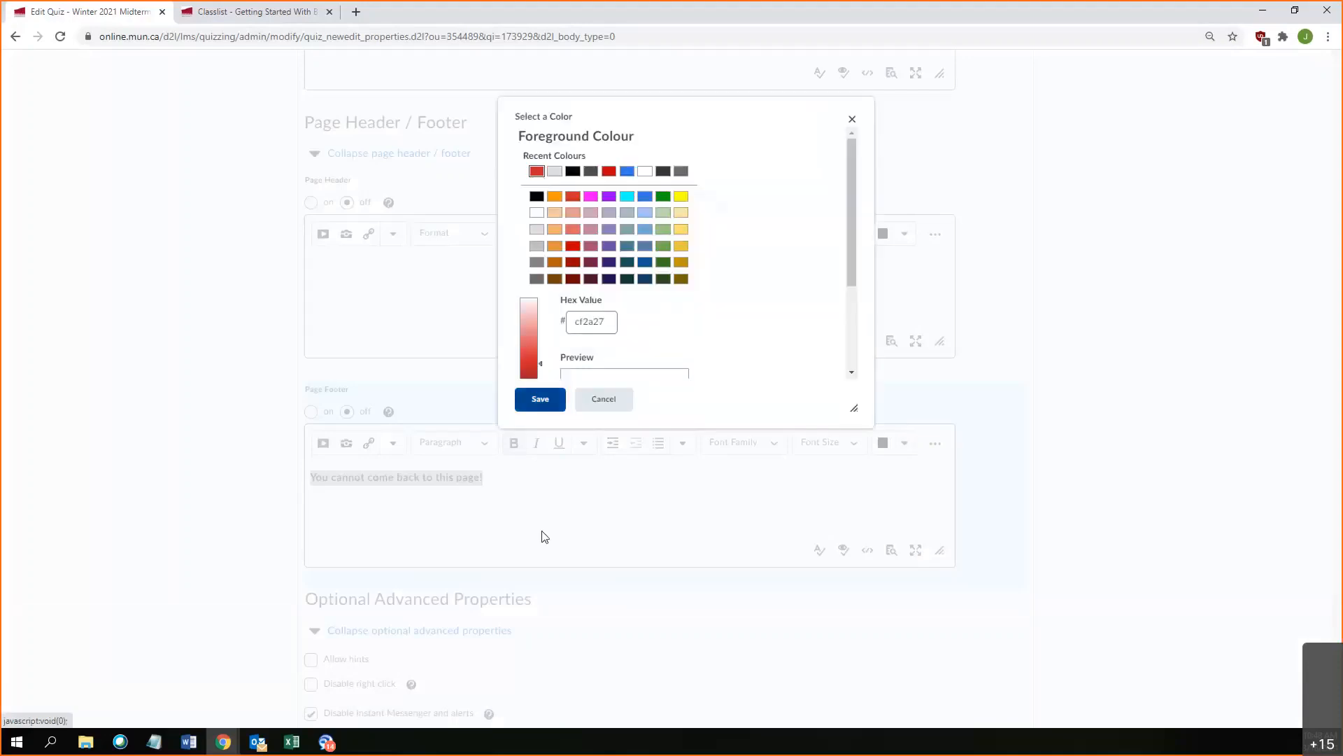
click(268, 500)
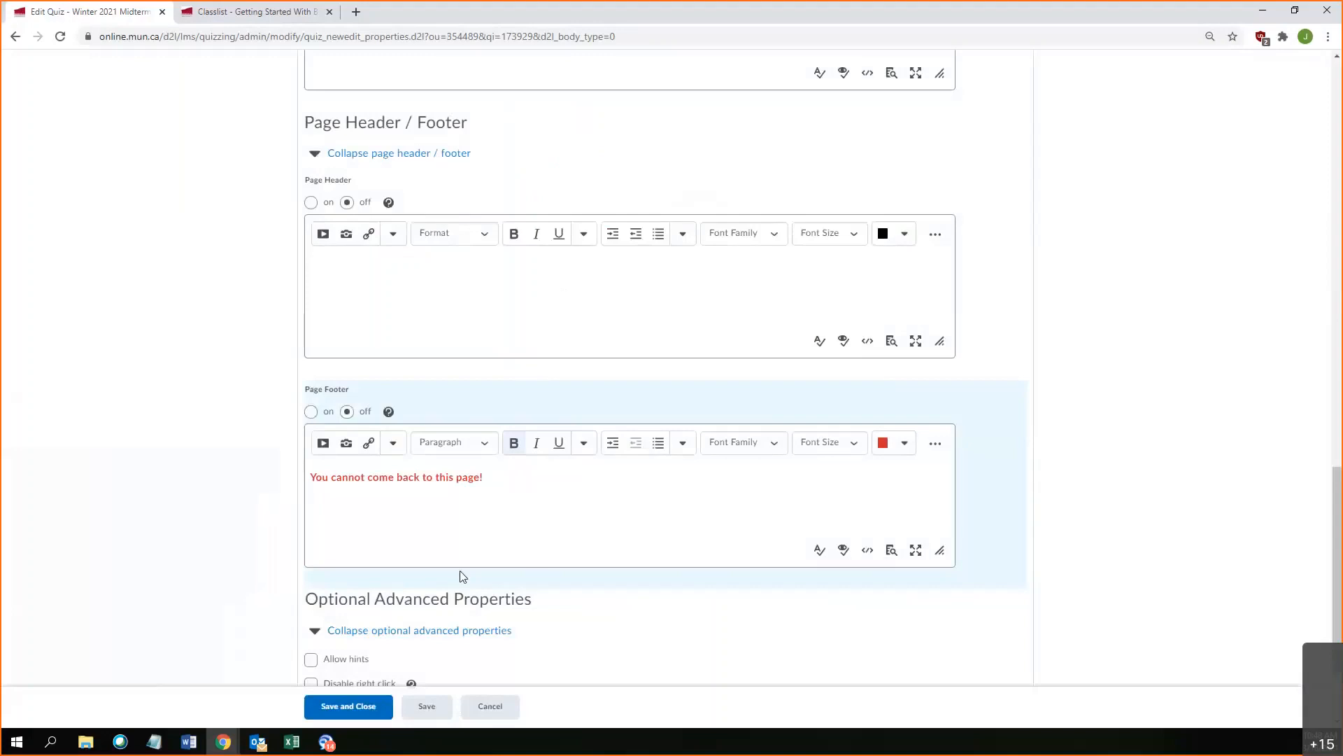
Step: Review the quiz's page header, introduction, description and question list, and examine the footer and optional advanced properties
scroll(452, 413, up, 2)
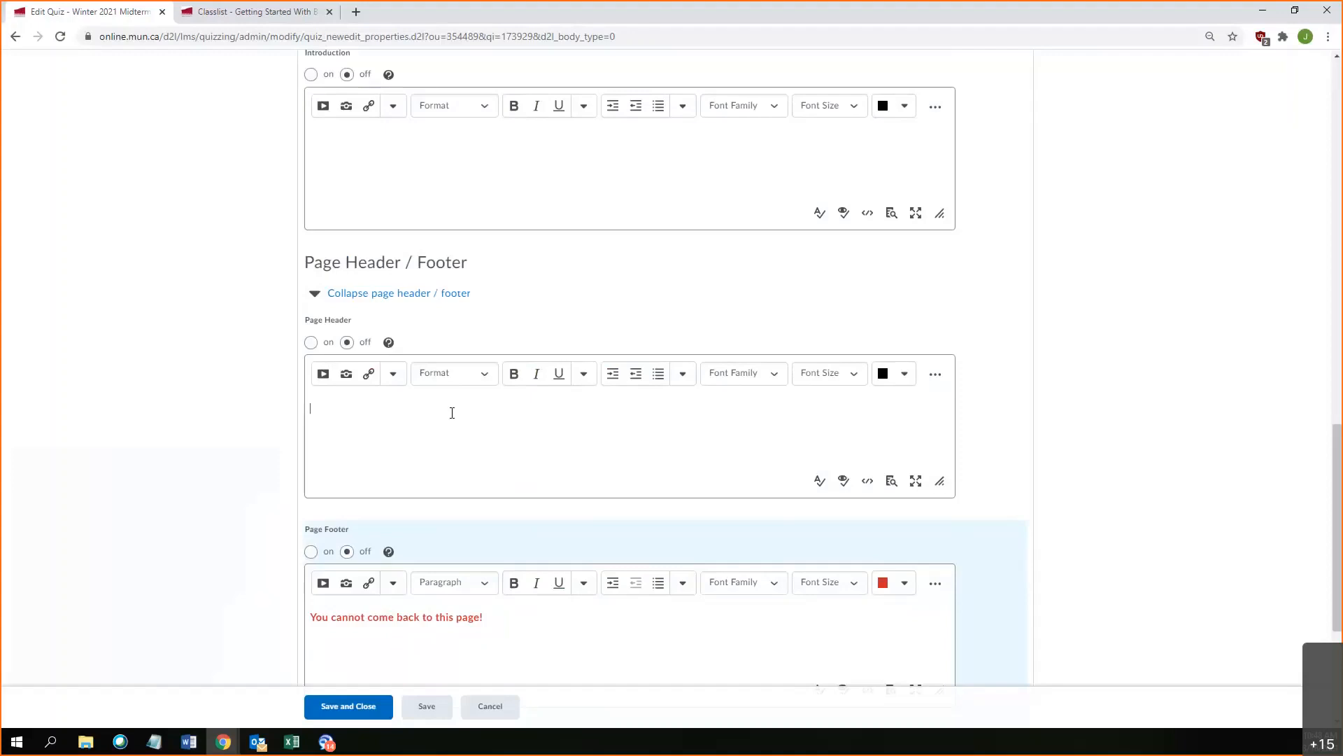
scroll(360, 177, up, 6)
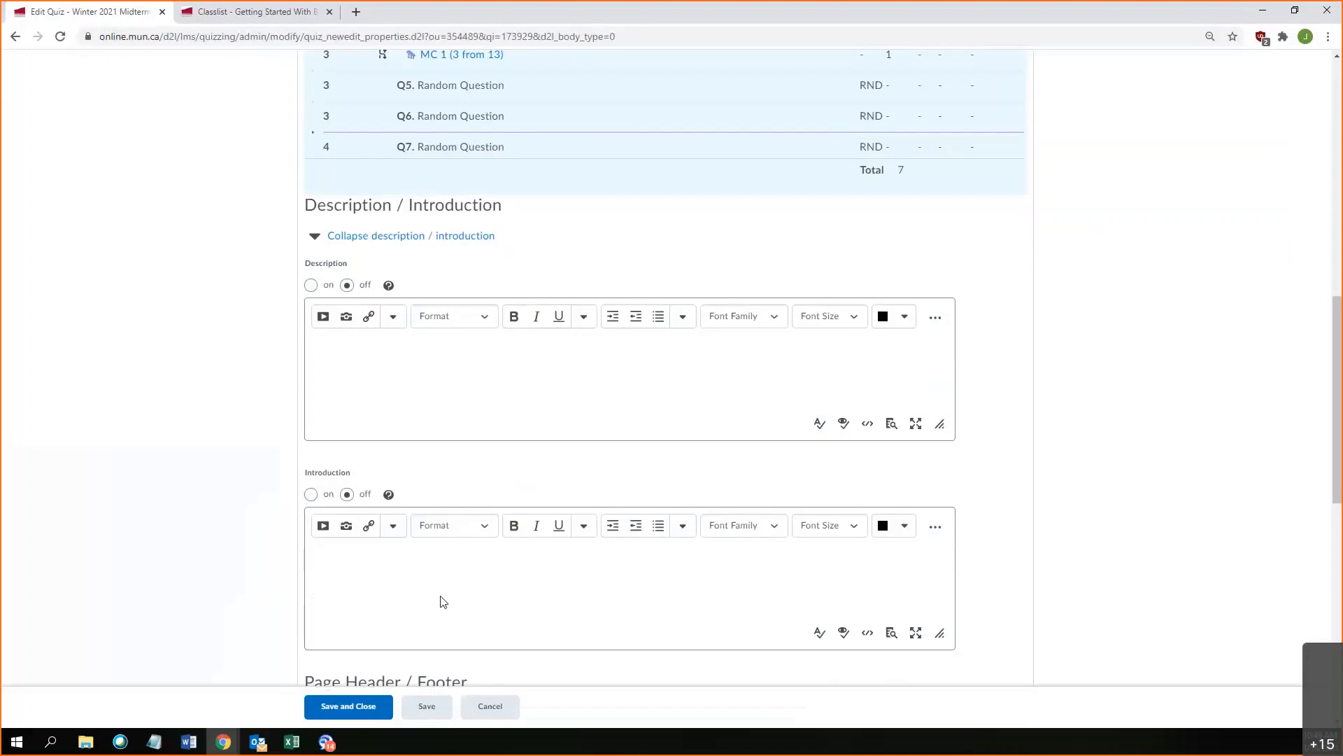
click(443, 602)
scroll(441, 552, up, 1)
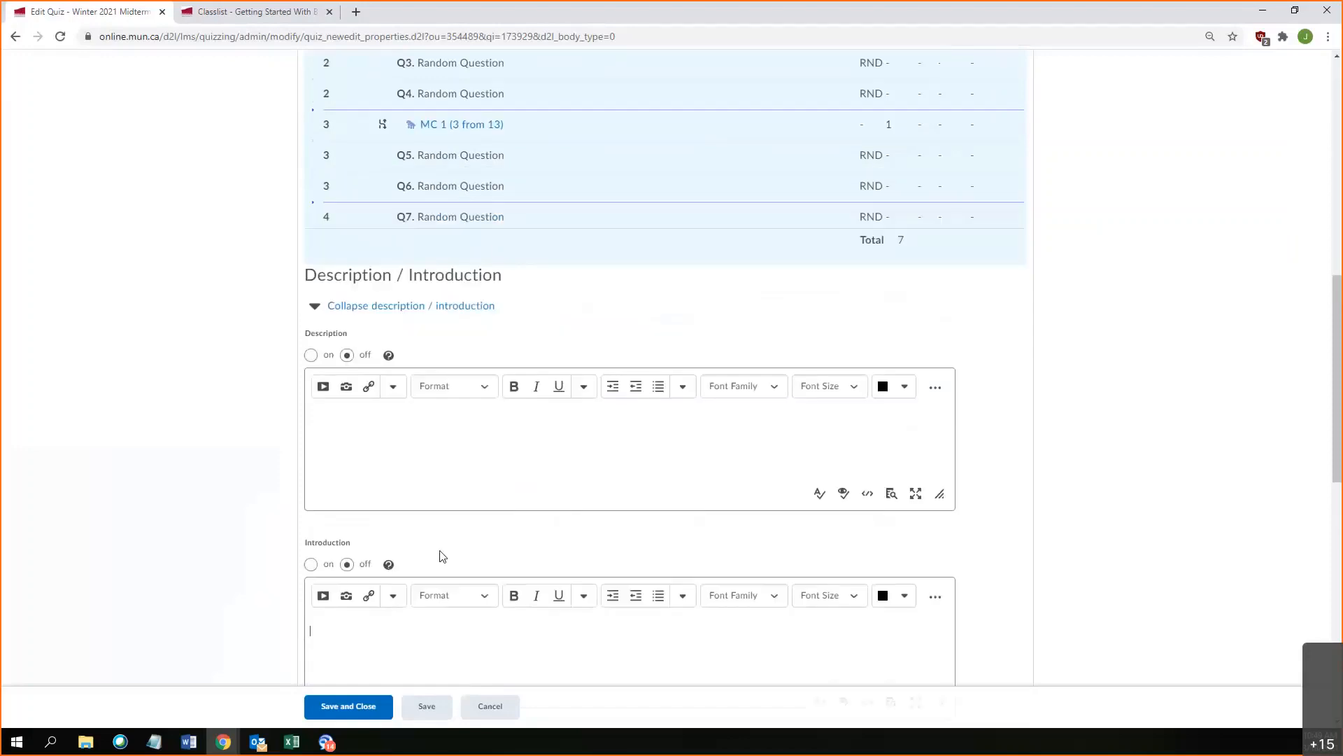
scroll(443, 556, up, 3)
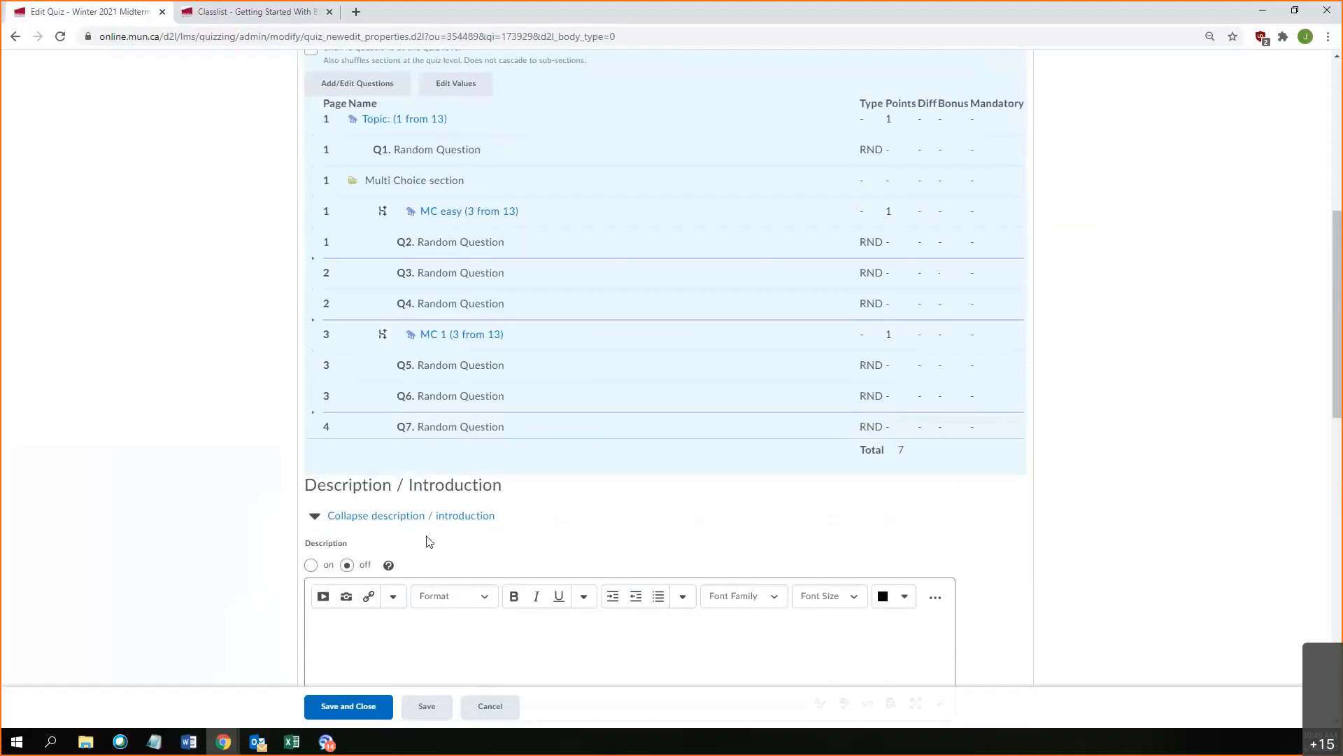
scroll(429, 541, down, 1)
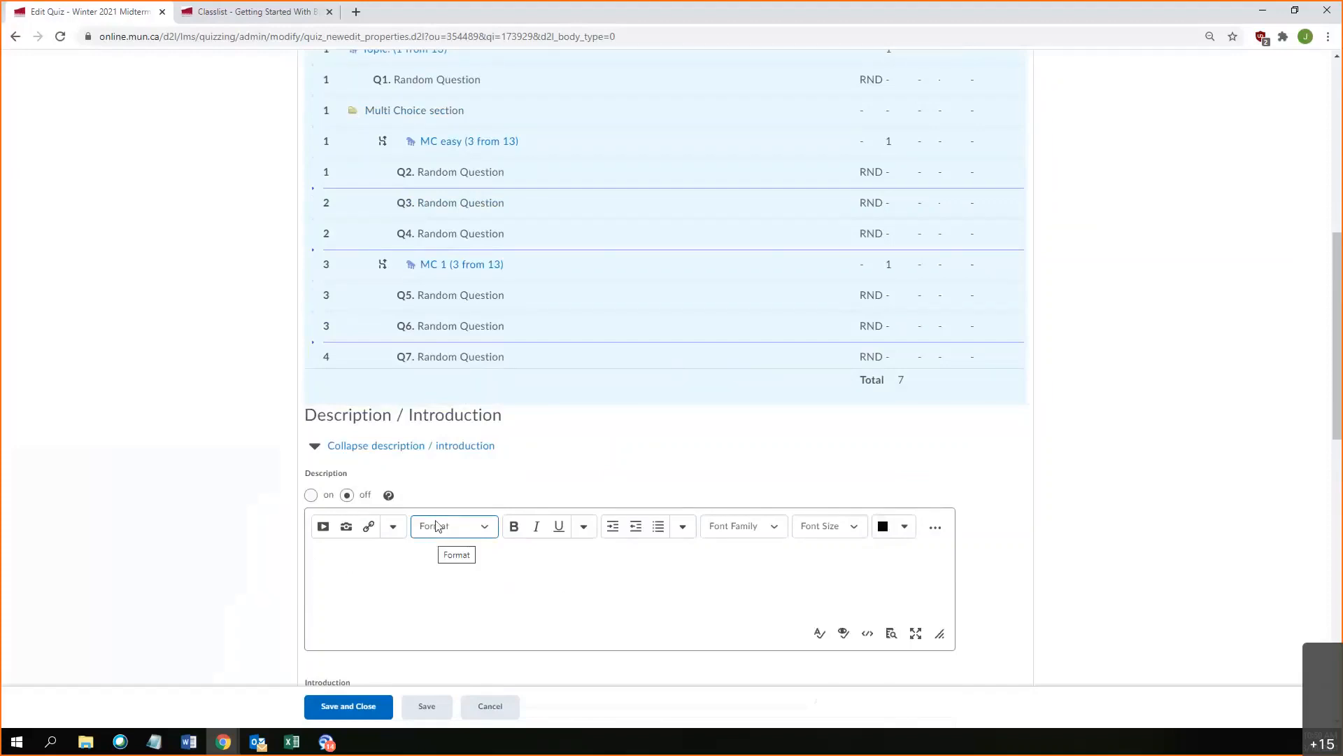
scroll(129, 399, down, 3)
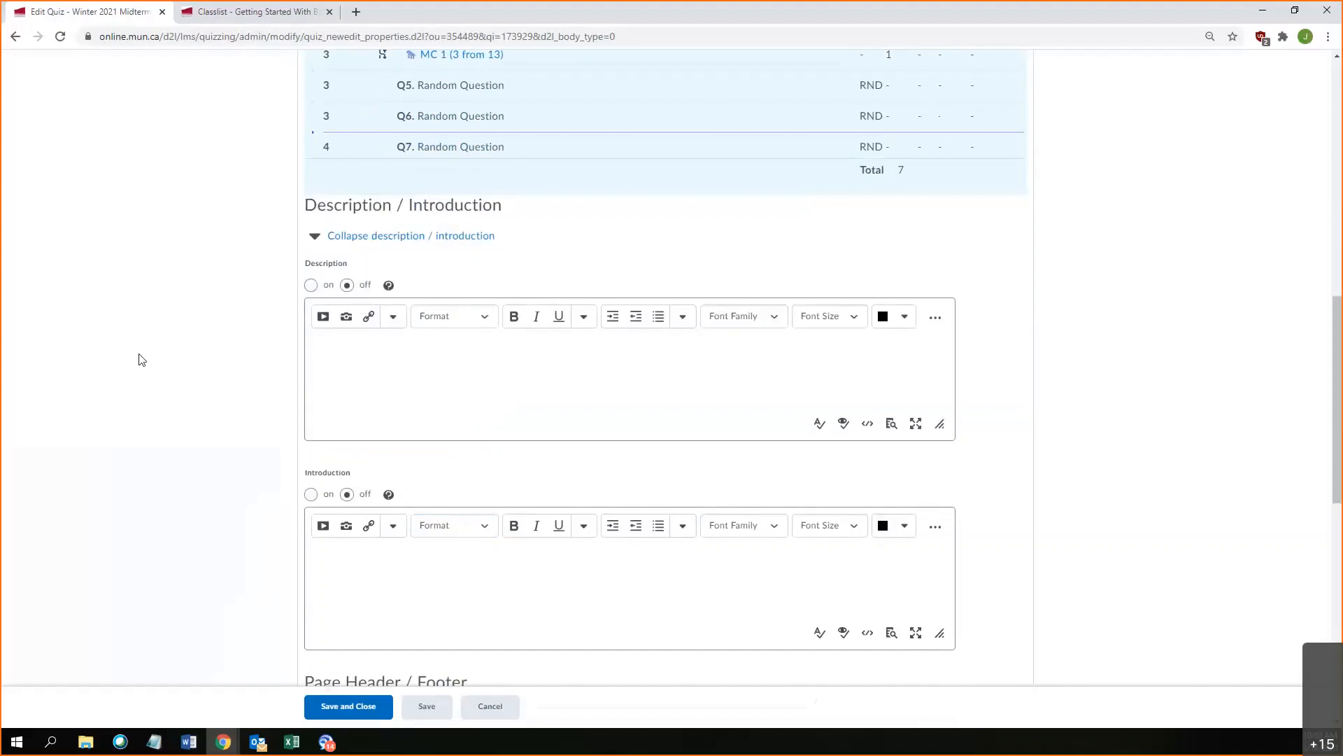
scroll(138, 356, down, 3)
scroll(140, 325, down, 3)
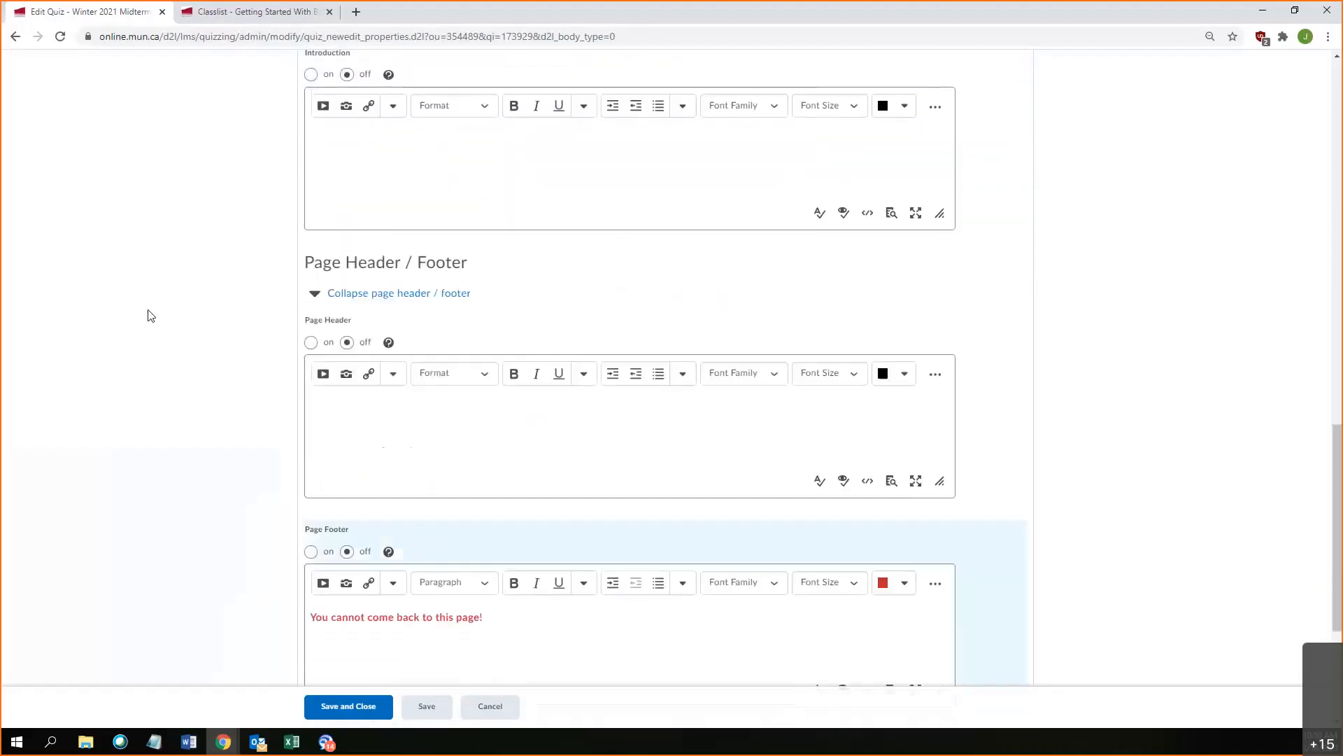
scroll(152, 311, down, 2)
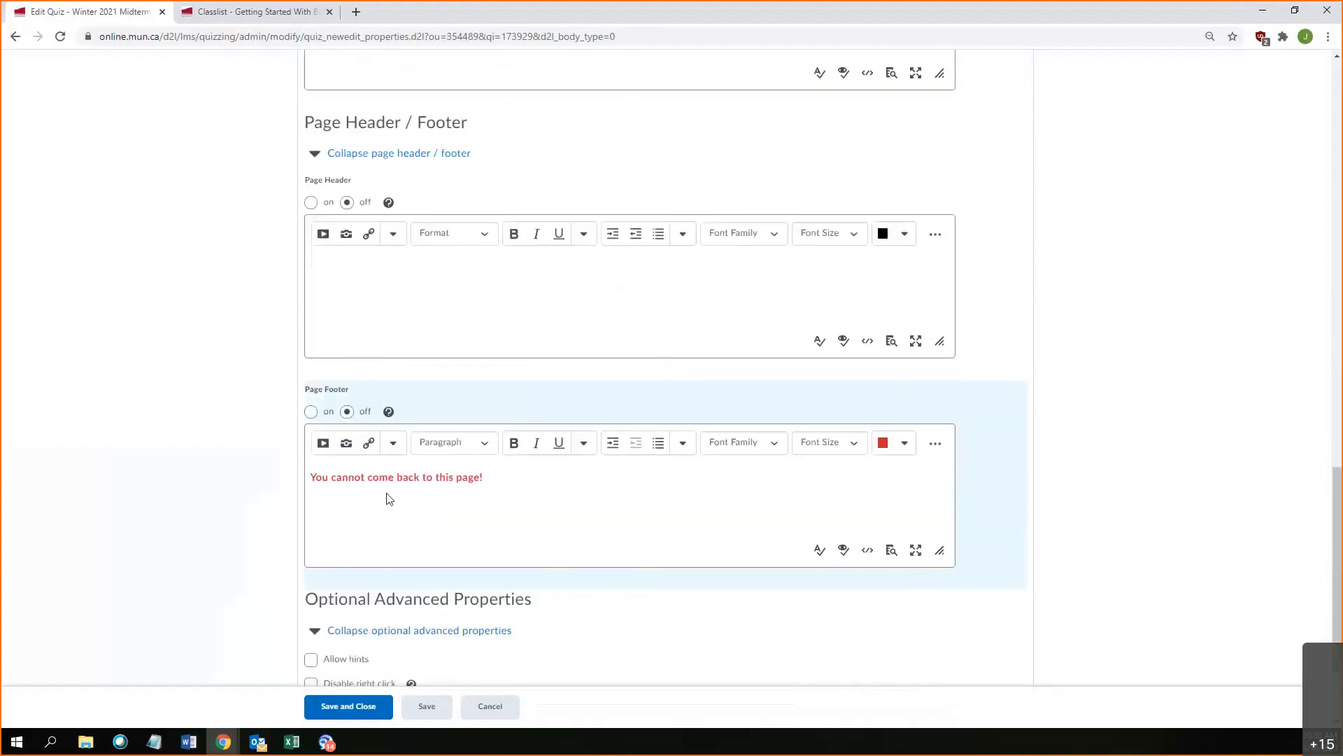
scroll(396, 500, down, 1)
scroll(403, 498, down, 1)
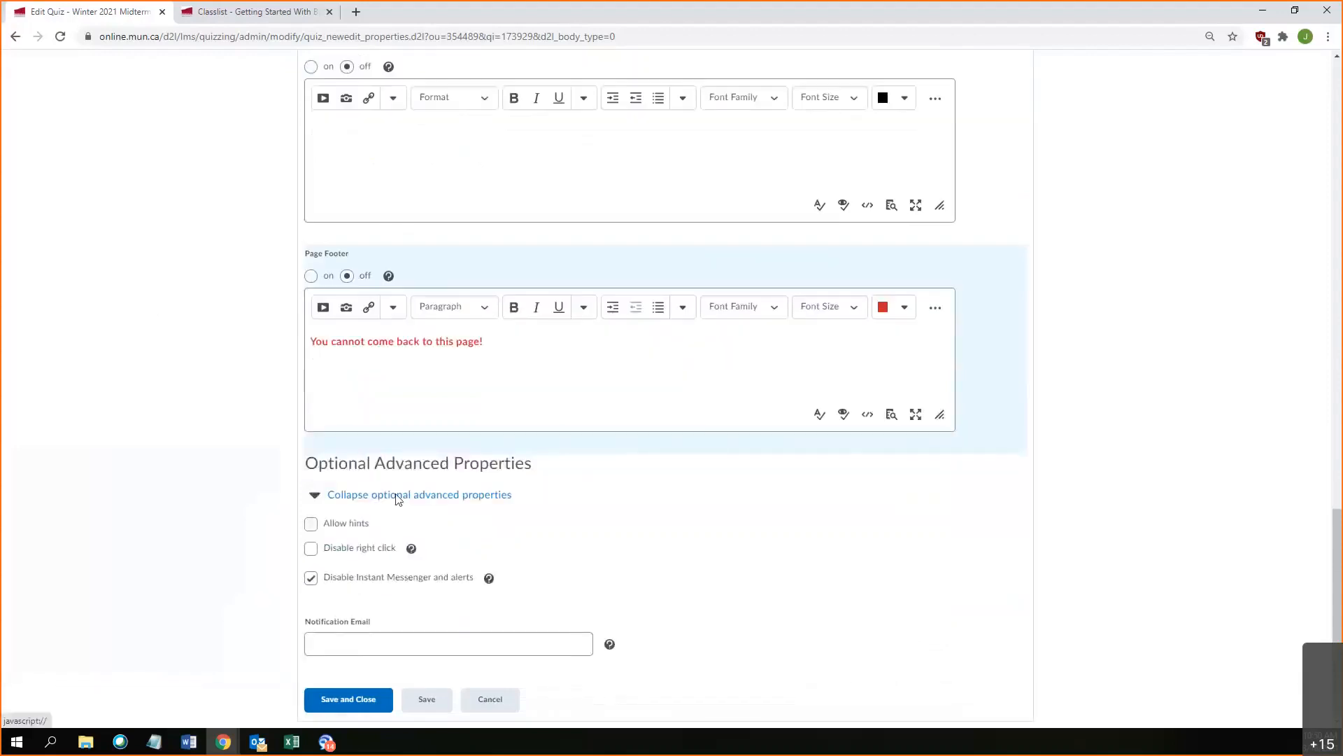
scroll(396, 498, up, 1)
scroll(385, 493, down, 1)
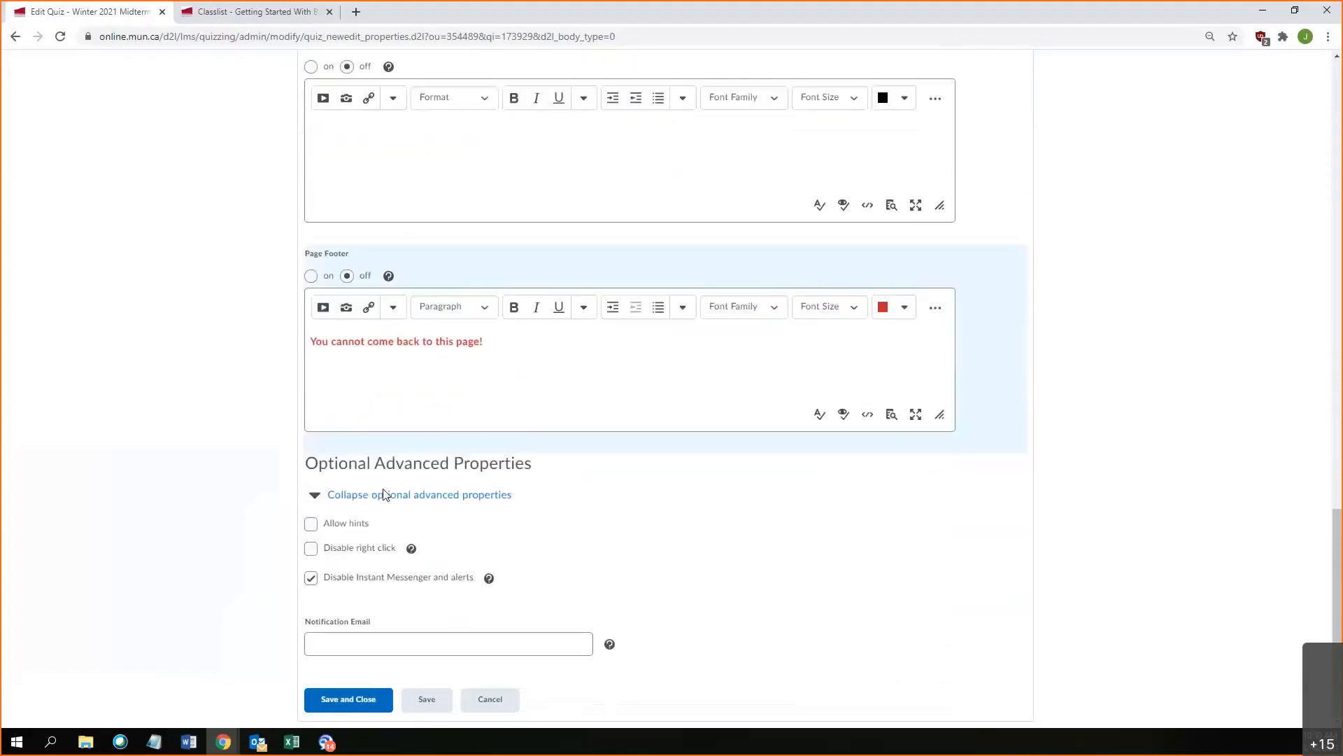
Step: Enable the Disable right click option in the quiz's optional advanced properties
click(359, 529)
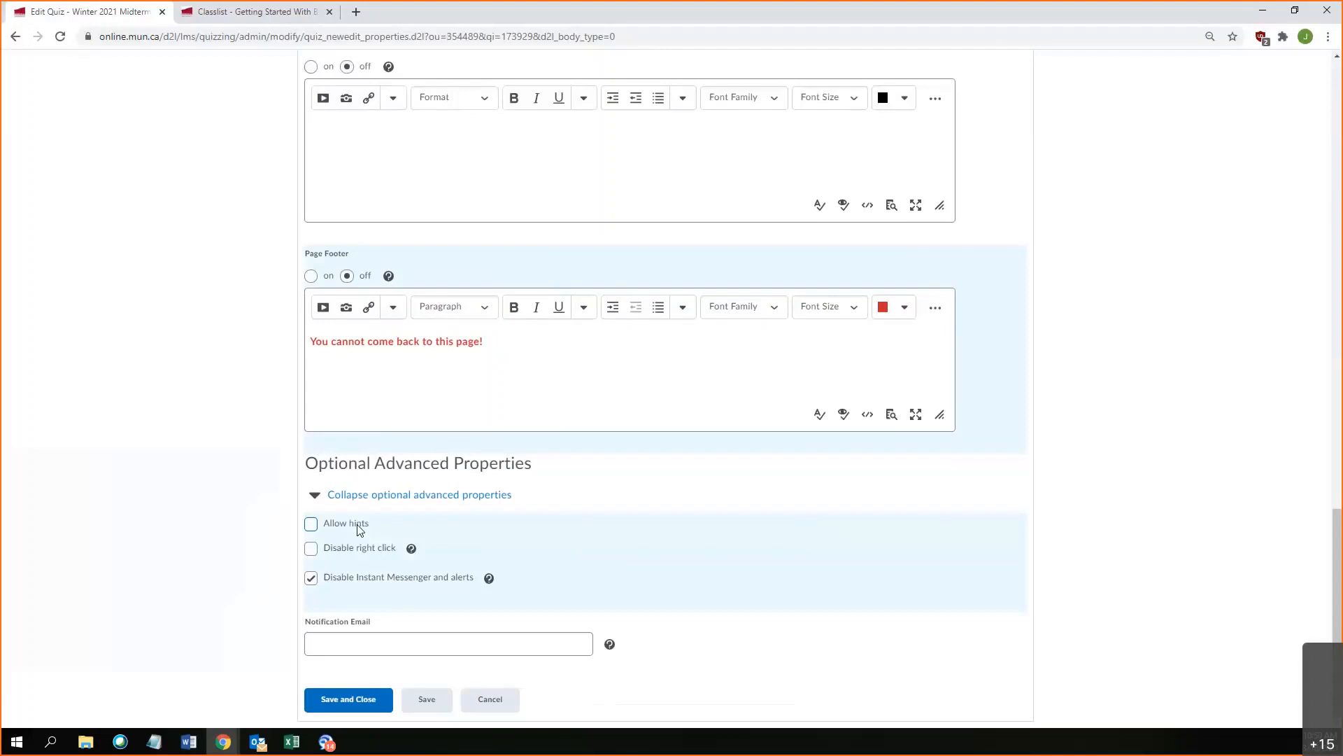
scroll(364, 532, up, 2)
scroll(376, 537, down, 2)
click(312, 550)
drag(327, 552, 398, 553)
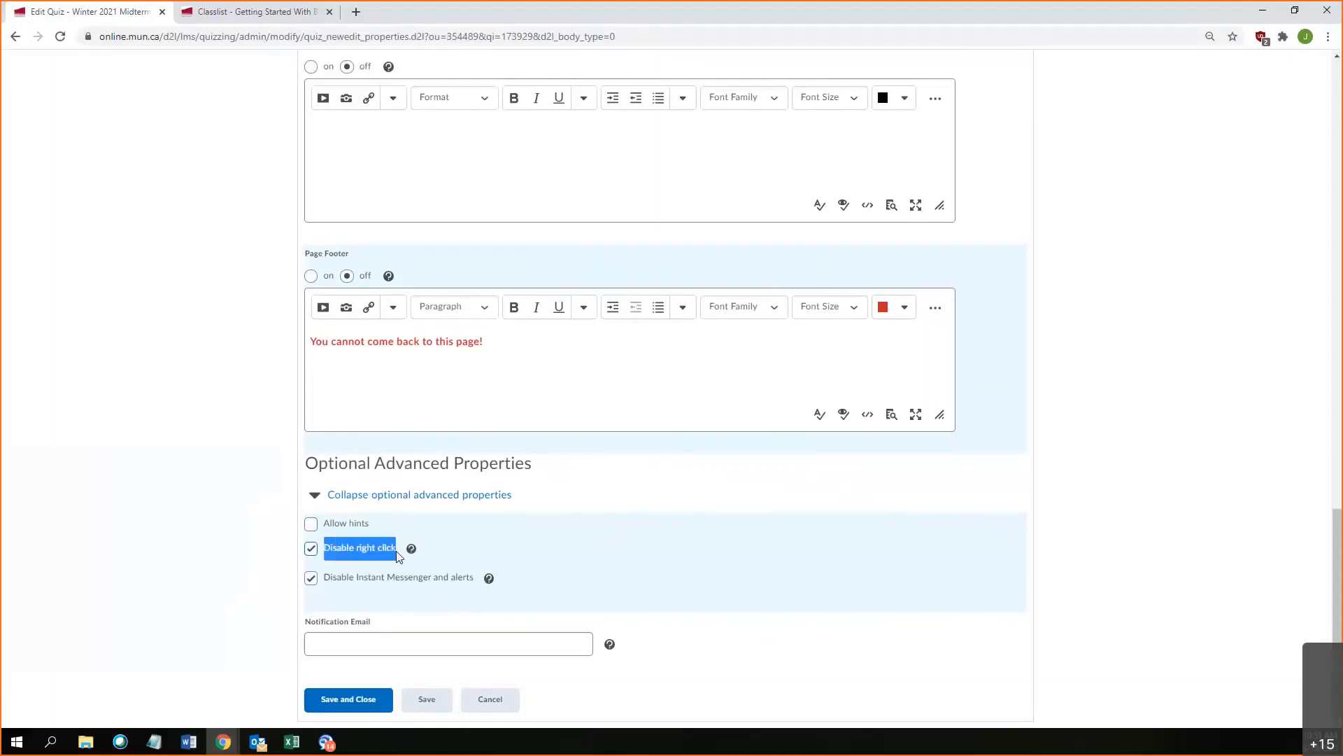
Step: Examine the browser's context menu on the selected Disable right click label and on a blank page area, dismissing it each time
right_click(359, 548)
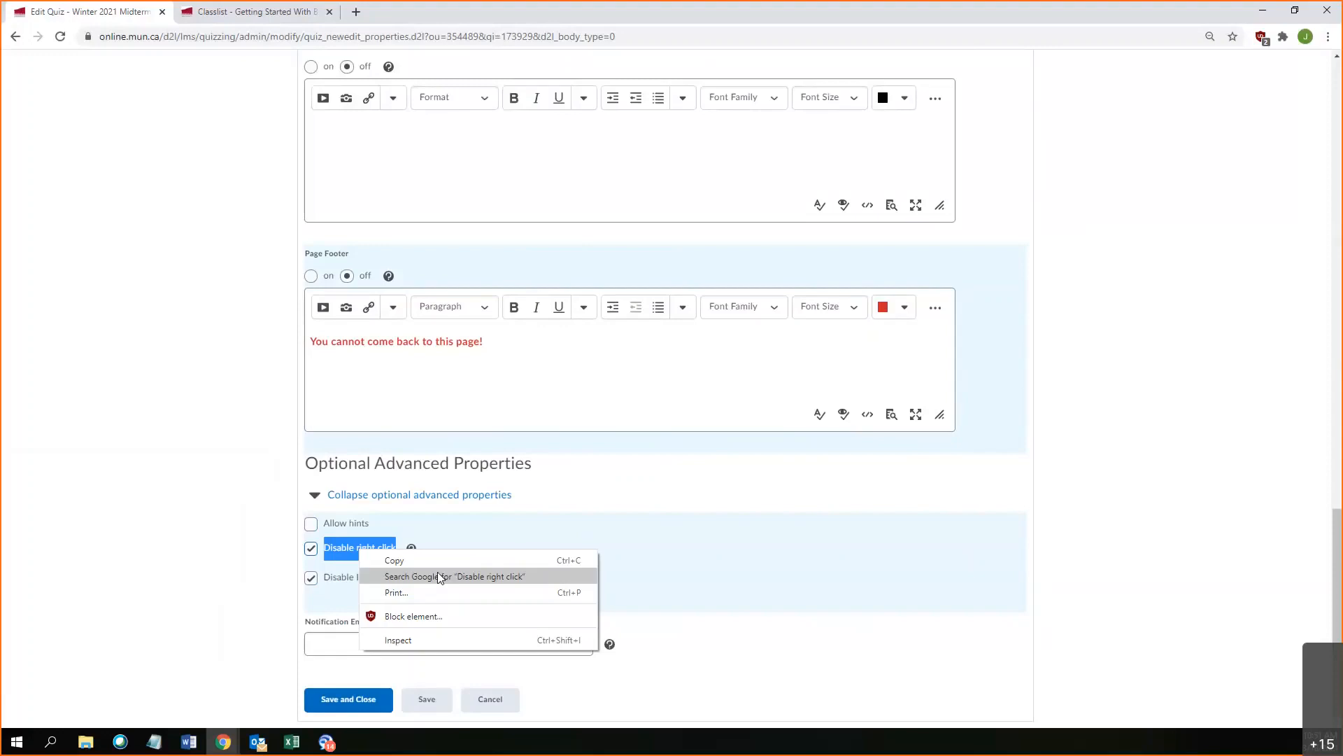
click(213, 538)
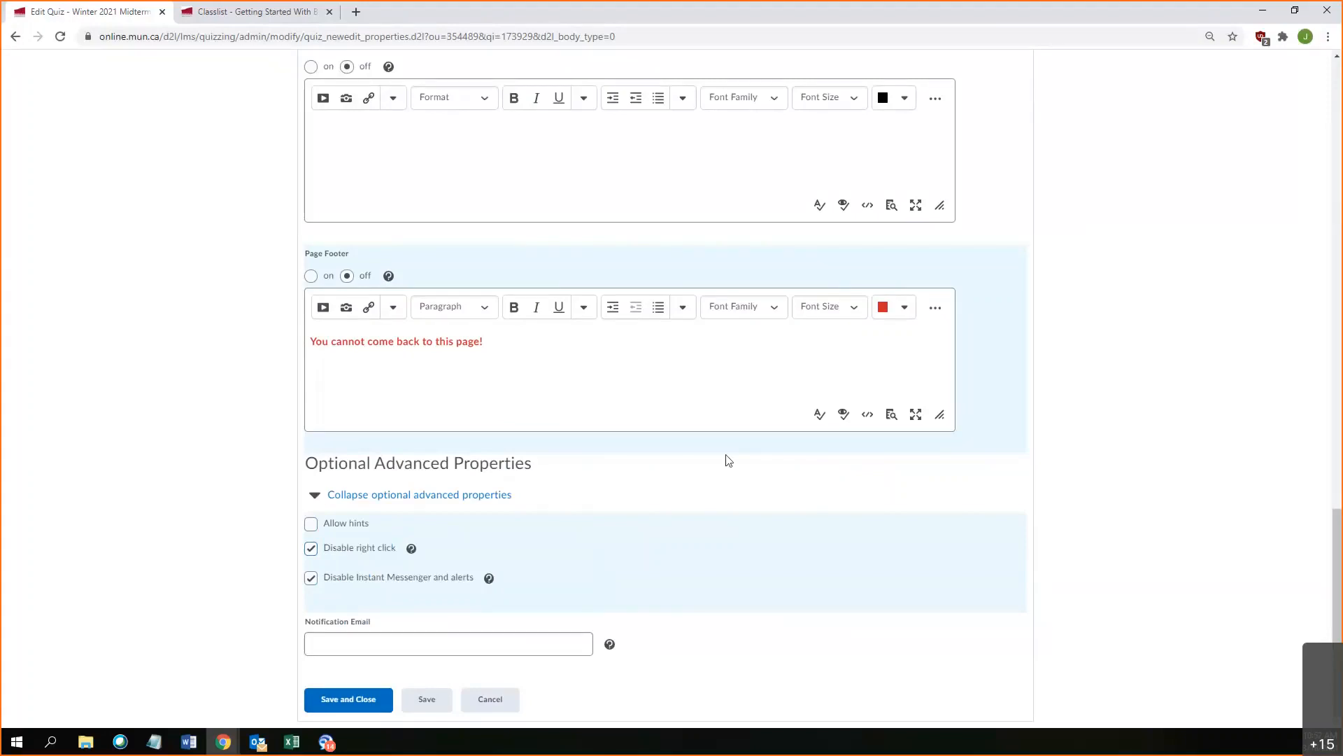
right_click(732, 482)
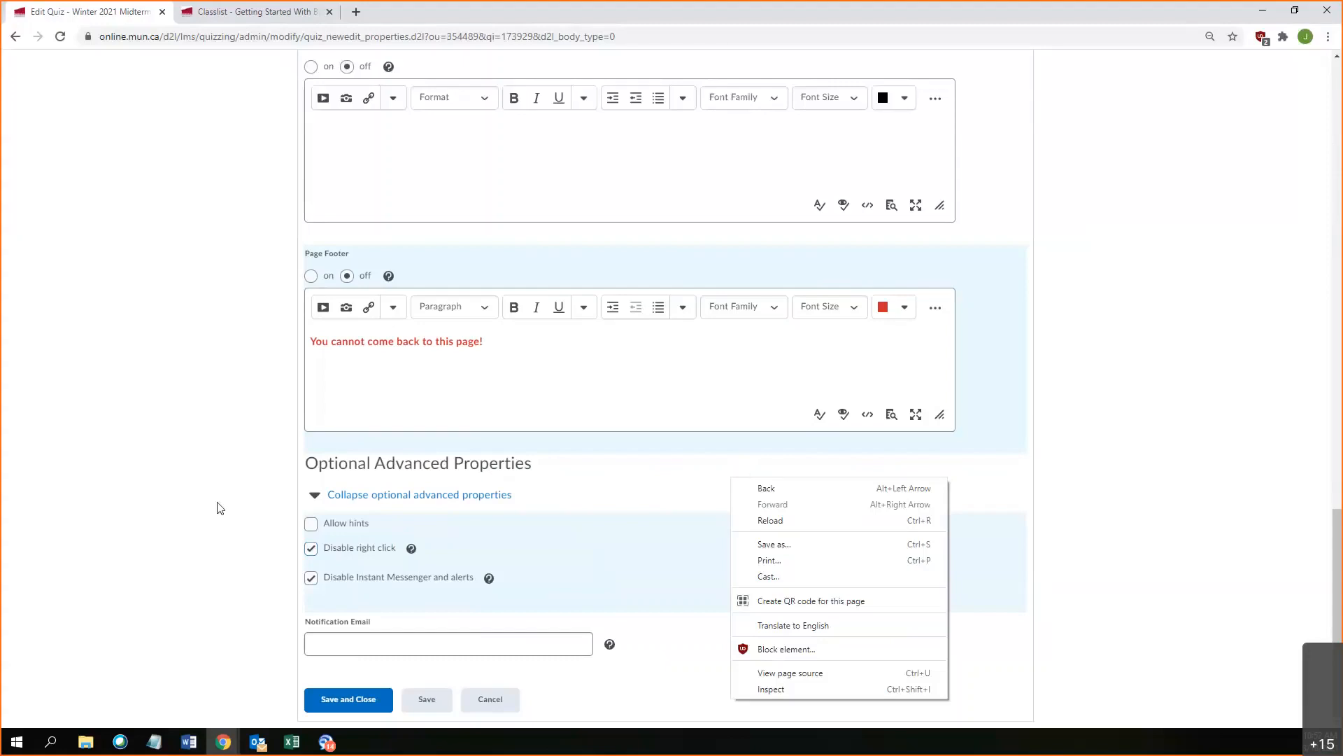
click(148, 460)
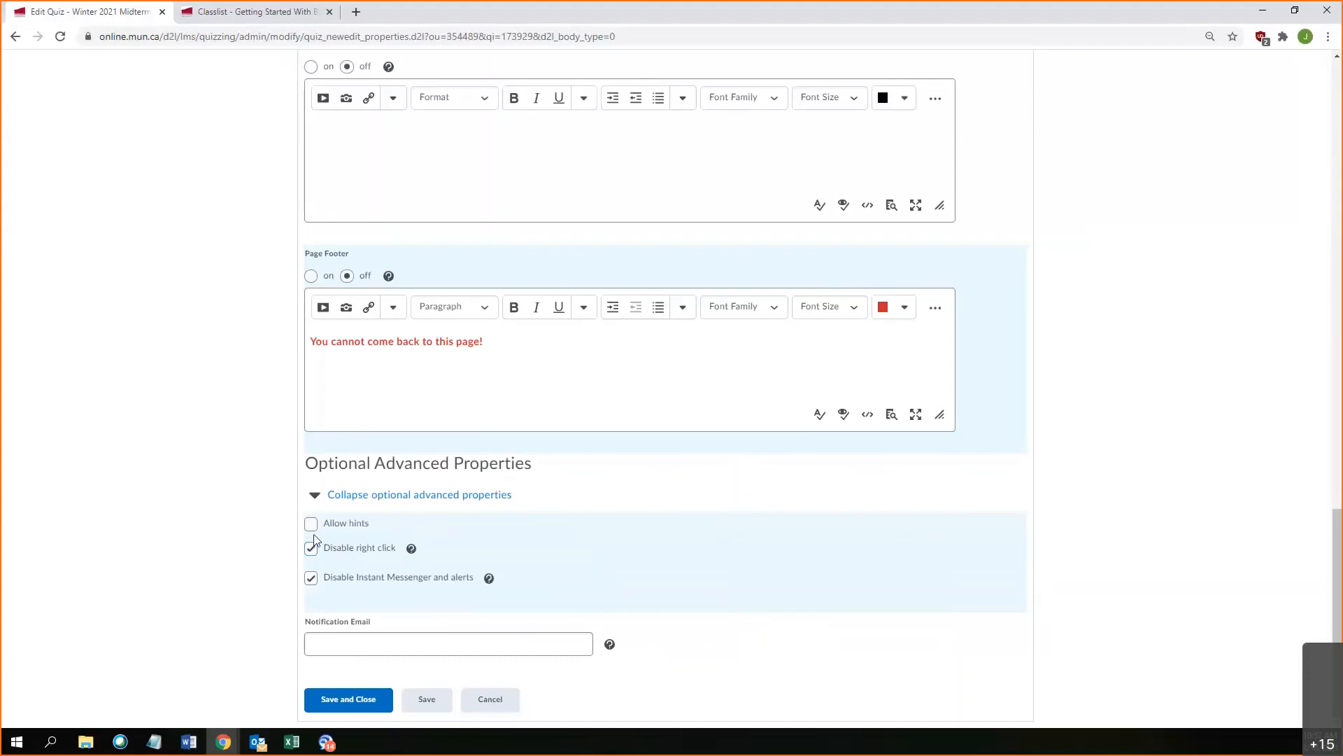
drag(325, 549, 390, 554)
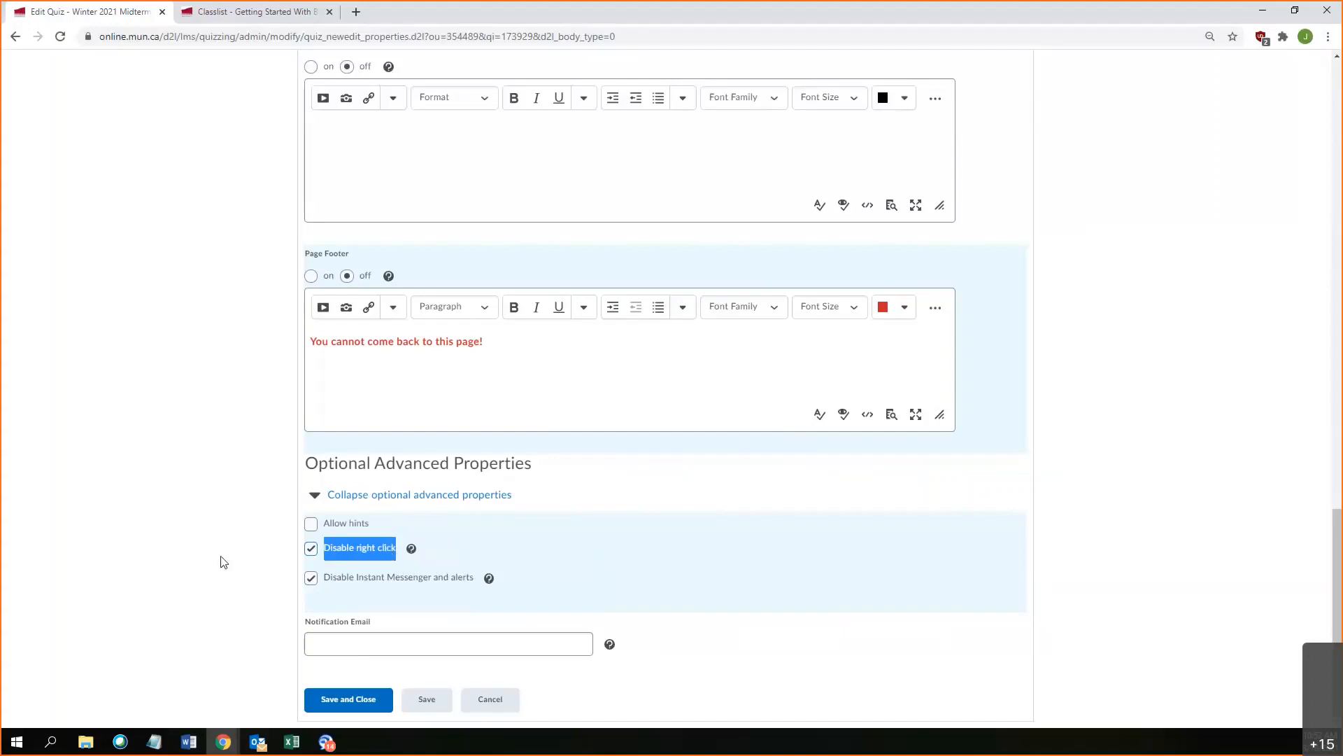
click(314, 587)
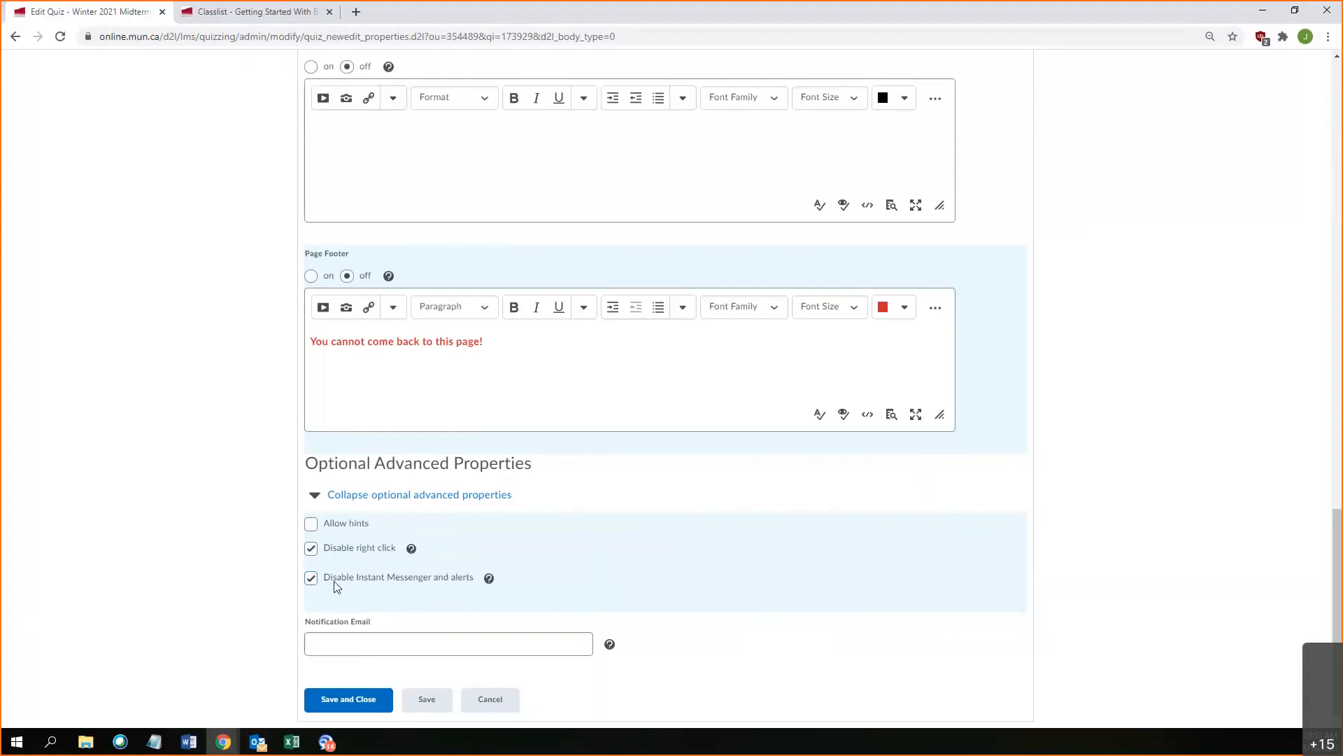
Step: Switch to the Getting Started With Brightspace classlist and open the accommodations of the first listed student for editing
scroll(365, 591, up, 4)
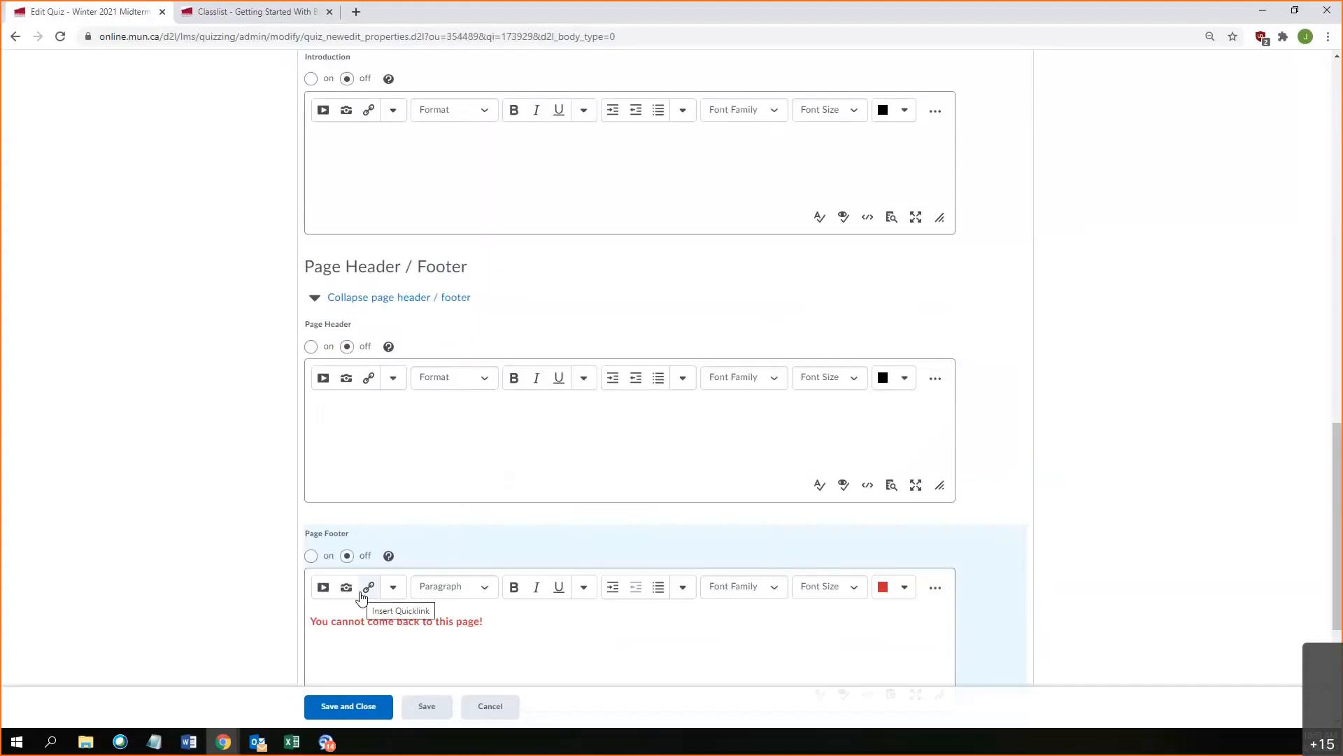
scroll(630, 411, up, 10)
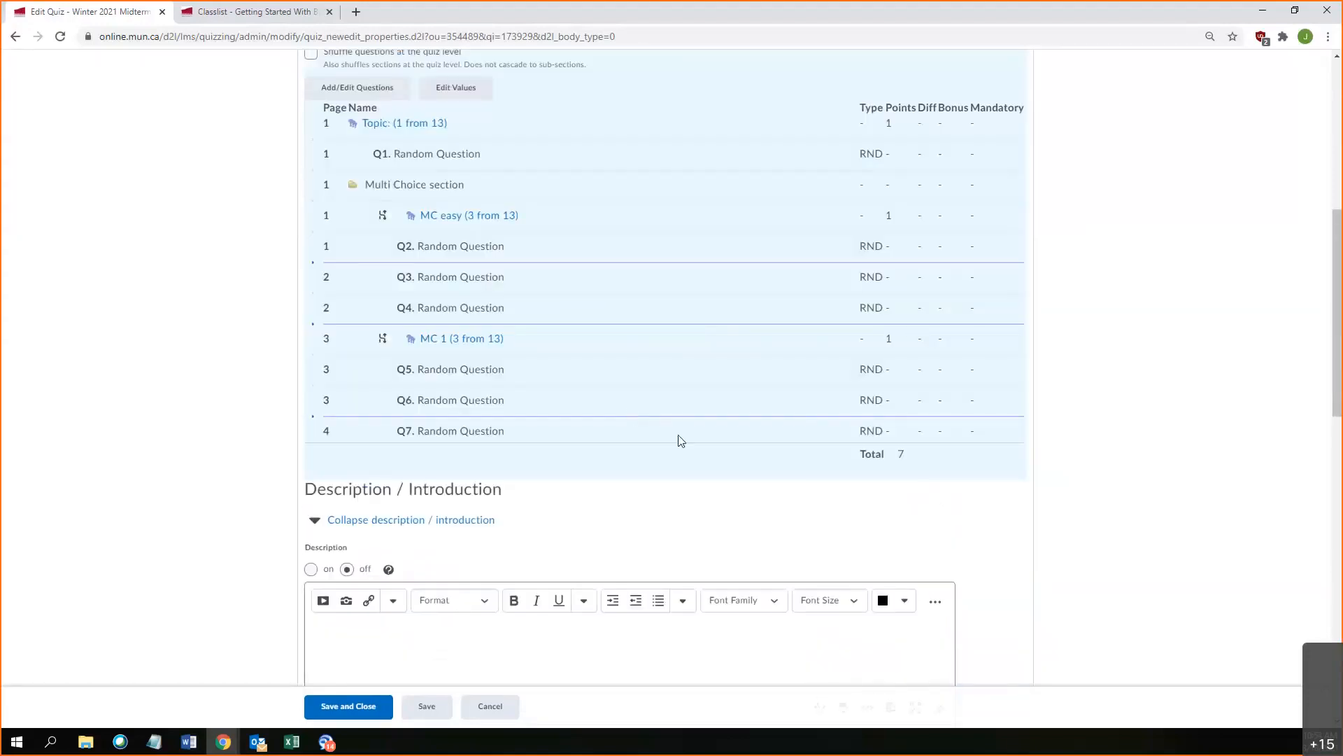
scroll(678, 440, up, 7)
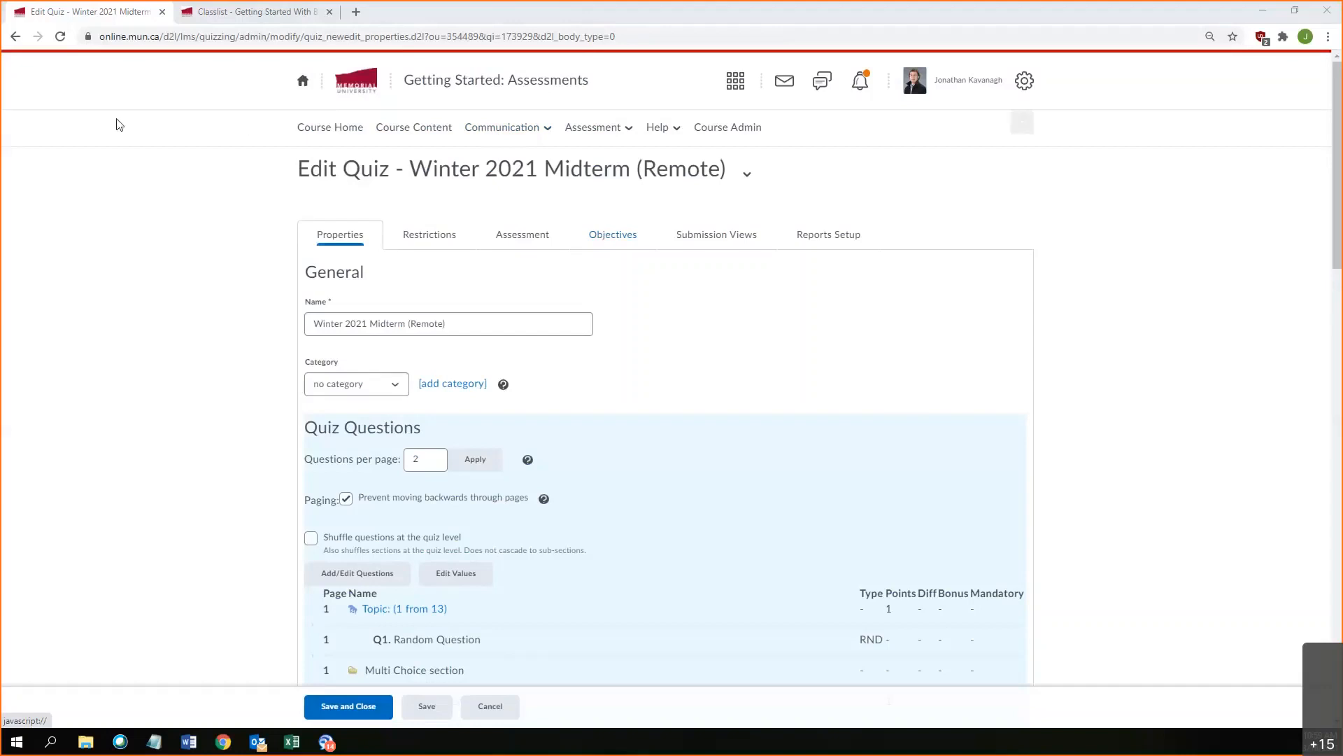
click(227, 14)
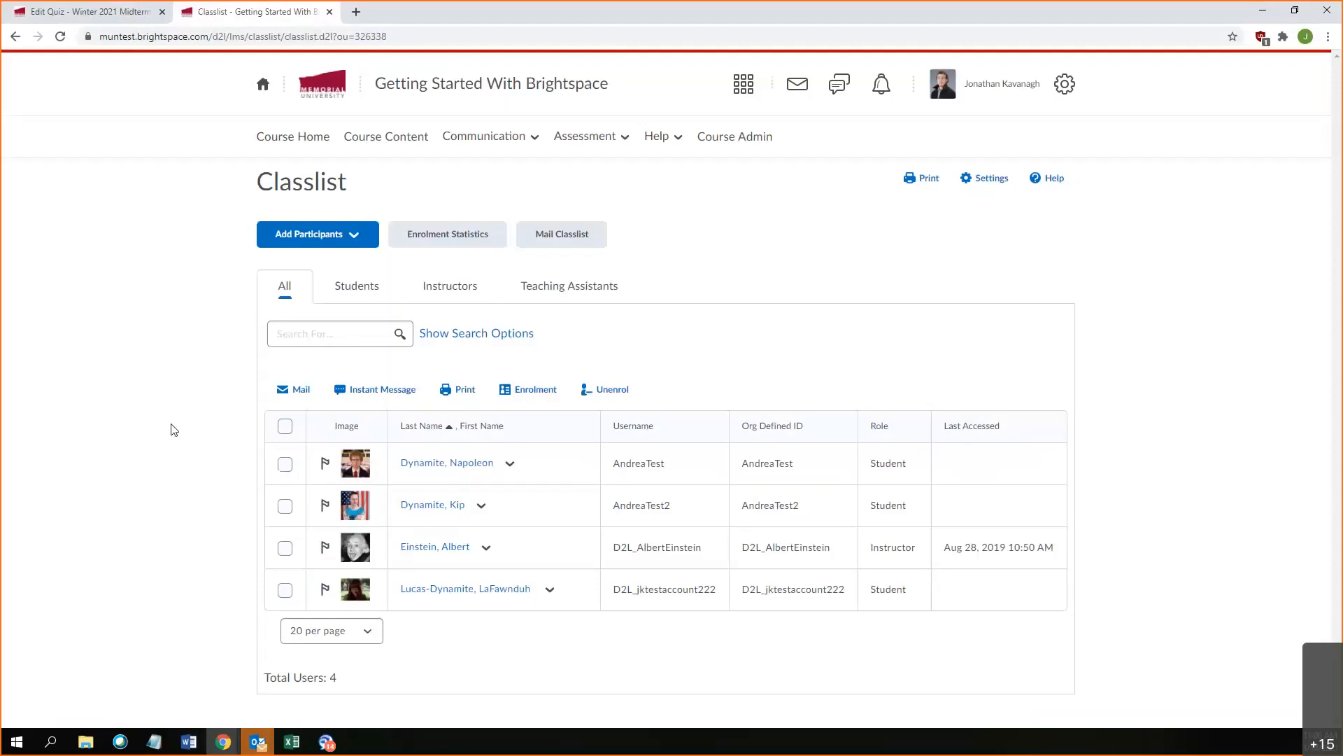
click(510, 464)
click(560, 459)
click(513, 465)
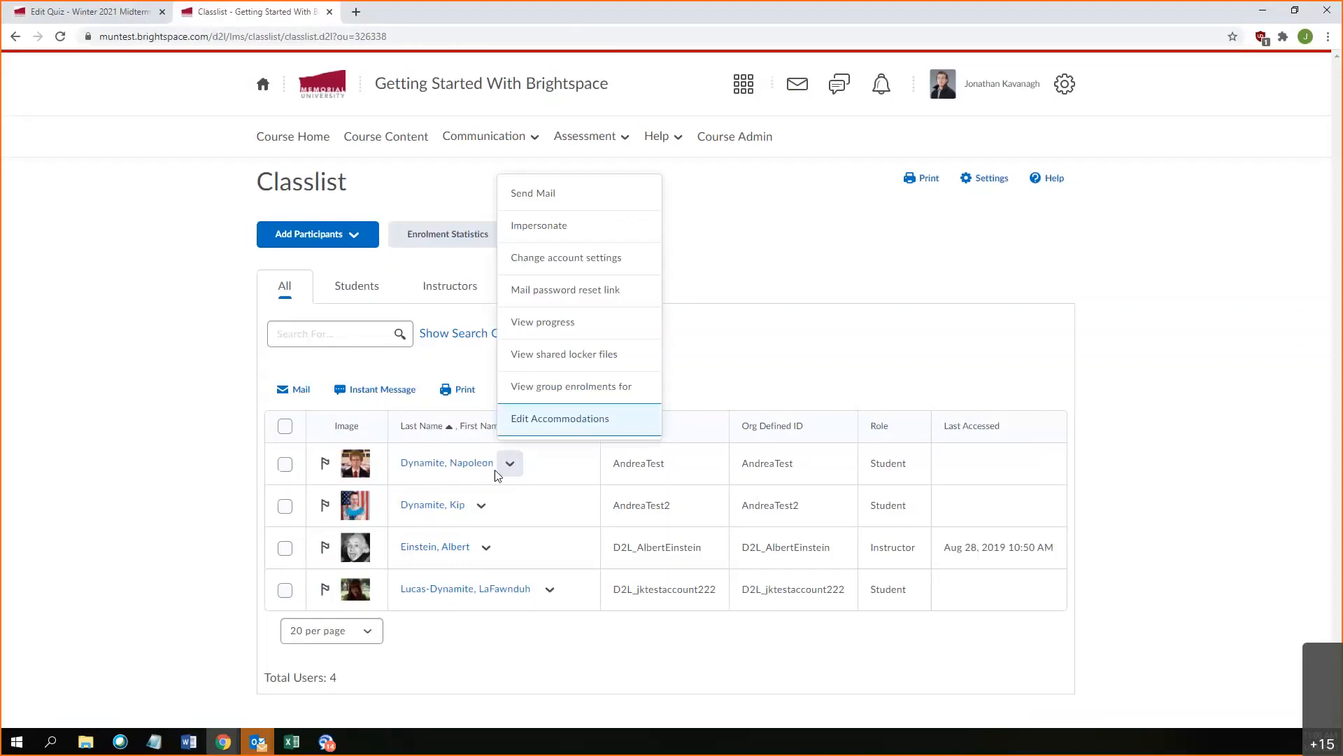
click(567, 421)
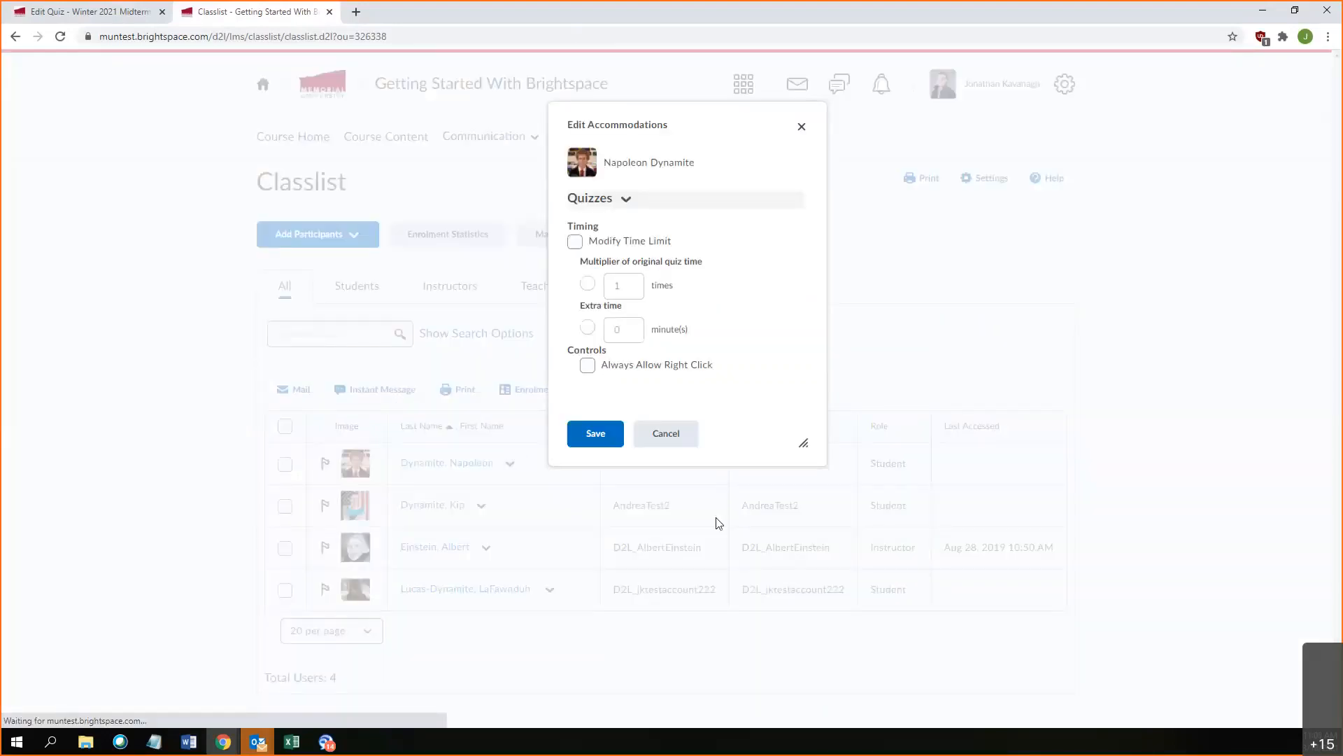
Step: Modify the student's quiz time limit, using a multiplier of 1.5 times the original quiz time
click(574, 243)
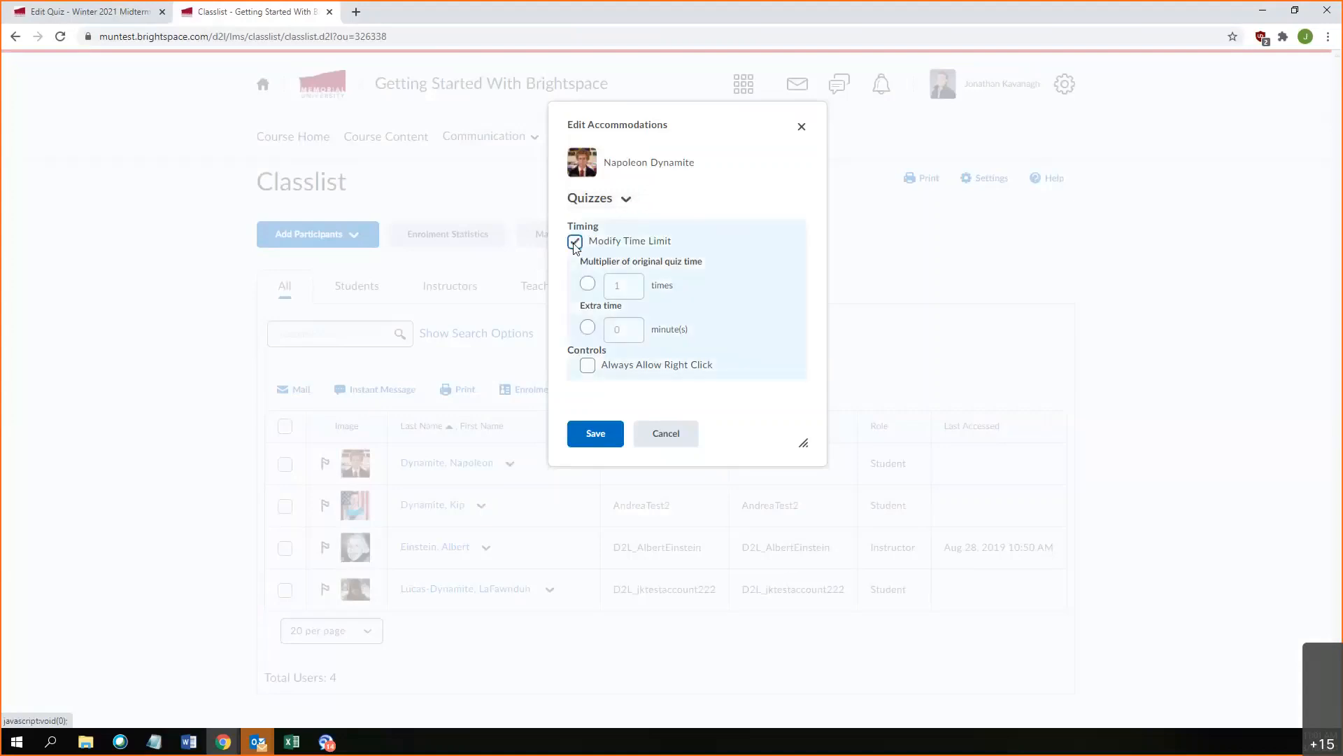
click(588, 329)
double_click(606, 331)
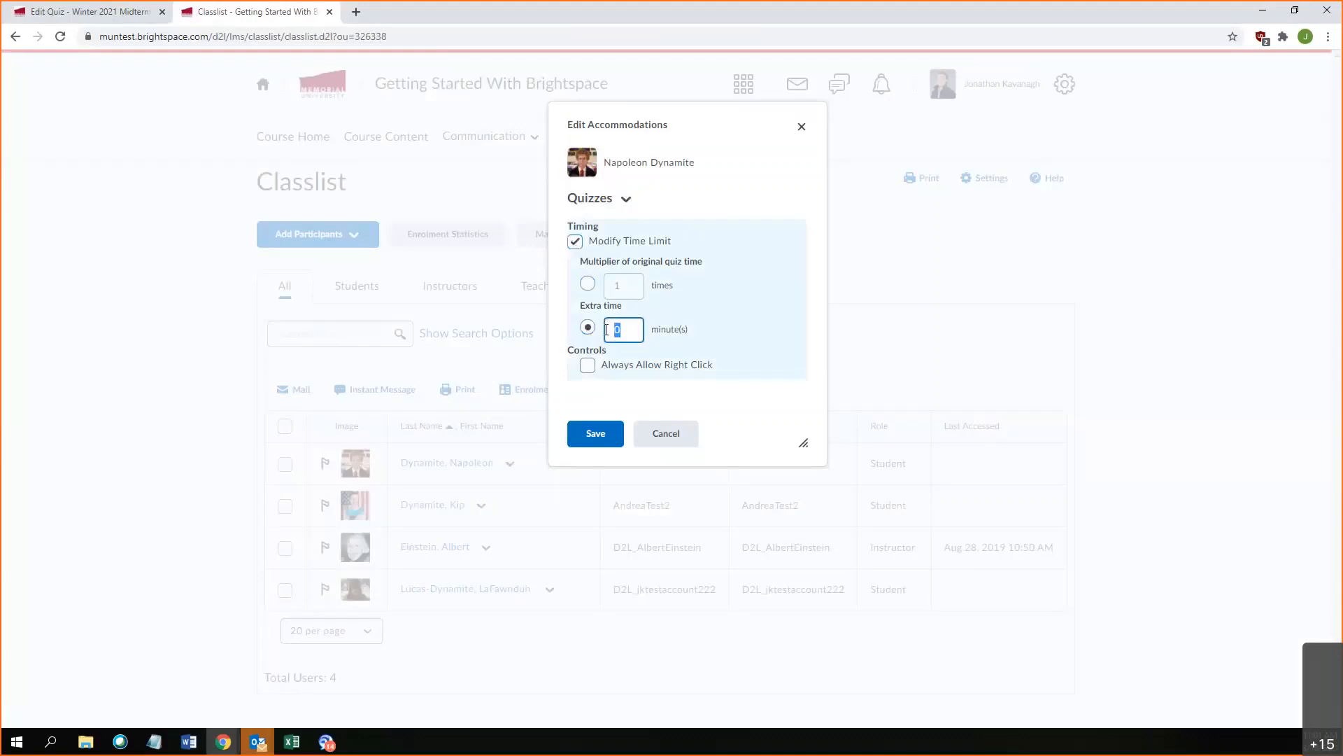
click(589, 285)
drag(629, 288, 586, 285)
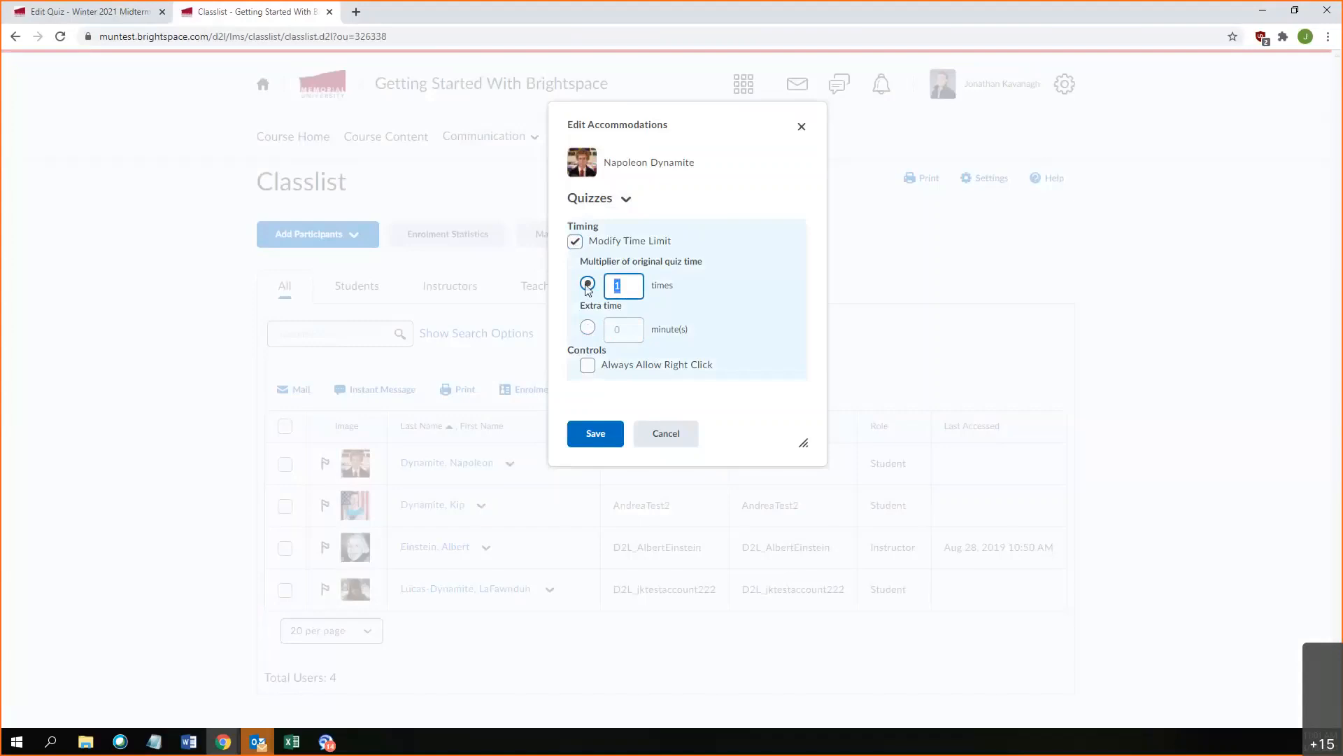
text(1.5)
Step: Always allow right click for the student and save the accommodations
click(587, 364)
triple_click(621, 165)
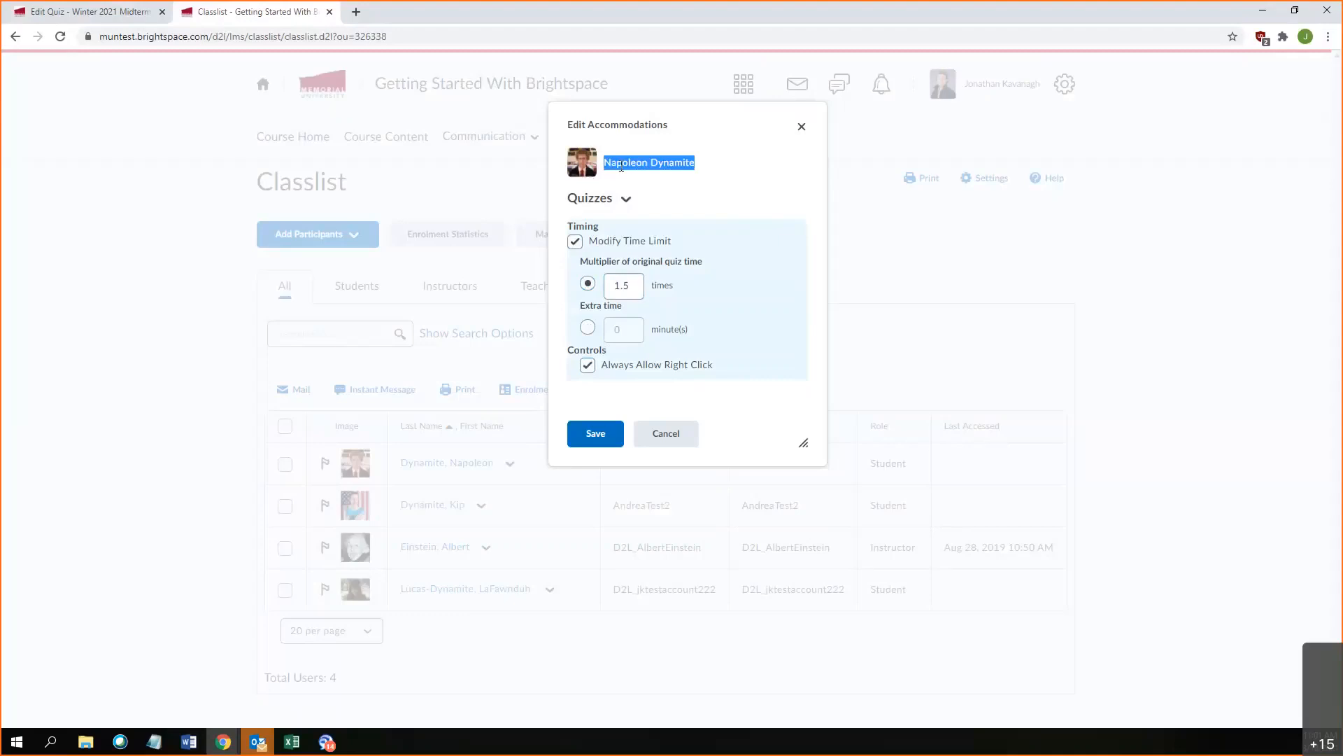
click(589, 431)
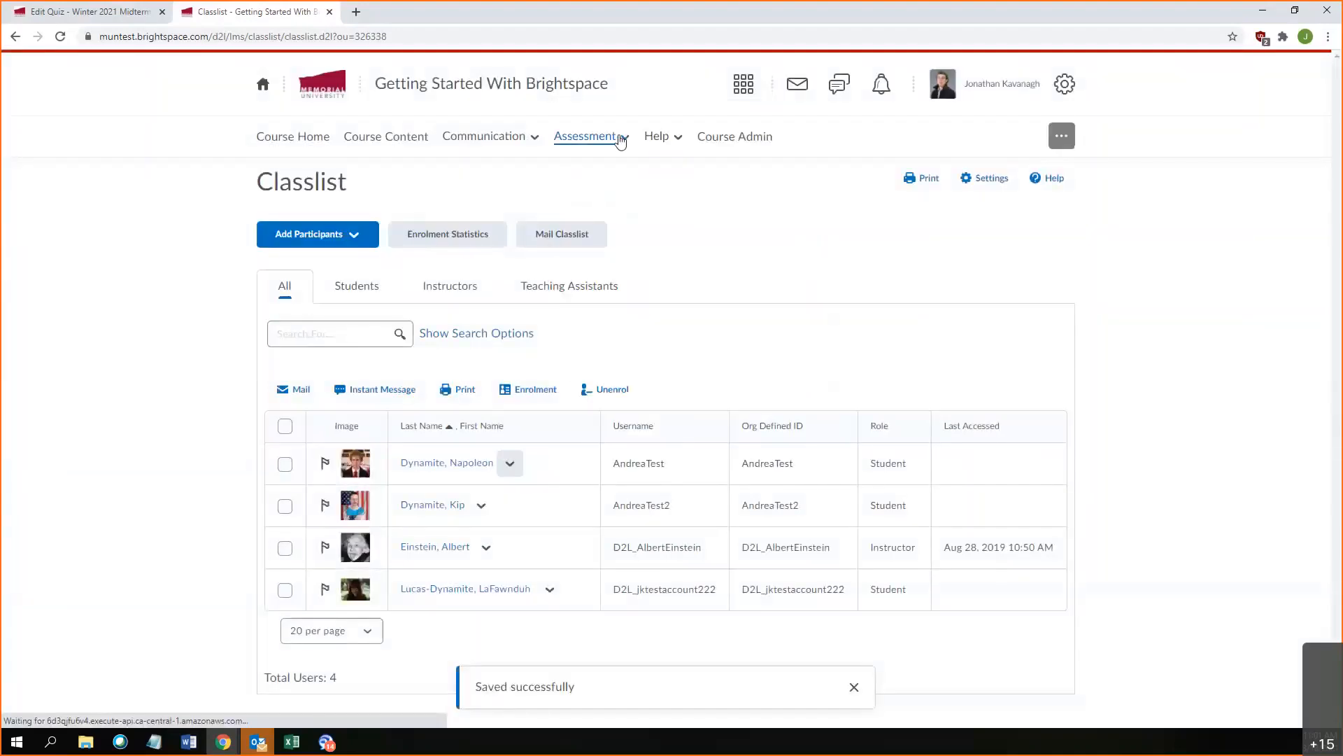
Step: Open the quiz management list of the Getting Started With Brightspace course
click(620, 137)
click(603, 246)
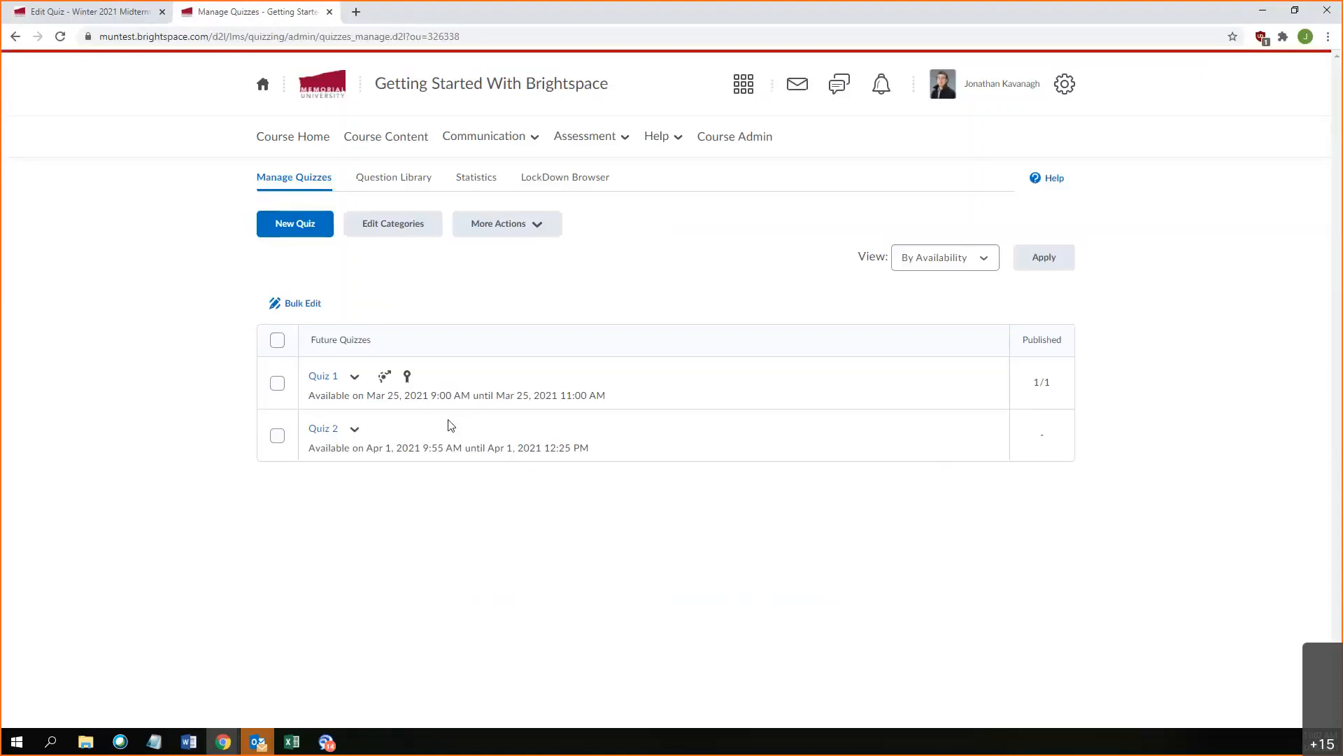
click(354, 377)
scroll(385, 647, down, 2)
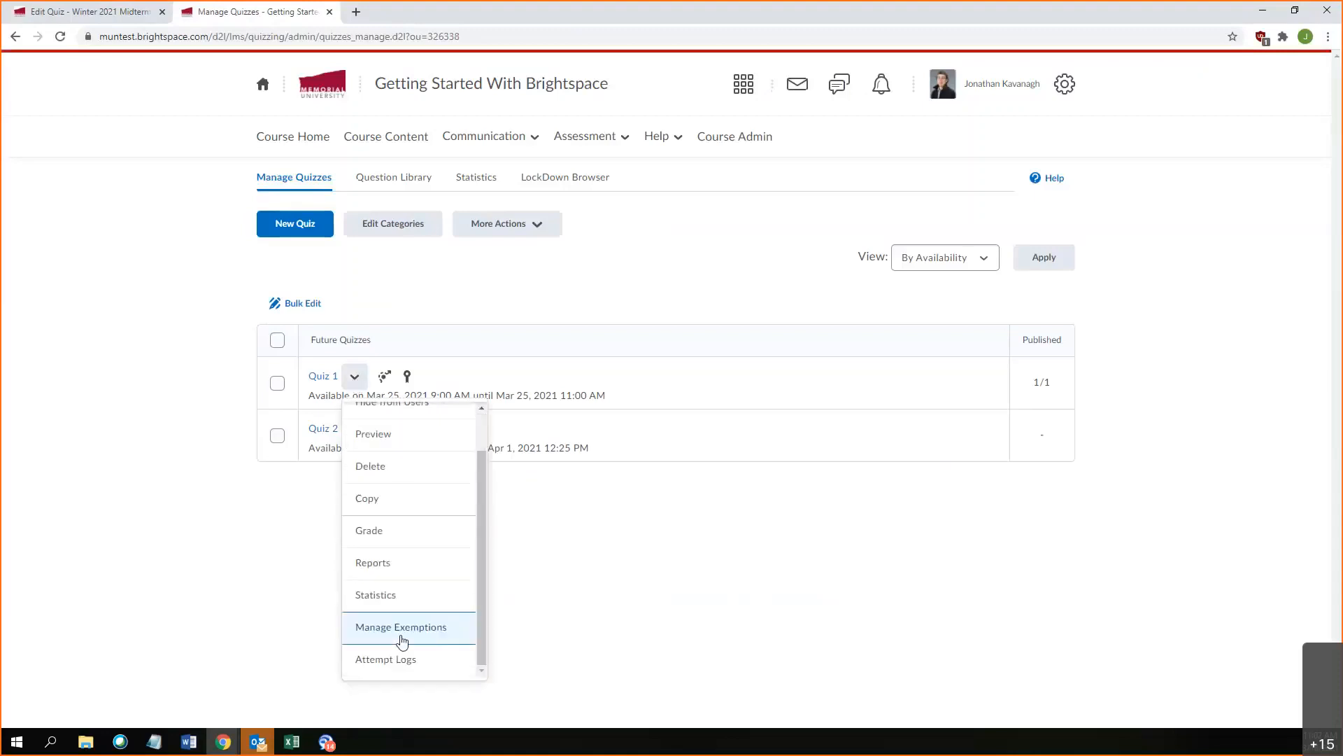
click(299, 626)
Step: Open the restrictions of Quiz 1 and start adding users to its special access
click(326, 378)
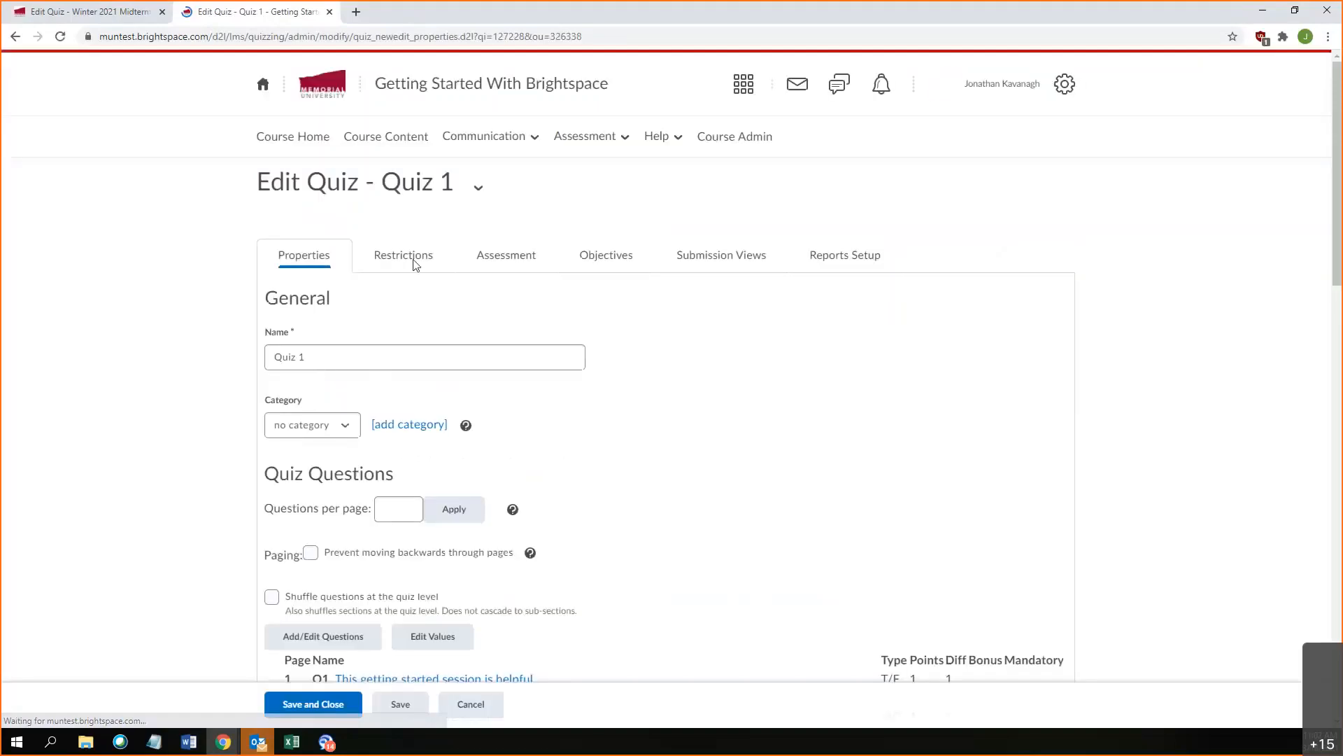
click(404, 255)
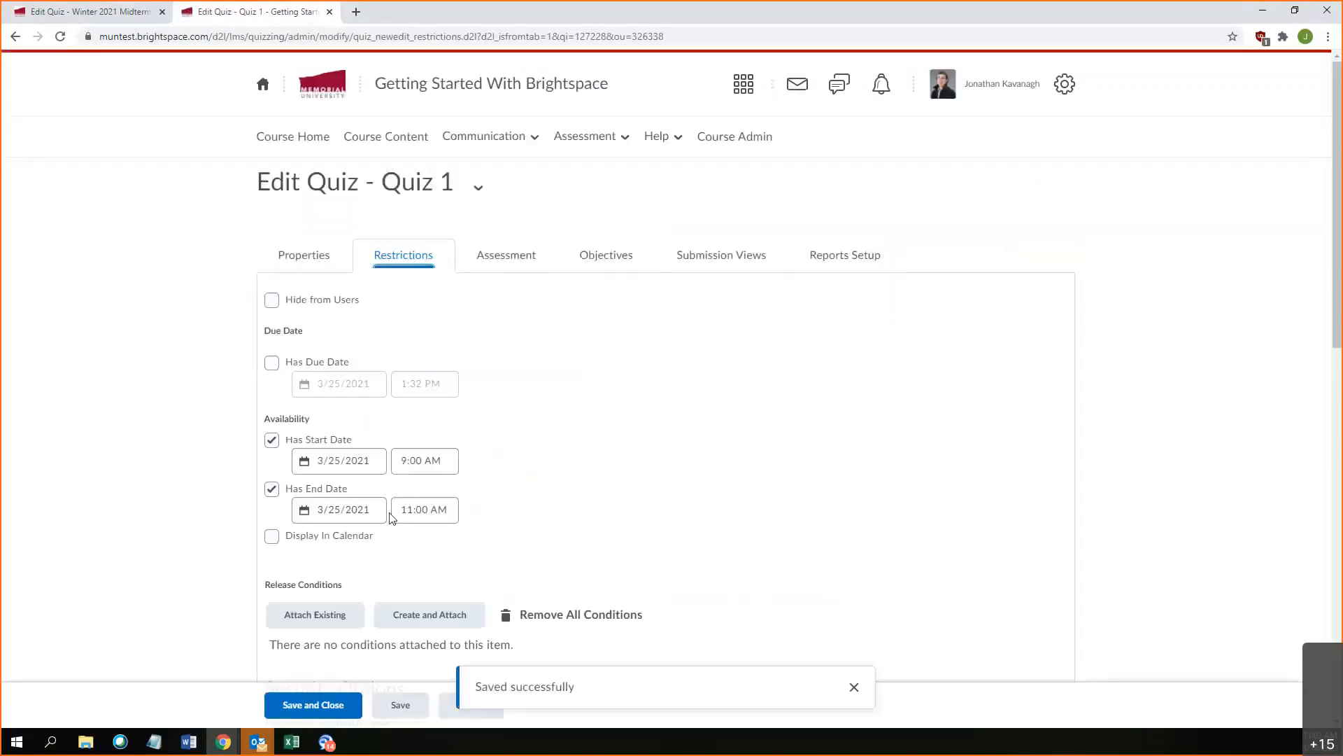
scroll(349, 623, down, 10)
click(349, 612)
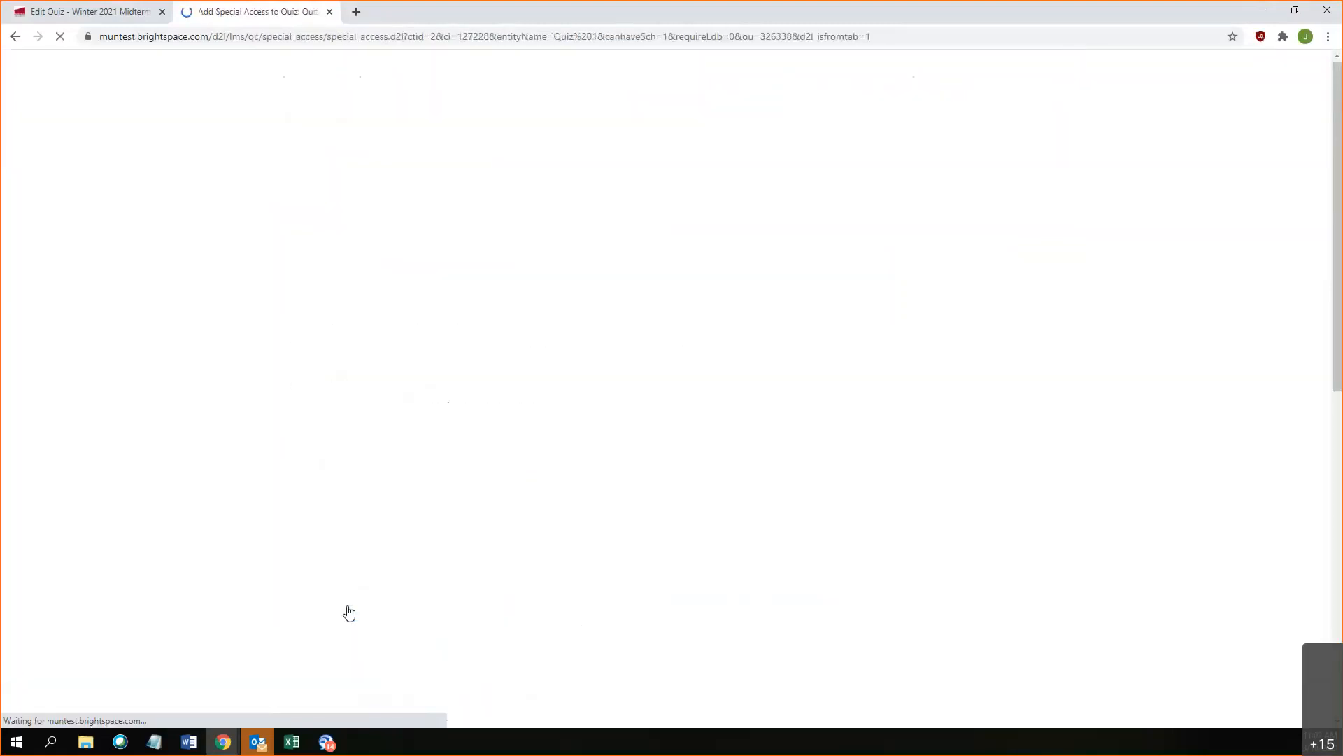
Step: Try the Enforced Time Limit timing option in Quiz 1's special access properties and restore No changes
scroll(342, 574, down, 2)
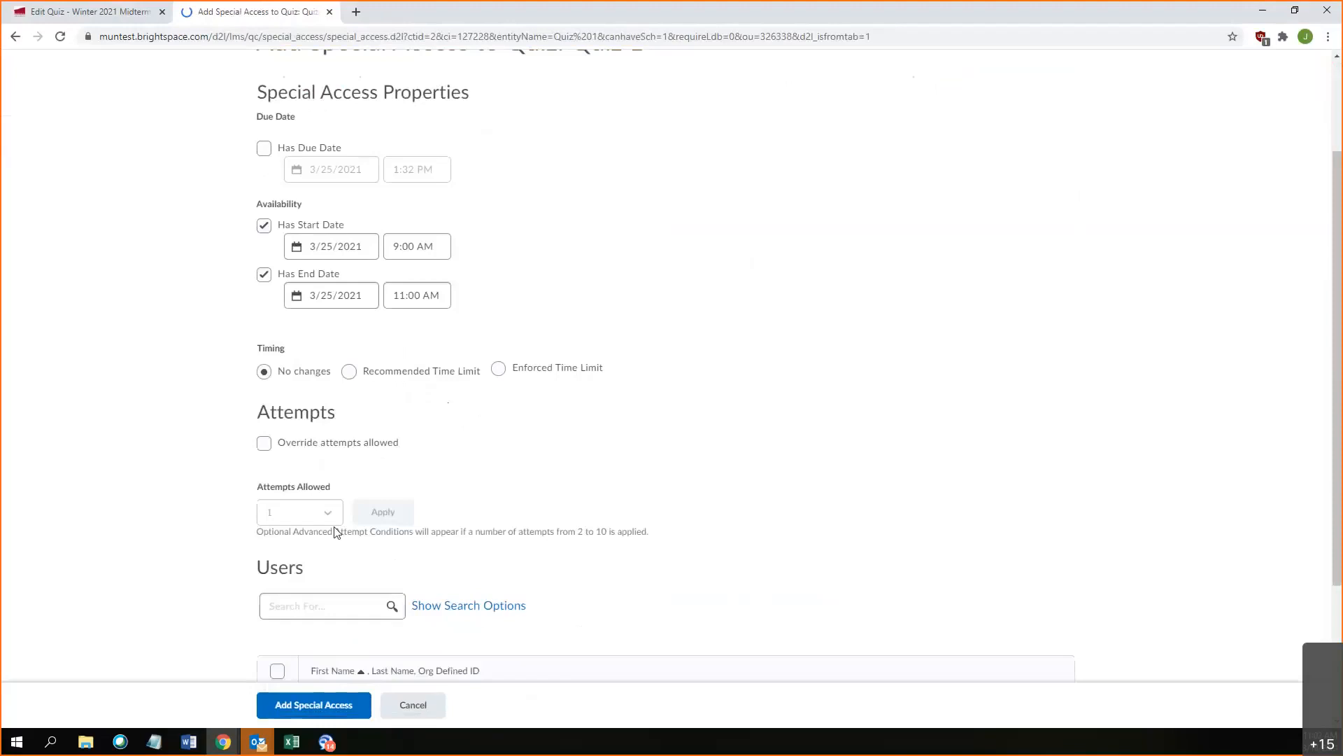
click(497, 367)
click(265, 370)
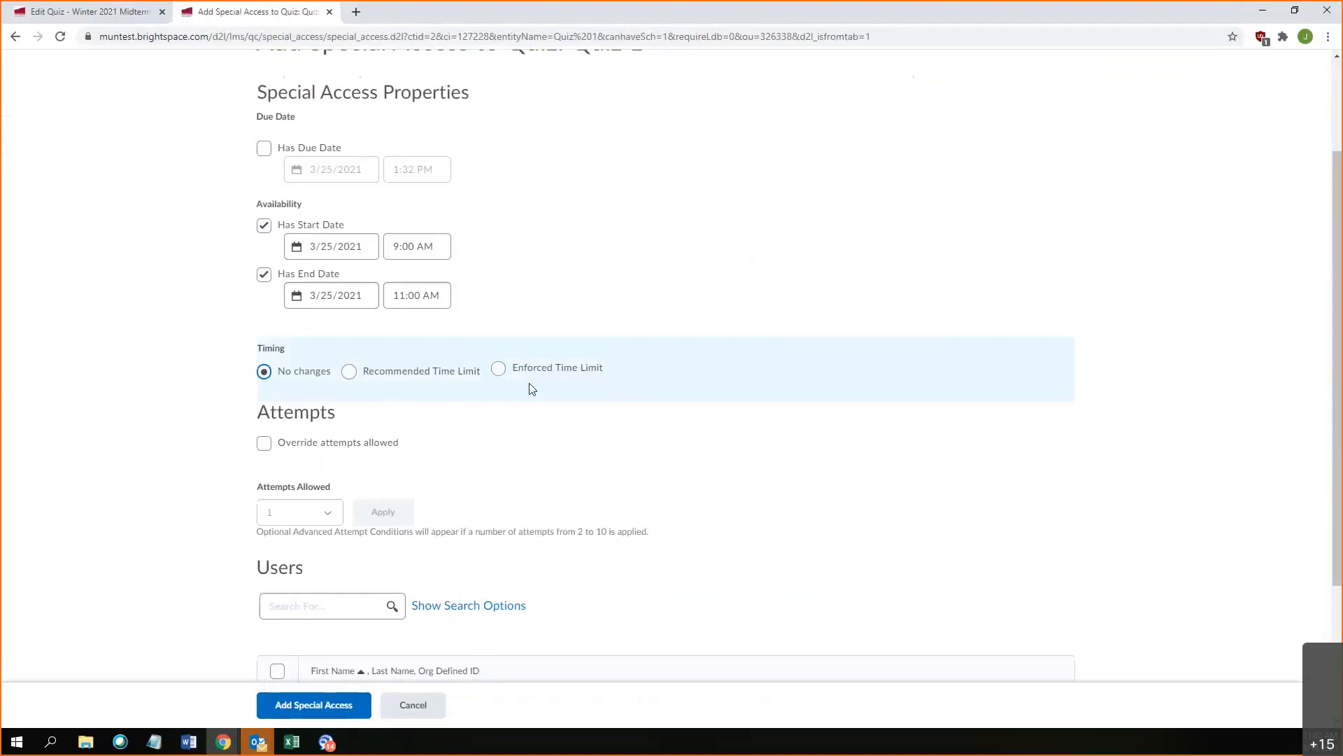
Step: Leave Quiz 1's special access page without adding access and return to the course classlist
scroll(378, 143, up, 2)
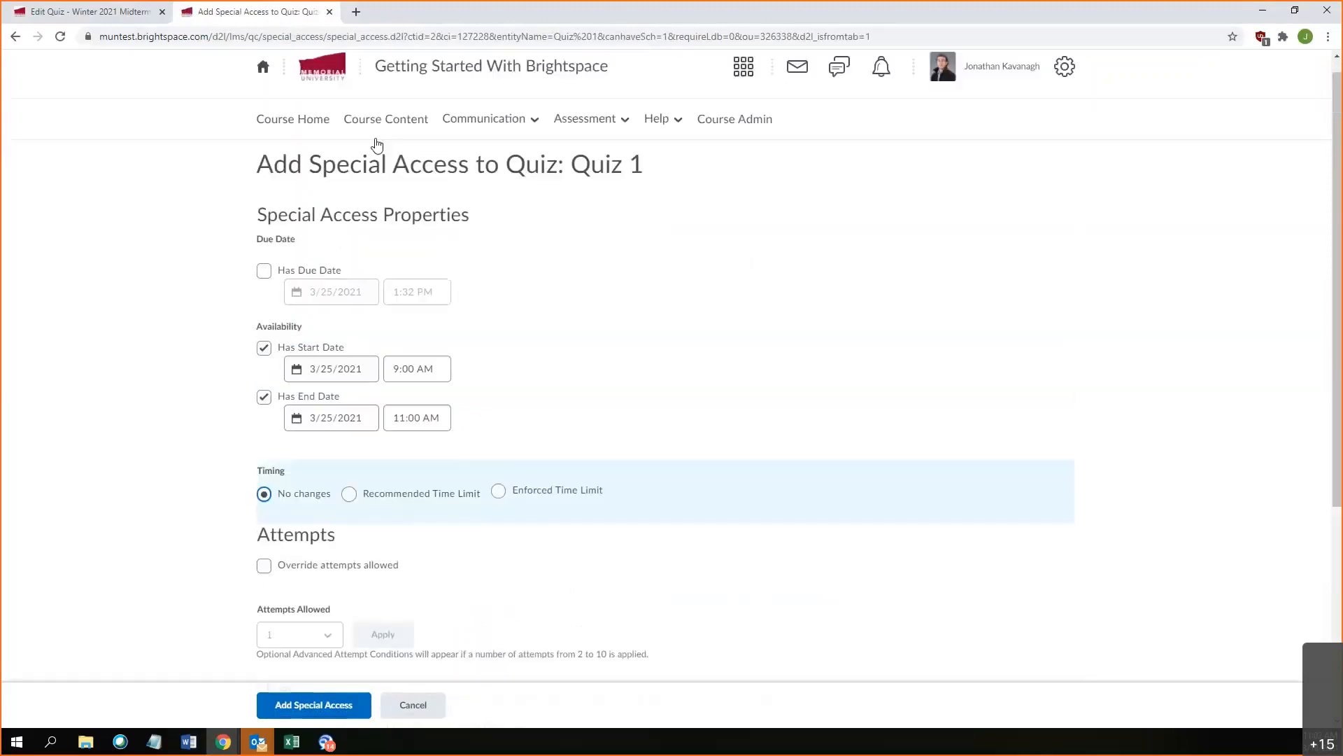
click(462, 133)
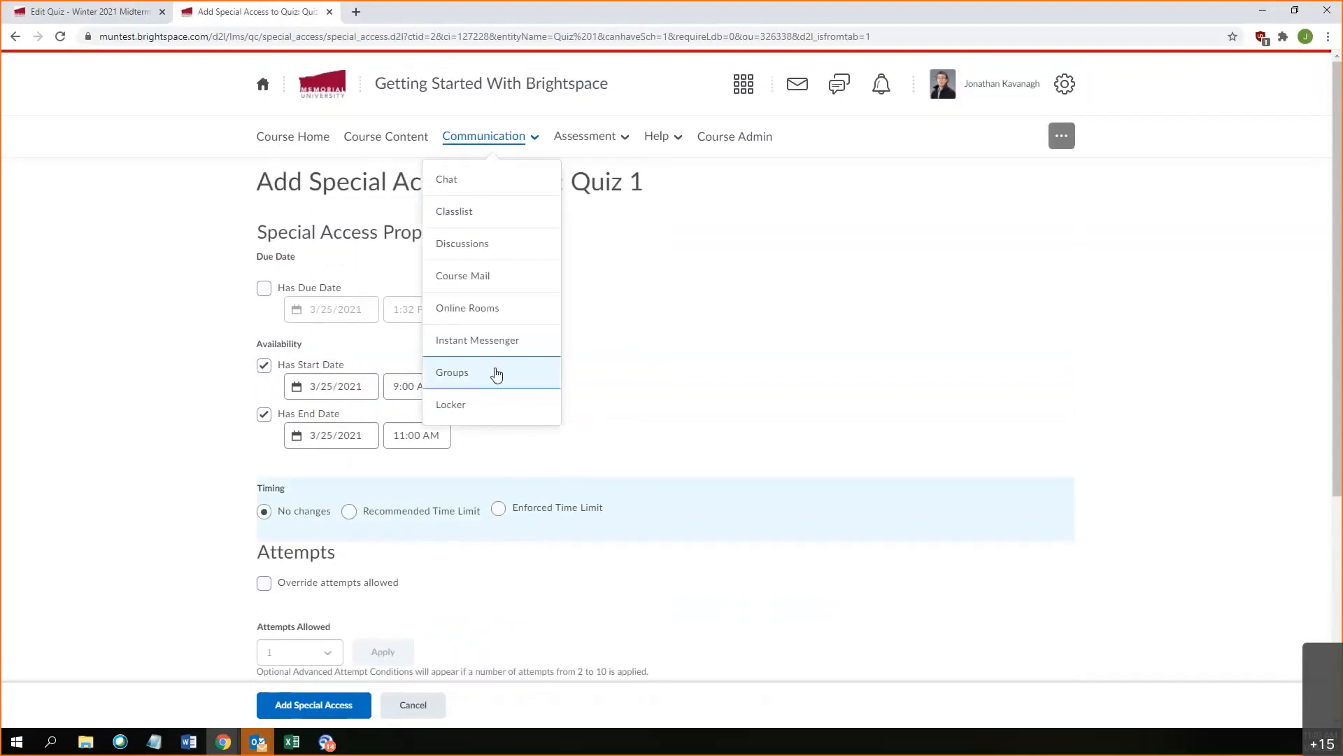
click(480, 209)
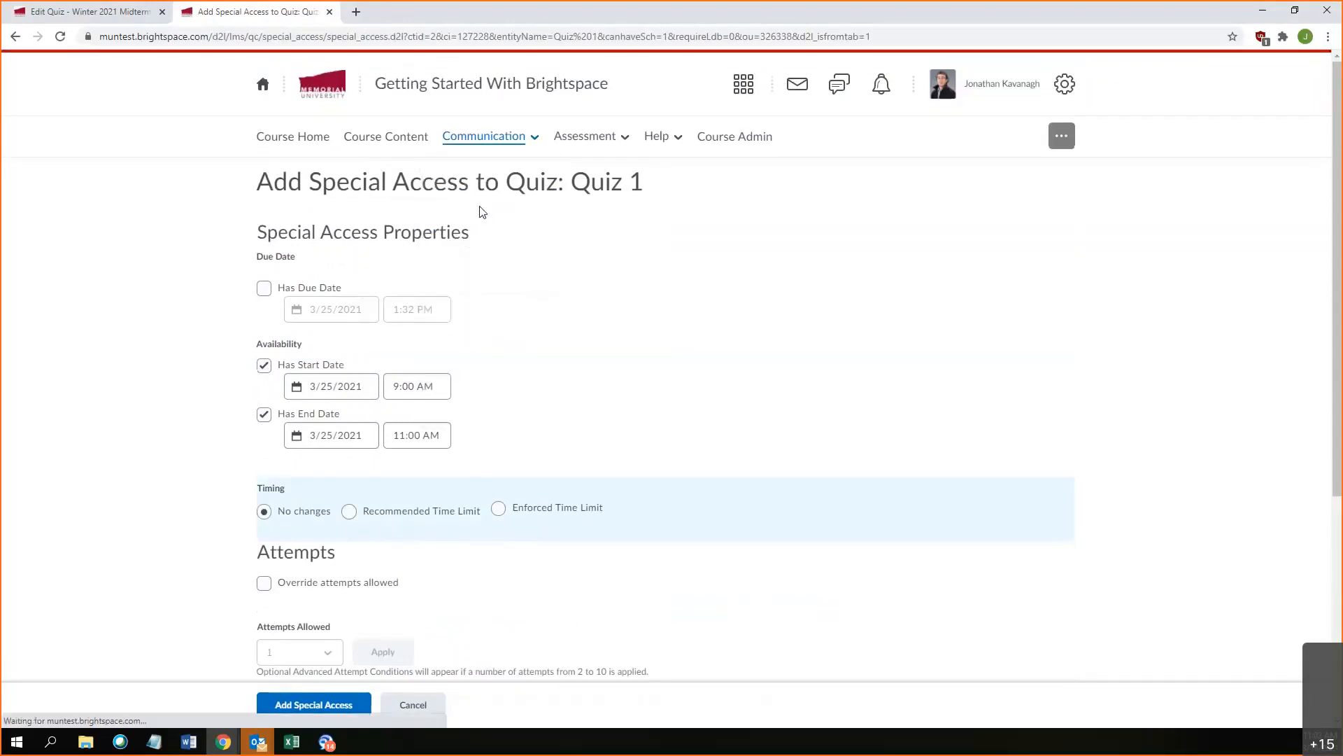